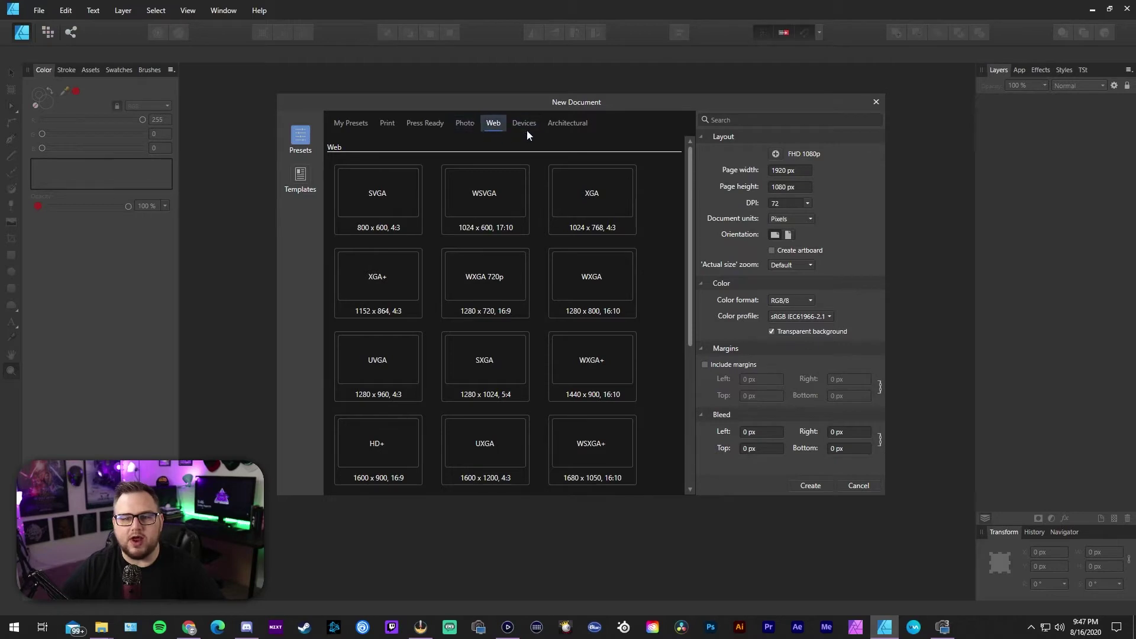
Create a new document with an artboard, 320 px wide and 150 px high
click(784, 171)
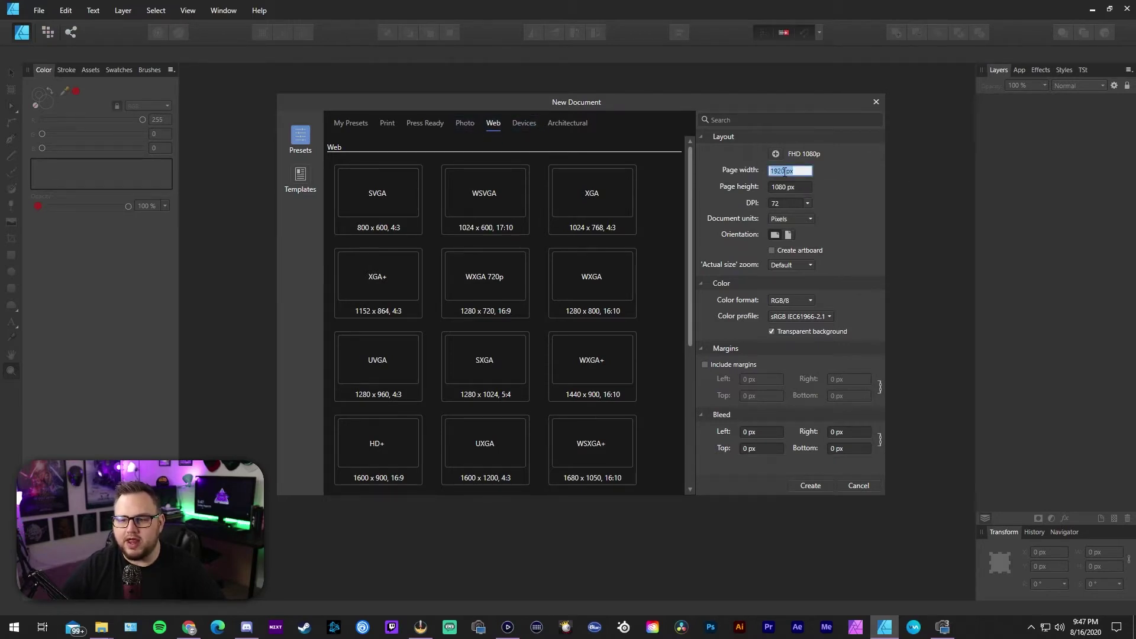
text(320)
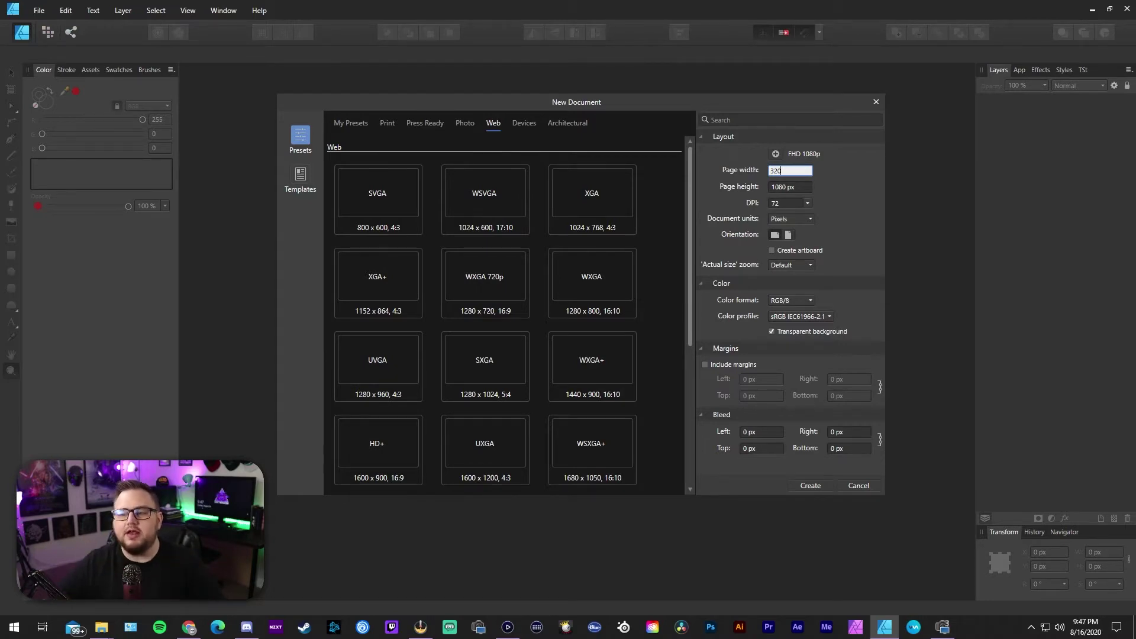
click(789, 188)
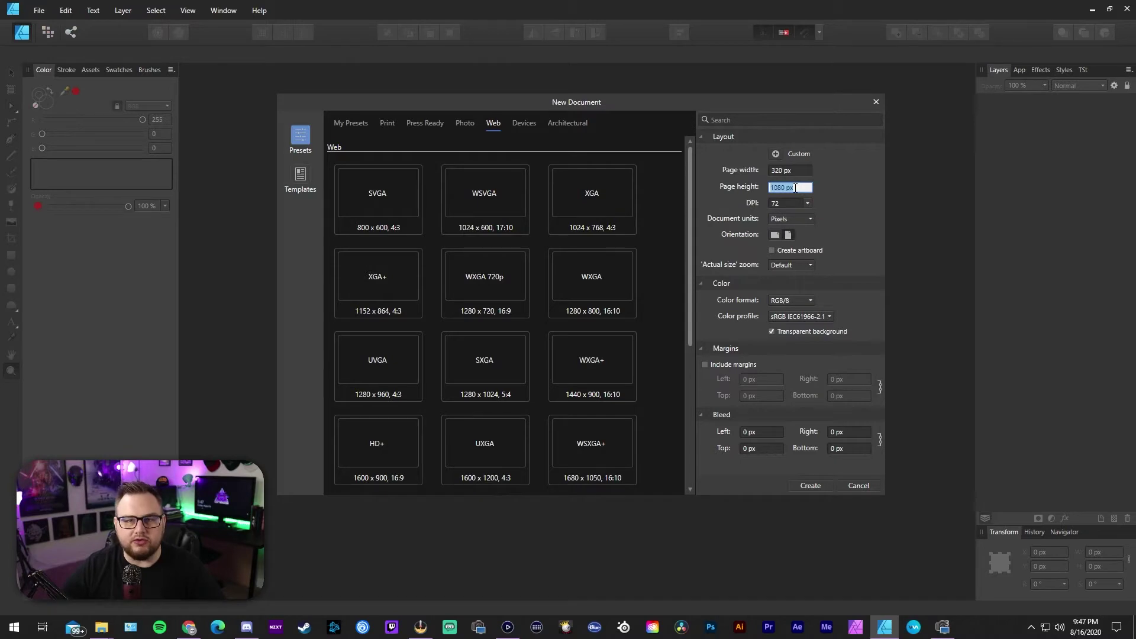
text(150)
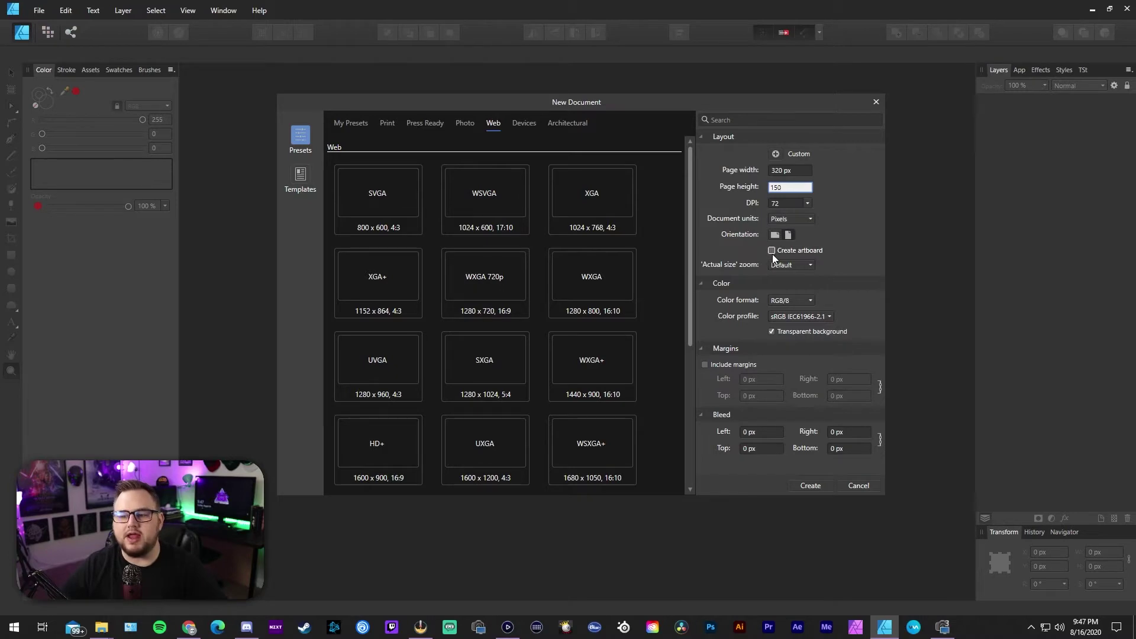
key(Return)
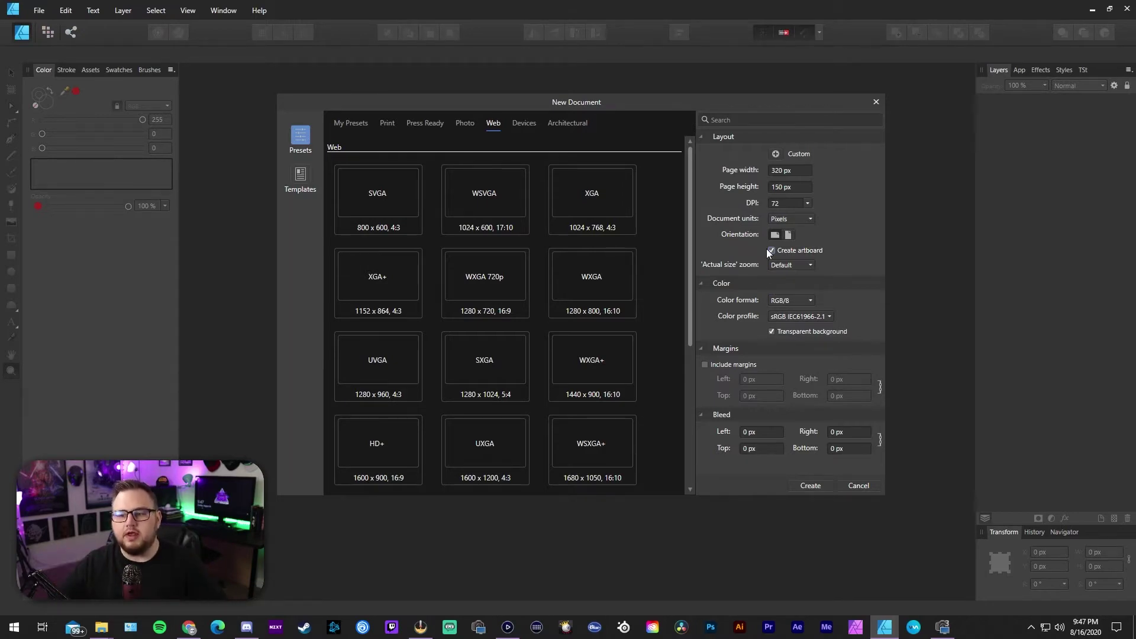
click(802, 488)
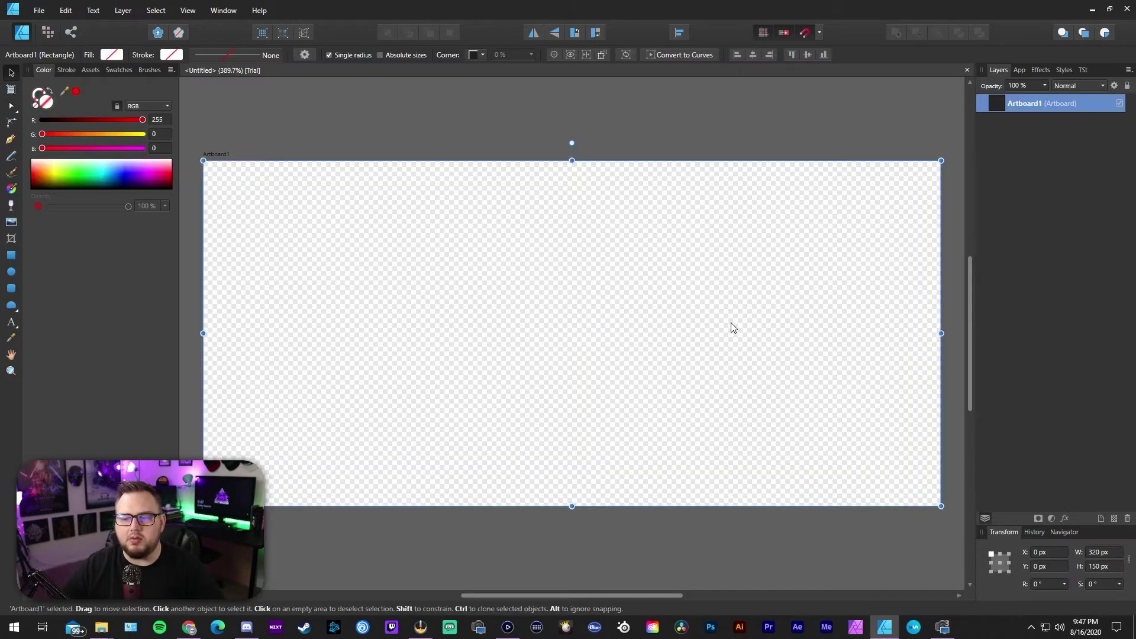
drag(731, 317, 505, 305)
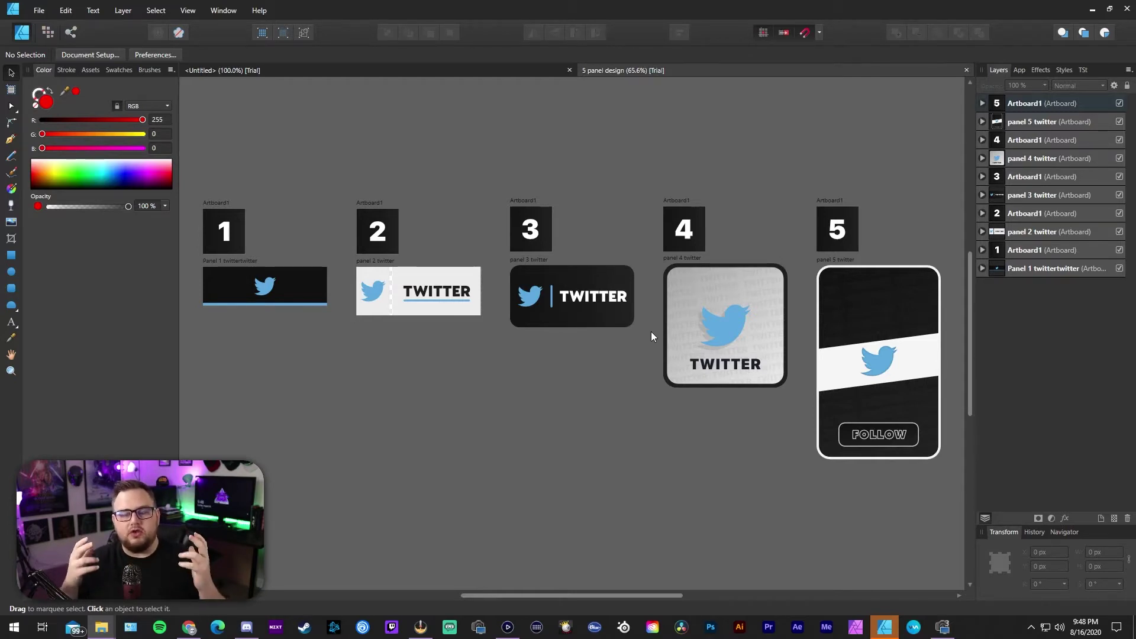
Examine the first Twitter panel in the 5 panel design document up close, including its logo and coloured strip
key(space)
drag(355, 365, 602, 409)
key(ctrl+space)
drag(468, 370, 511, 429)
key(space)
key(ctrl+space)
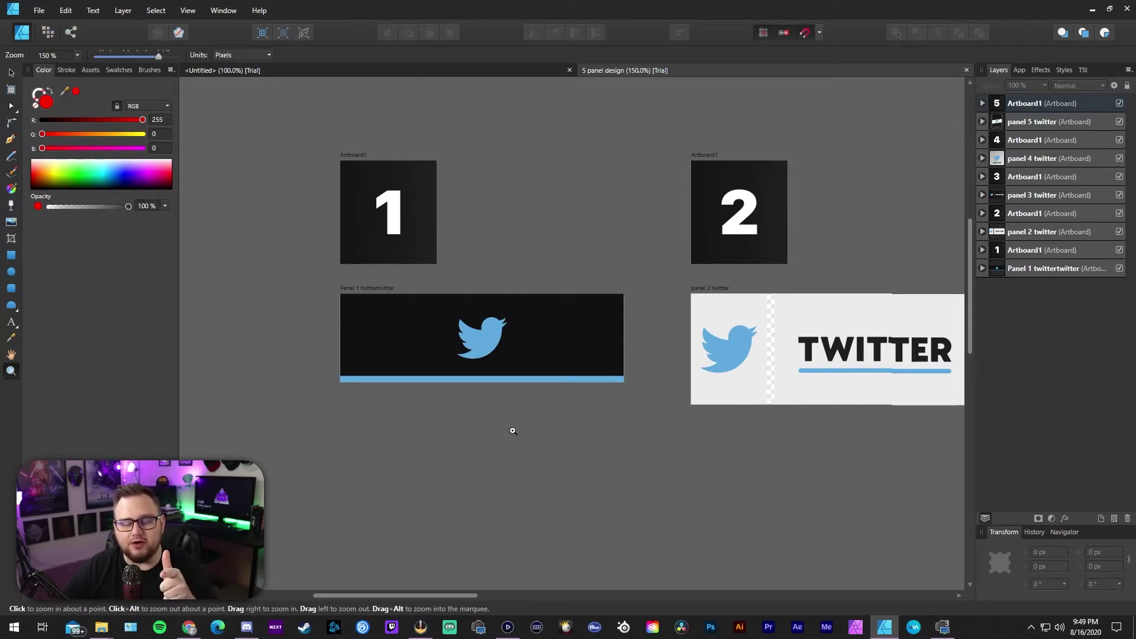
drag(513, 431, 516, 426)
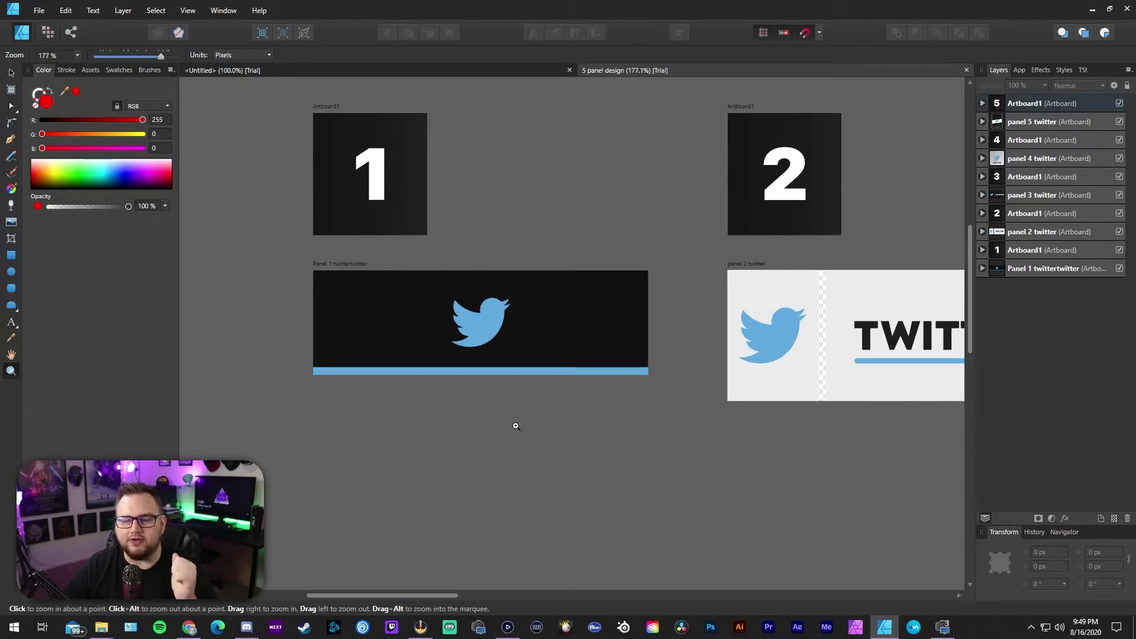
drag(454, 407, 490, 416)
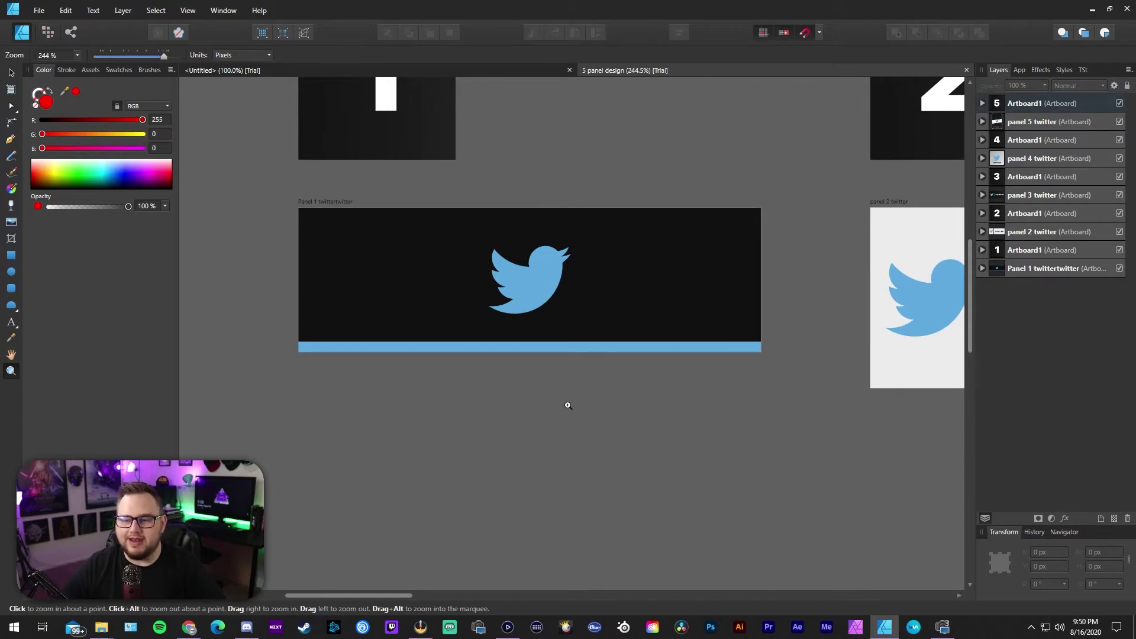
drag(657, 411, 530, 401)
drag(584, 432, 565, 348)
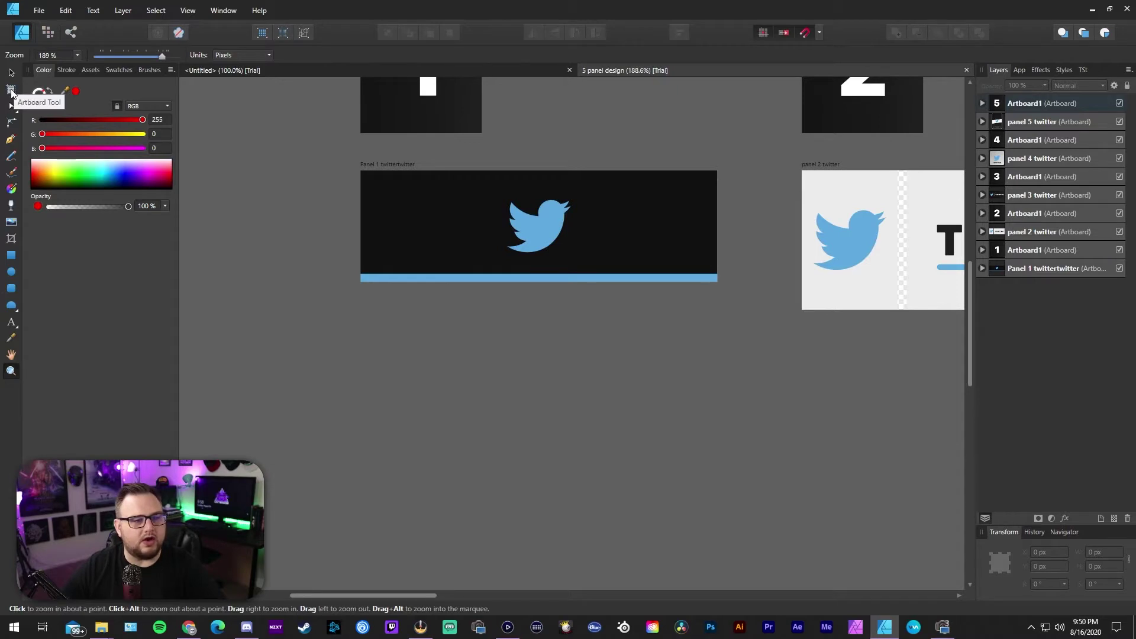
Select the first Twitter panel's artboard and inspect its size and the layers it contains
click(11, 90)
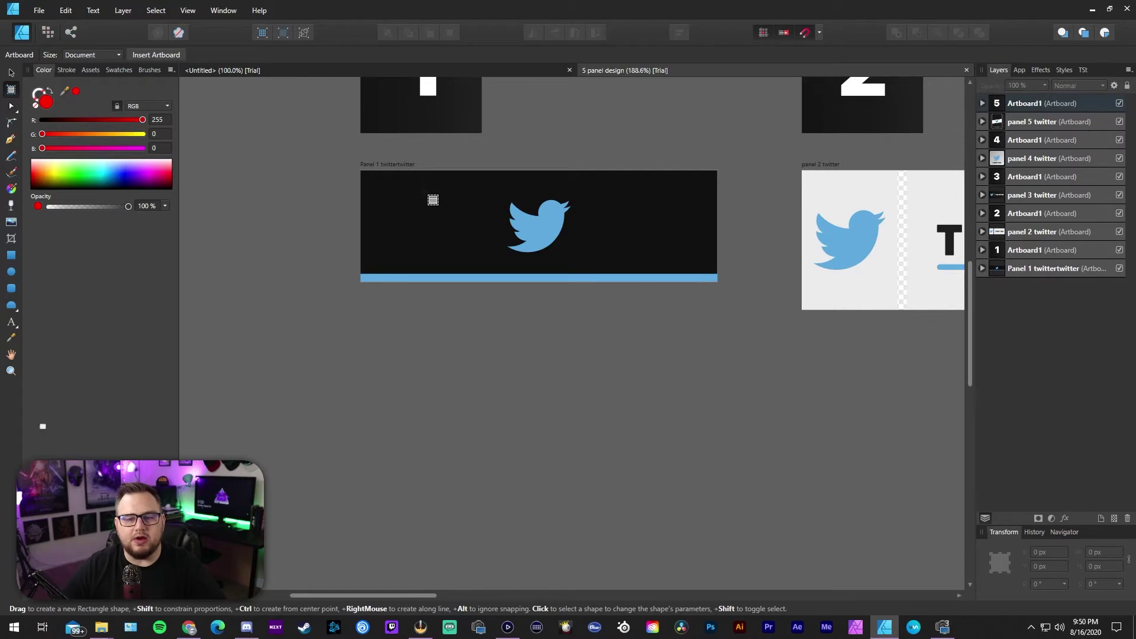
click(485, 198)
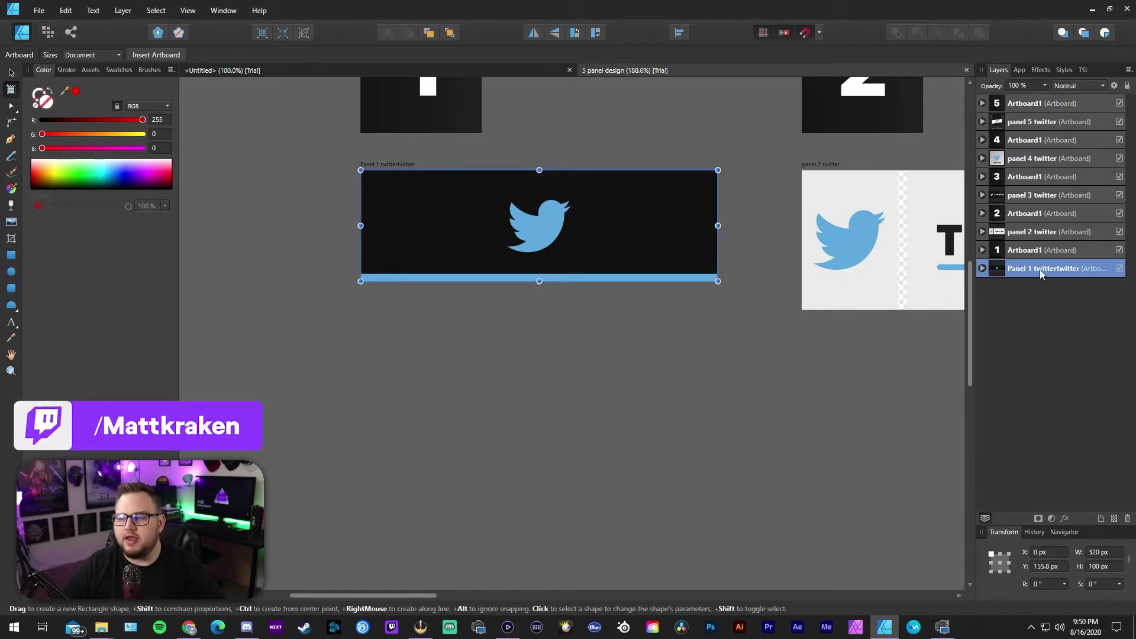
click(983, 269)
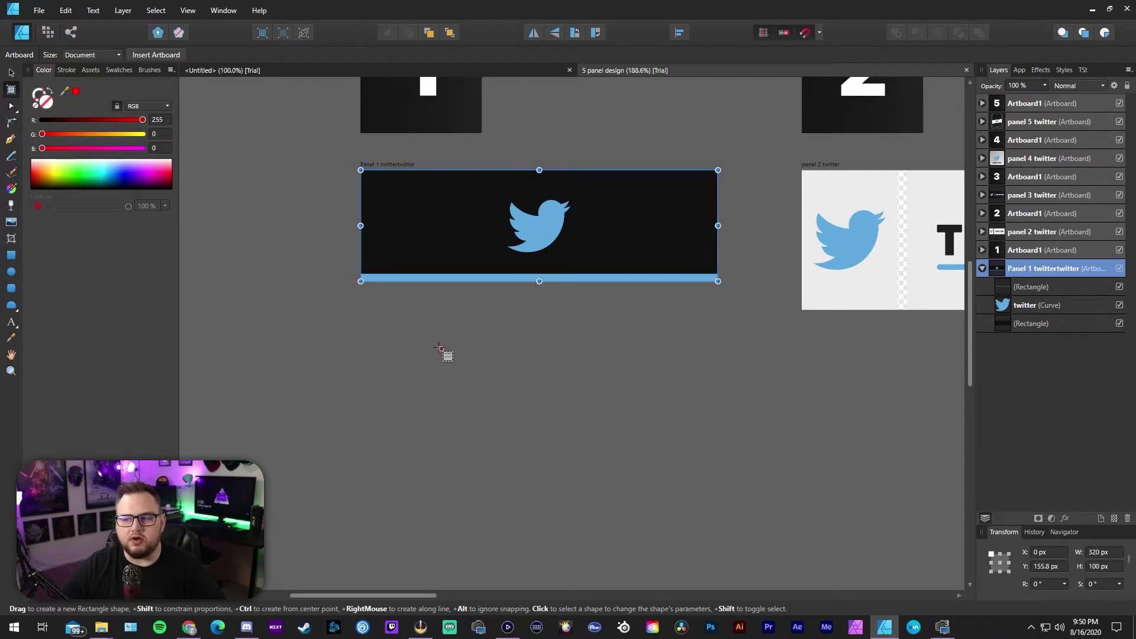
Draw a new artboard below the first Twitter panel and size it to 320 px wide by 100 px high
drag(361, 311, 628, 395)
click(1098, 553)
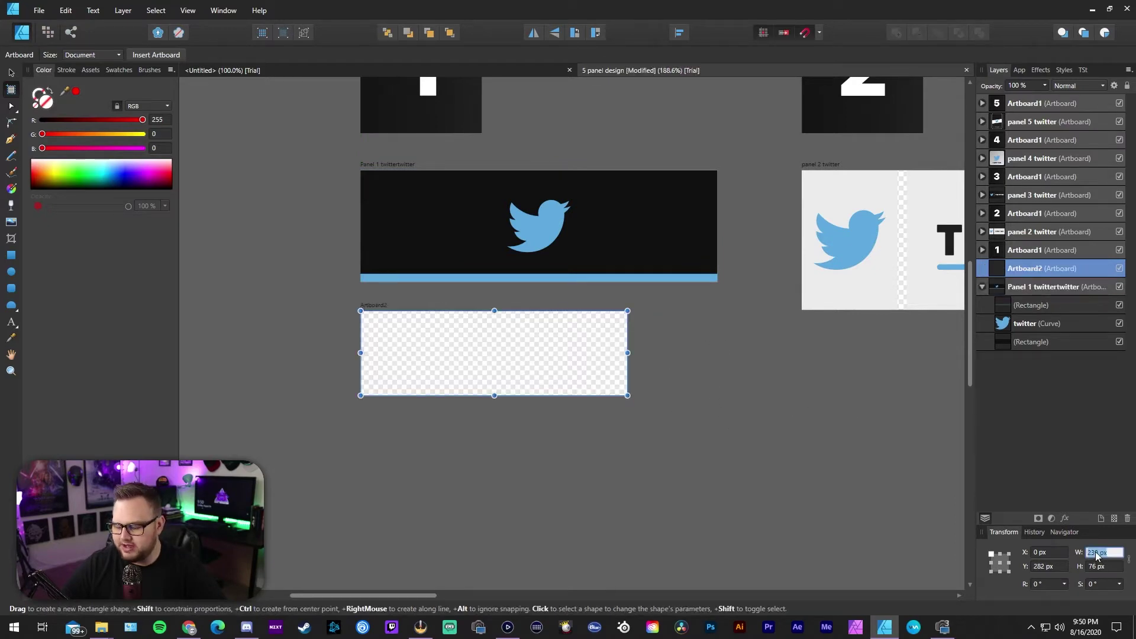
text(32)
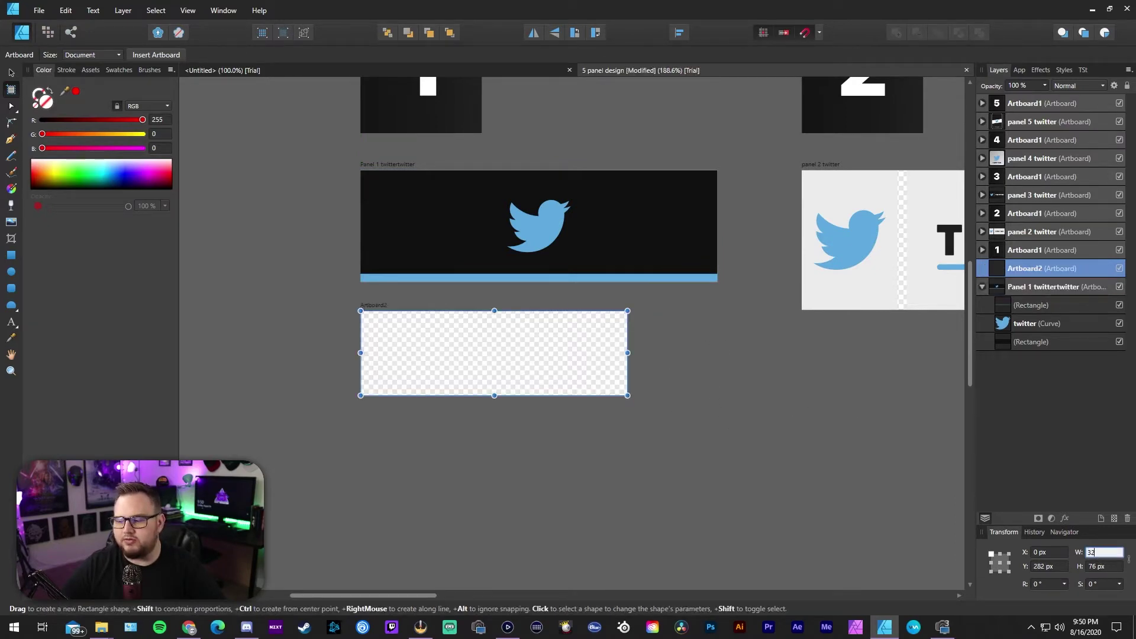
text(0)
key(Tab)
text(100)
key(Return)
Draw a 320 × 100 px rectangle that covers the whole new artboard
key(z)
click(477, 385)
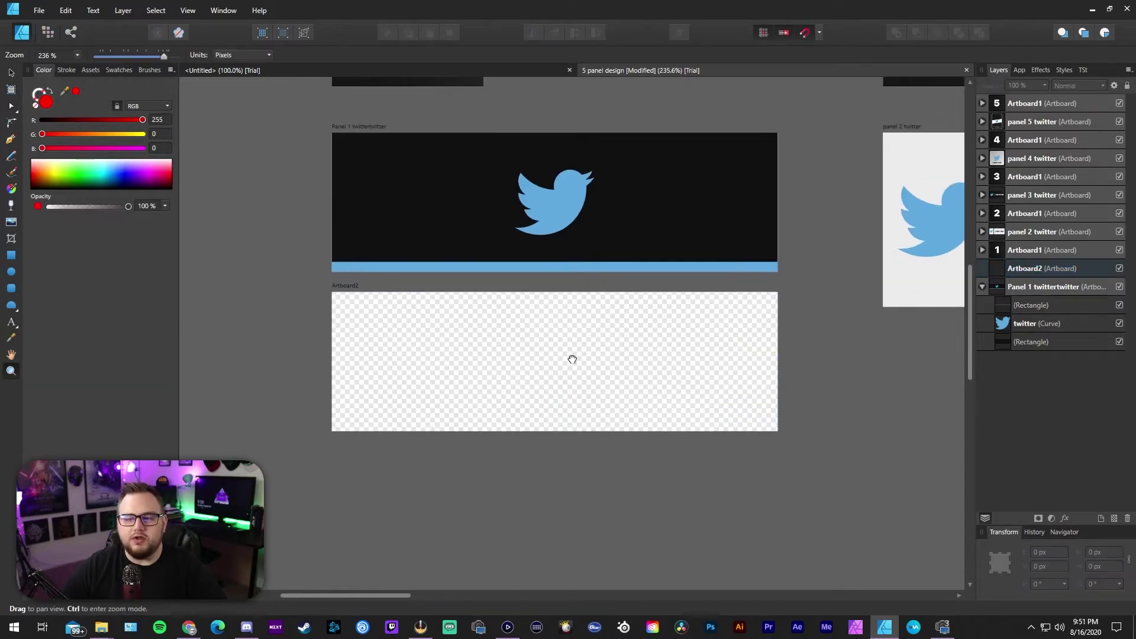
click(483, 355)
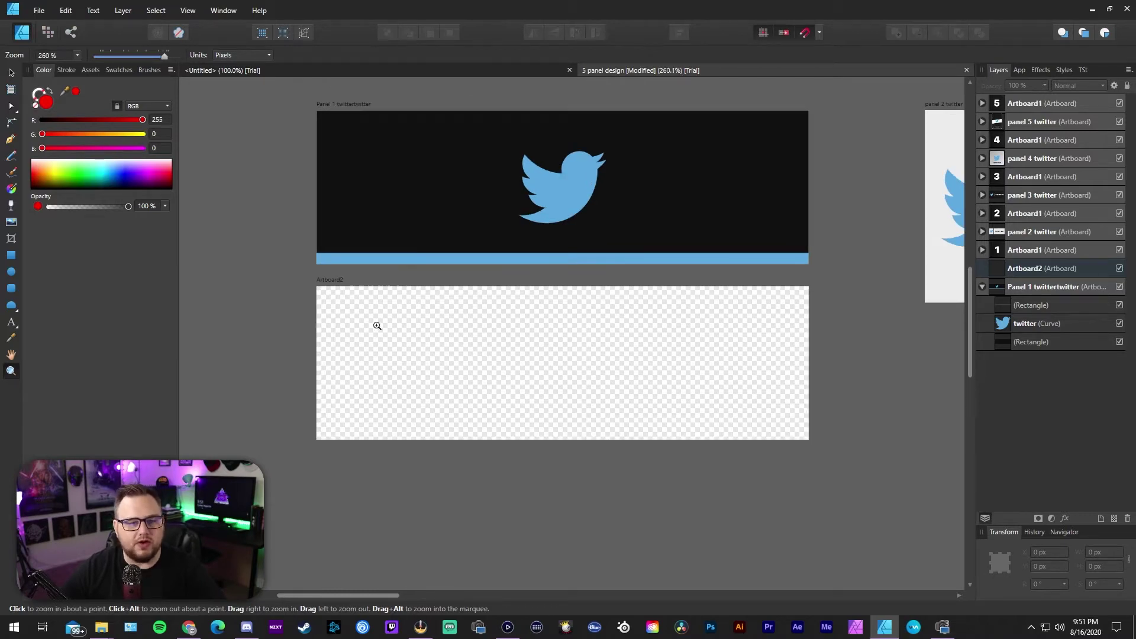
click(12, 255)
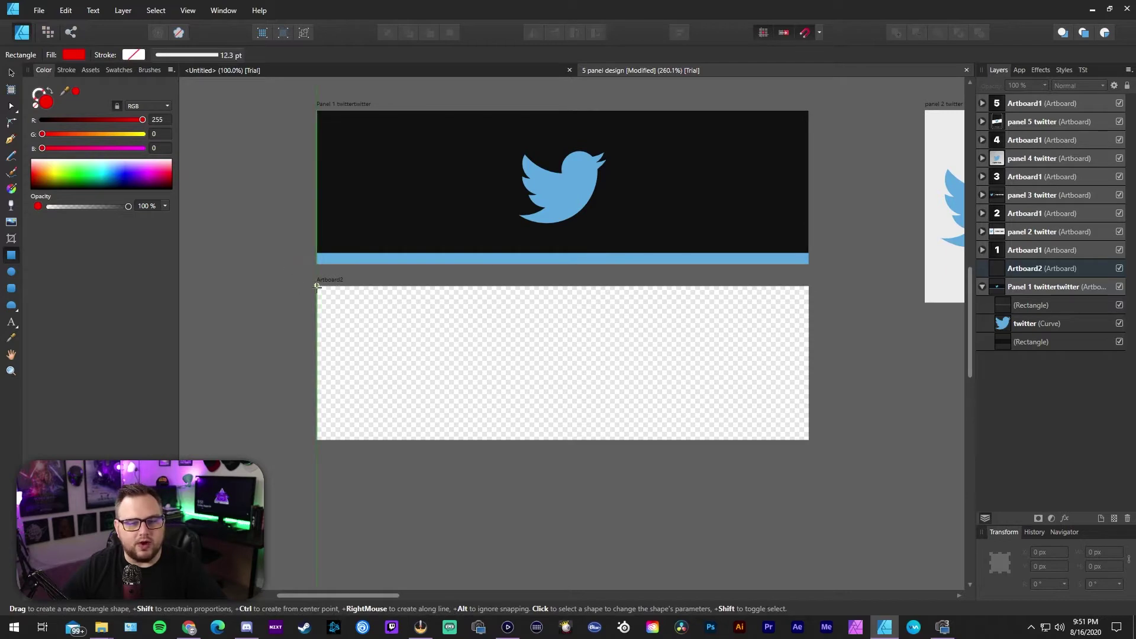
drag(316, 286, 811, 438)
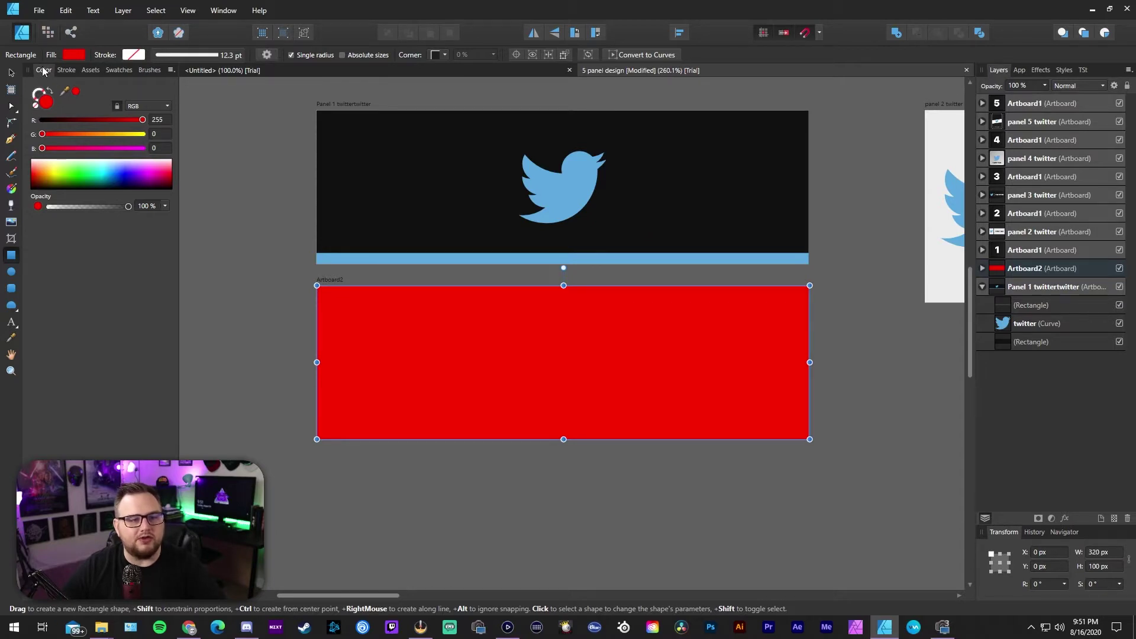
Try the colour wheel for choosing colours and return to the RGB sliders
click(170, 69)
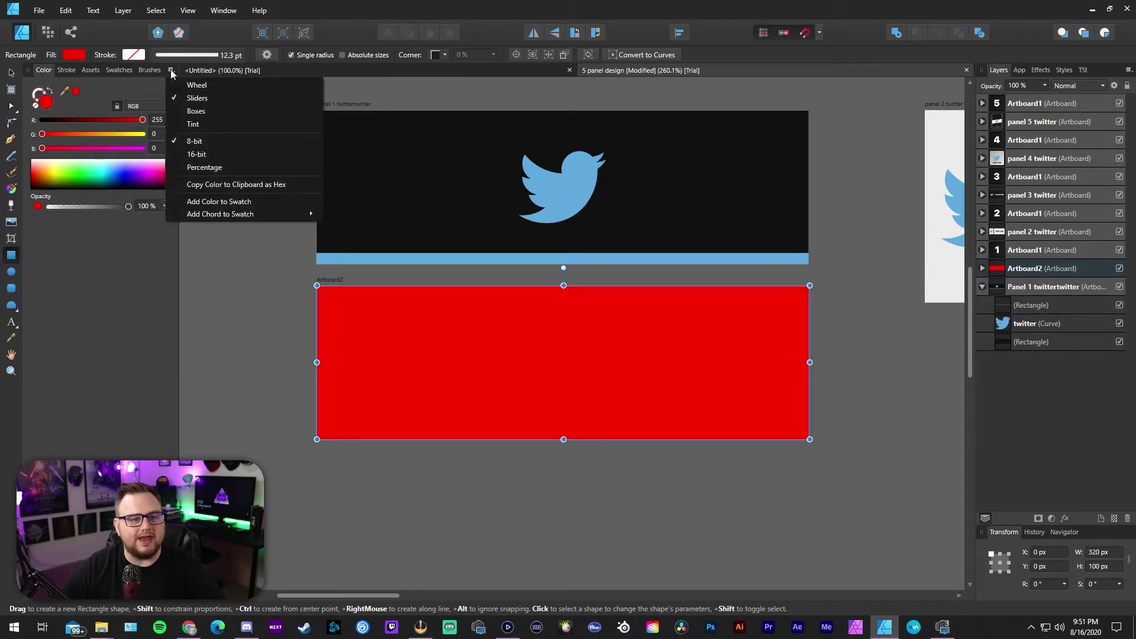
click(189, 86)
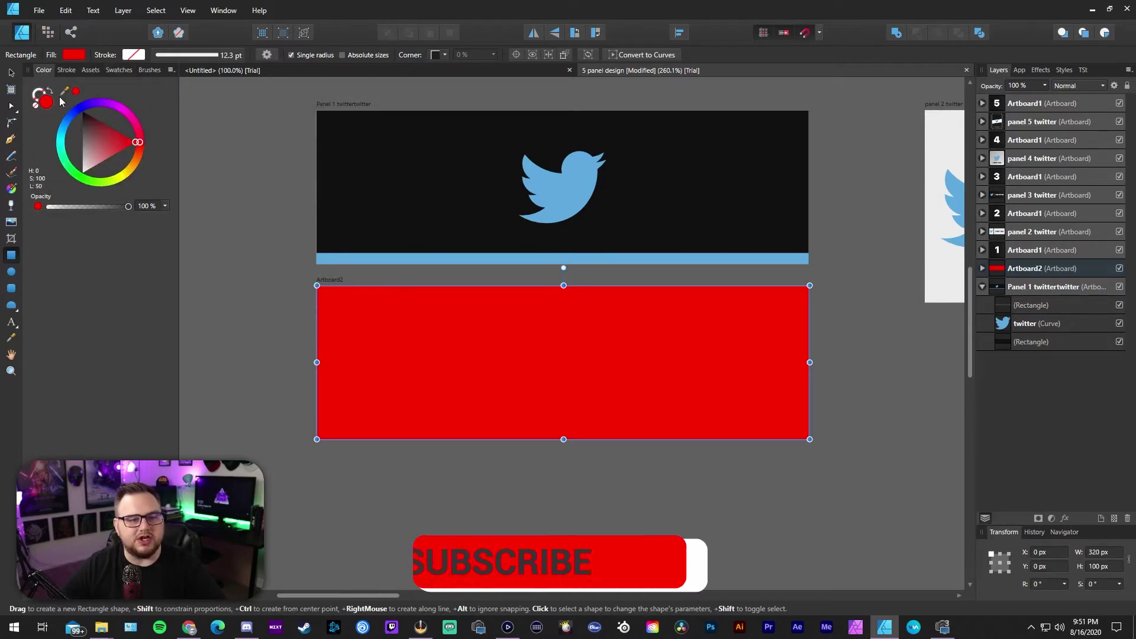
click(171, 70)
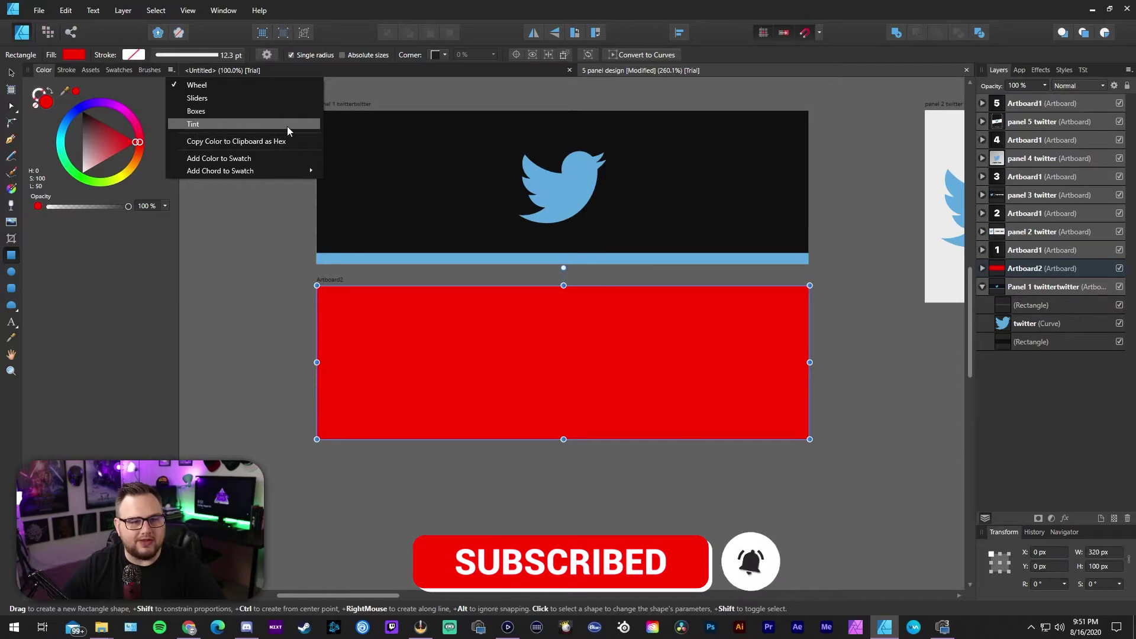
click(215, 99)
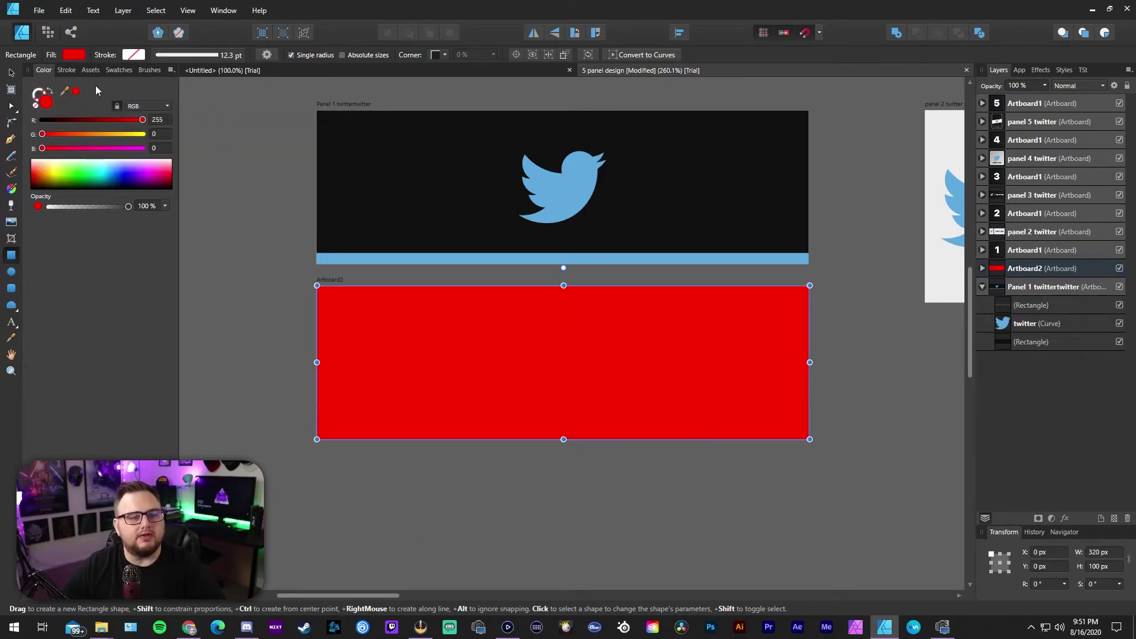
Set the new rectangle's fill to black with no stroke and deselect it
click(37, 93)
click(46, 102)
click(38, 93)
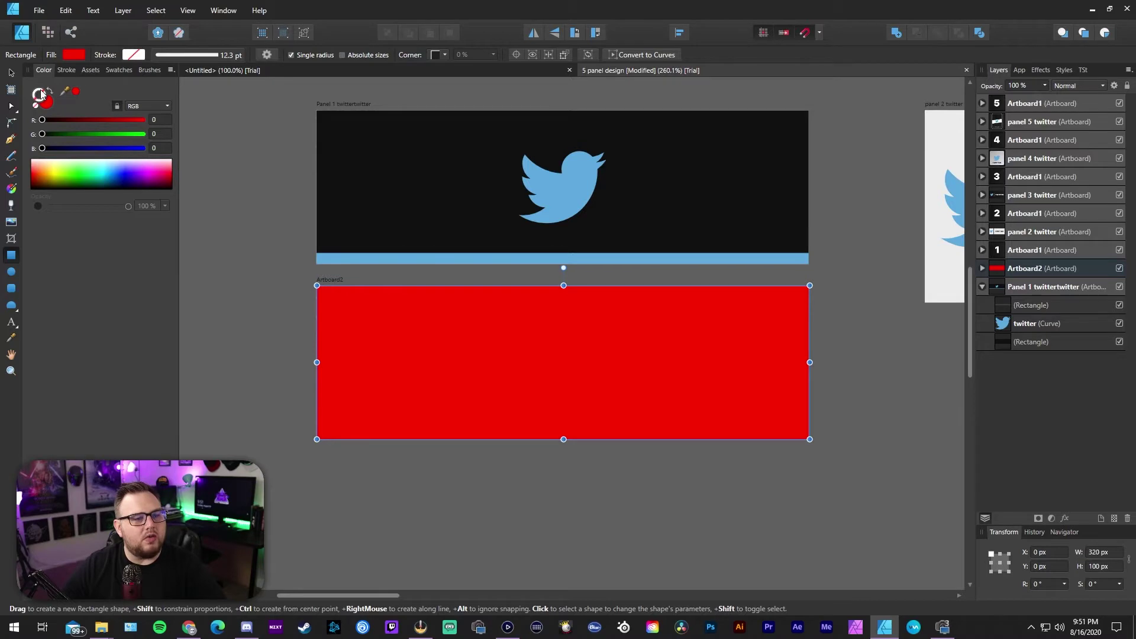
click(47, 103)
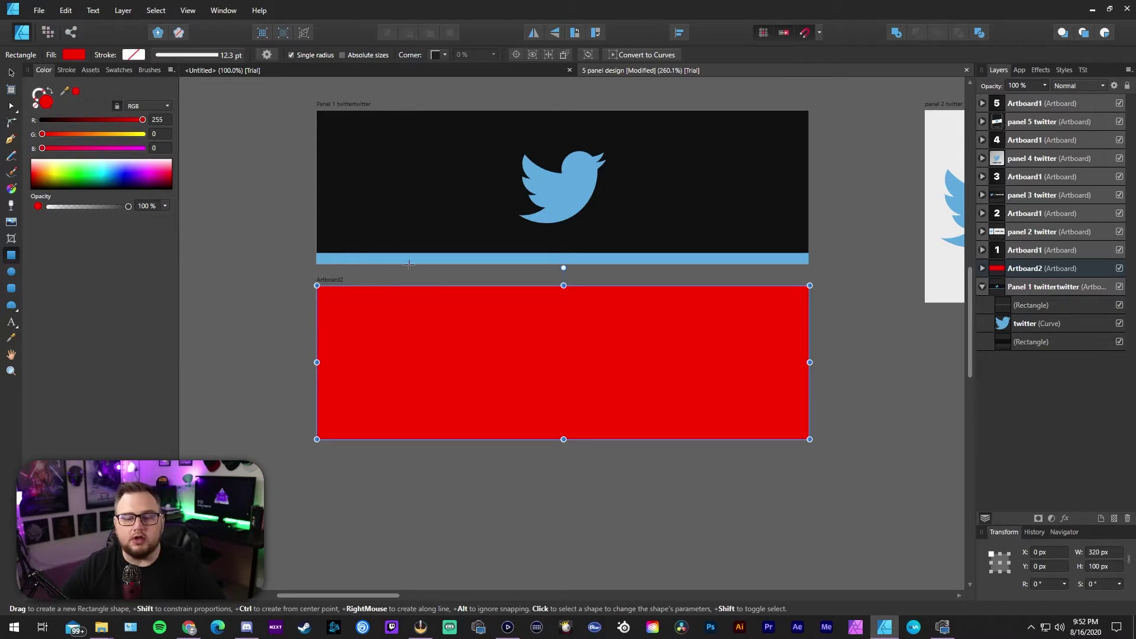
click(43, 105)
click(51, 92)
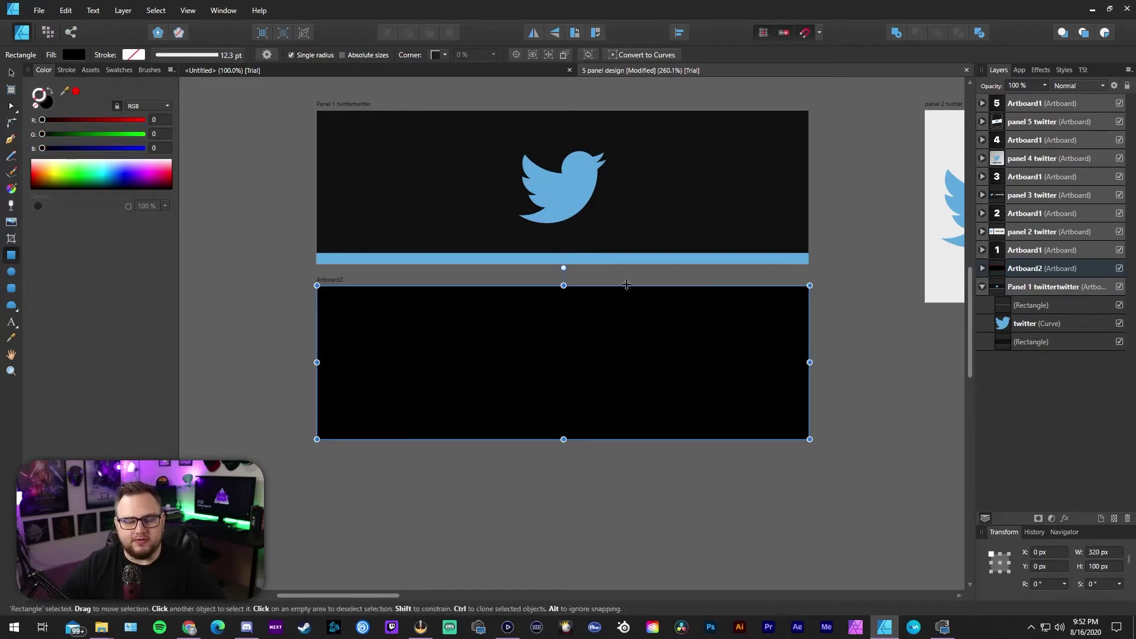
key(v)
click(836, 304)
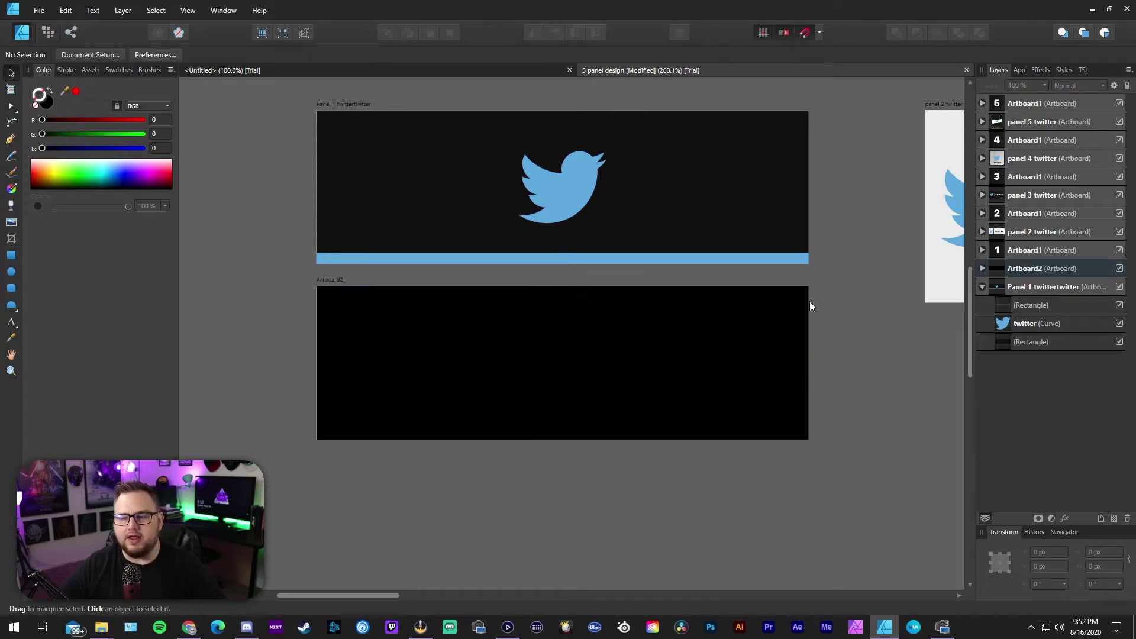
Collapse the first Twitter panel's layers and rename the new artboard as "panel 1 youtube"
click(985, 286)
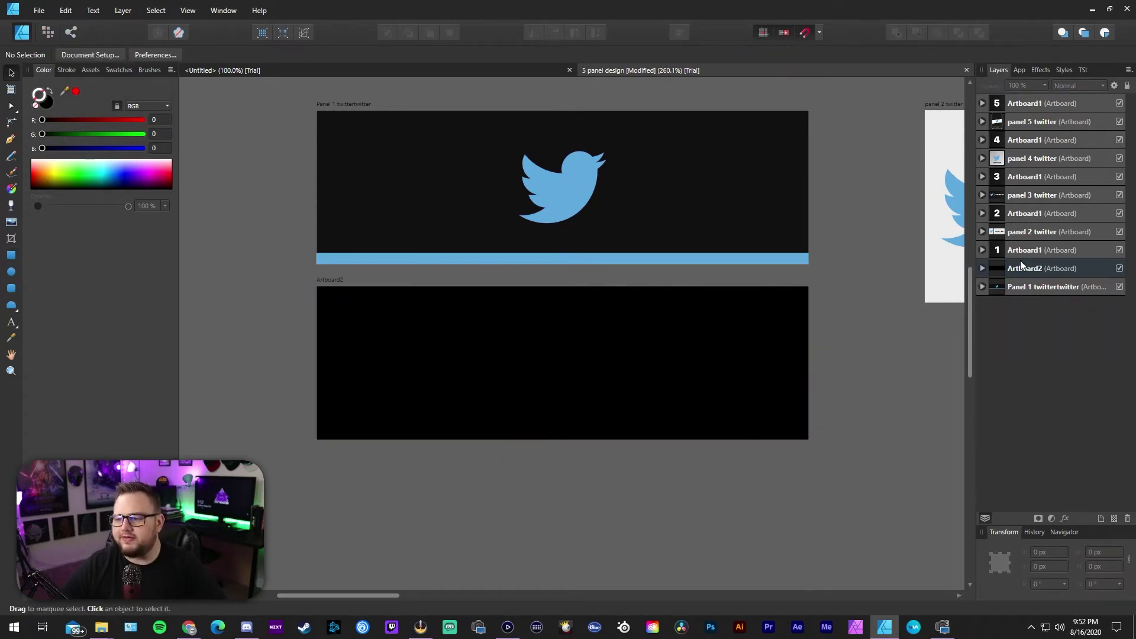
click(1029, 268)
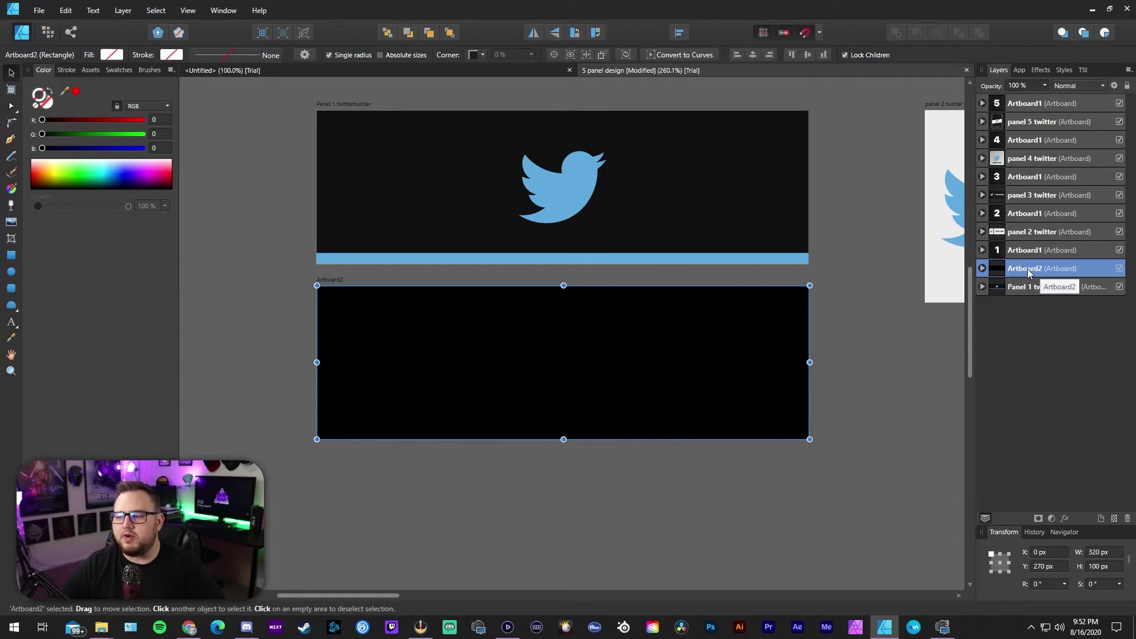
double_click(1028, 269)
drag(1048, 272, 979, 272)
text(panel 1)
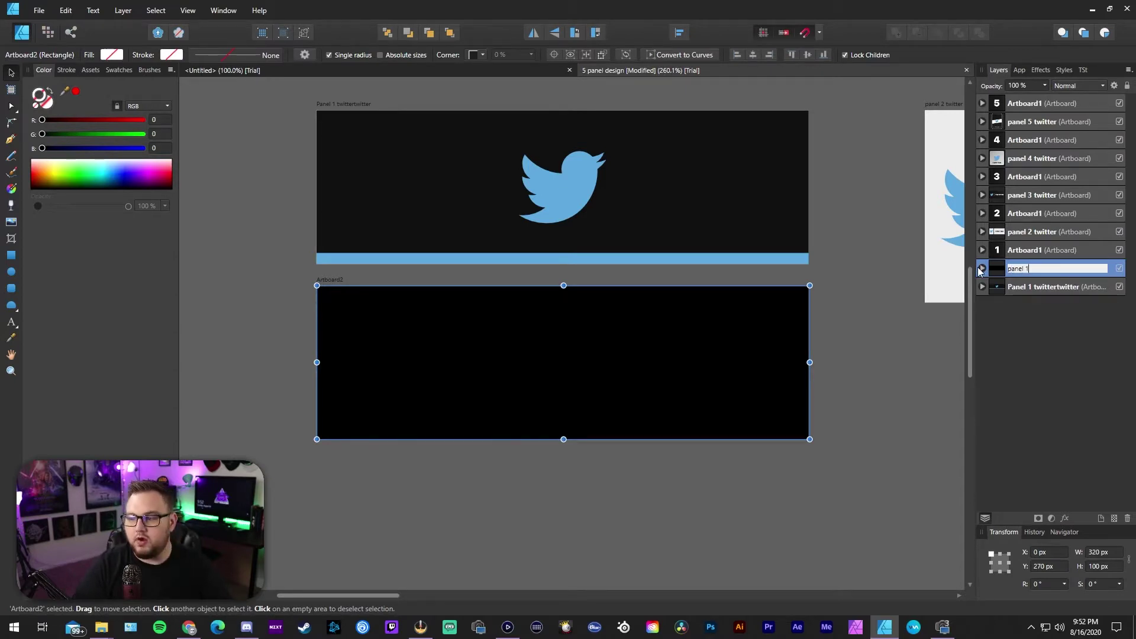
text( youtube)
key(Return)
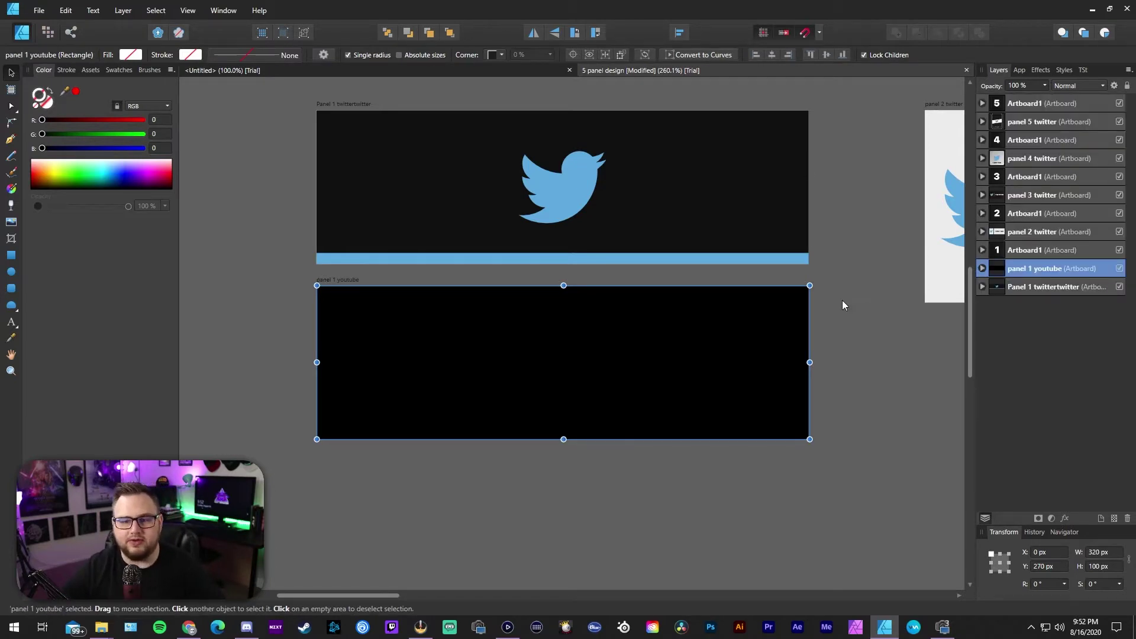
Select the first Twitter panel's background rectangle and check the RGB values of its fill
click(638, 354)
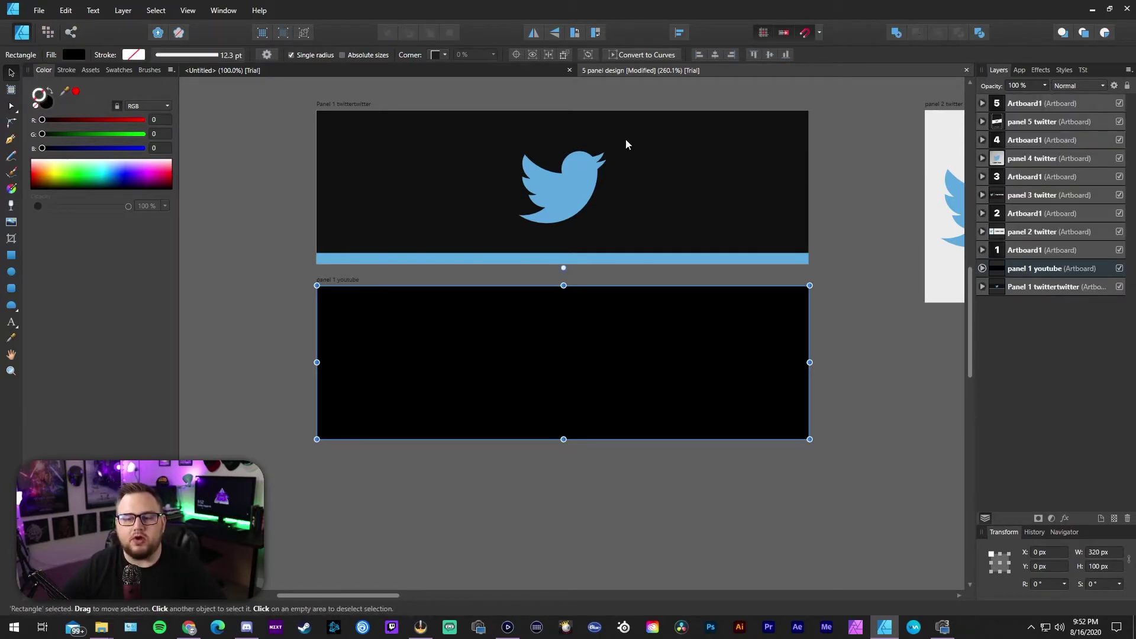
click(765, 197)
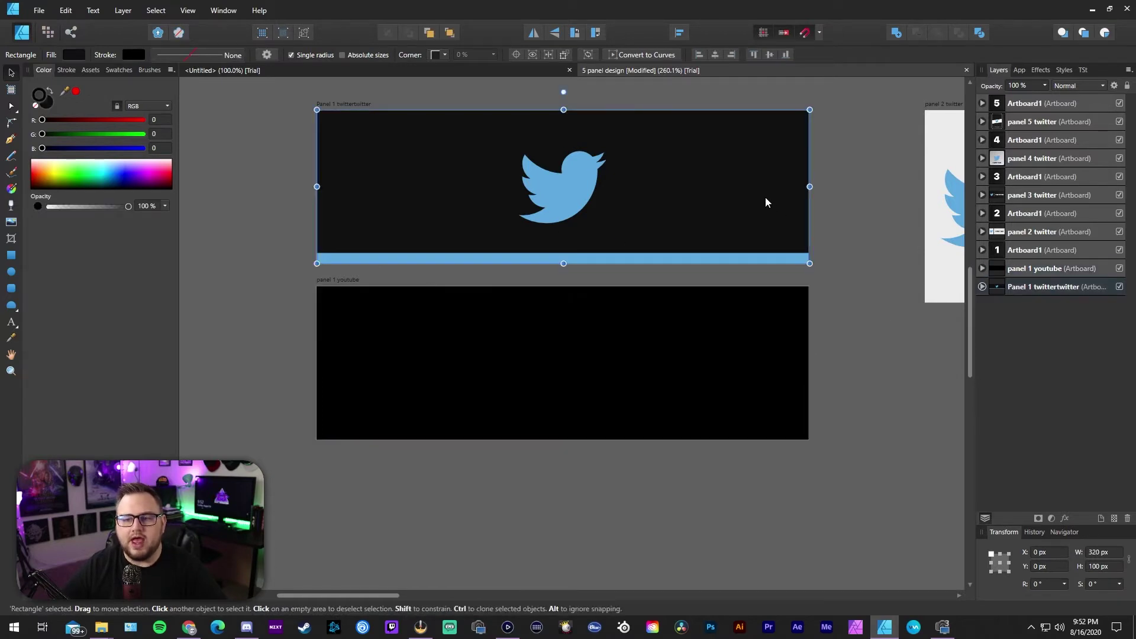
click(52, 103)
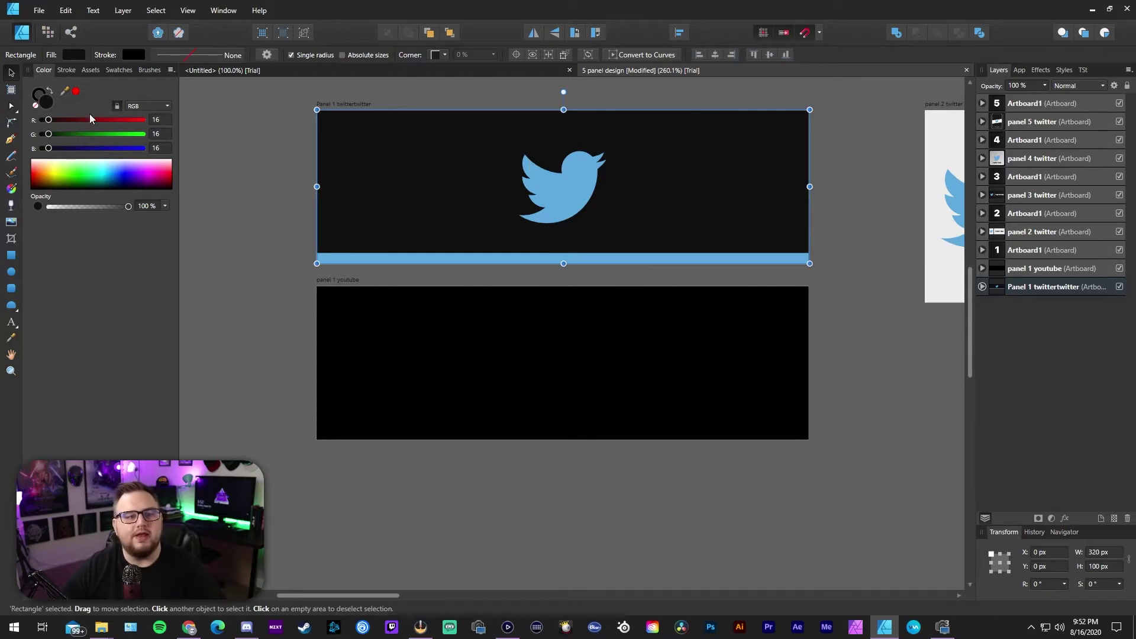
Look up the hex colour code of the first Twitter panel's background fill
double_click(47, 101)
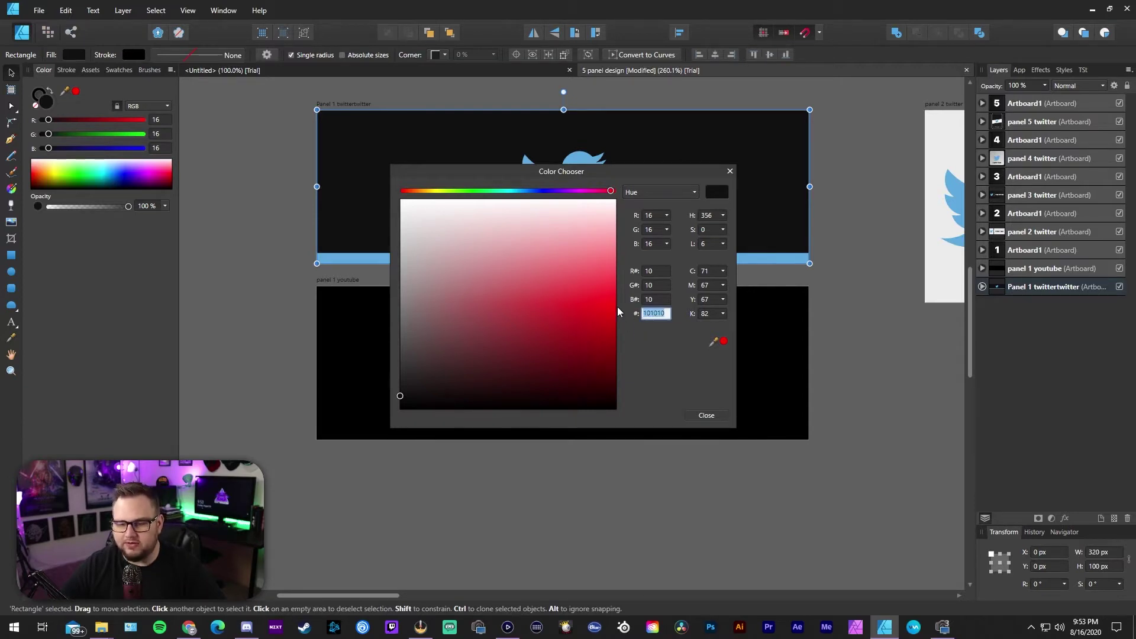
text(000000)
key(Return)
click(706, 415)
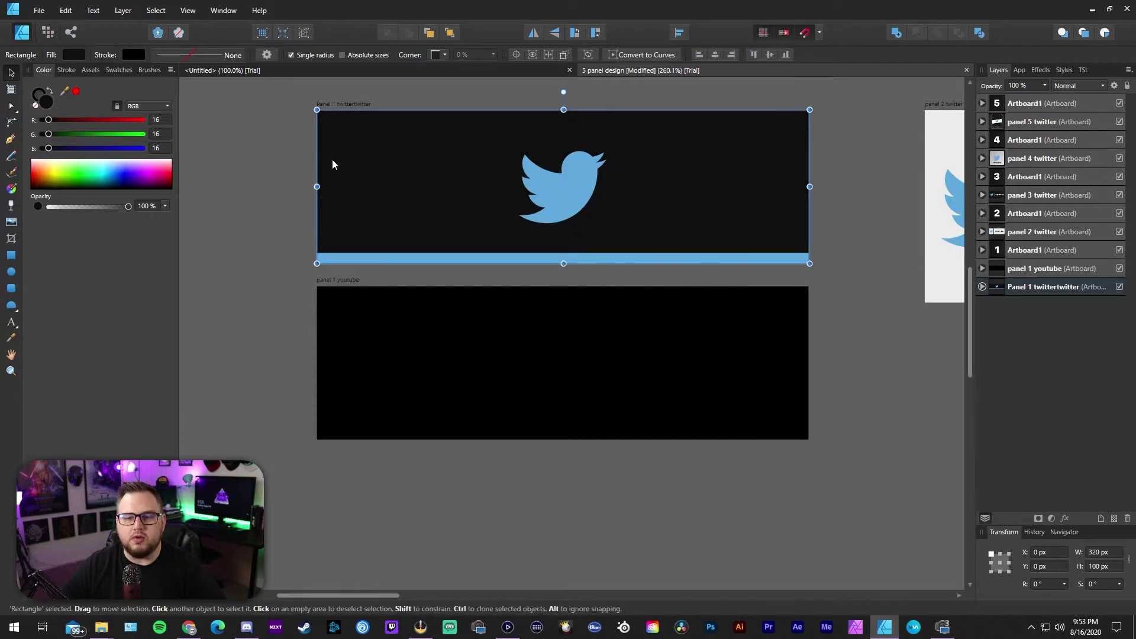
double_click(45, 105)
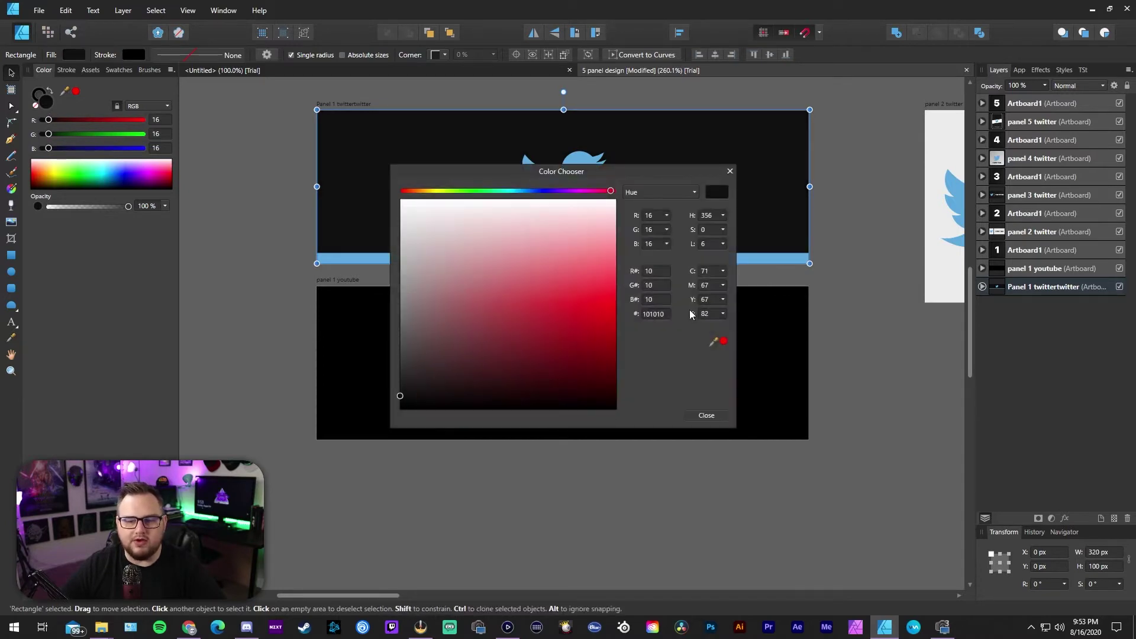
click(664, 315)
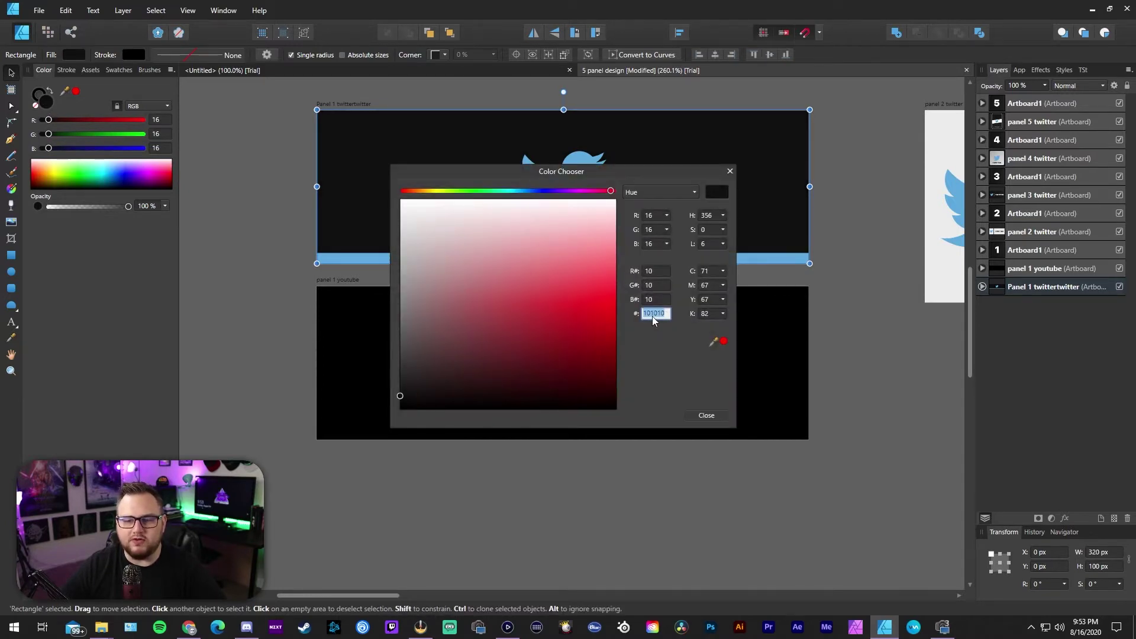
click(710, 417)
Set the YouTube panel's background rectangle fill to hex 101010 and deselect it
click(526, 362)
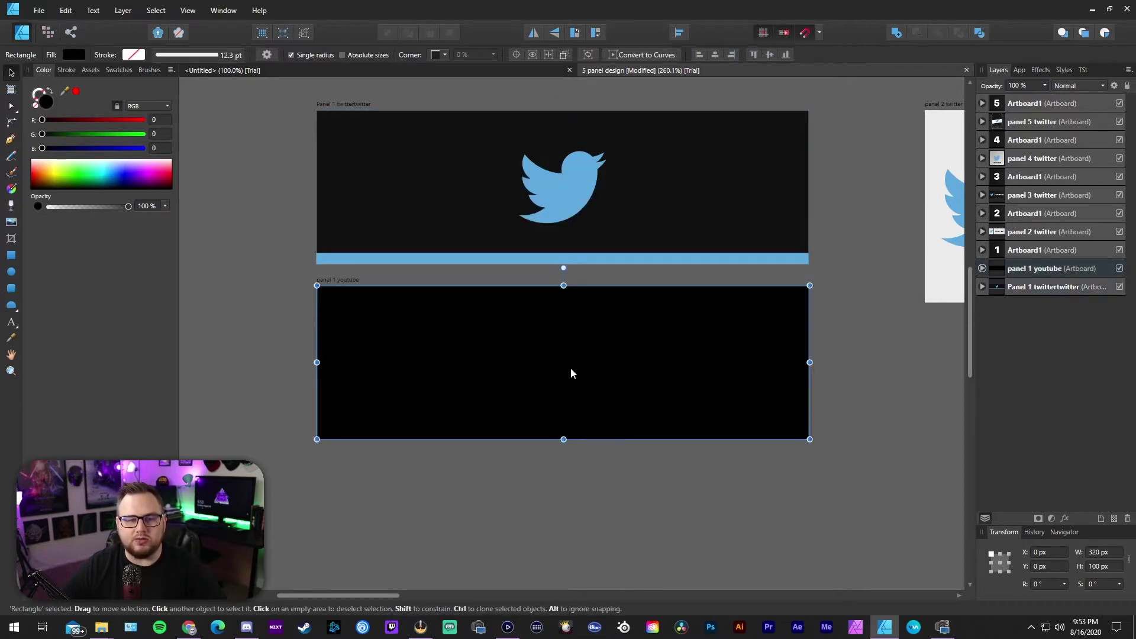
double_click(46, 102)
click(649, 311)
text(101010)
click(708, 417)
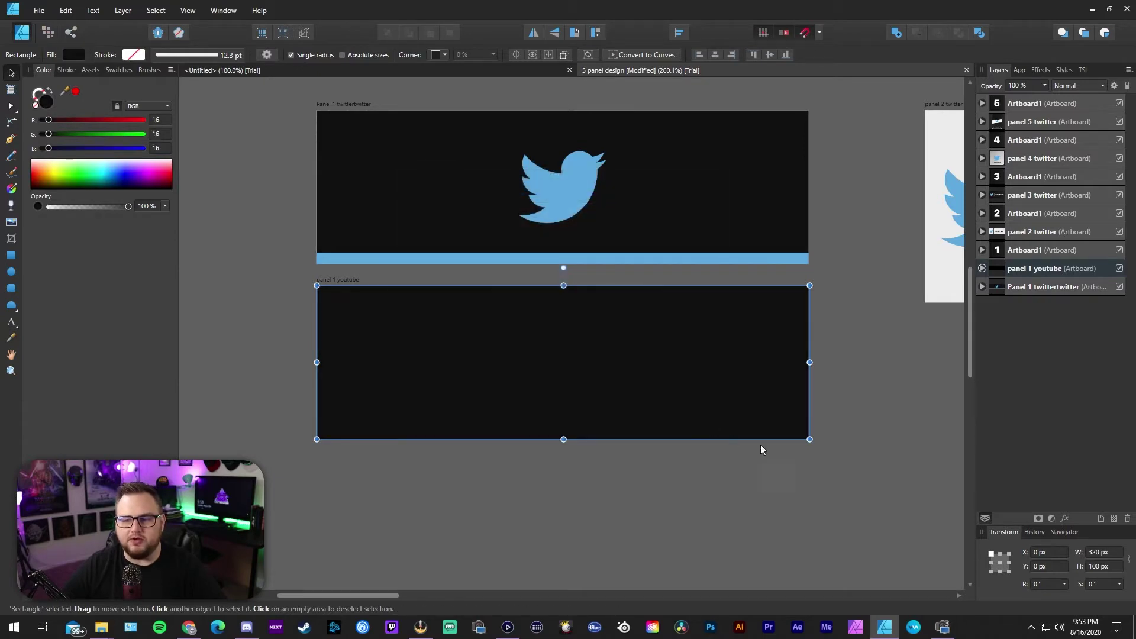
click(861, 396)
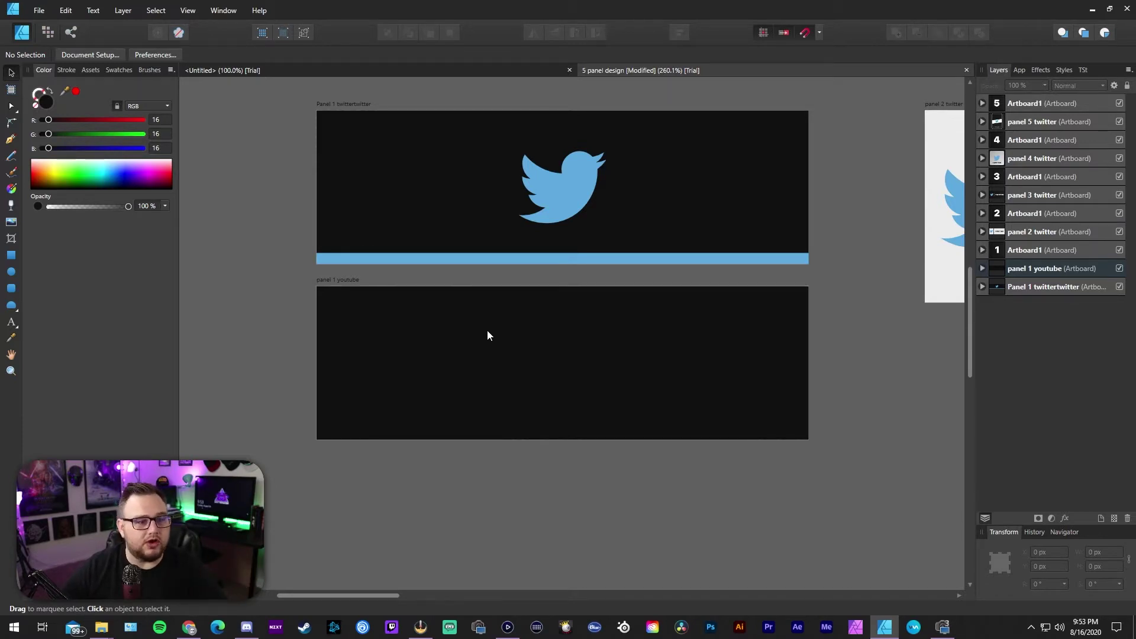
Draw a 320 × 7 px rectangle as an accent strip along the bottom edge of the YouTube panel
click(683, 363)
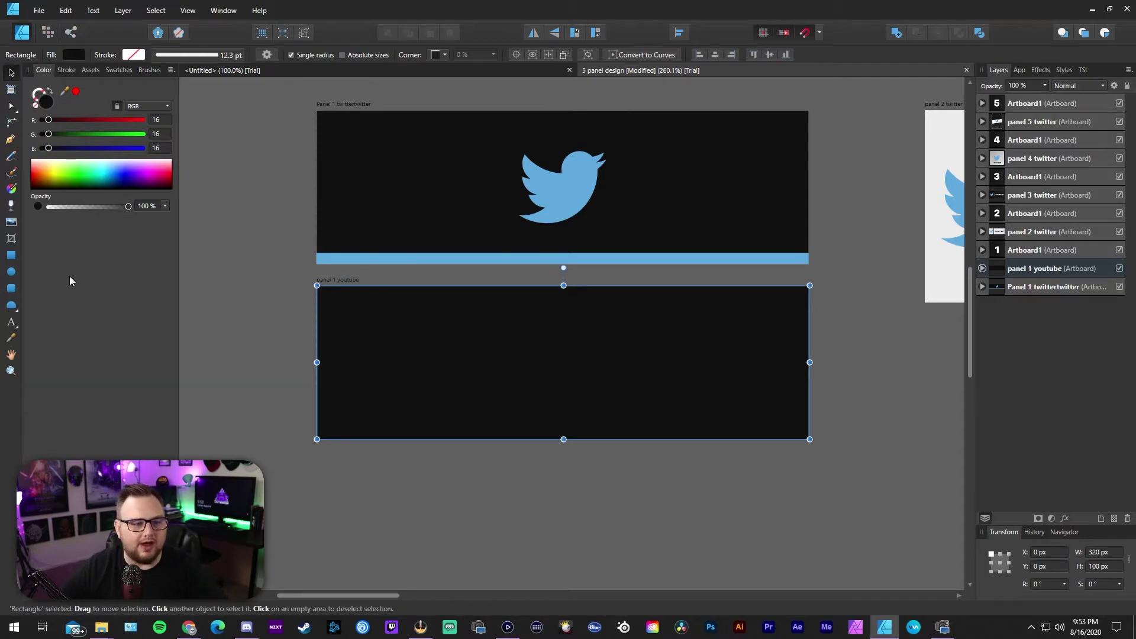
click(10, 256)
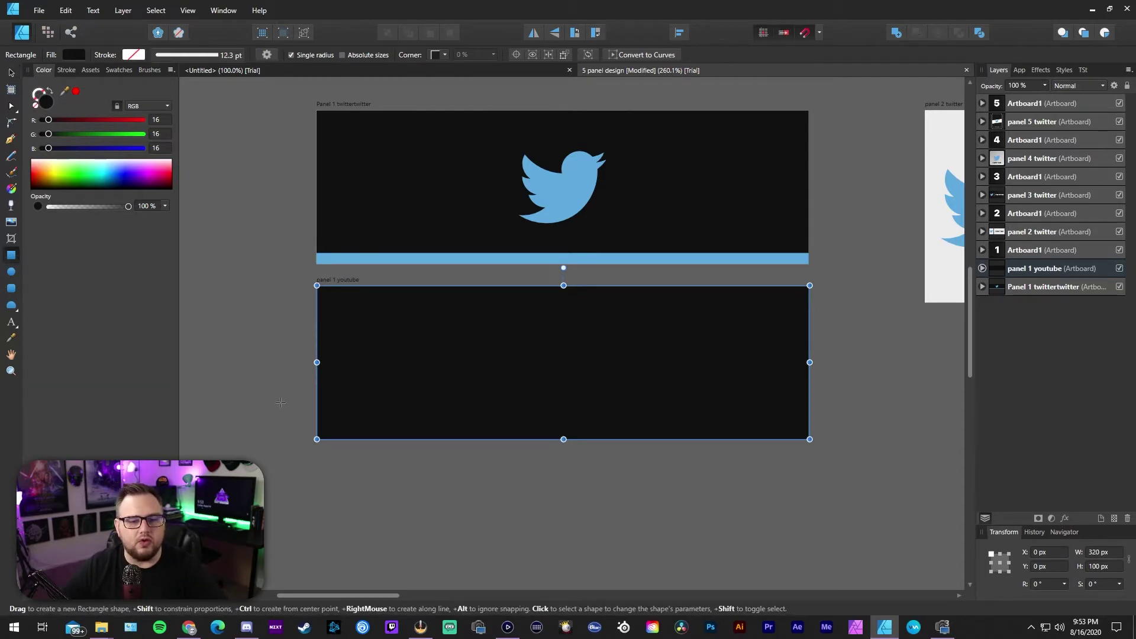
drag(306, 427, 820, 482)
drag(564, 478, 564, 429)
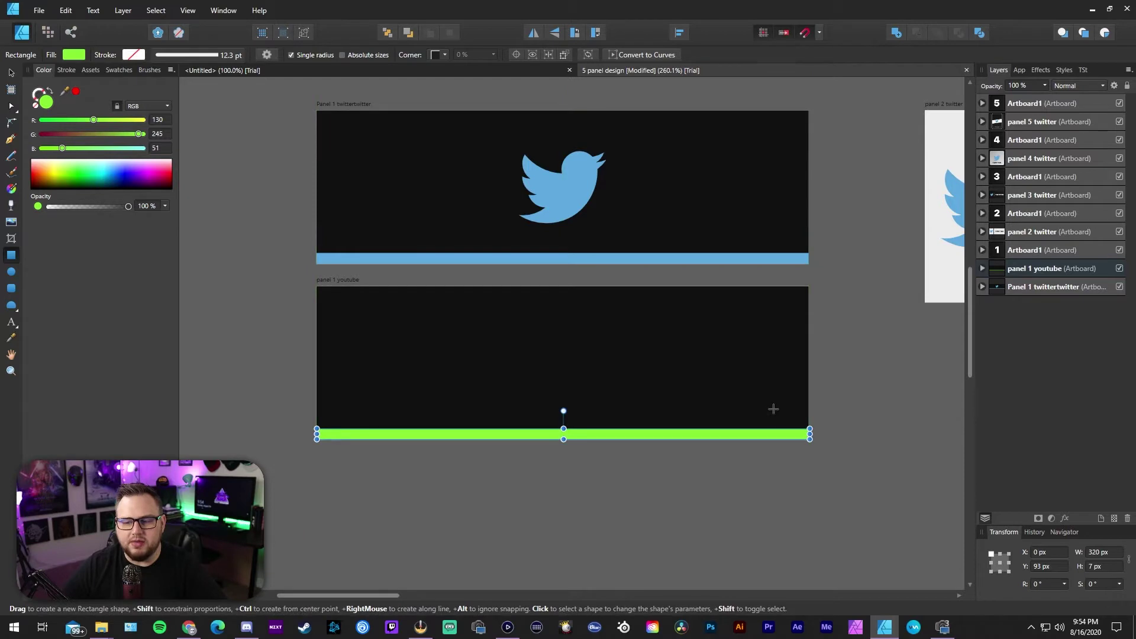
key(v)
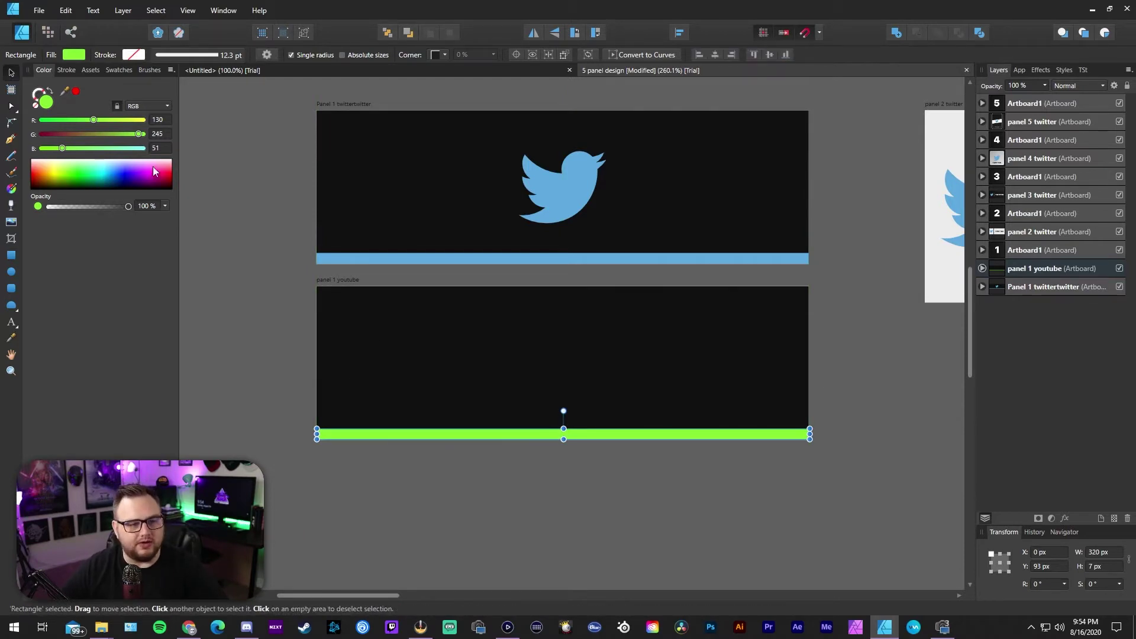
Set the YouTube panel's bottom strip fill to red, hex FF0000, and deselect it
click(47, 104)
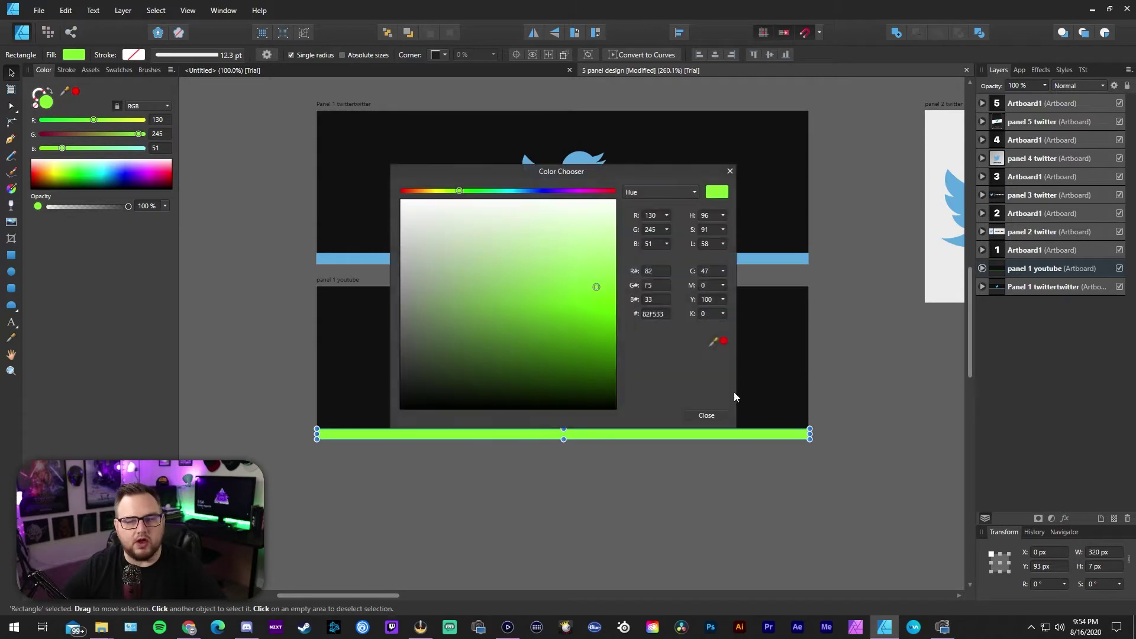
click(647, 315)
text(ff0)
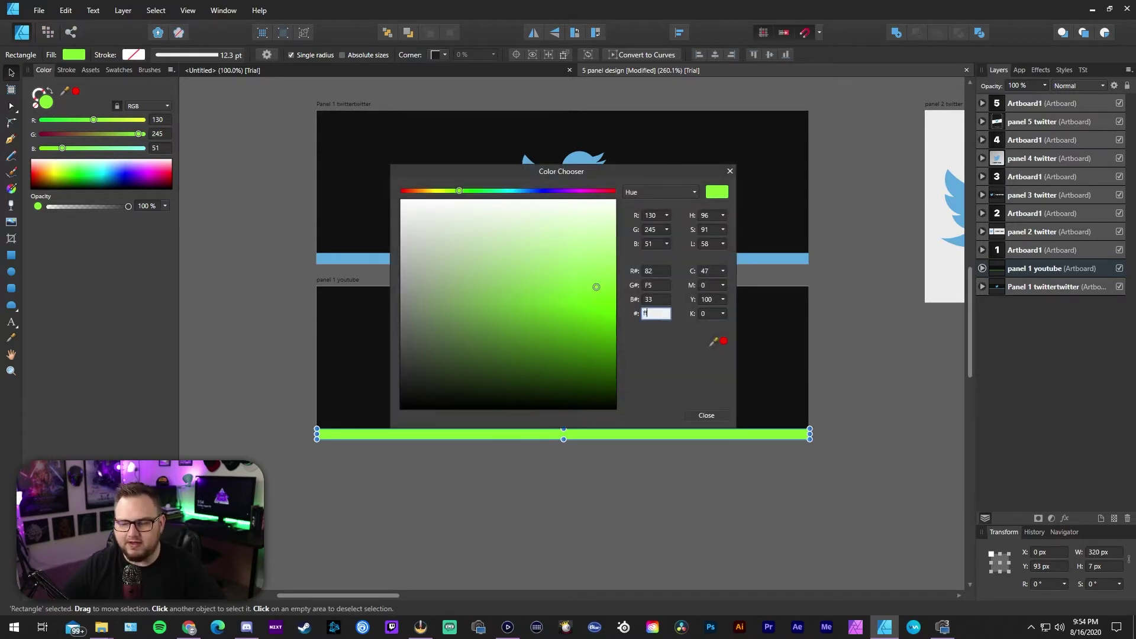
text(000)
key(Return)
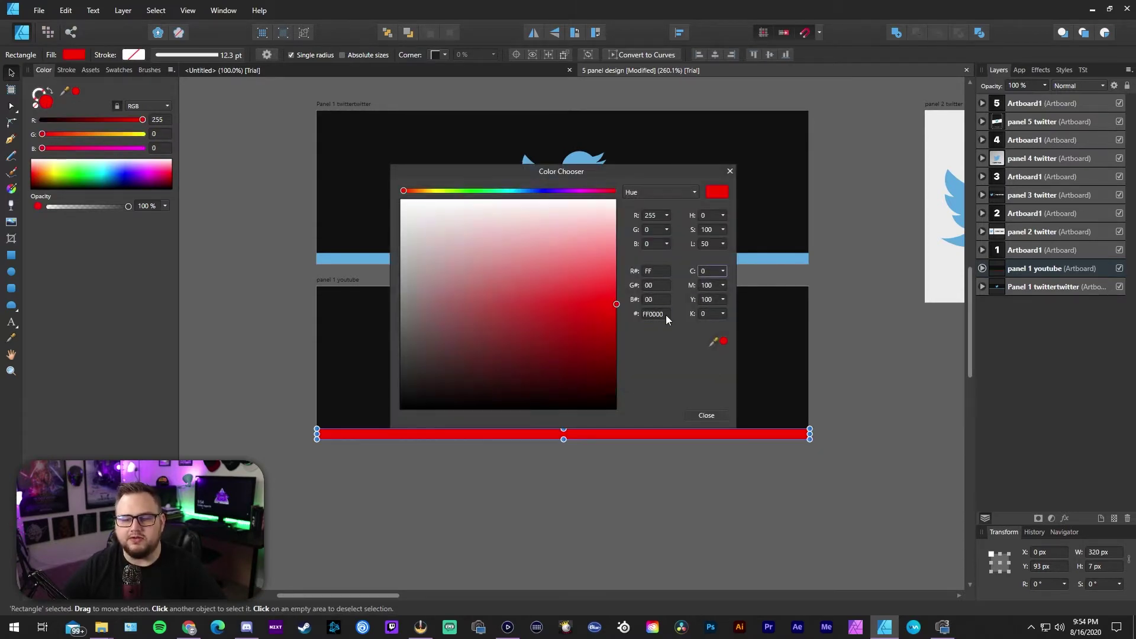
click(723, 416)
click(858, 397)
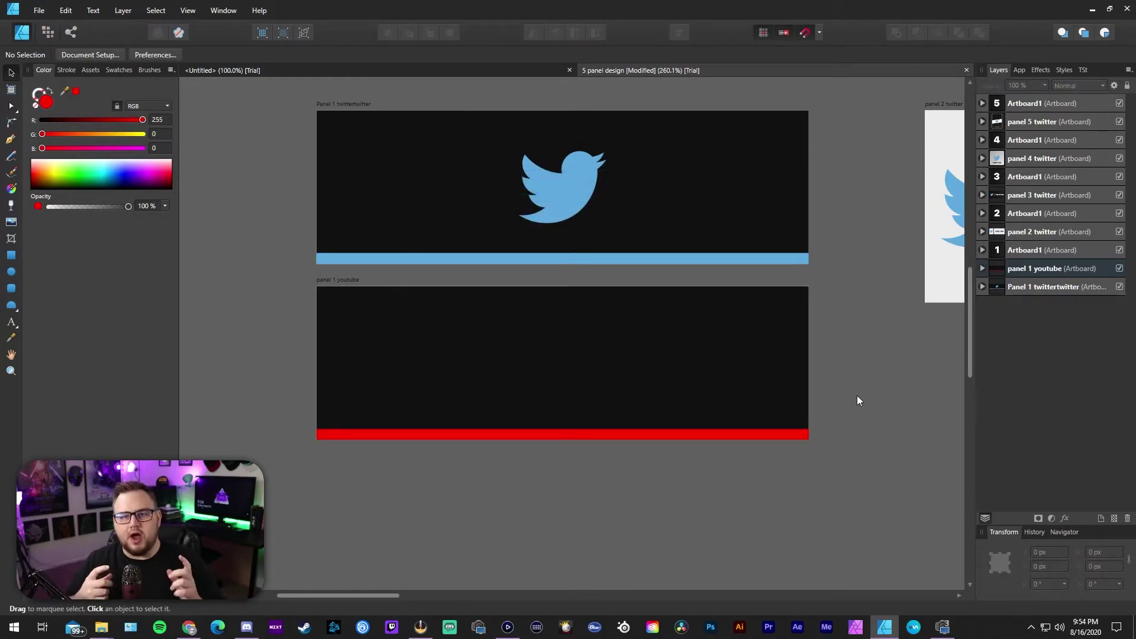
Place the Font Awesome YouTube play icon, about 55 × 39 px, at the centre of the YouTube panel
click(577, 350)
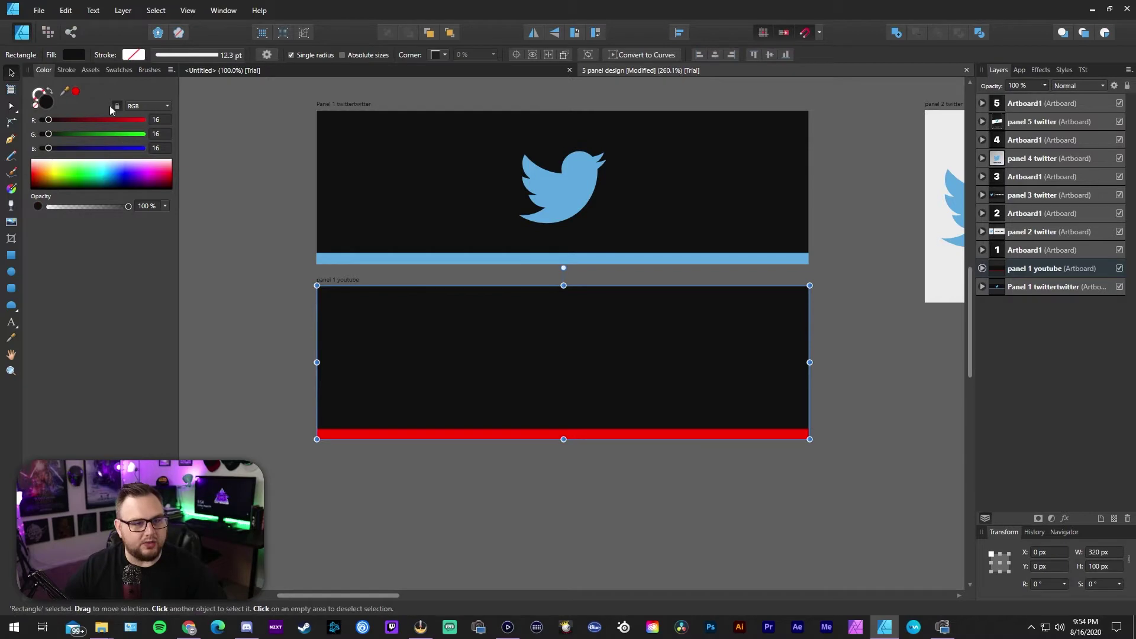
click(91, 71)
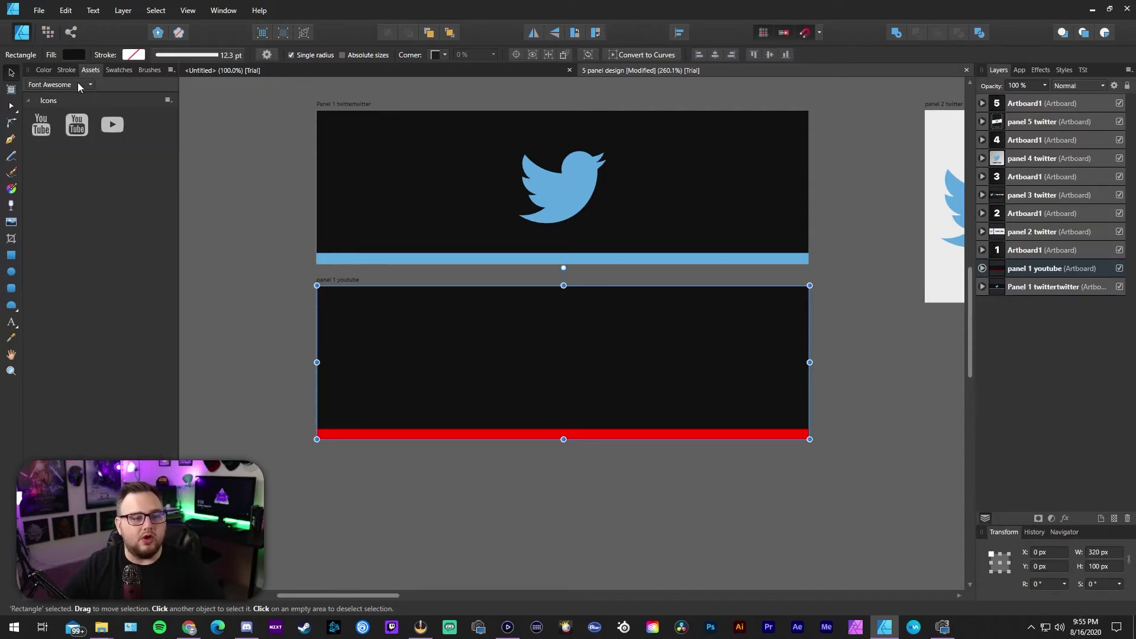
drag(113, 130, 585, 370)
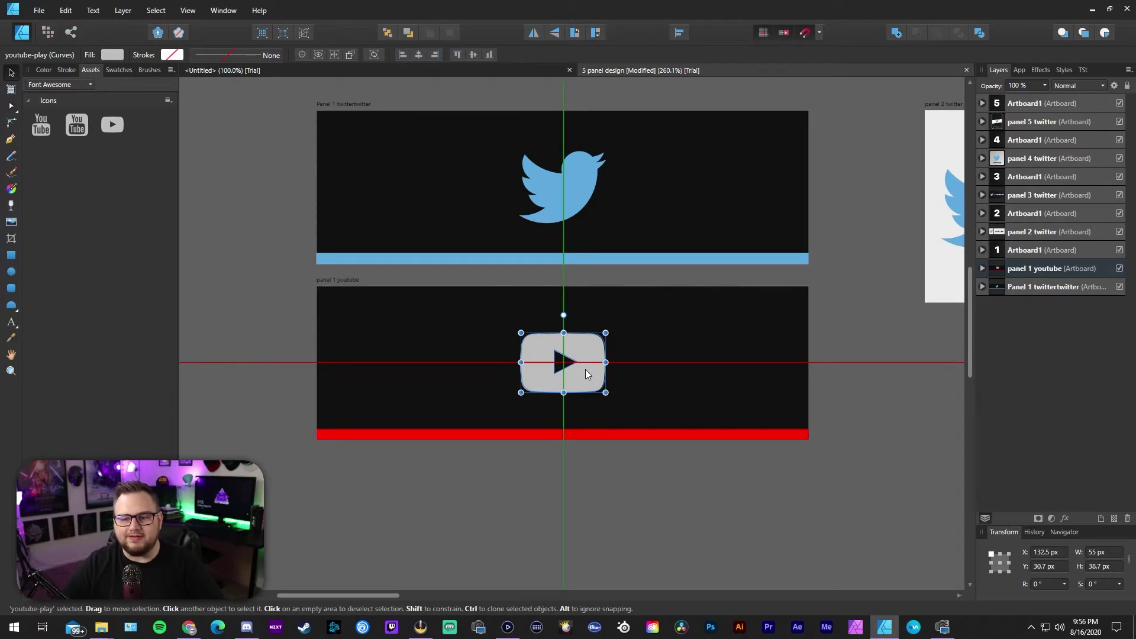
drag(585, 370, 585, 369)
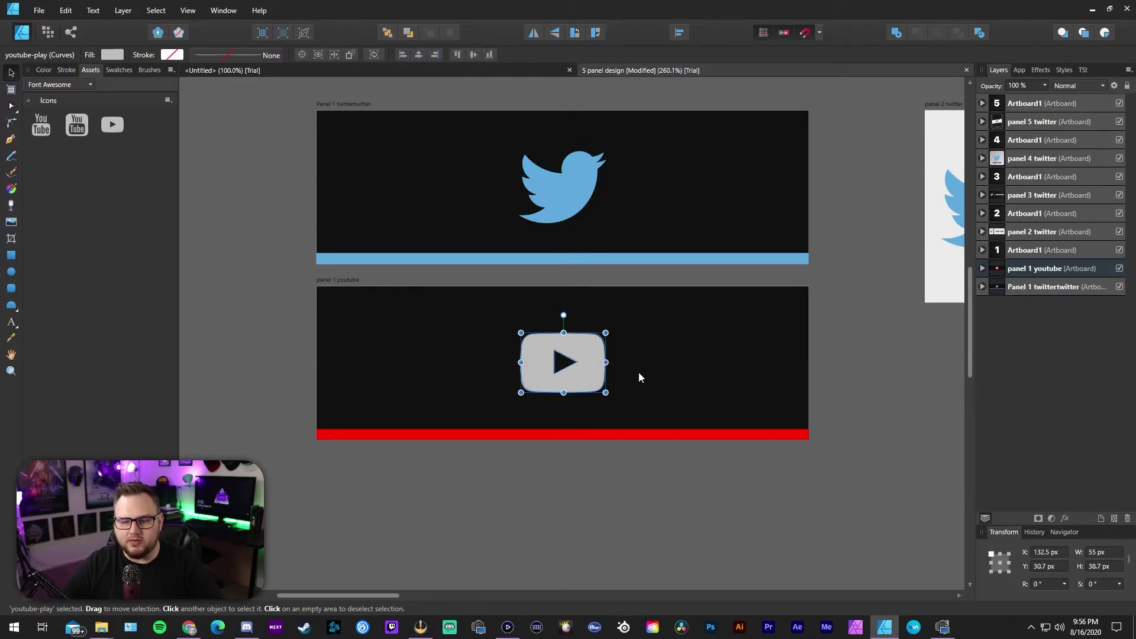
click(600, 389)
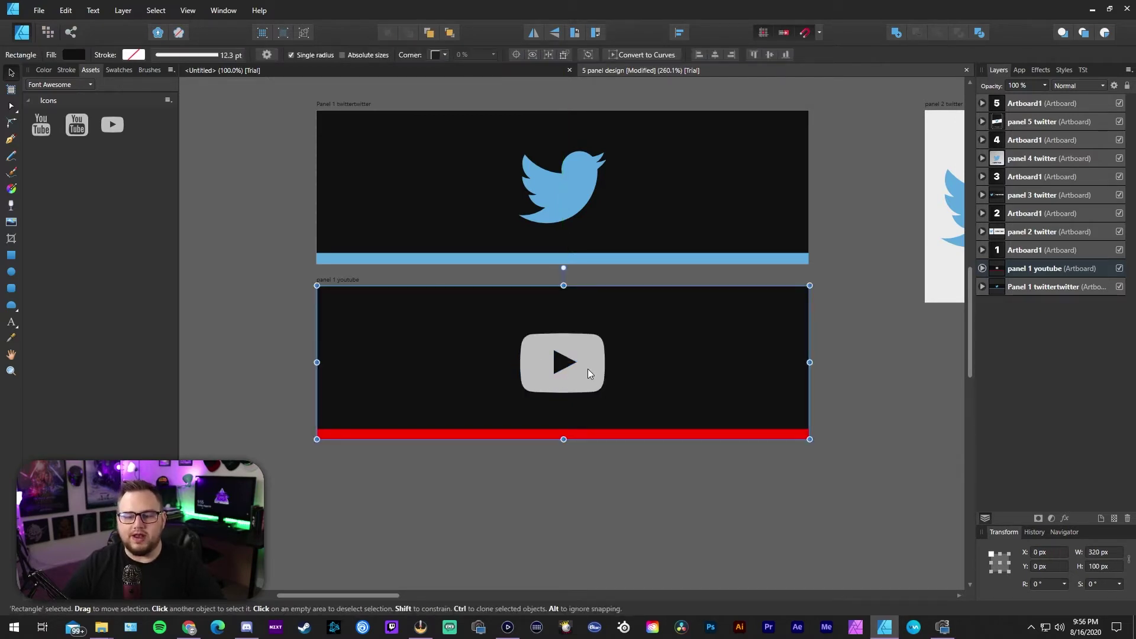
Set the YouTube play icon's fill to pure red, RGB 255, 0, 0, and deselect it
click(589, 364)
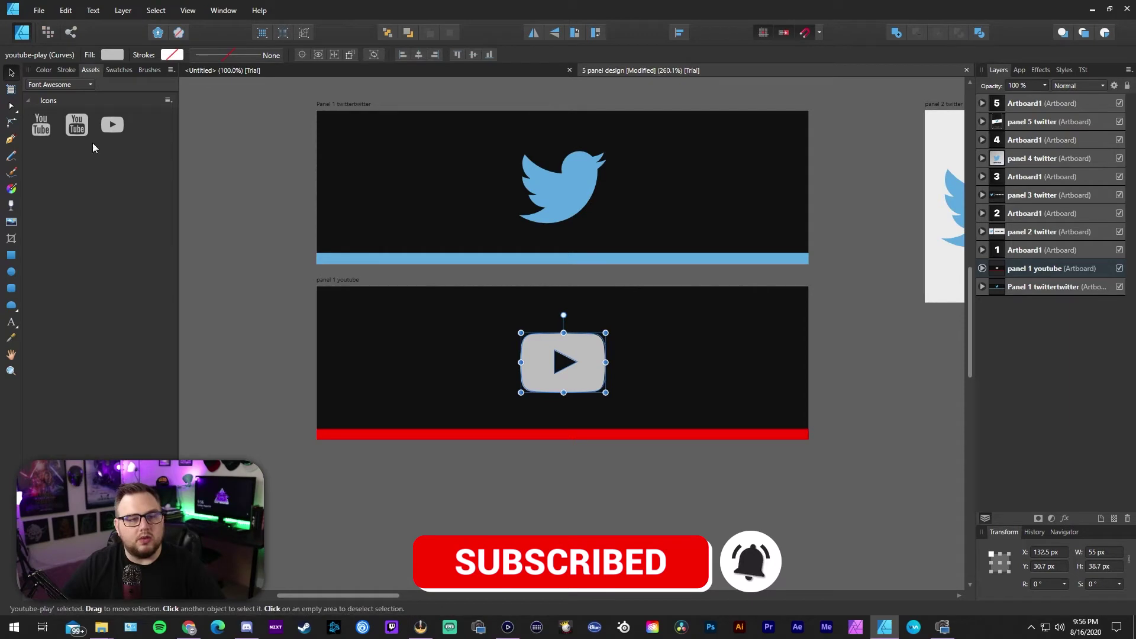
click(44, 70)
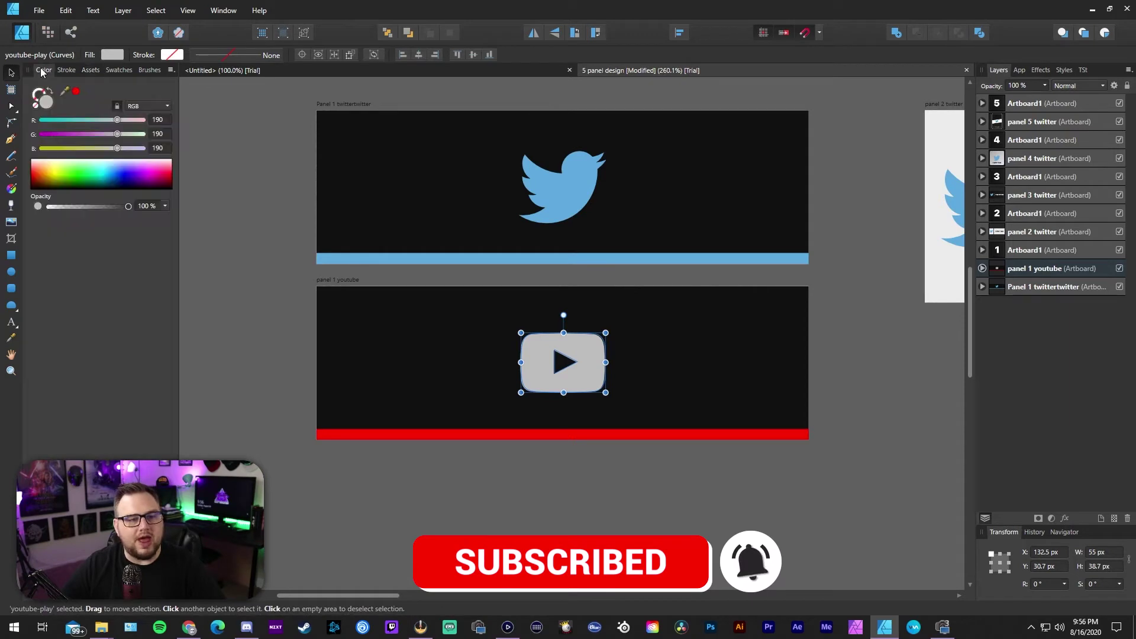
double_click(45, 101)
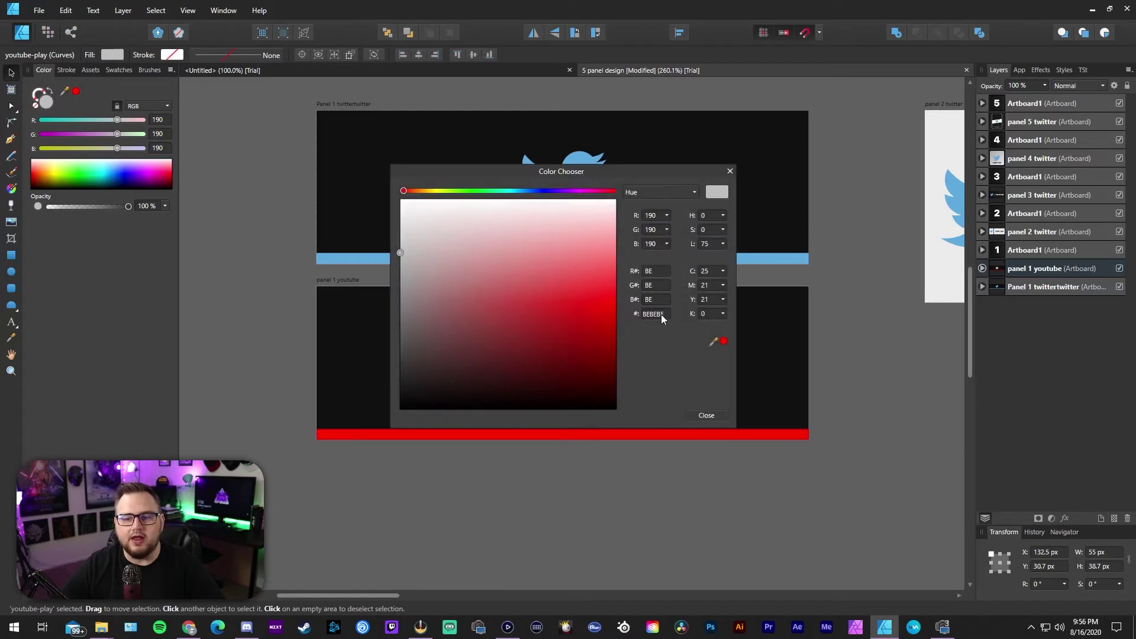
text(fff)
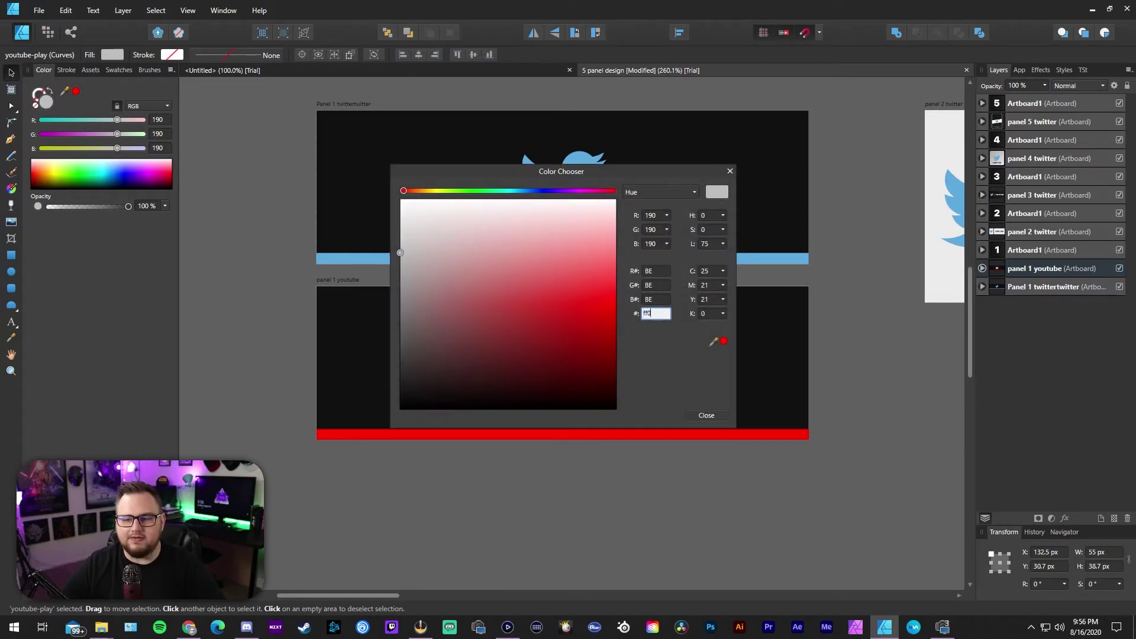
key(Return)
key(Return)
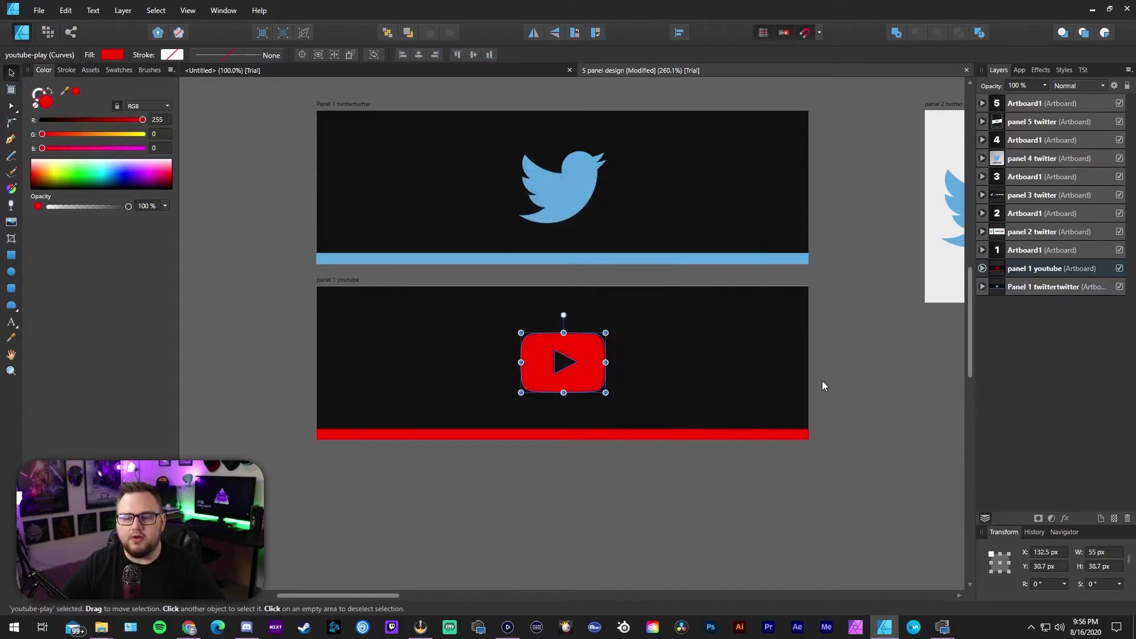
click(830, 368)
Compare the YouTube panel with the first Twitter panel and examine the transparent divider in the second Twitter panel
key(z)
drag(852, 404, 684, 318)
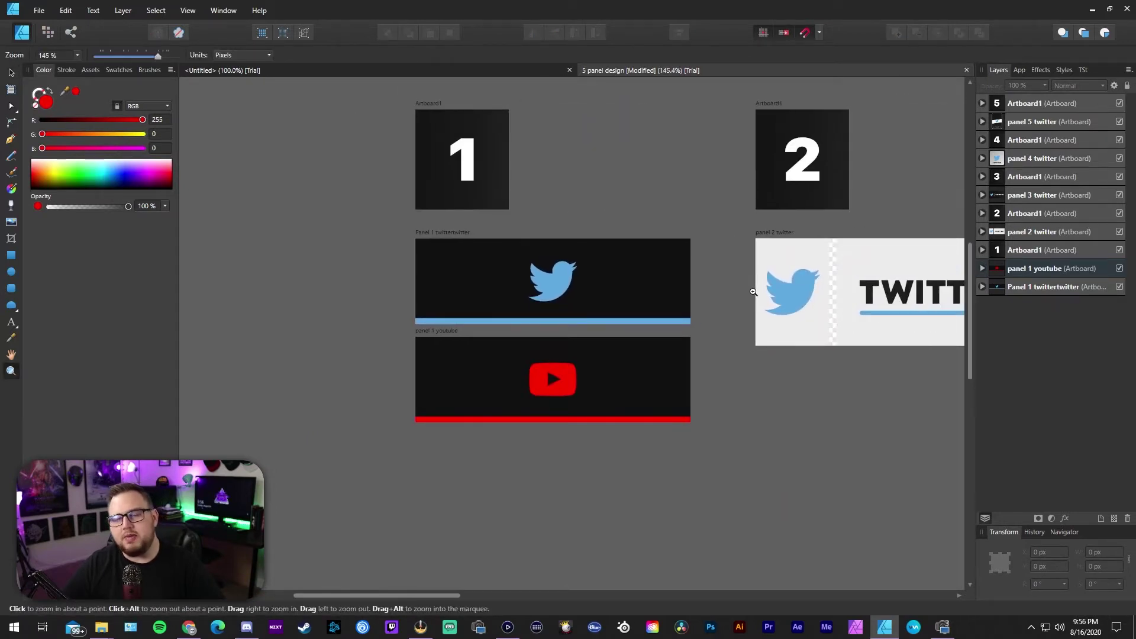
key(v)
click(618, 367)
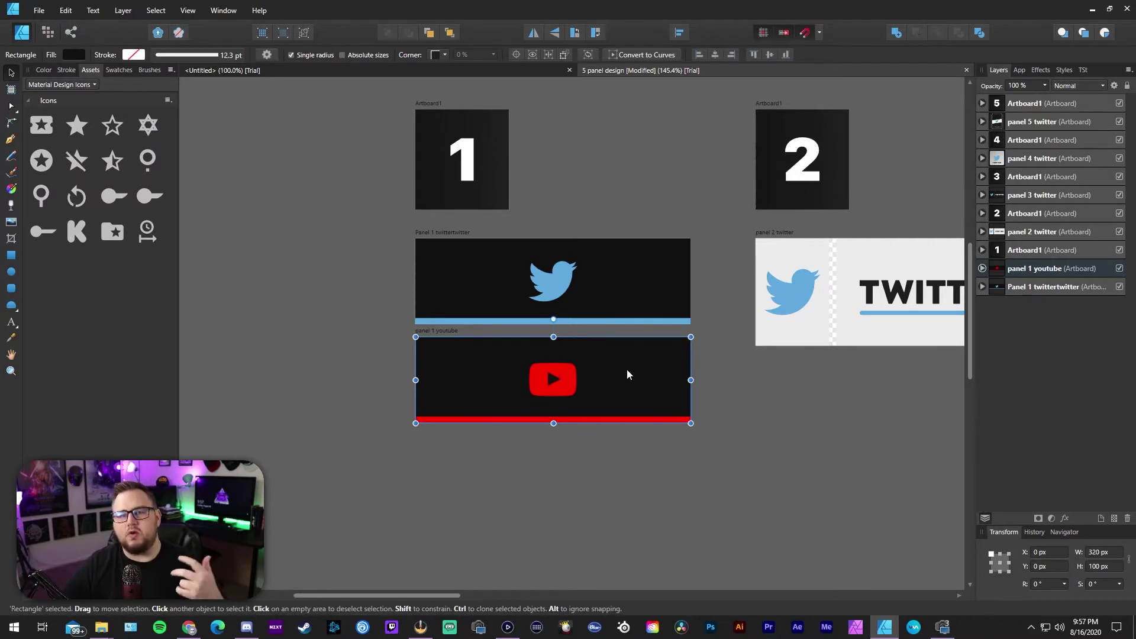
click(781, 398)
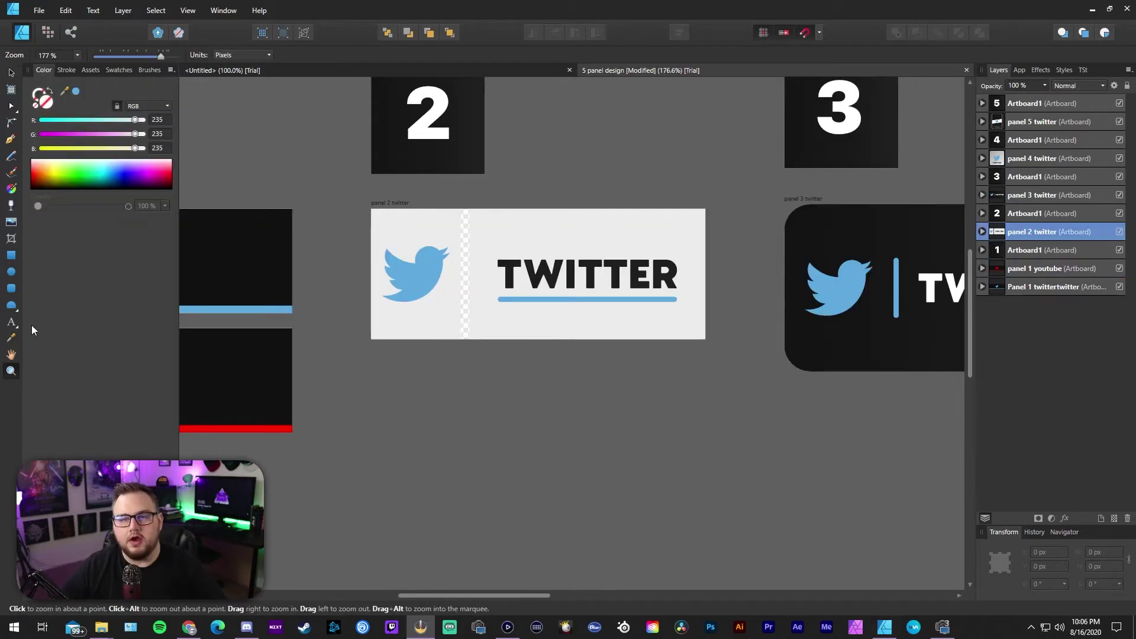
drag(604, 419, 474, 264)
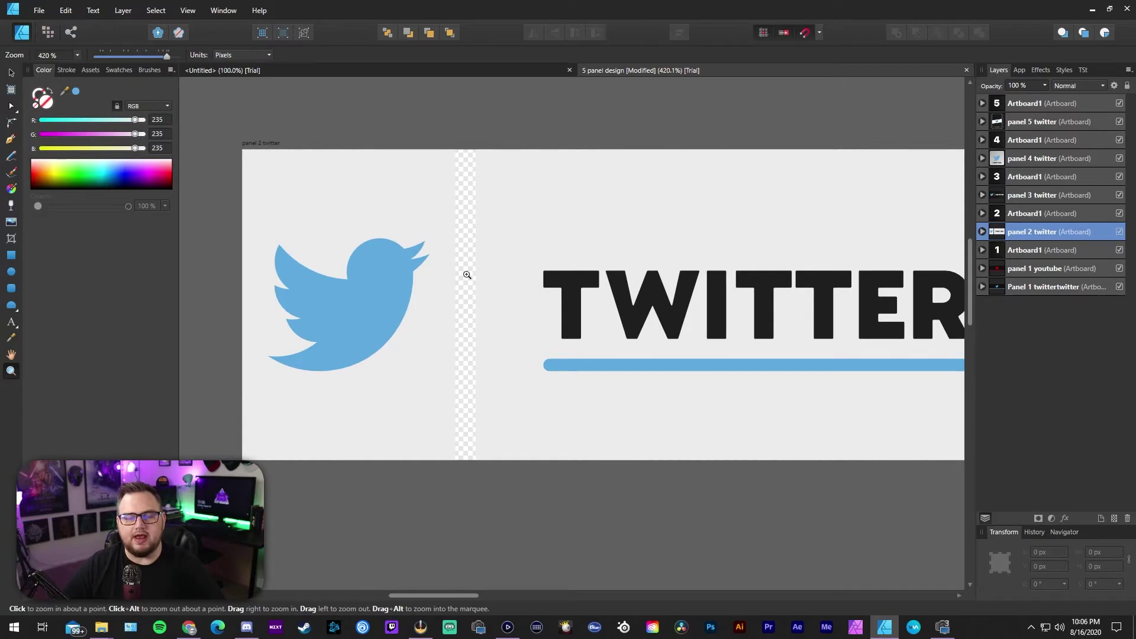
drag(464, 272, 458, 268)
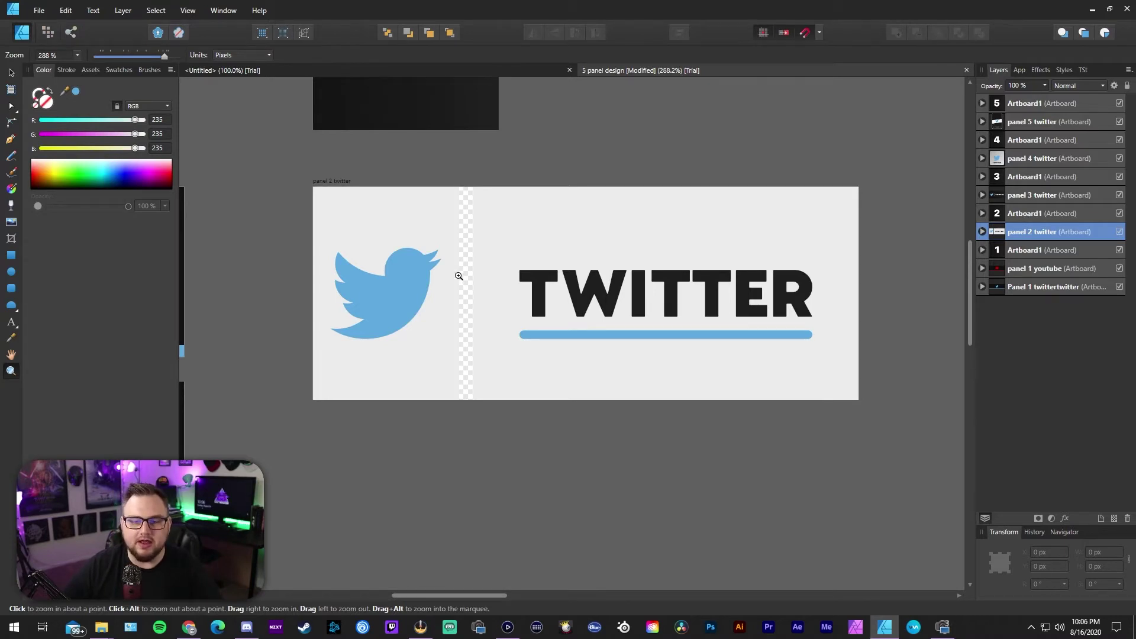
drag(619, 248, 543, 254)
Create a 320 × 125 px artboard directly below the second Twitter panel, matching that panel's size
click(10, 90)
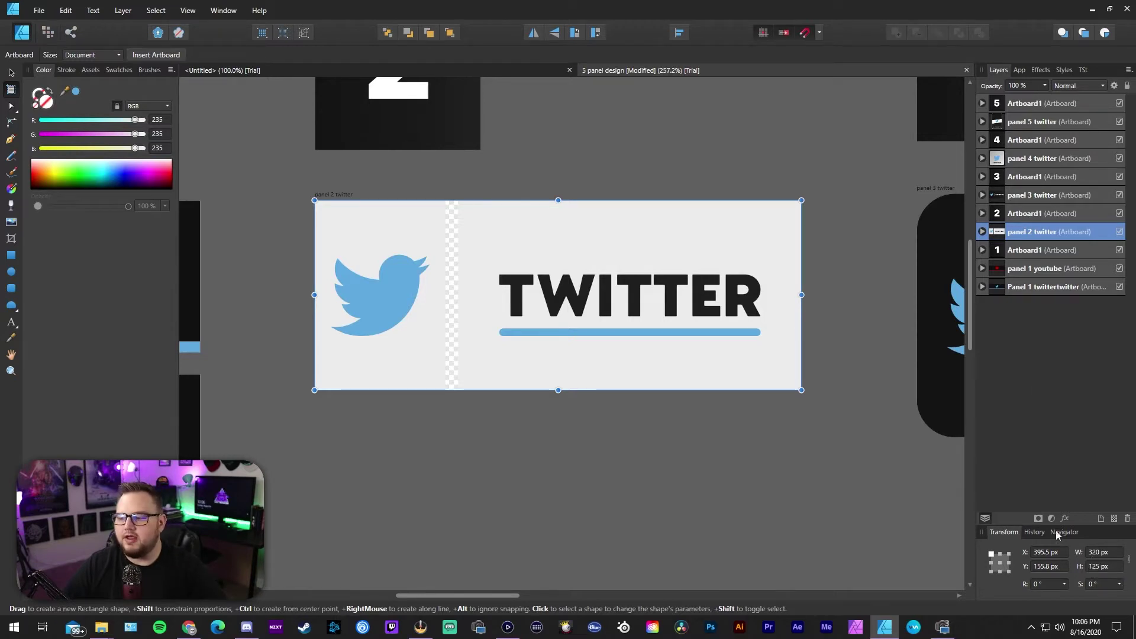
drag(314, 417, 801, 528)
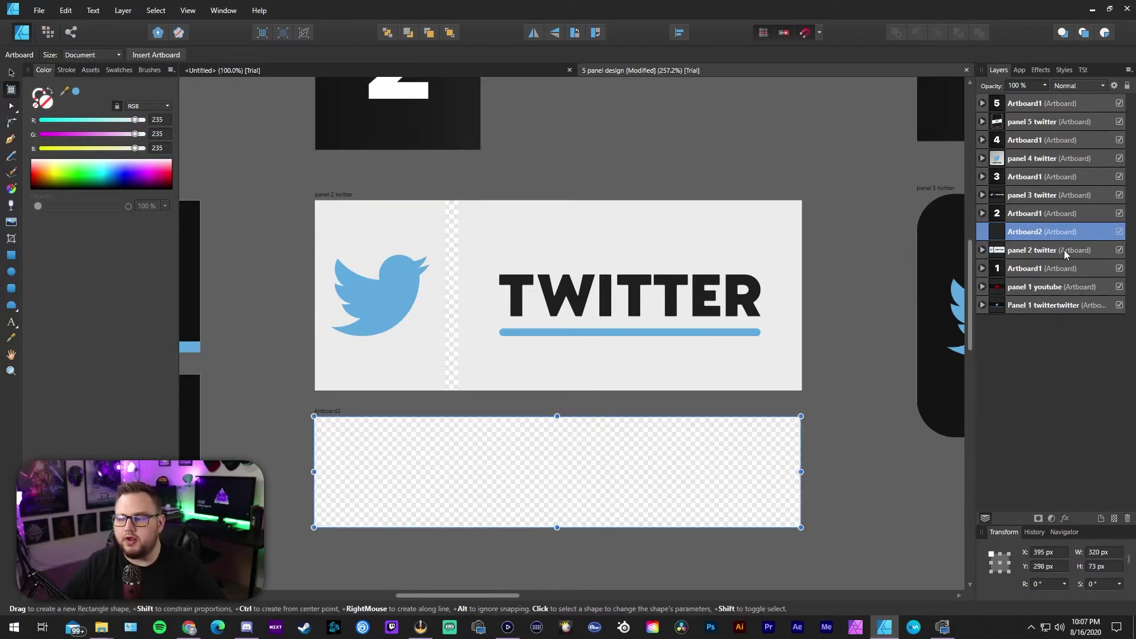
click(1095, 567)
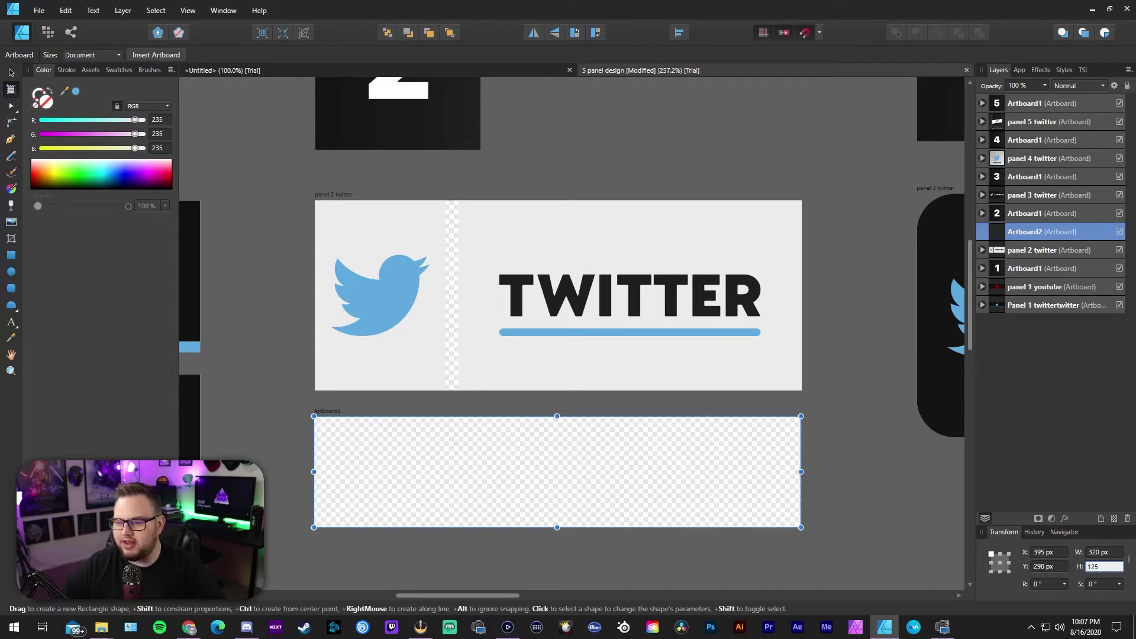
key(Return)
scroll(705, 472, down, 2)
Rename the new artboard below the second Twitter panel as panel 2 youtube and deselect it
double_click(1023, 233)
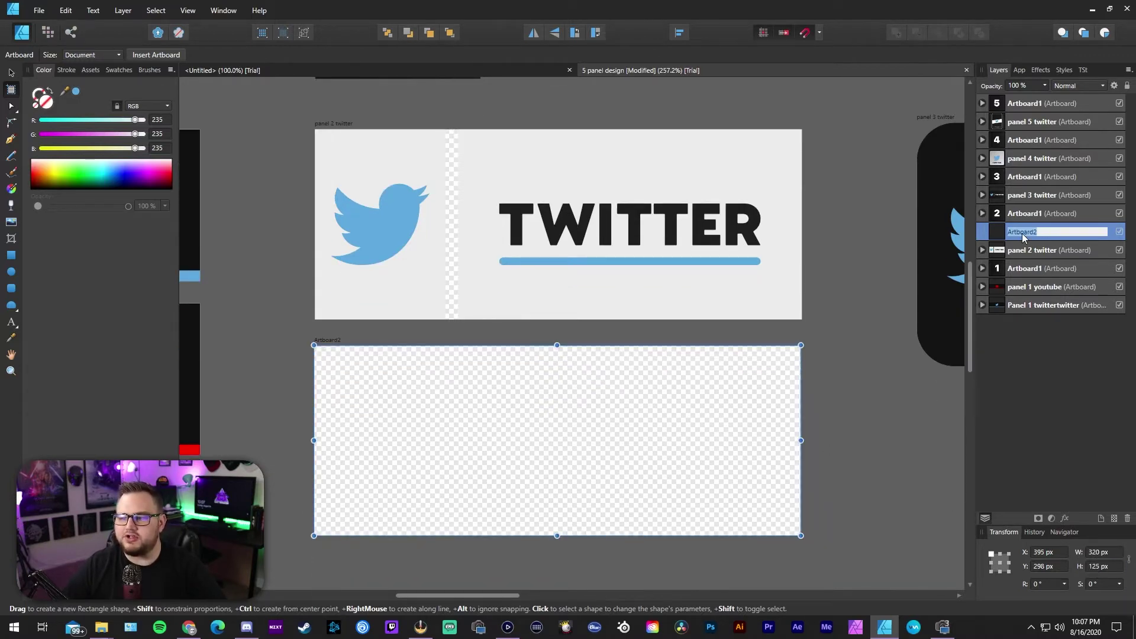
text(p)
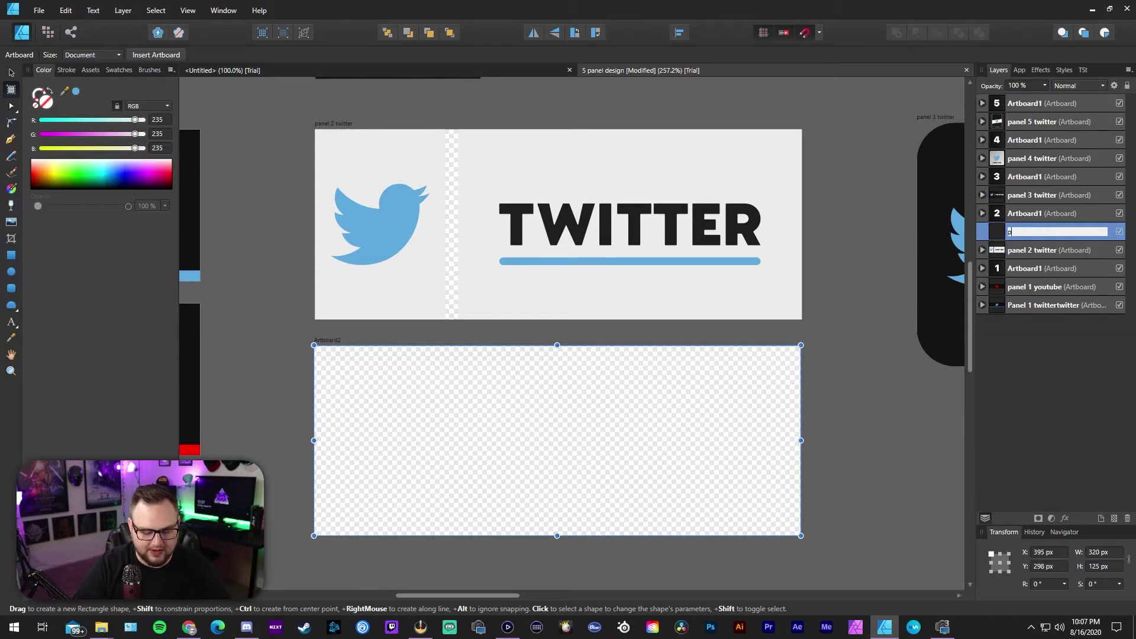
text(anel 2 youtub)
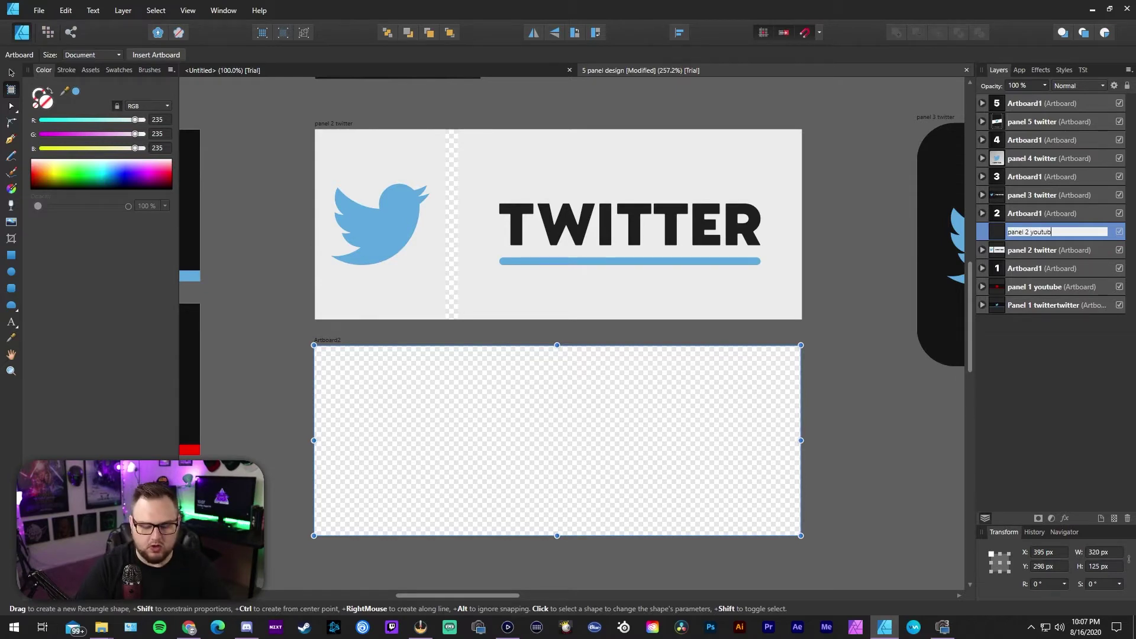
text(e)
key(Return)
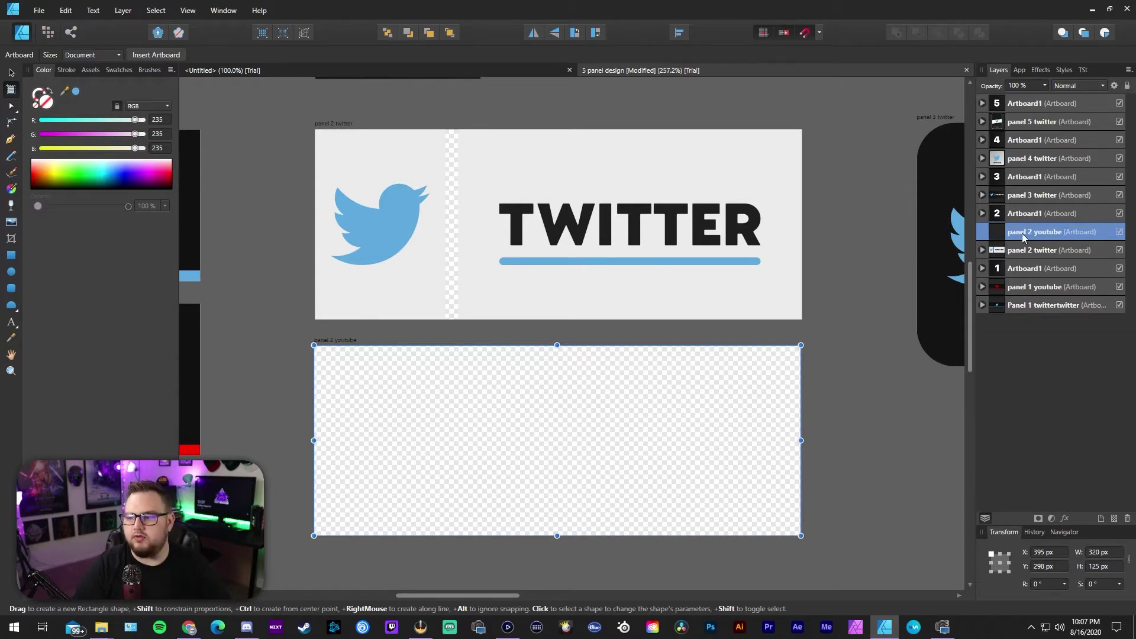
key(v)
click(628, 294)
click(914, 413)
Draw a rectangle about 319.5 × 125 px covering the panel 2 youtube artboard
key(z)
drag(841, 408, 708, 406)
drag(695, 388, 600, 322)
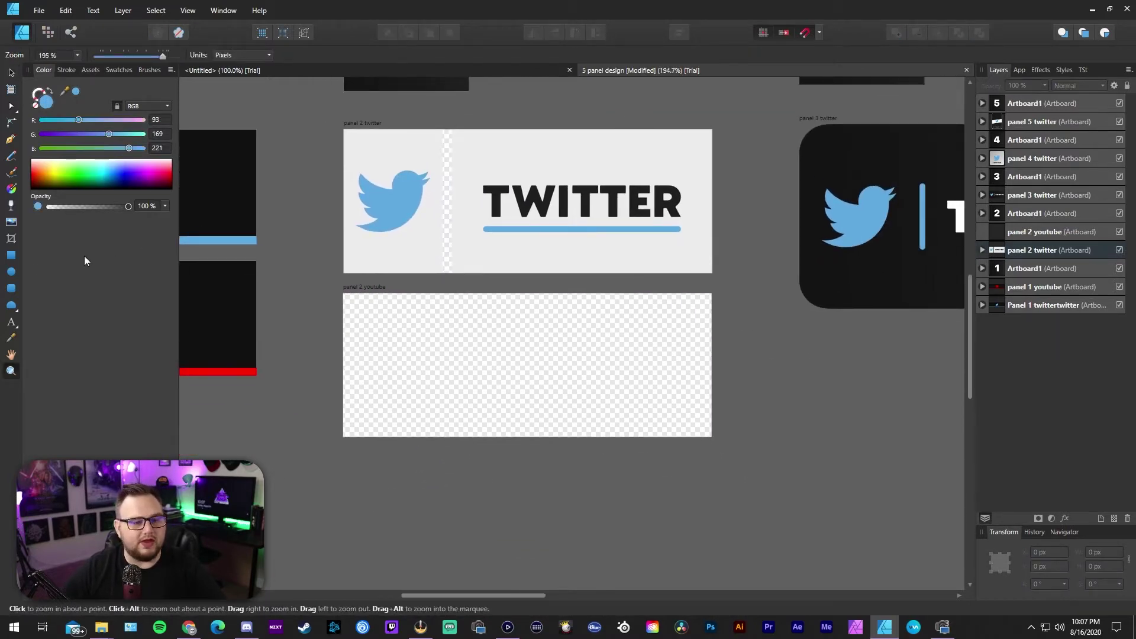
click(11, 255)
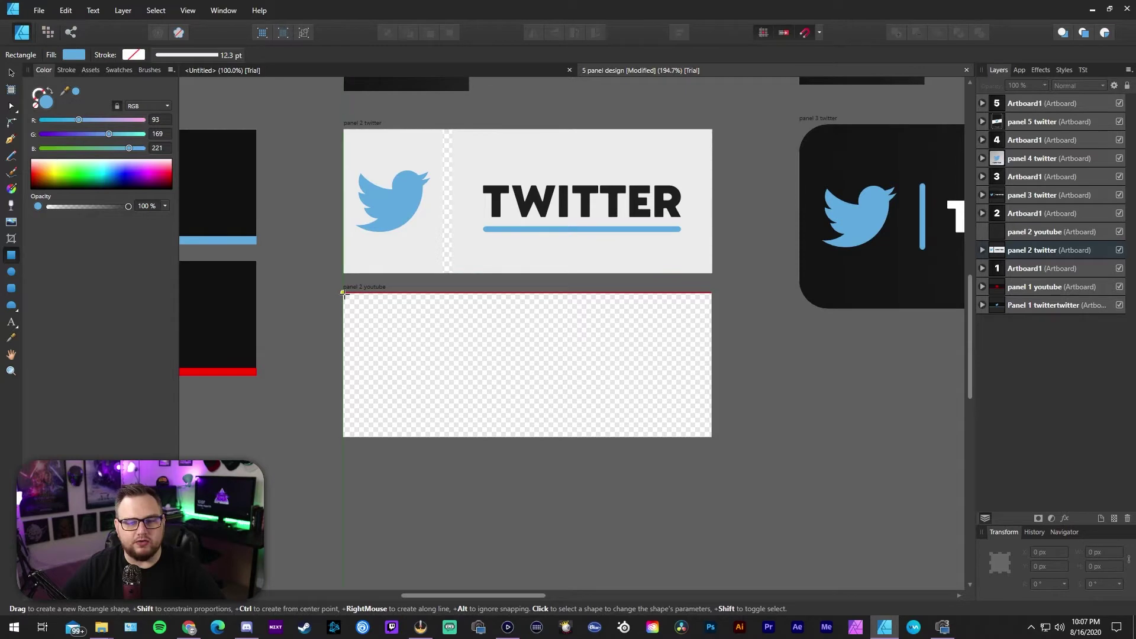
drag(344, 294, 711, 436)
Fill the new rectangle with the light grey background colour sampled from the second Twitter panel, RGB 235, 235, 235
key(z)
click(559, 358)
click(590, 353)
drag(602, 347, 545, 370)
key(space)
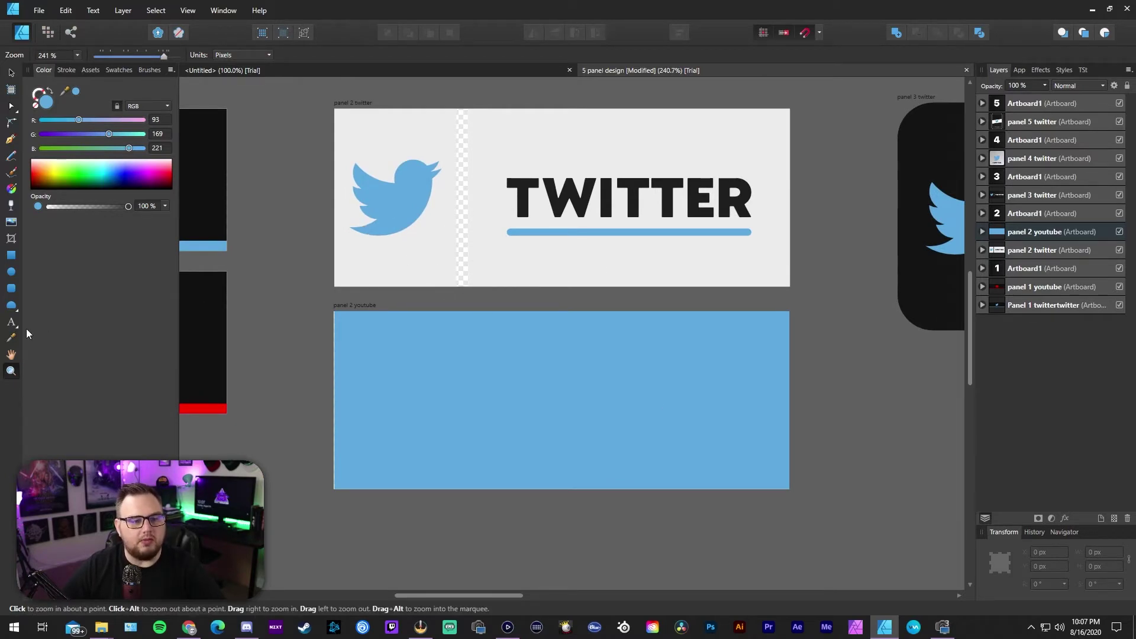
click(12, 338)
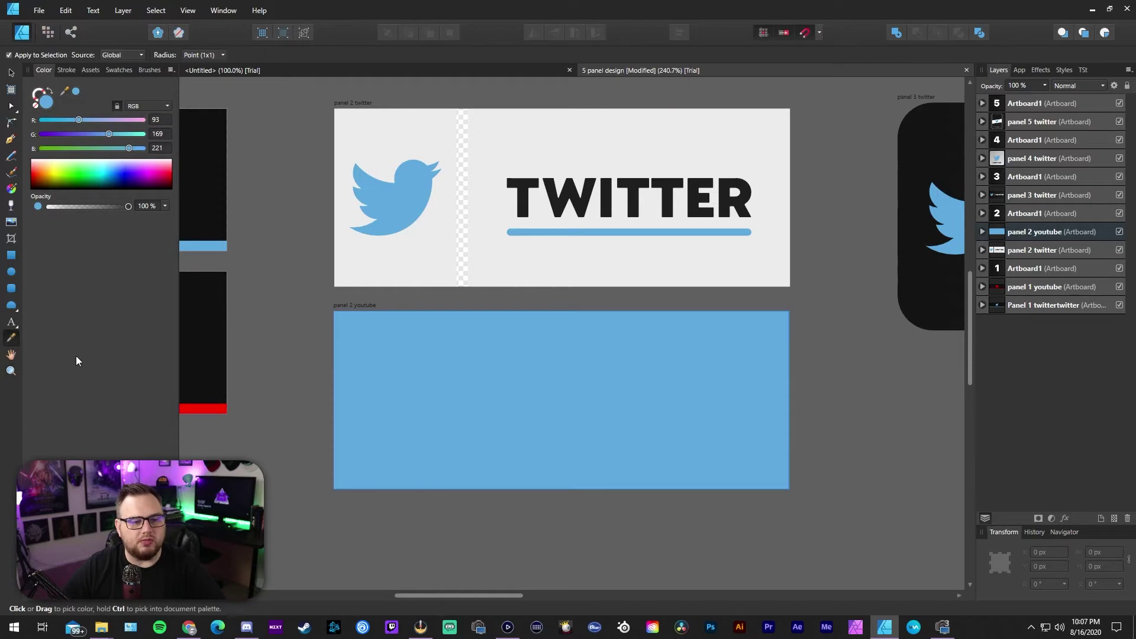
click(548, 141)
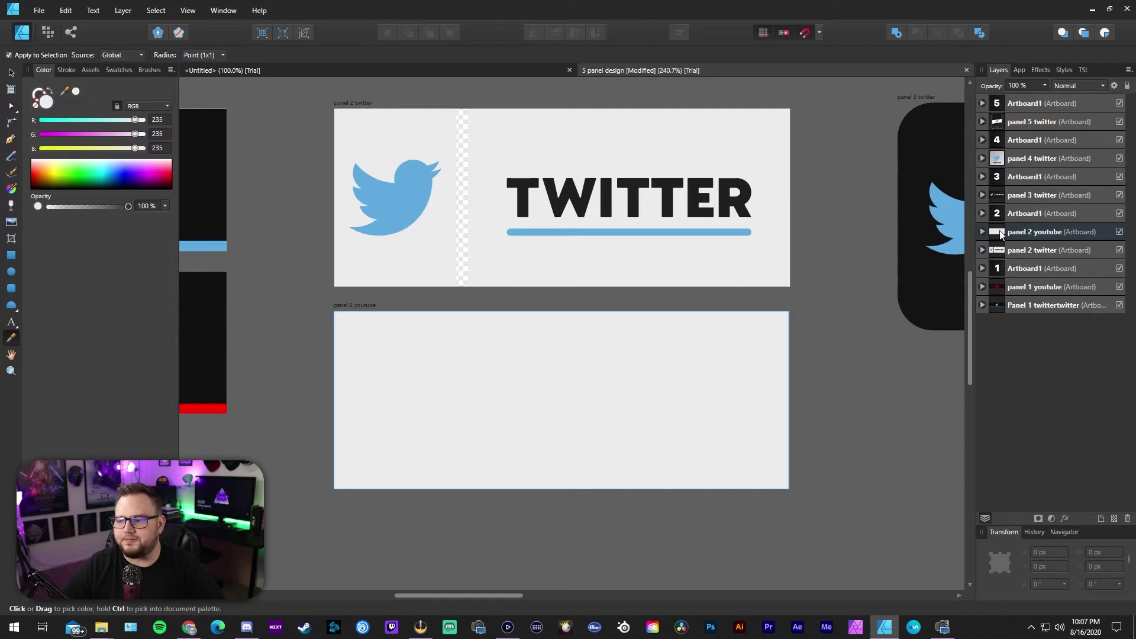
Narrow the grey rectangle from its left side to 225.5 px wide, aligned with the right edge of the Twitter panel's divider
click(983, 232)
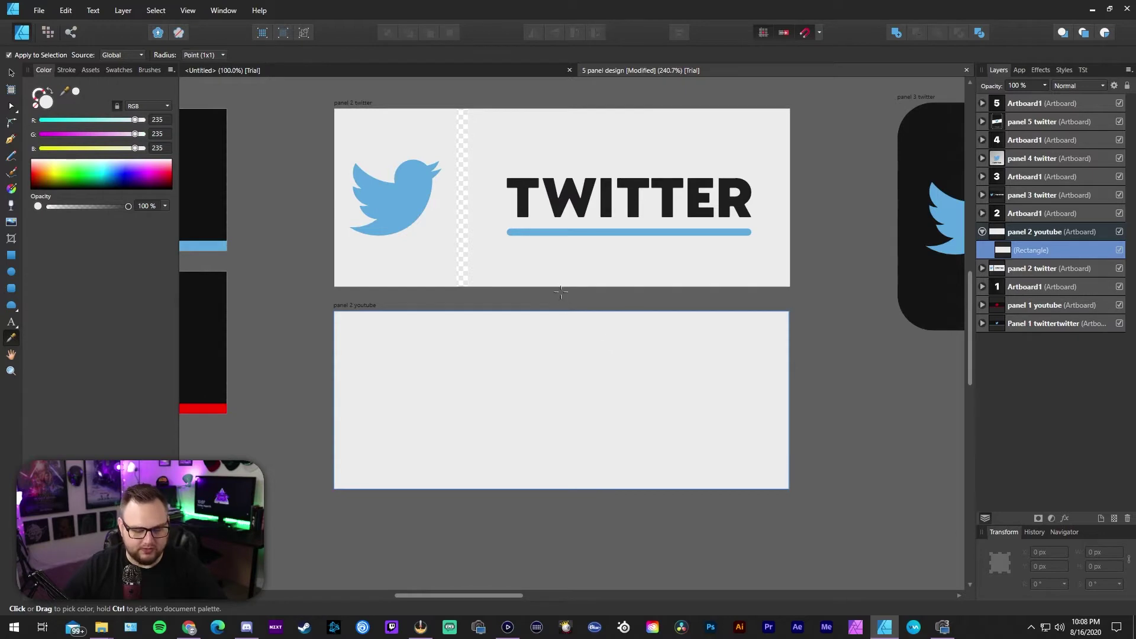
key(v)
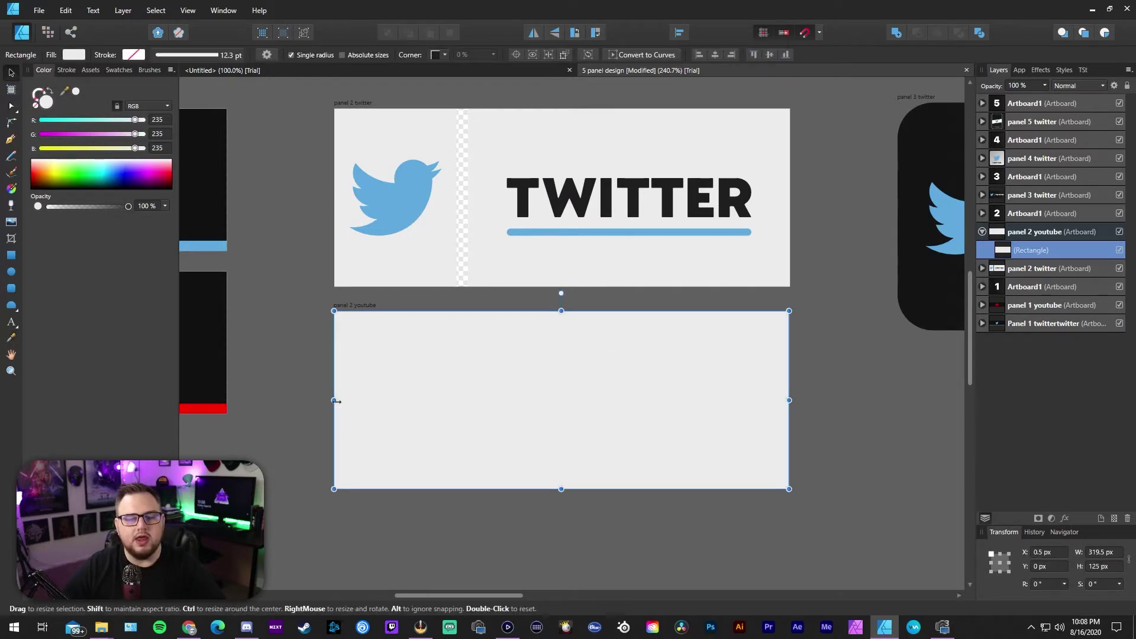
drag(335, 401, 467, 402)
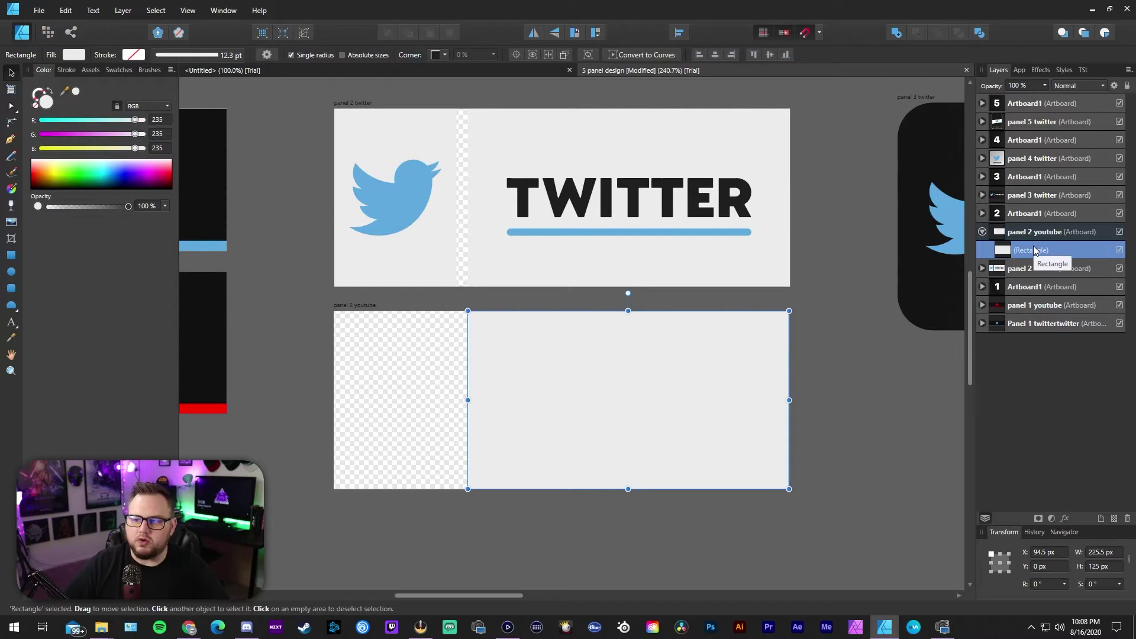
Duplicate the grey rectangle, align the copy to the artboard's left edge and narrow it to 86.5 px, leaving a transparent divider
key(ctrl+j)
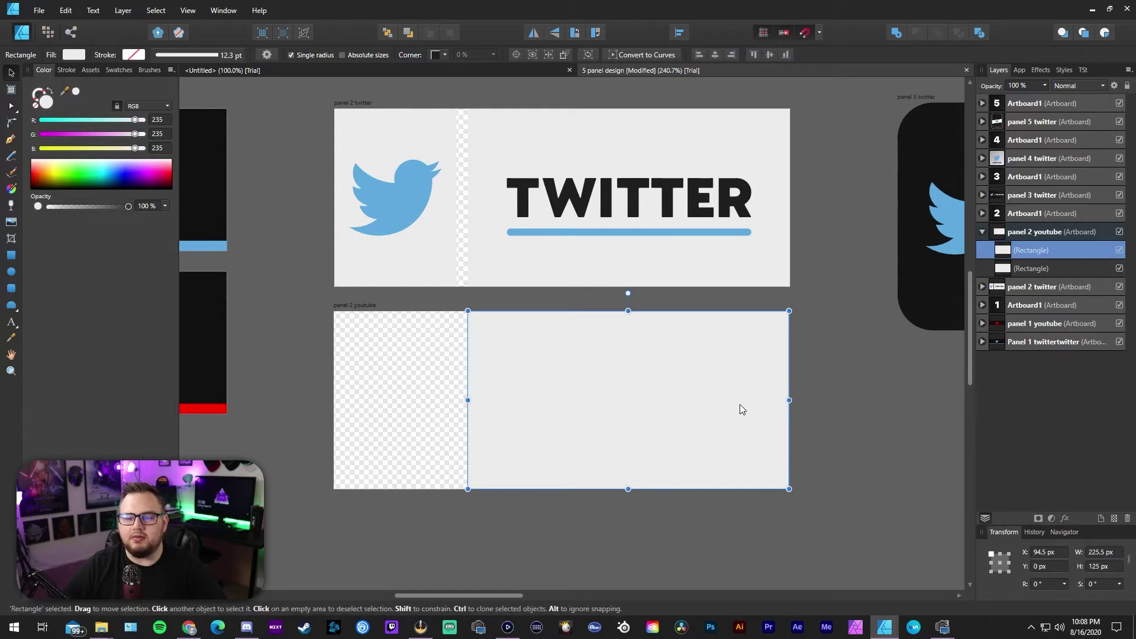
drag(734, 404, 599, 404)
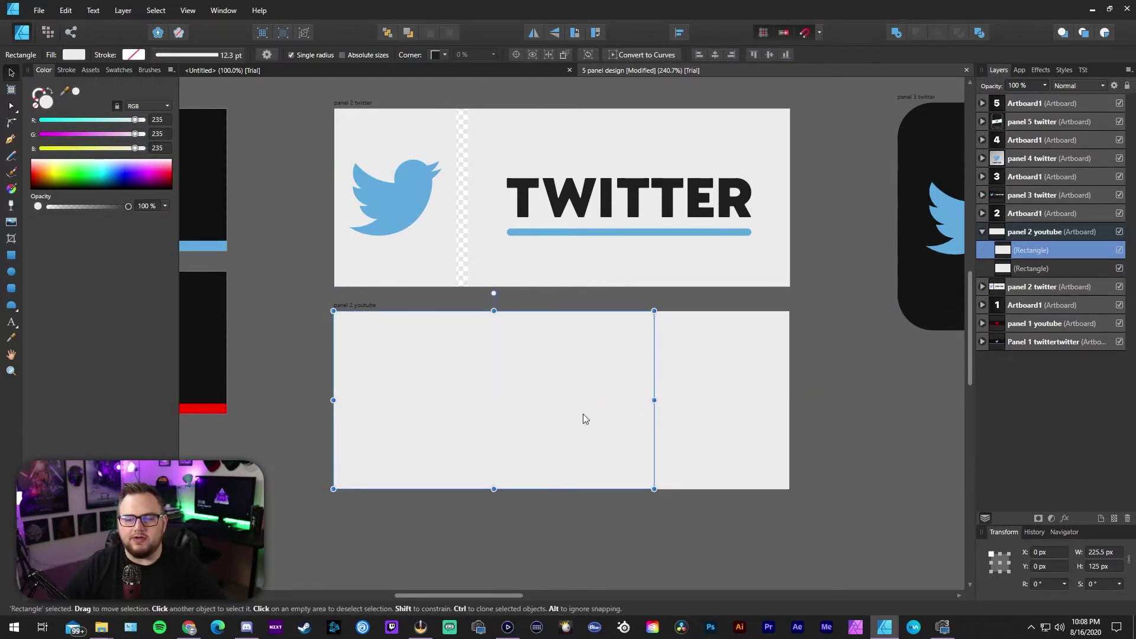
drag(655, 400, 455, 400)
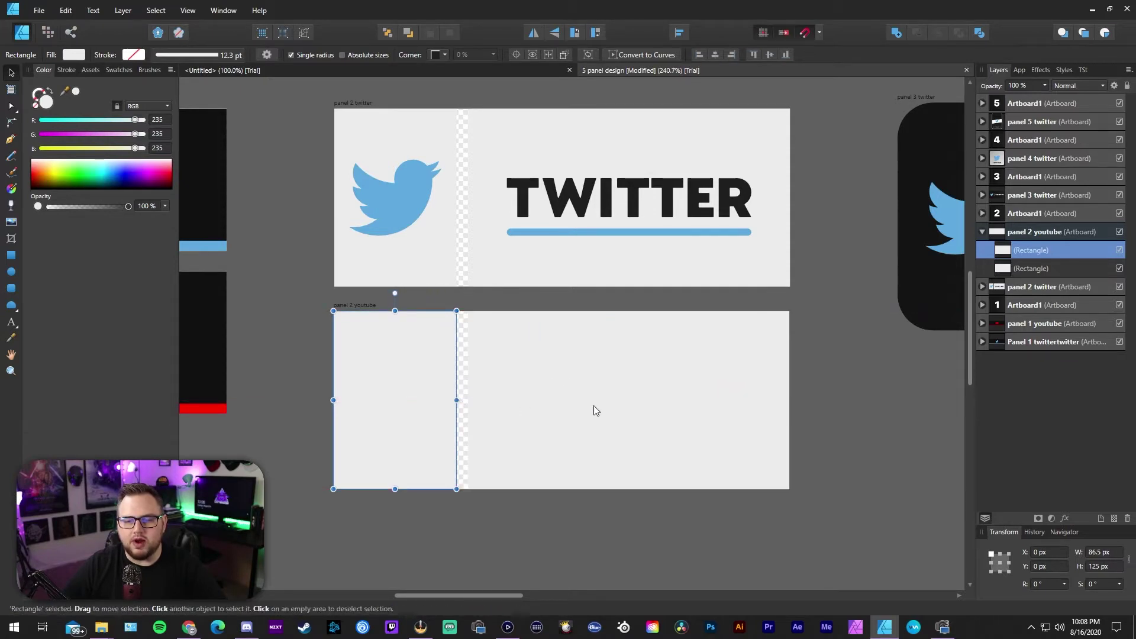
click(634, 406)
click(1019, 257)
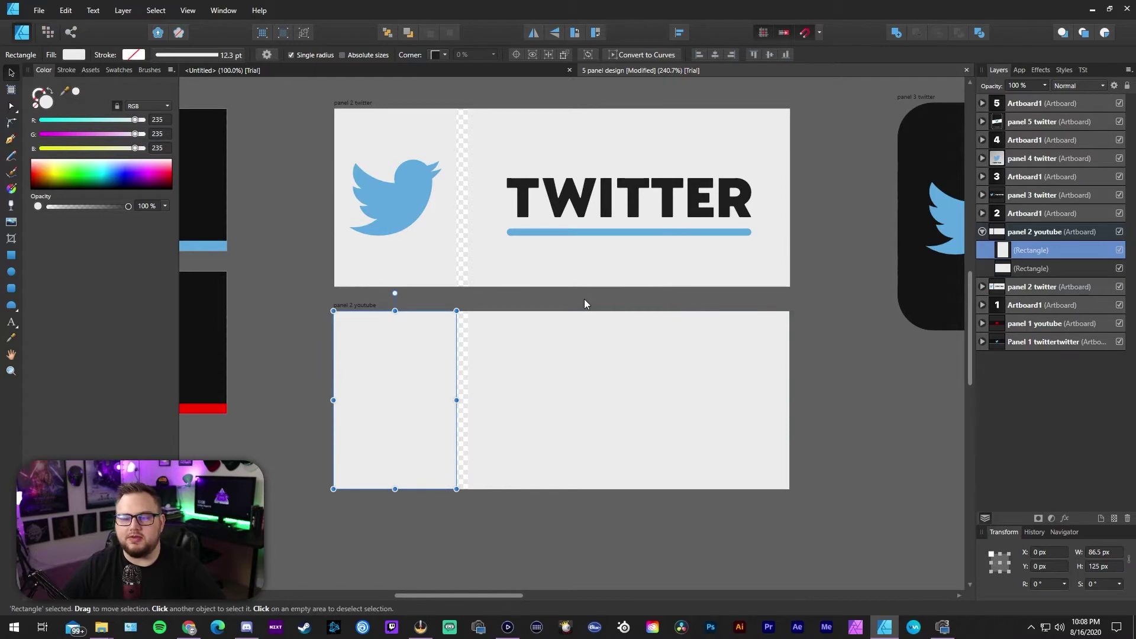
click(537, 364)
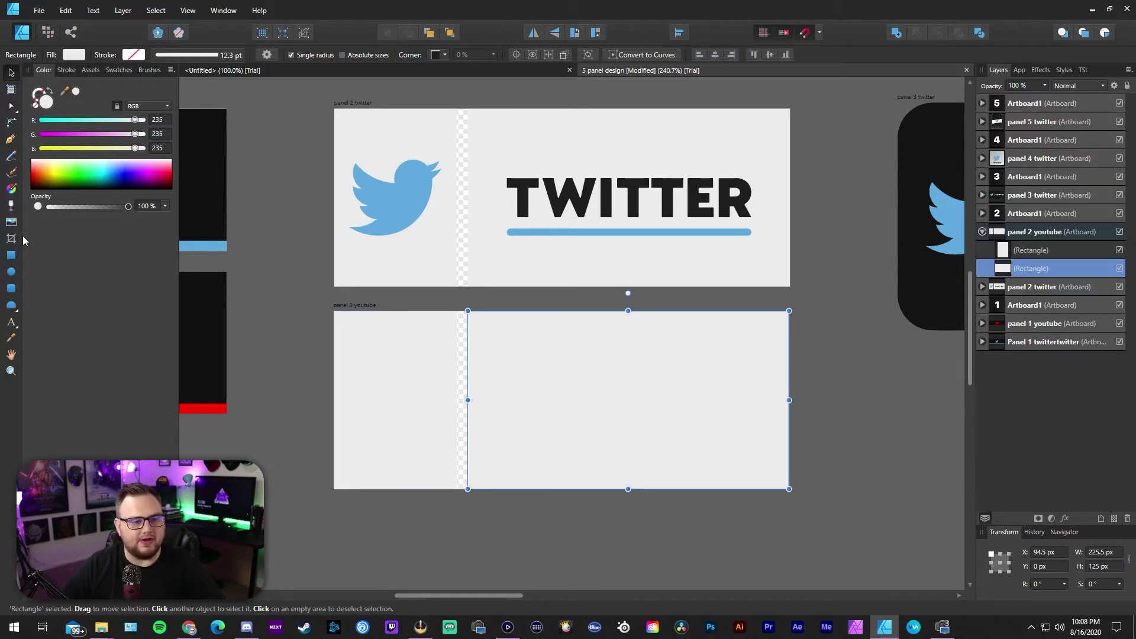
Add the art text YOUTUBE to panel 2 youtube and centre it in the wide section beside the divider
click(11, 325)
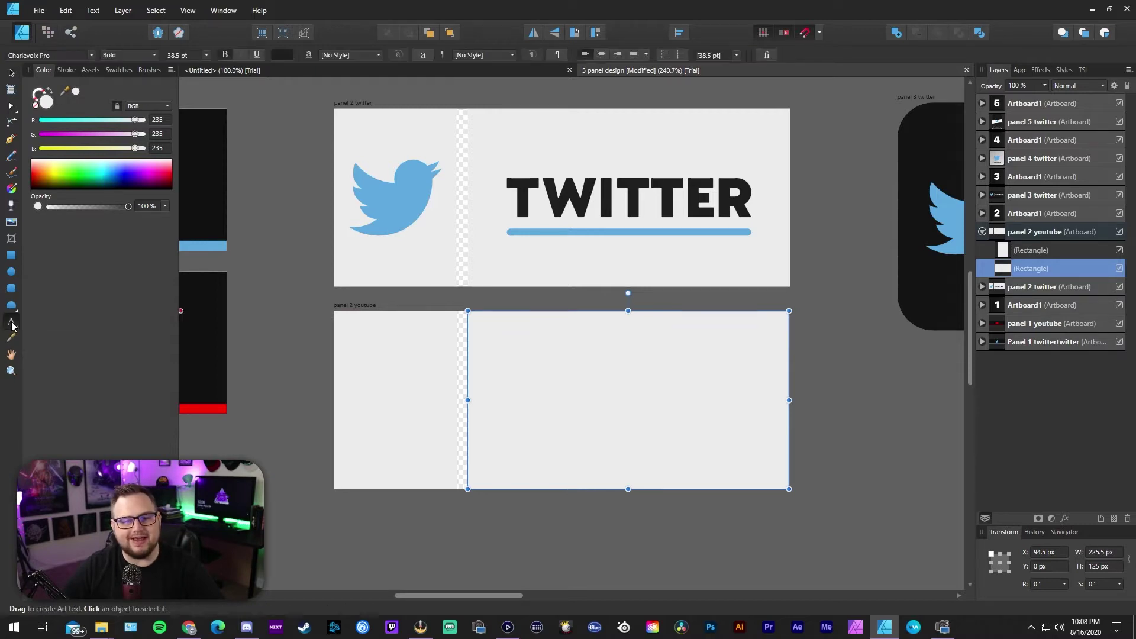
click(535, 387)
click(585, 396)
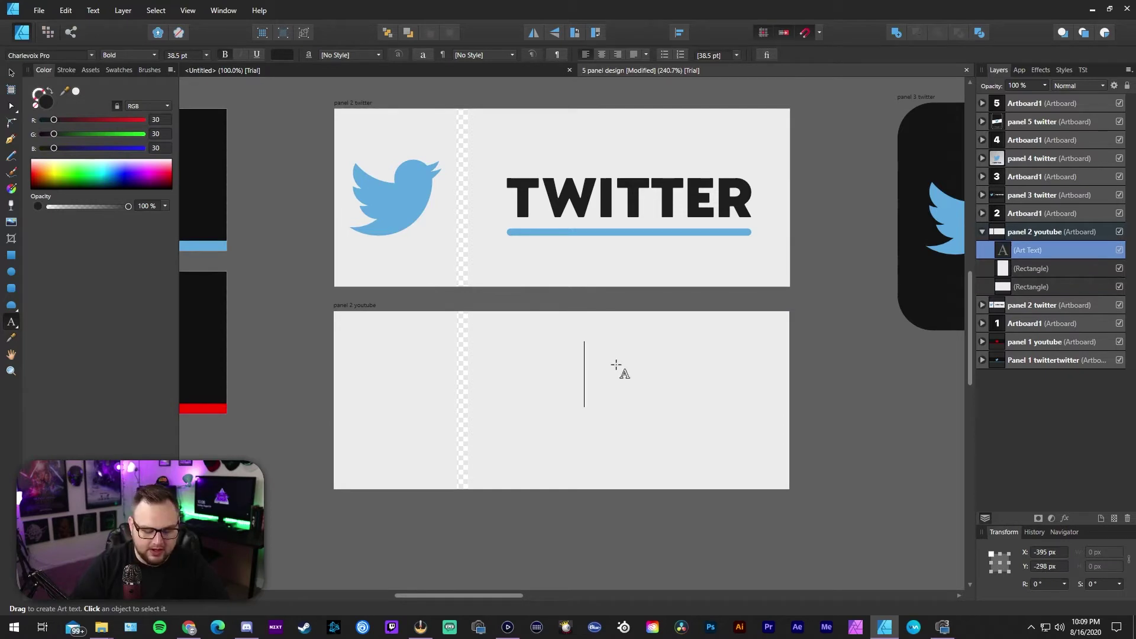
text(YOUTUBE)
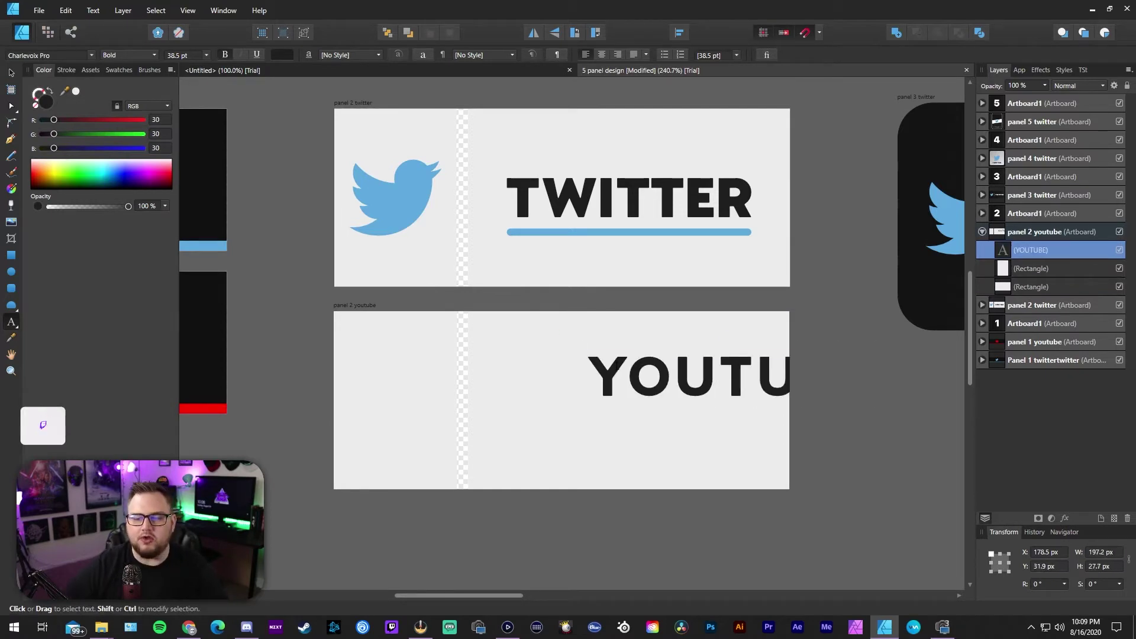
key(Escape)
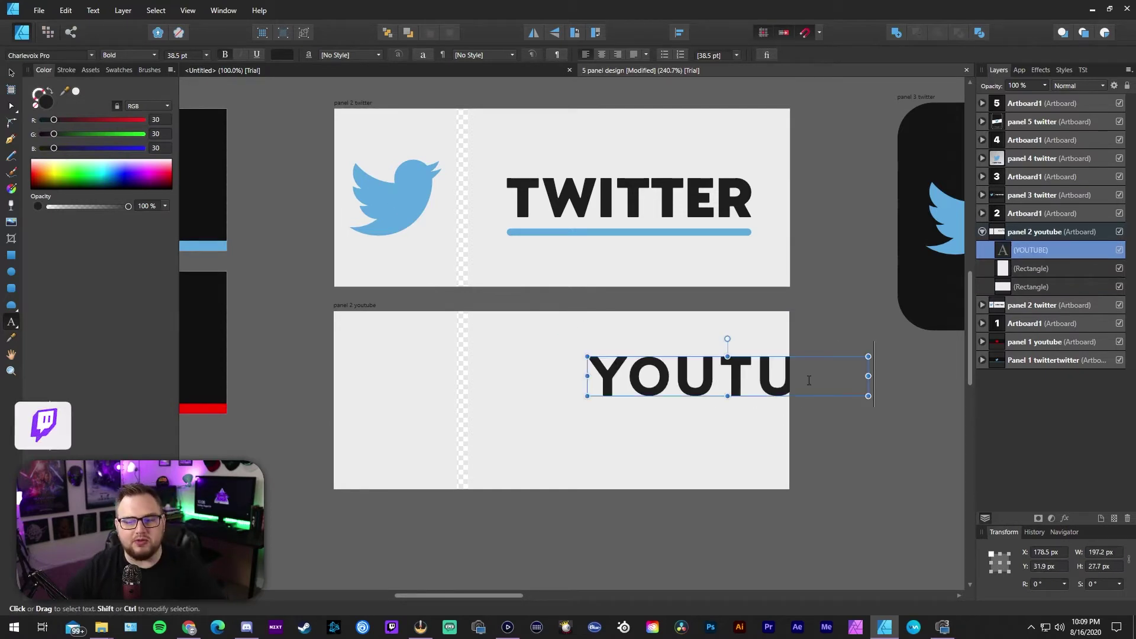
click(11, 72)
drag(753, 381, 661, 404)
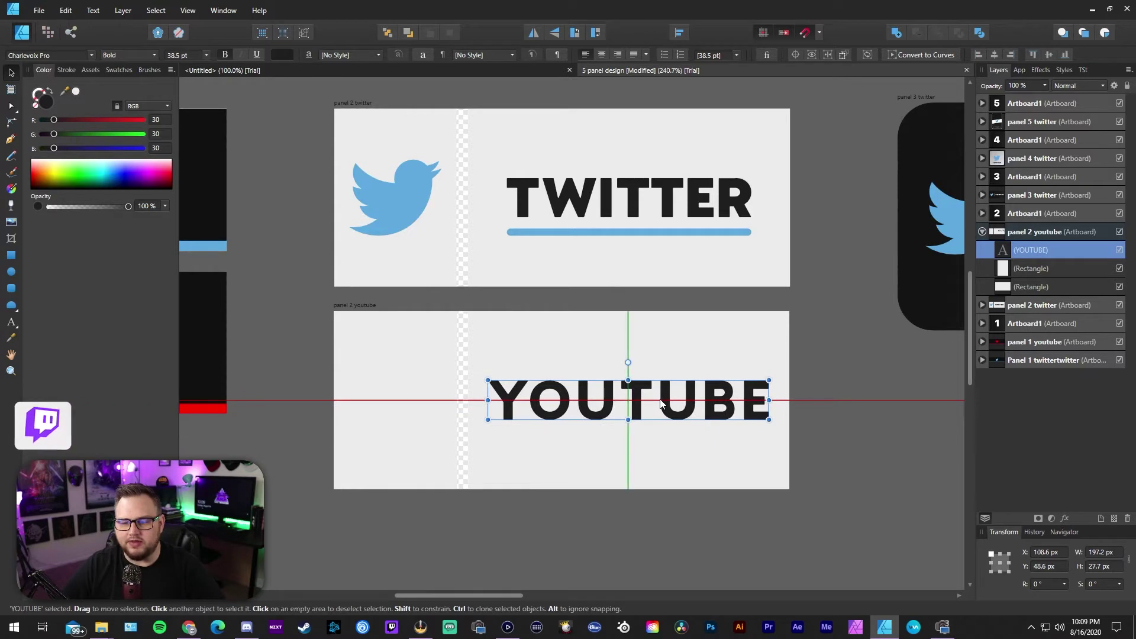
drag(661, 404, 684, 415)
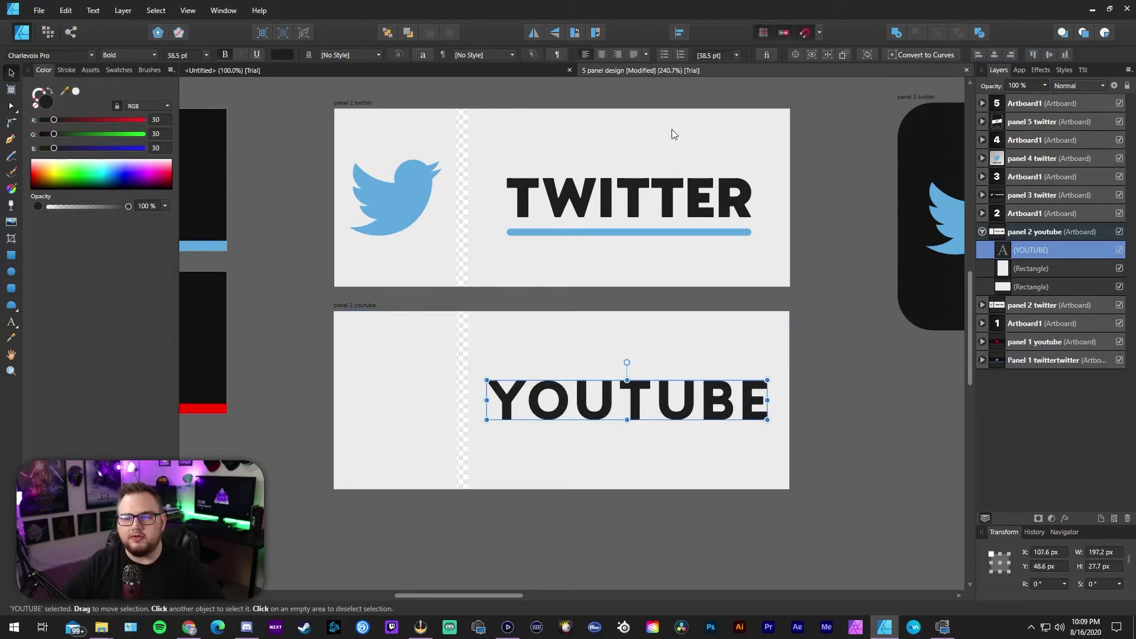
Scale the YOUTUBE text down to 37 pt, about 189 px wide, and recentre it in the wide section
double_click(634, 400)
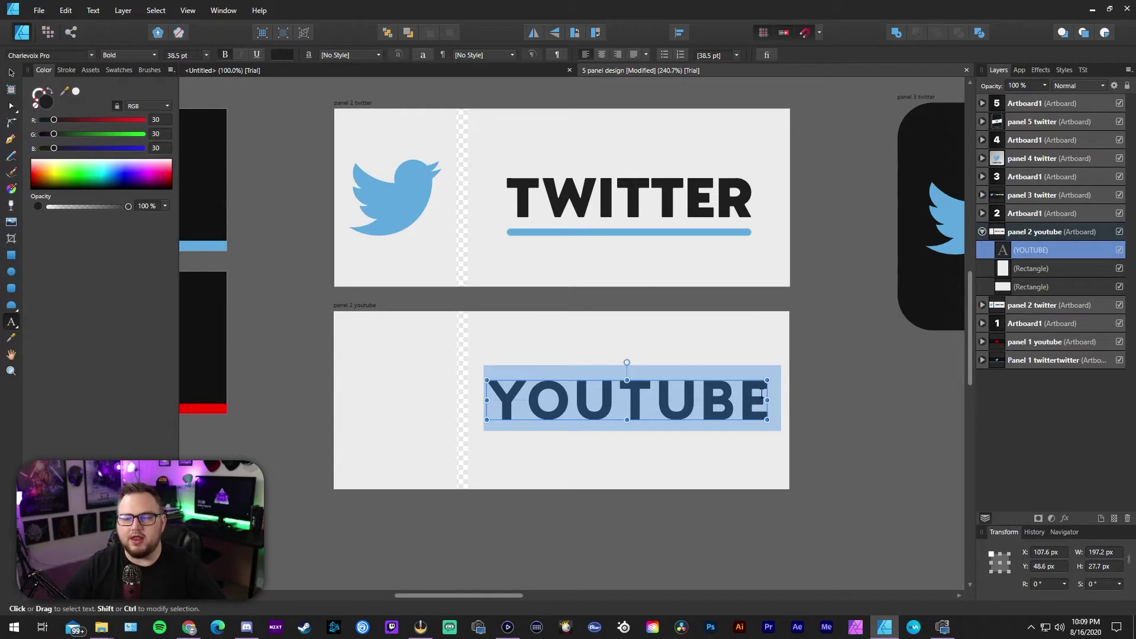
drag(767, 381, 757, 383)
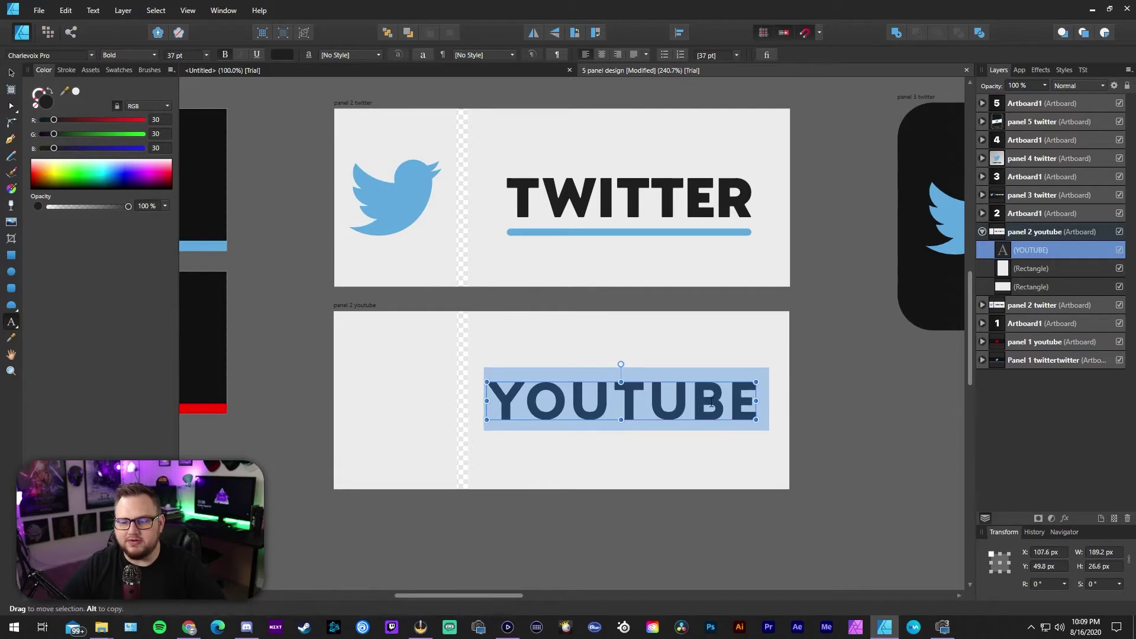
click(711, 404)
key(Escape)
drag(614, 400, 622, 403)
click(720, 452)
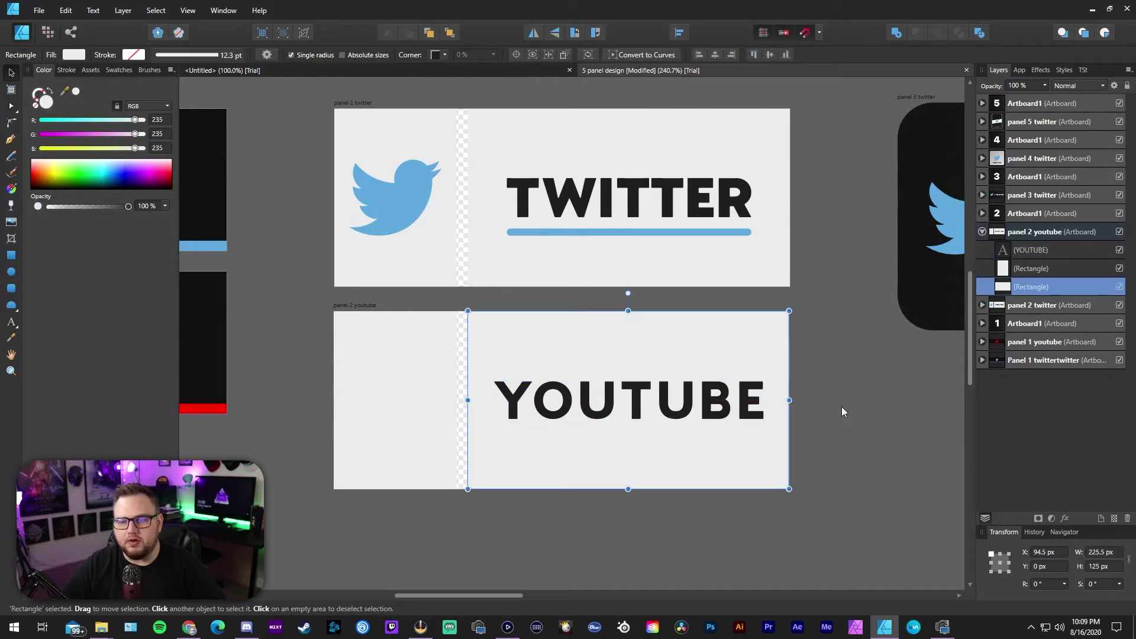
Change the YOUTUBE text's font weight to Black and recentre it in the wide section
click(710, 407)
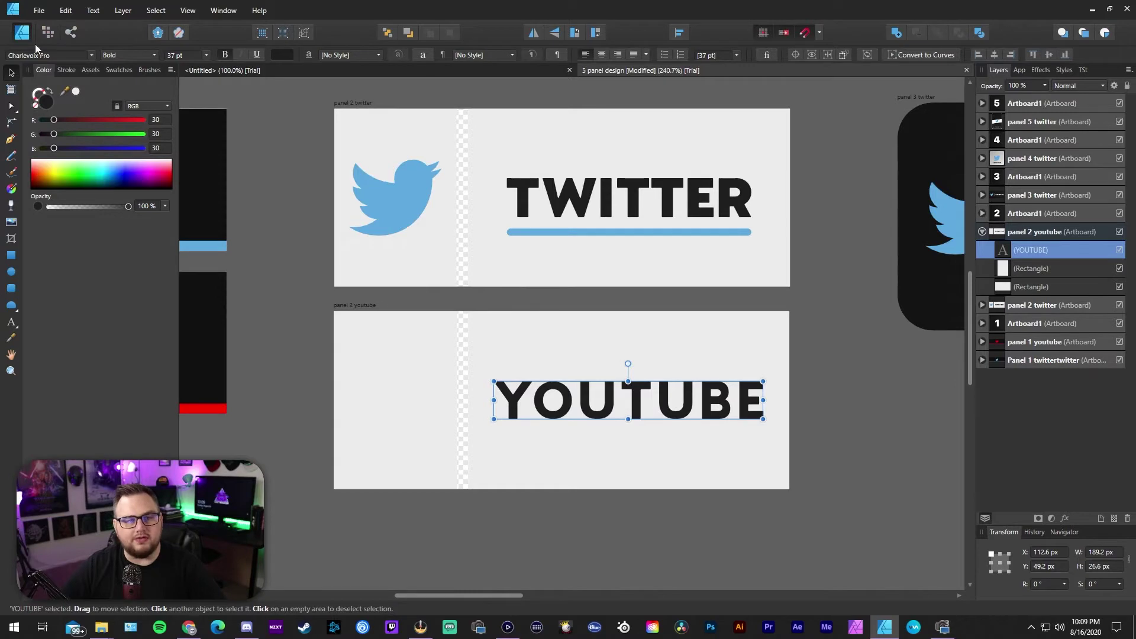
click(119, 54)
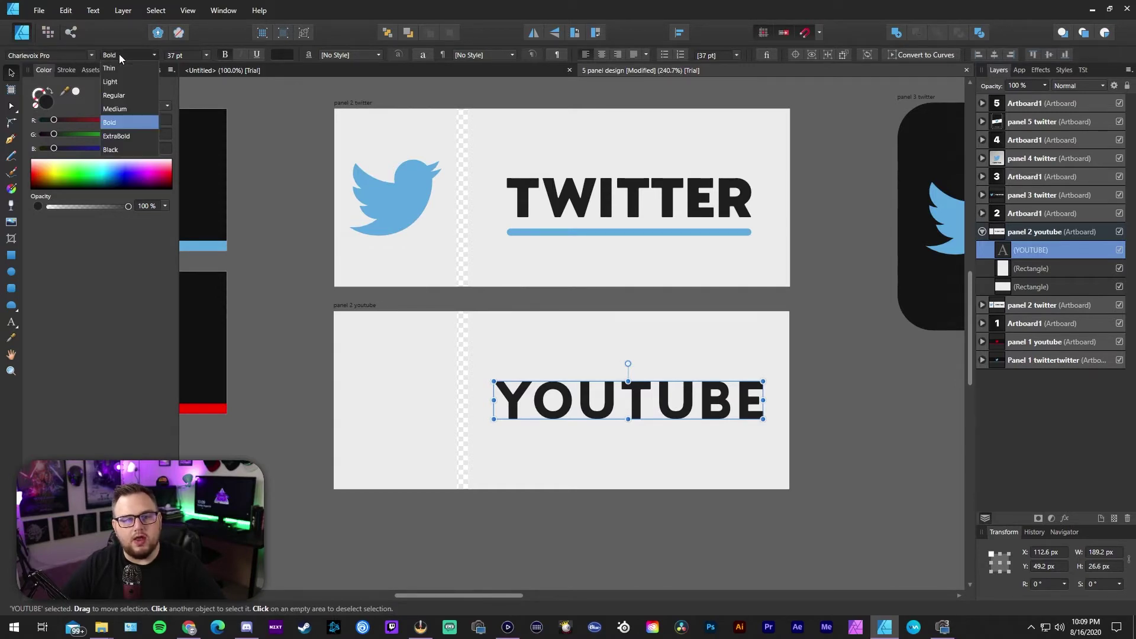
click(120, 152)
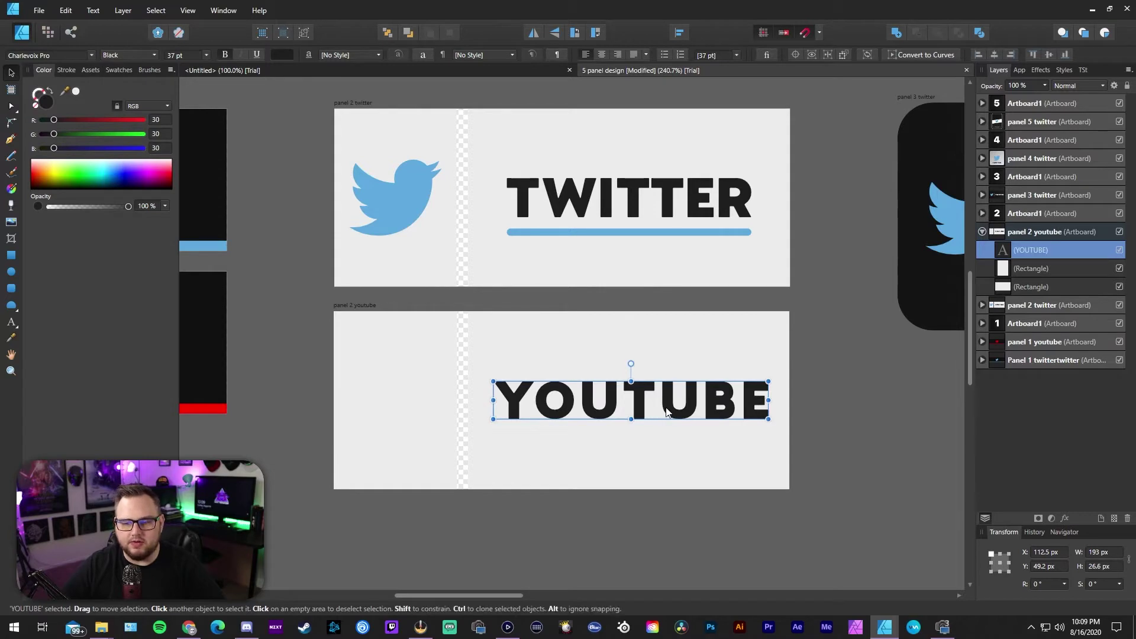
drag(662, 412, 661, 413)
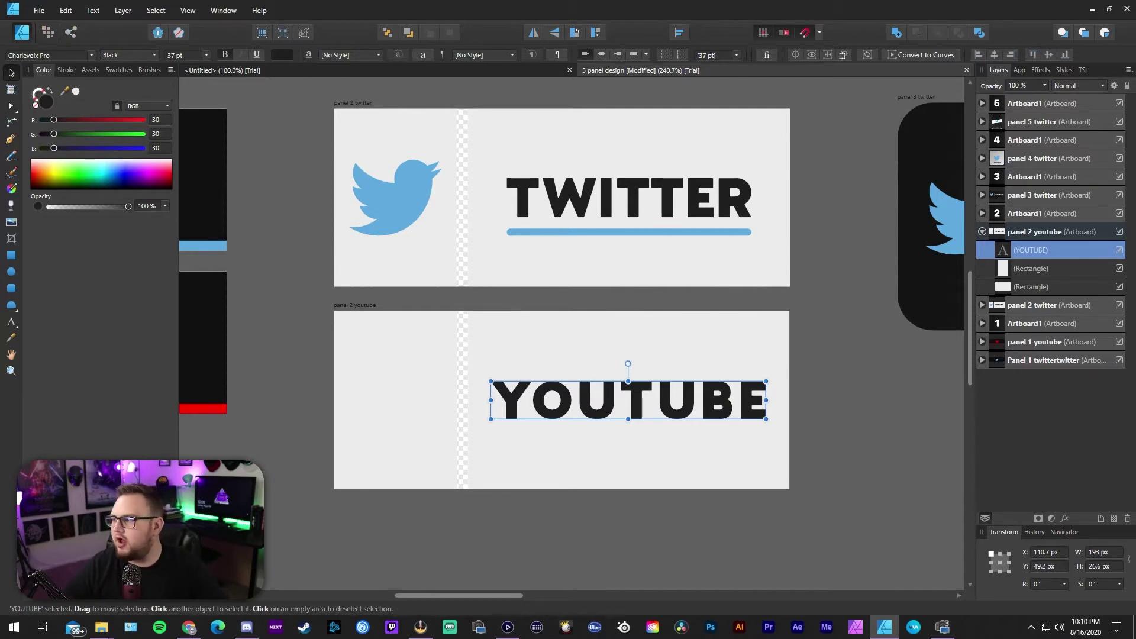
Show the character settings and set the tracking of the whole YOUTUBE text to 0 ‰
drag(996, 159, 882, 80)
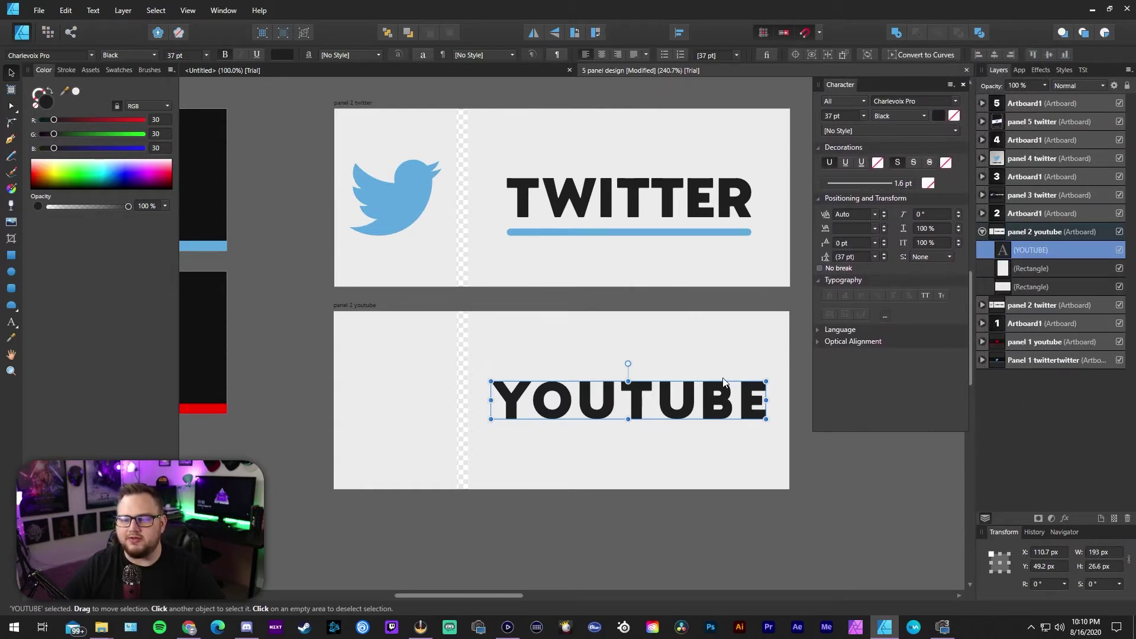
double_click(704, 400)
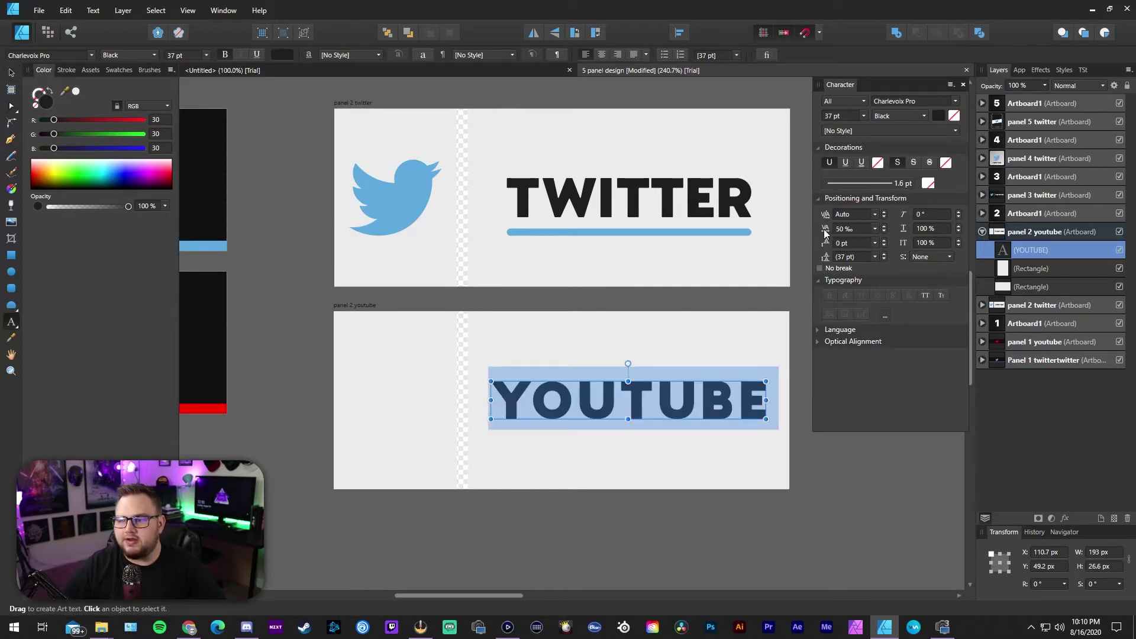
click(876, 231)
click(847, 232)
click(828, 232)
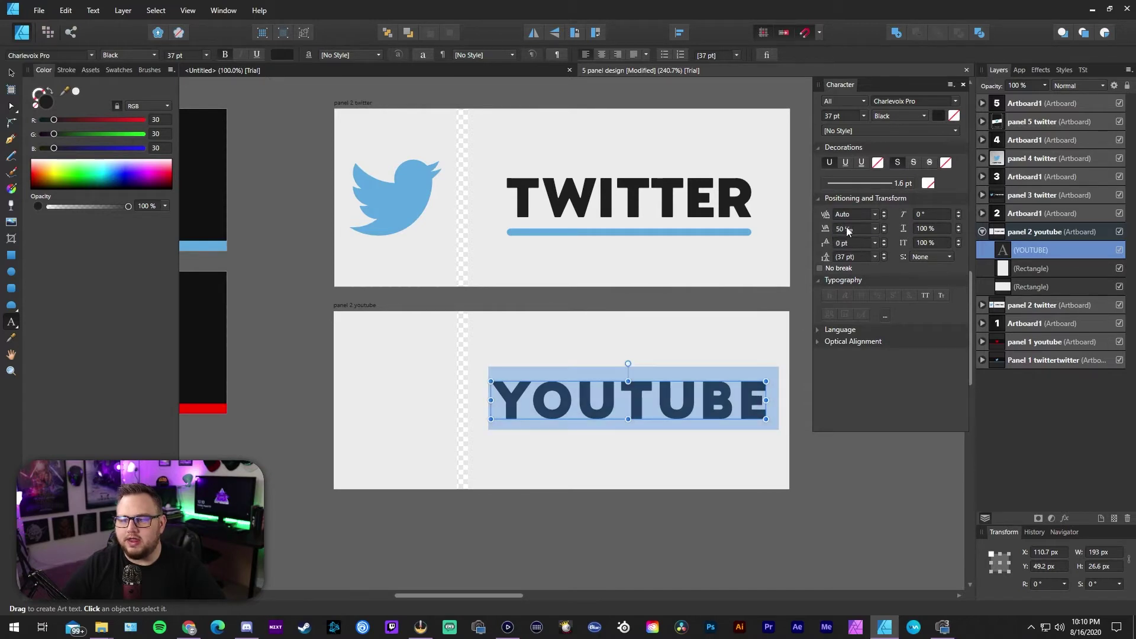
click(859, 230)
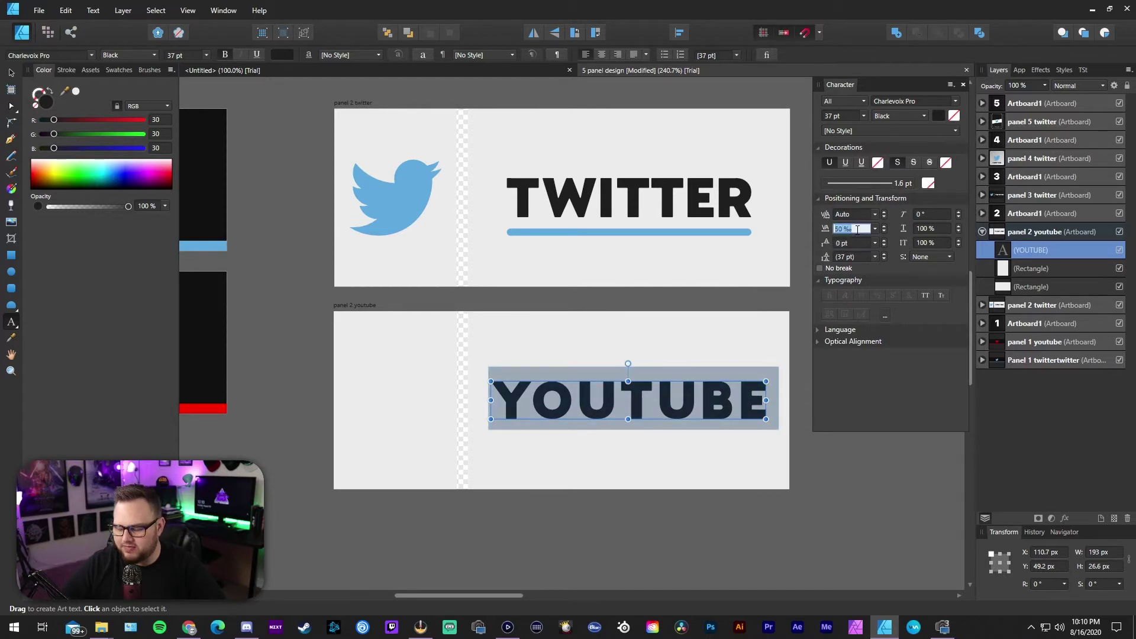
text(0)
key(Return)
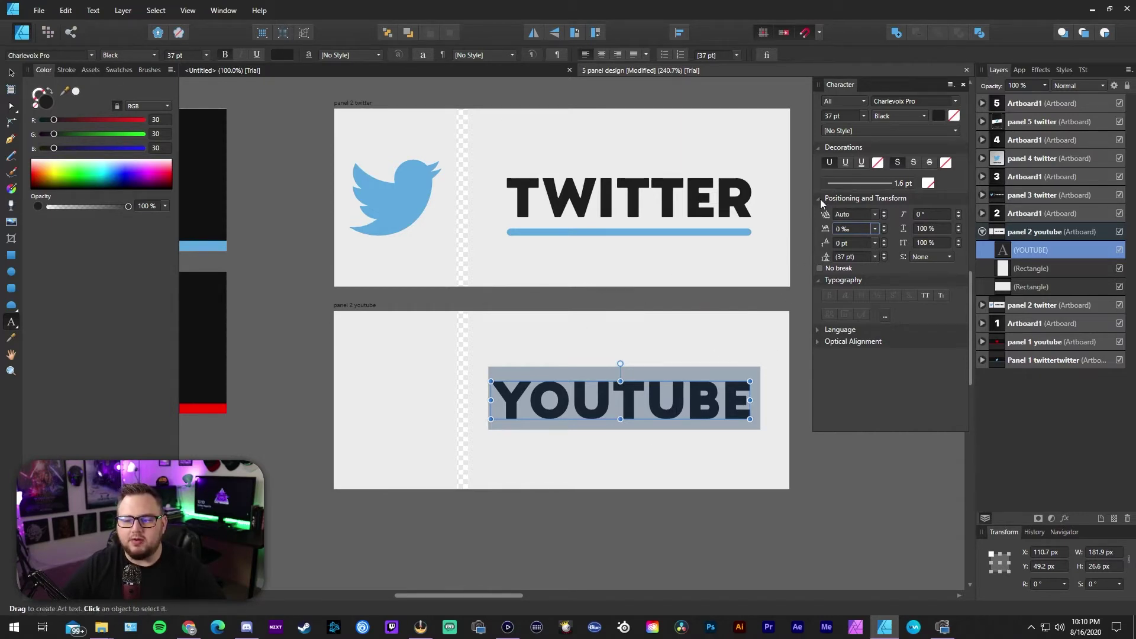
Try a tracking of 50 ‰ on the YOUTUBE text and restore it to 0 ‰
click(854, 231)
text(5)
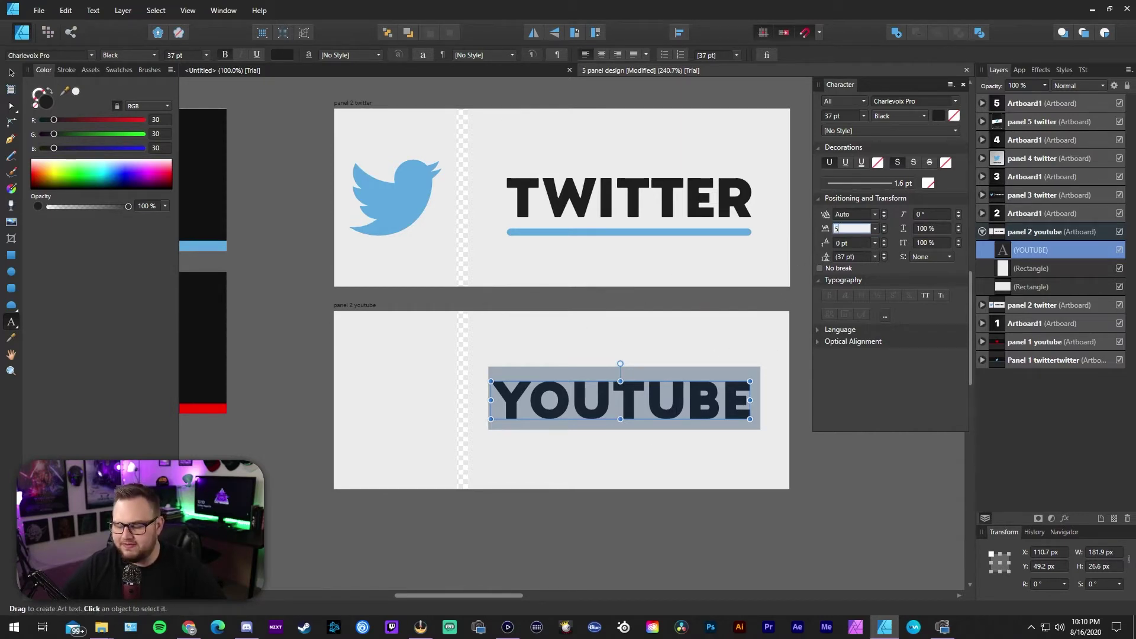
text(0)
key(Return)
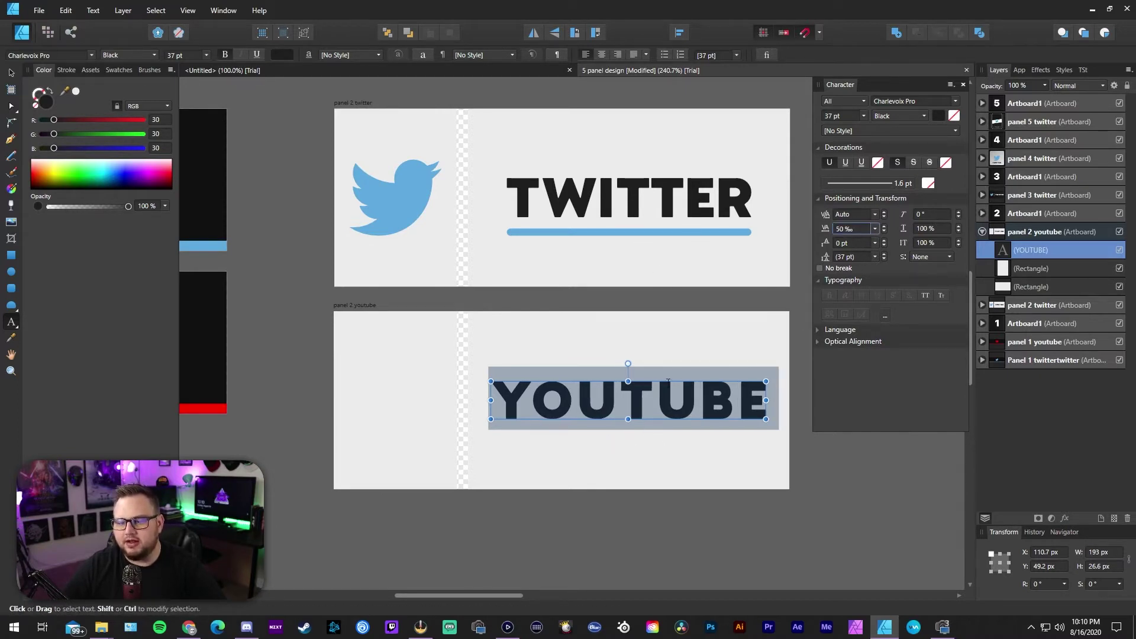
click(851, 230)
text(0)
key(Return)
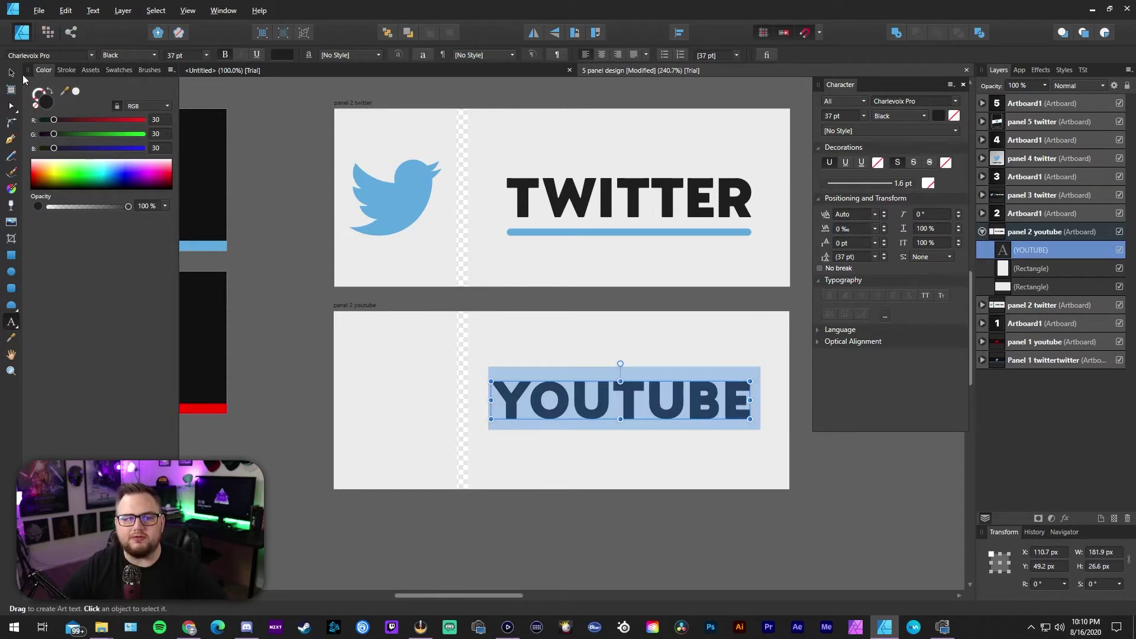
Recentre the YOUTUBE text in the wide section beside the divider and close the character settings
click(12, 72)
drag(666, 406, 673, 406)
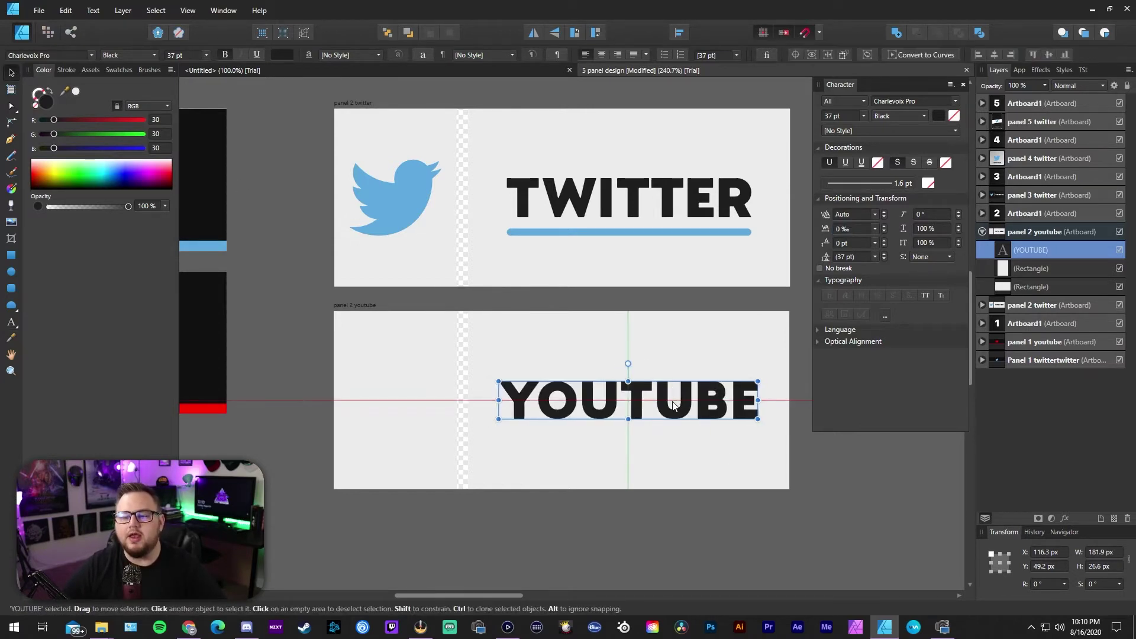
click(701, 365)
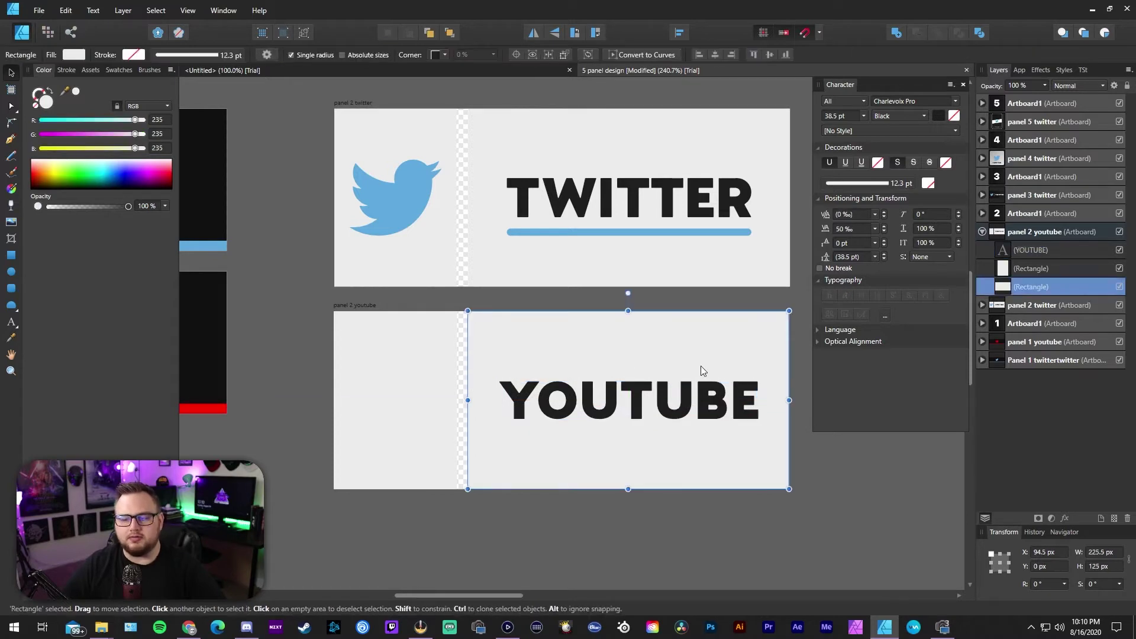
click(687, 405)
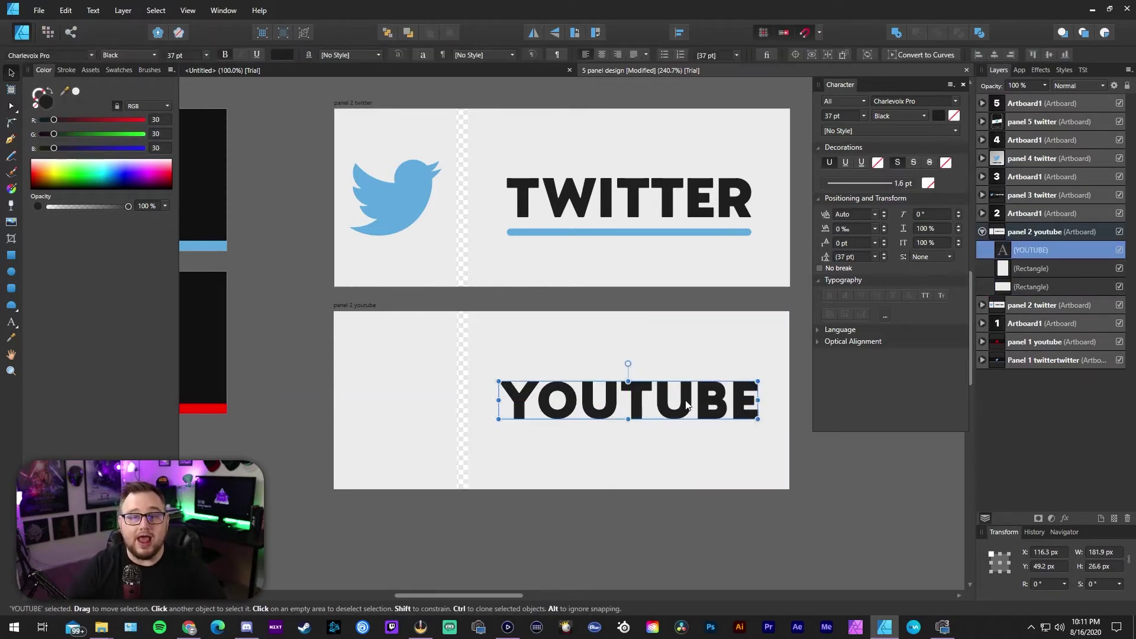
click(687, 341)
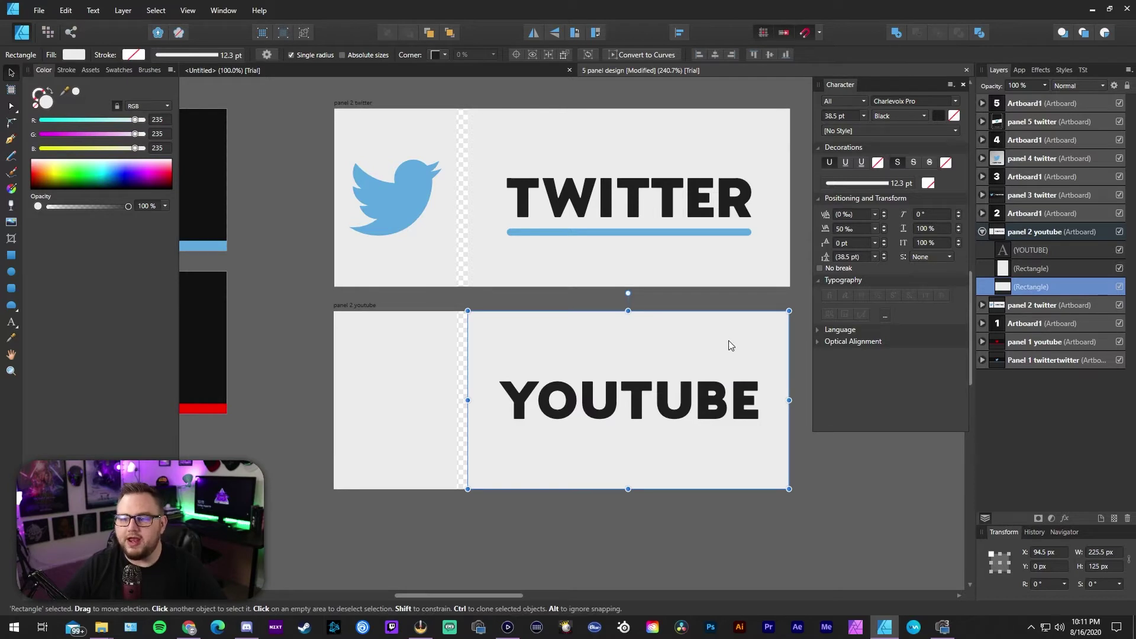
click(963, 84)
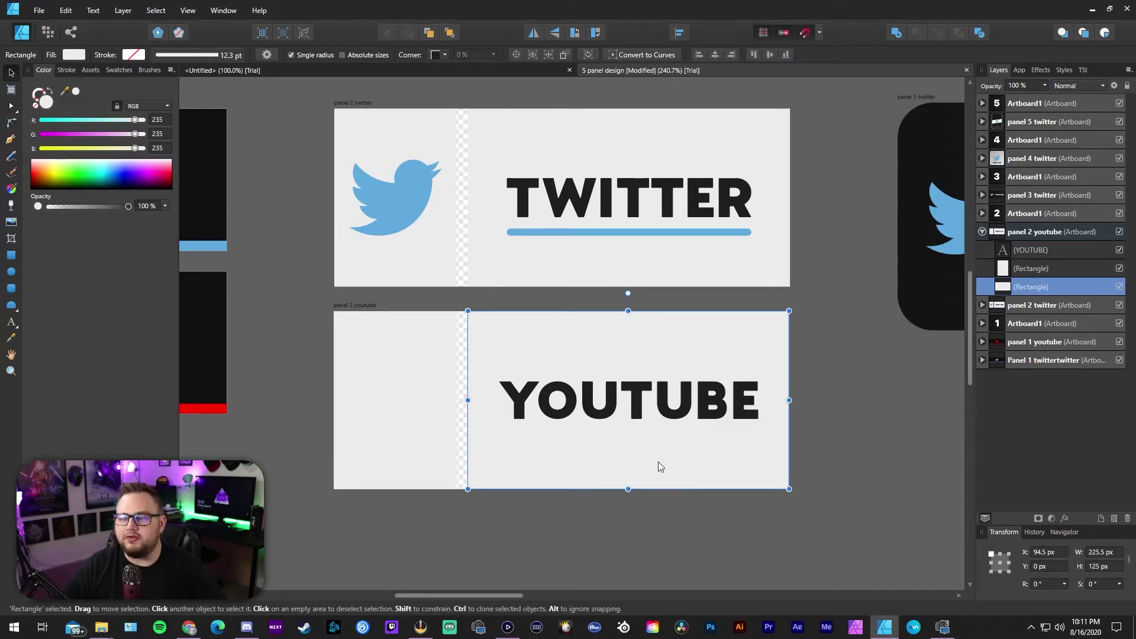
Draw a rounded rectangle about 182 px wide and 4 px high under the YOUTUBE text, matching the text's width
click(632, 399)
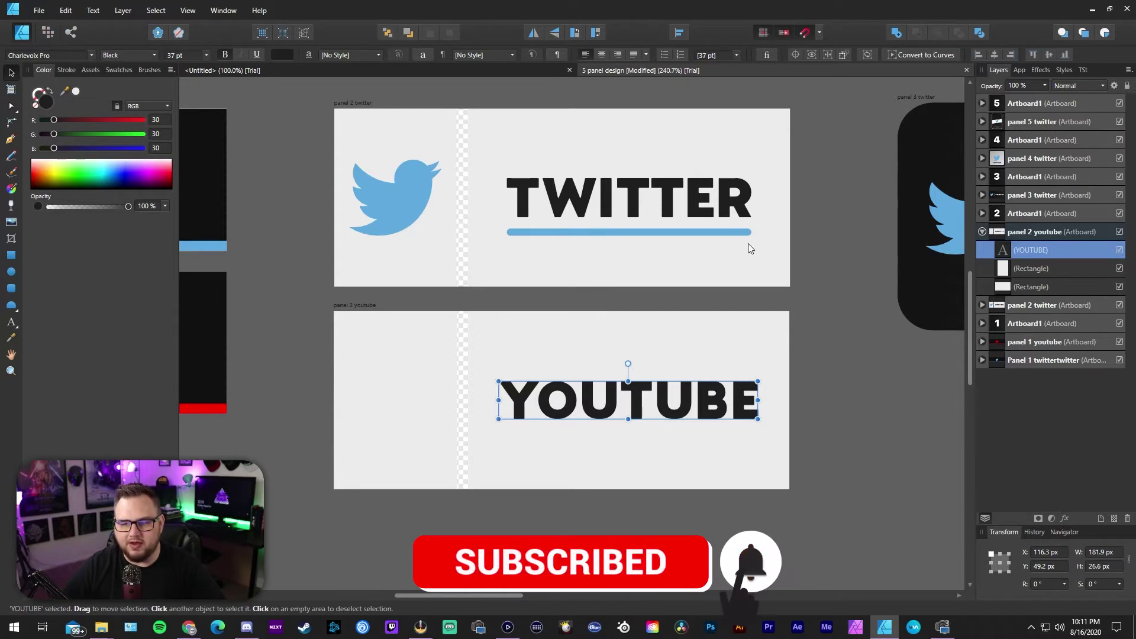
click(11, 290)
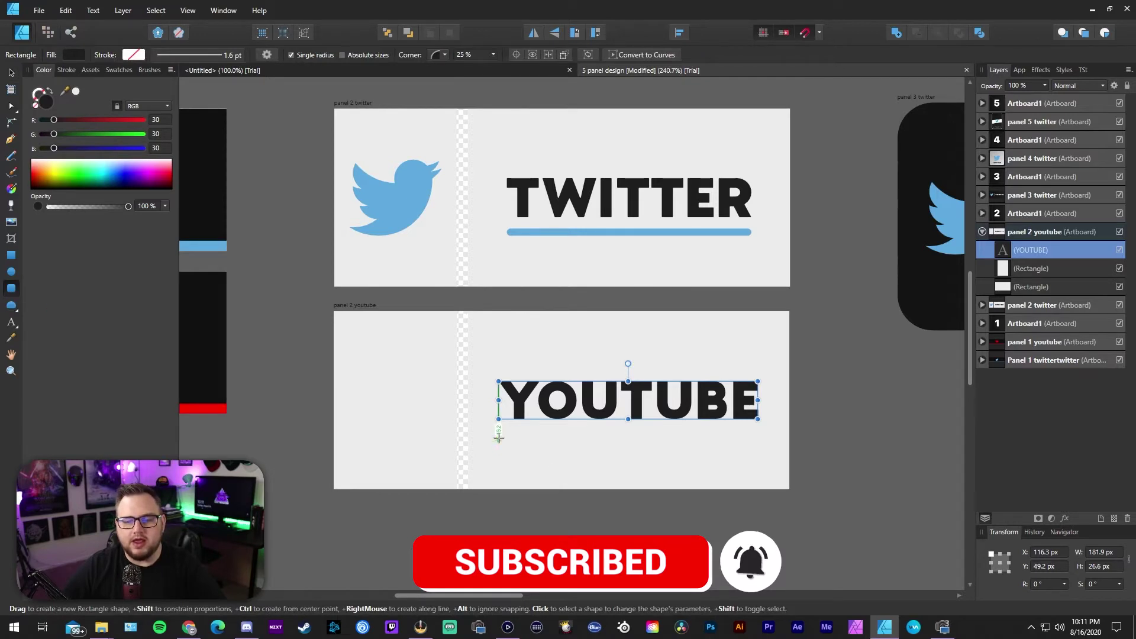
drag(499, 437, 760, 442)
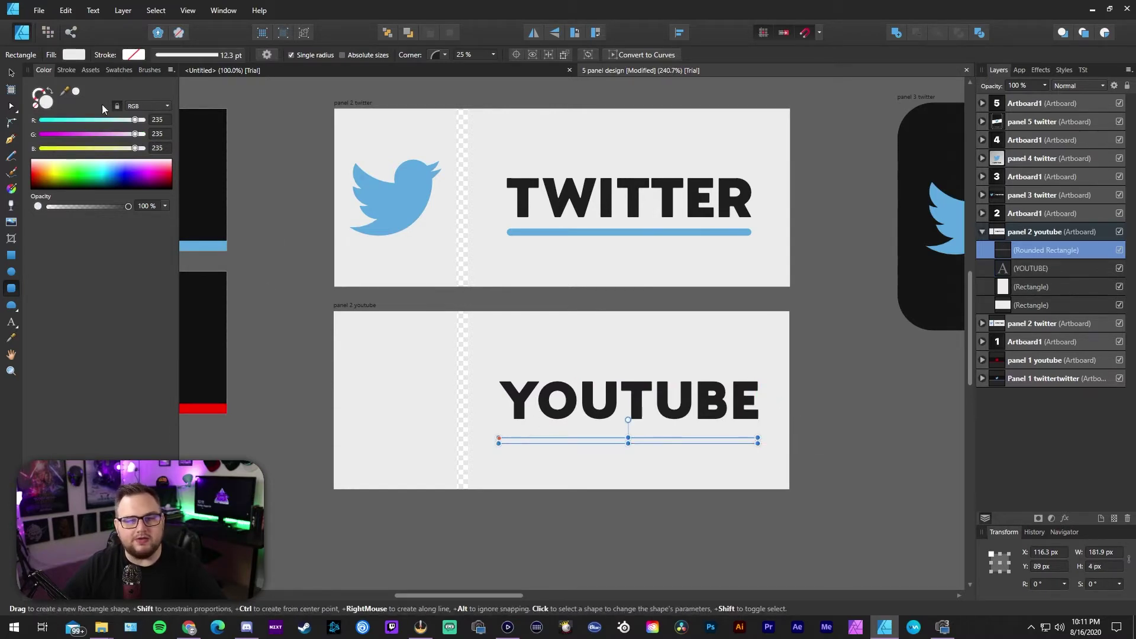
Fill the thin rounded bar under the YOUTUBE text with the hex colour FF0000
double_click(46, 102)
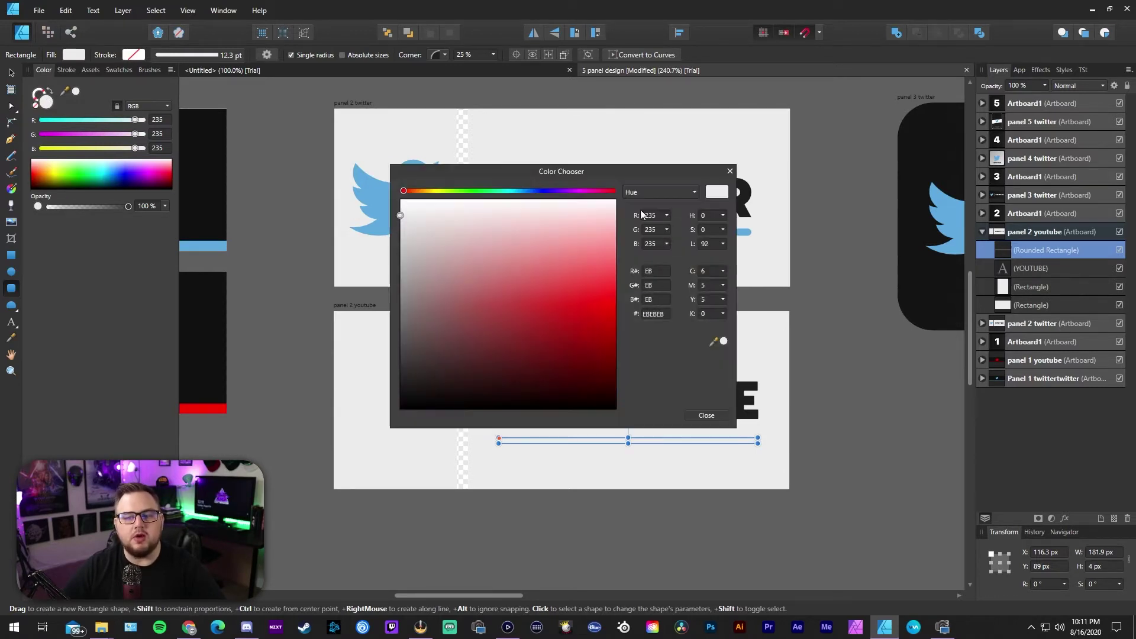
click(657, 314)
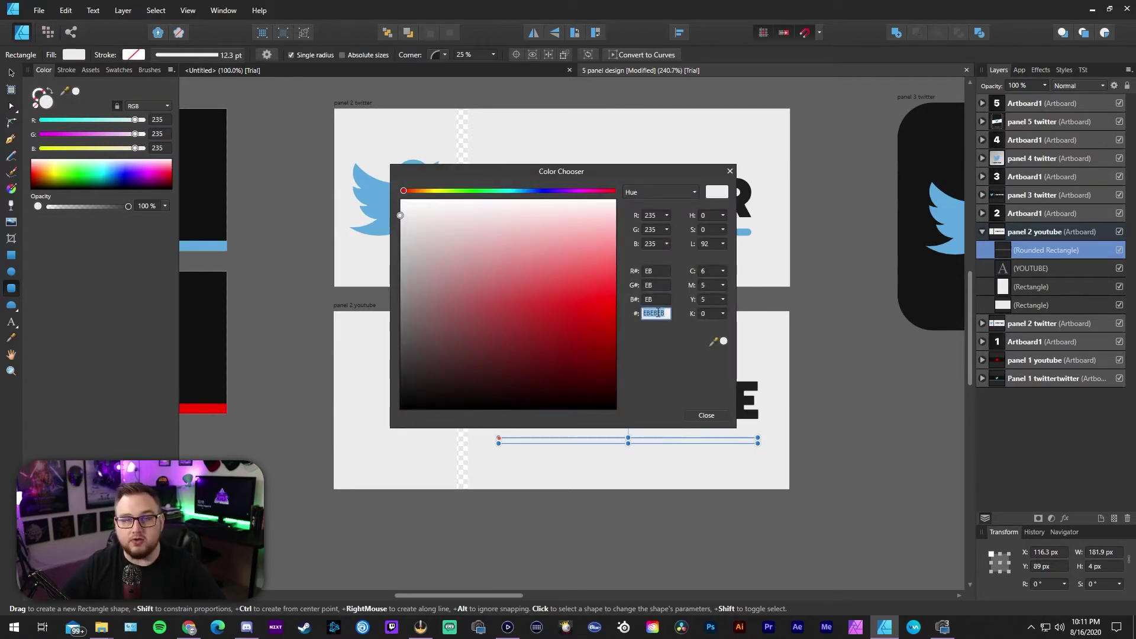
text(ff)
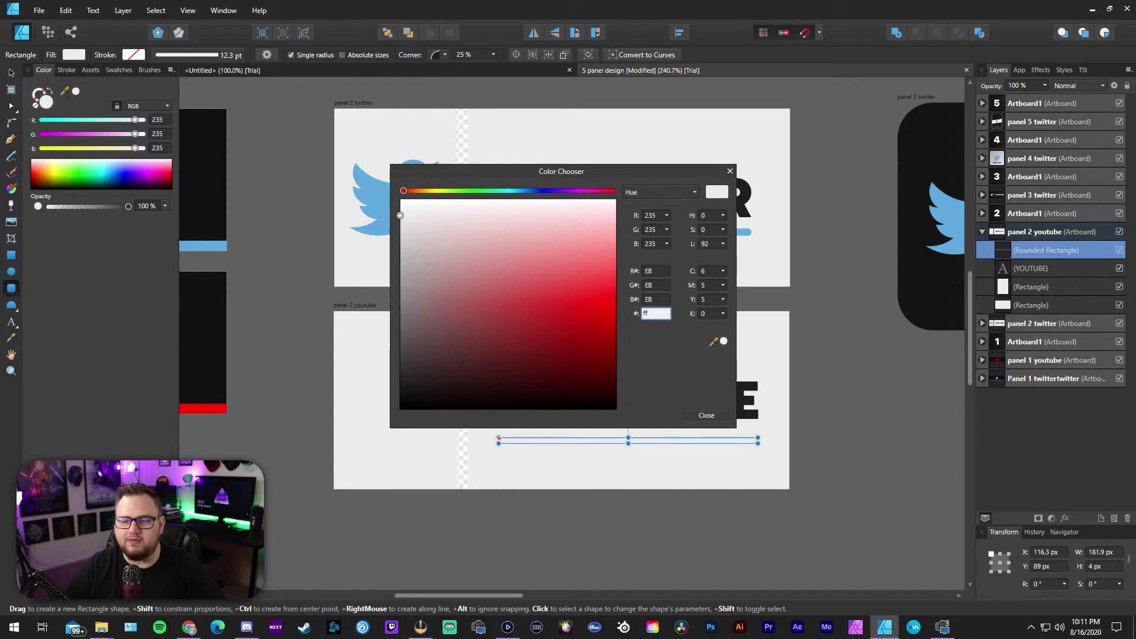
text(0000)
key(Return)
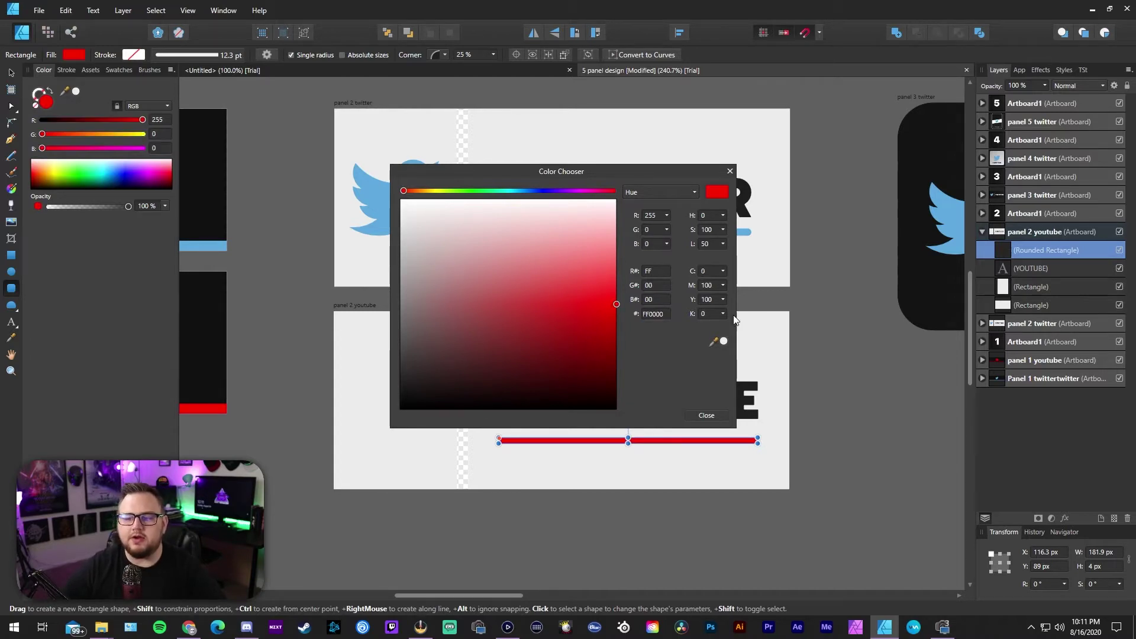
click(716, 415)
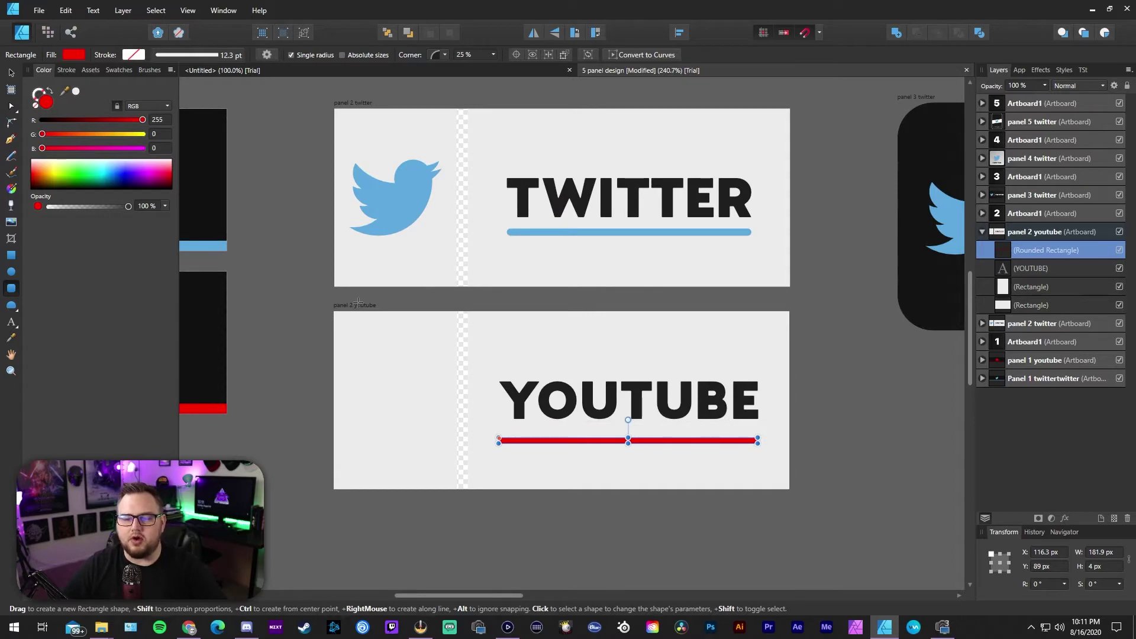
Nudge the red bar up to Y 83 px, closer beneath the YOUTUBE text
key(v)
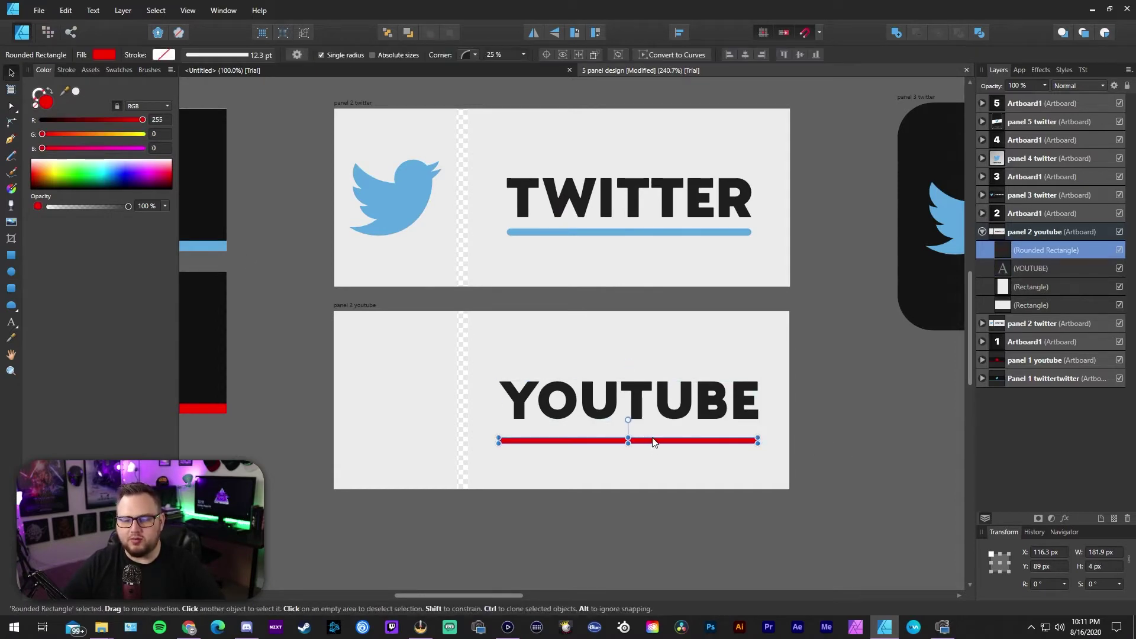
key(Up)
key(Up)
key(Up)
key(Up)
key(Up)
key(Up)
key(Up)
key(Down)
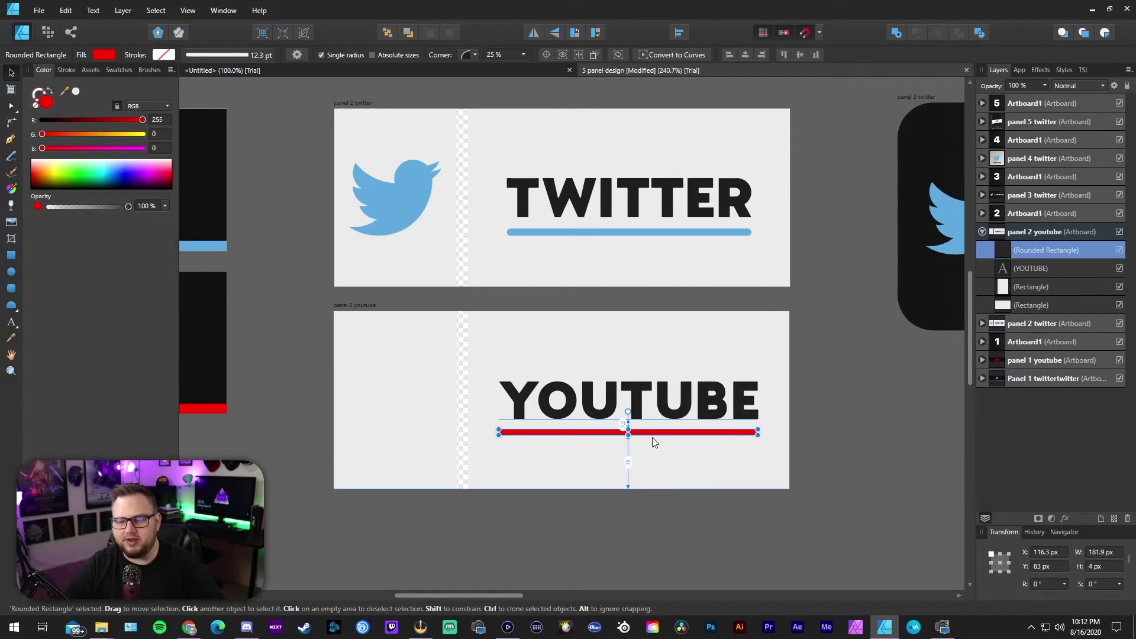
click(663, 453)
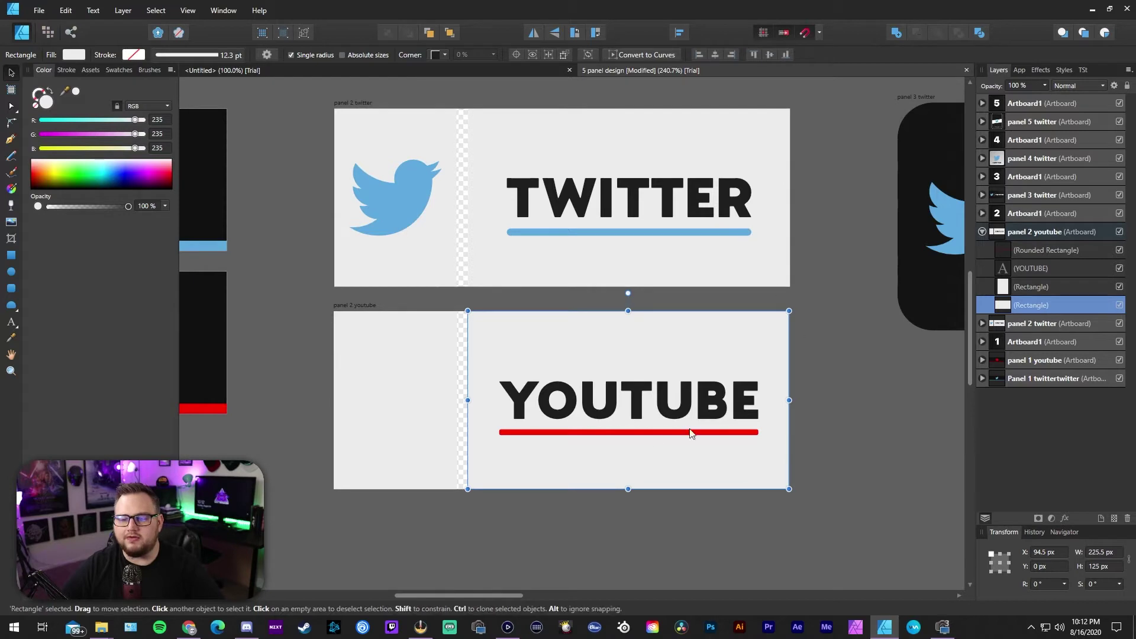
Thicken the red bar under the YOUTUBE text to a height of 5 px
click(632, 433)
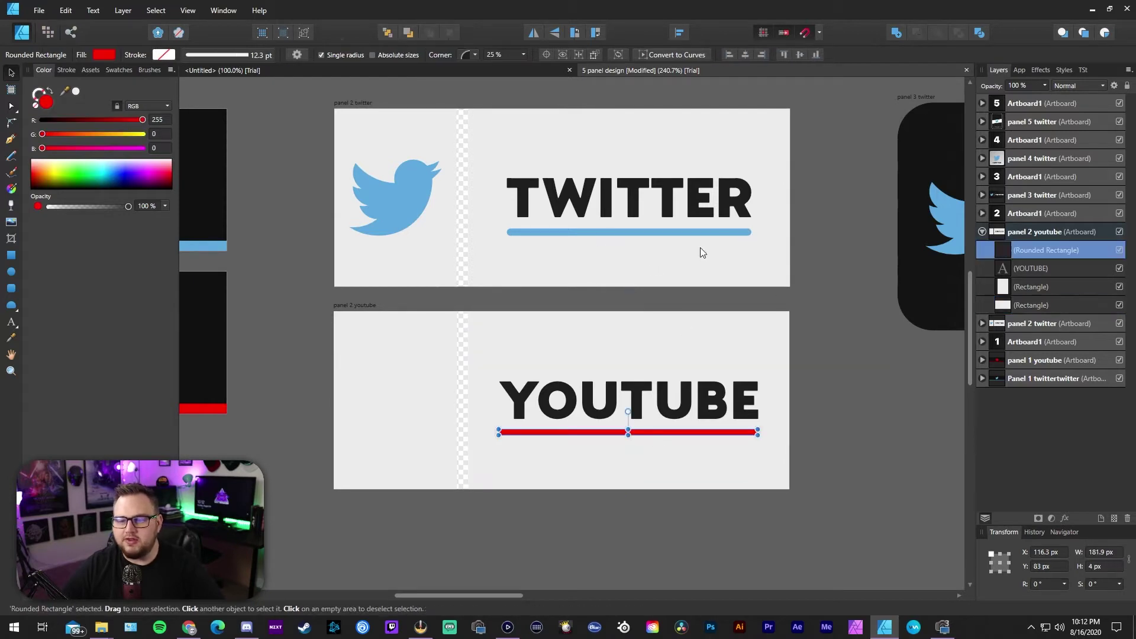
key(z)
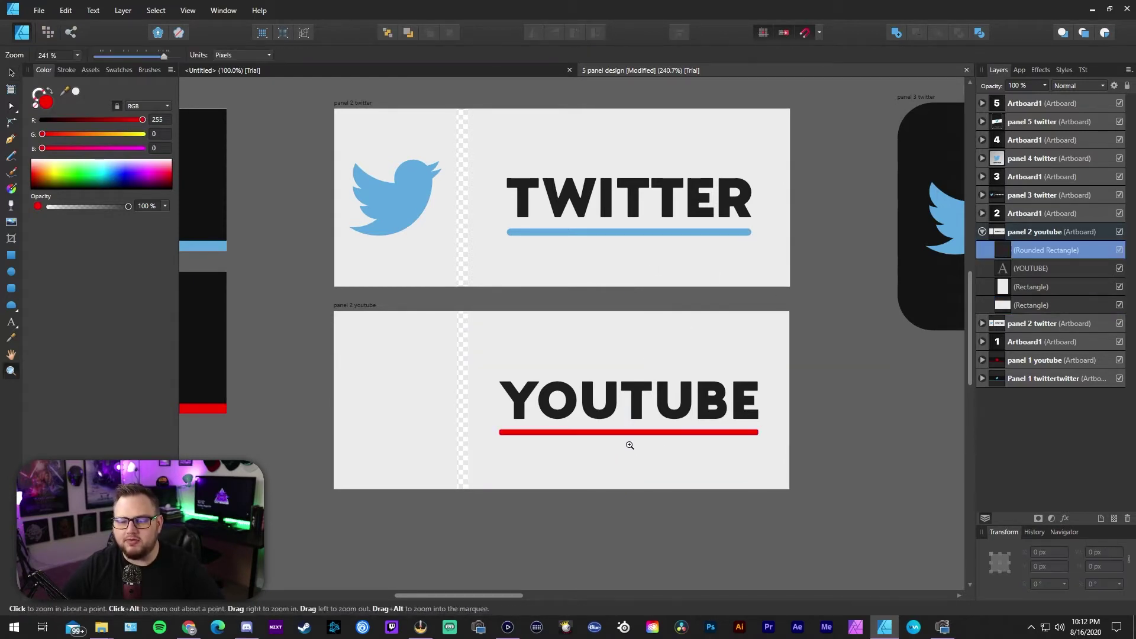
click(629, 444)
click(629, 444)
key(v)
drag(628, 415, 628, 420)
click(680, 451)
Set the red bar's corners to Rounded with a 50 % radius
key(z)
drag(730, 452, 461, 459)
drag(739, 481, 686, 523)
drag(769, 499, 828, 490)
drag(764, 490, 672, 484)
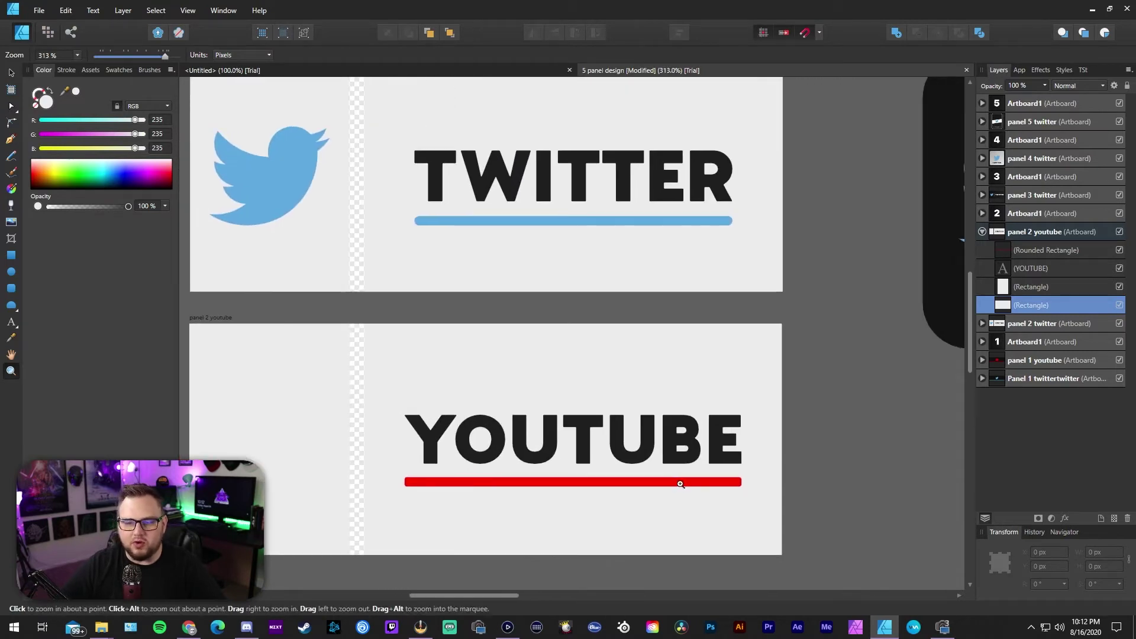
key(v)
click(594, 482)
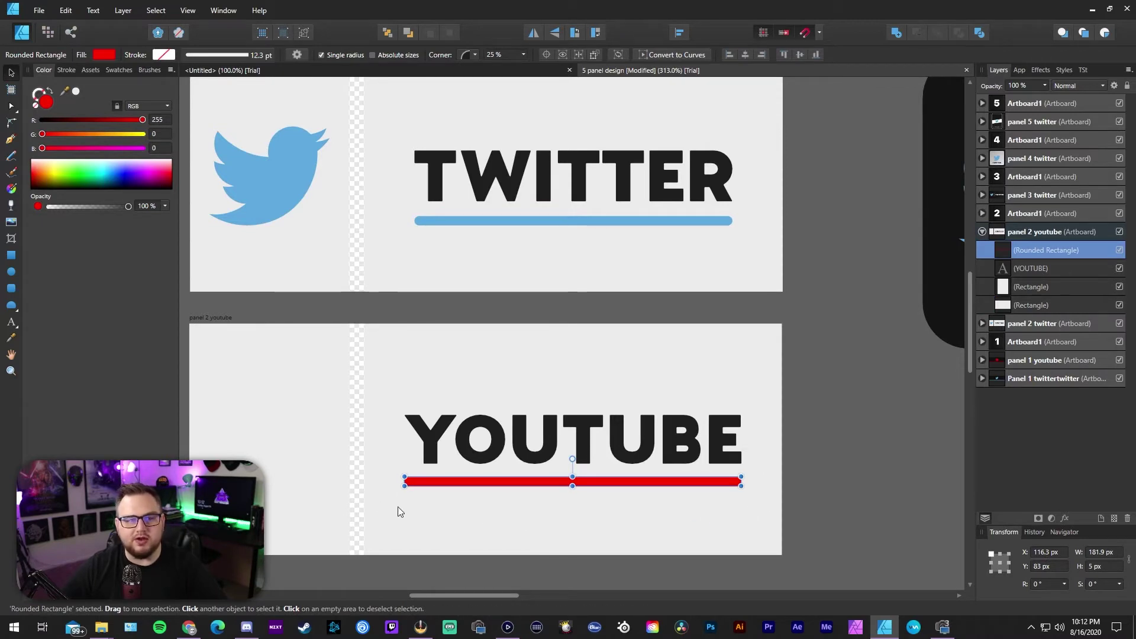
click(8, 123)
click(10, 73)
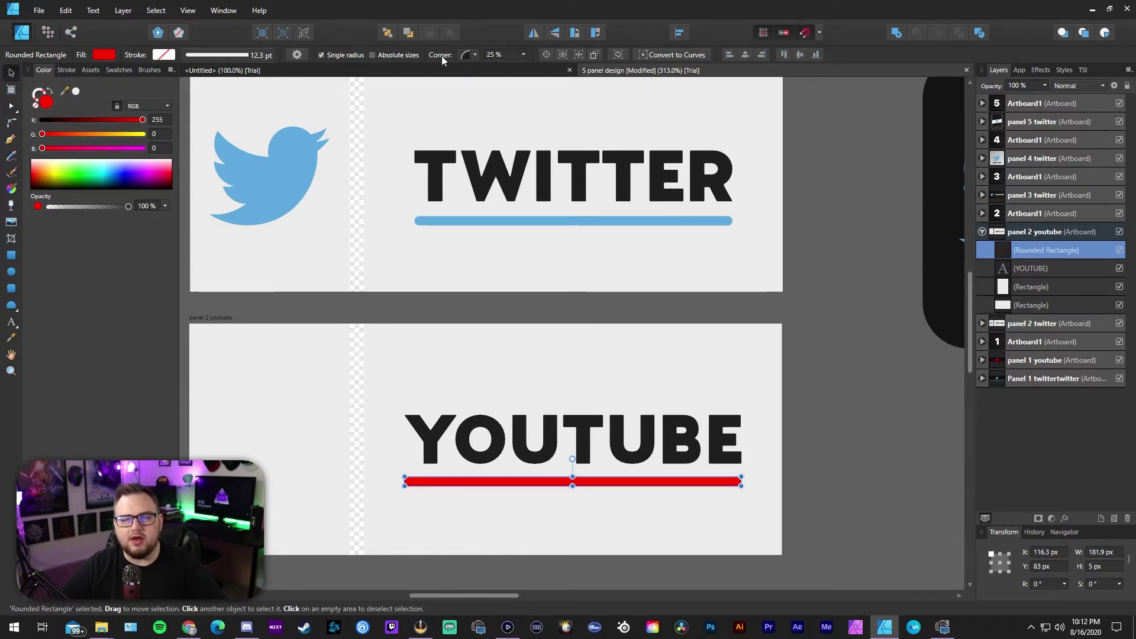
click(477, 55)
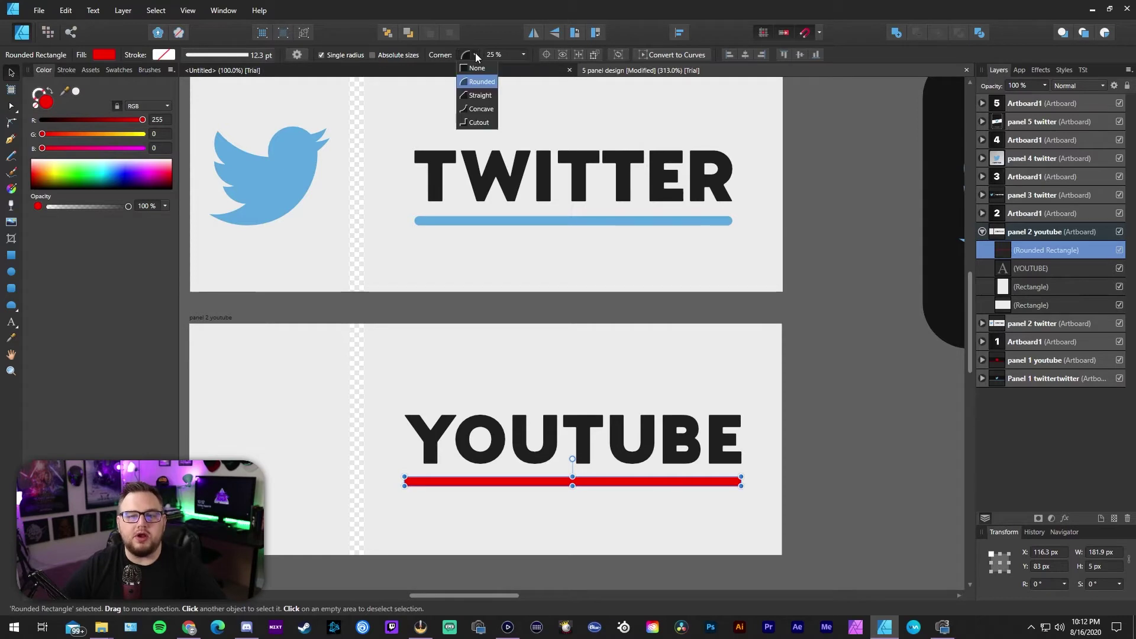
click(472, 83)
click(524, 54)
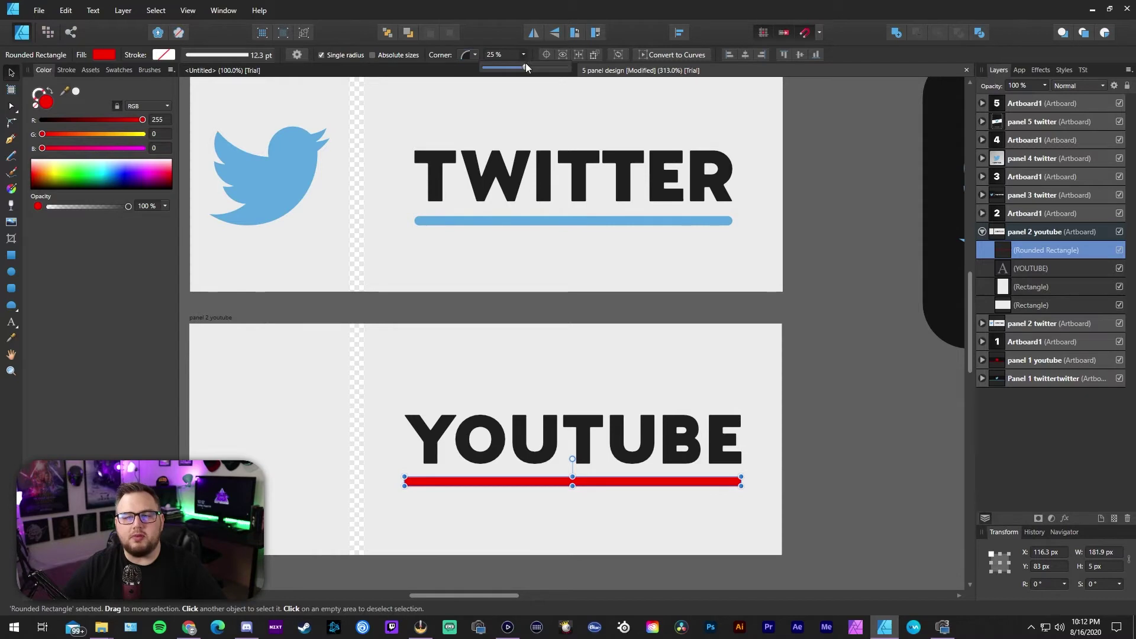
drag(526, 68, 647, 80)
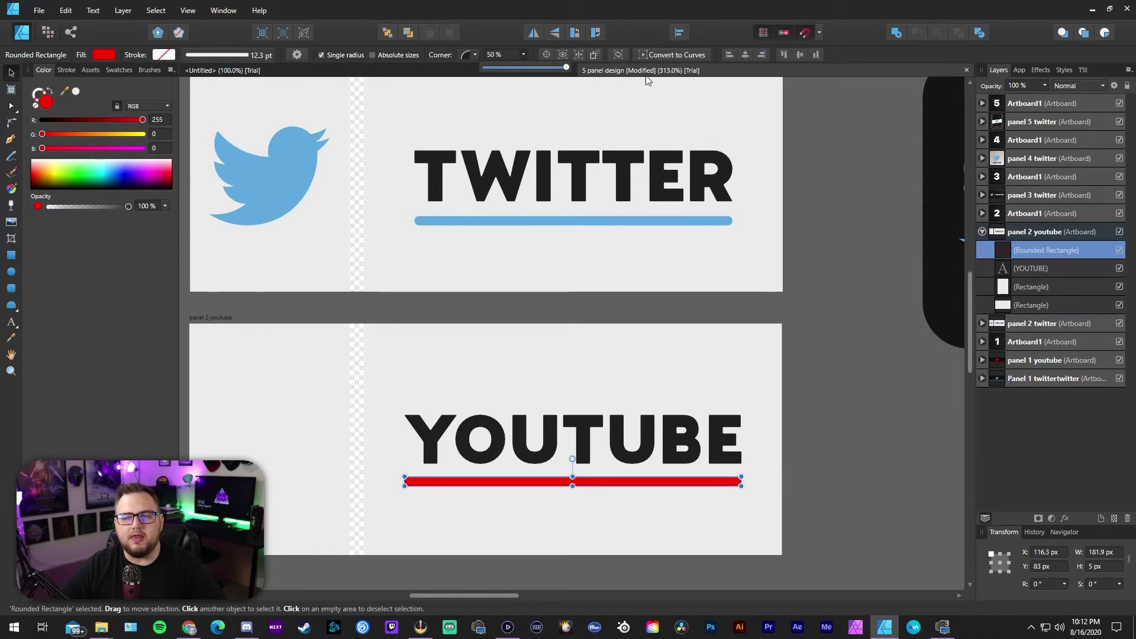
click(775, 402)
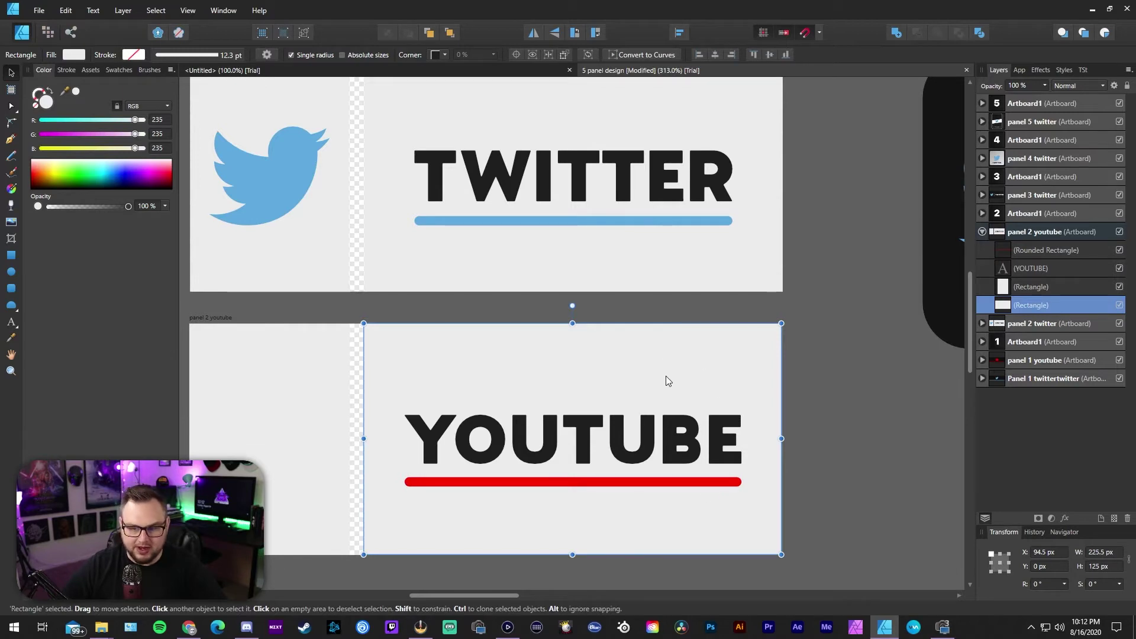
Copy the red YouTube play logo from panel 1 youtube into panel 2 youtube and centre it in the narrow section
click(799, 406)
key(z)
drag(809, 406, 567, 423)
drag(656, 435, 557, 420)
key(space)
drag(639, 395, 539, 394)
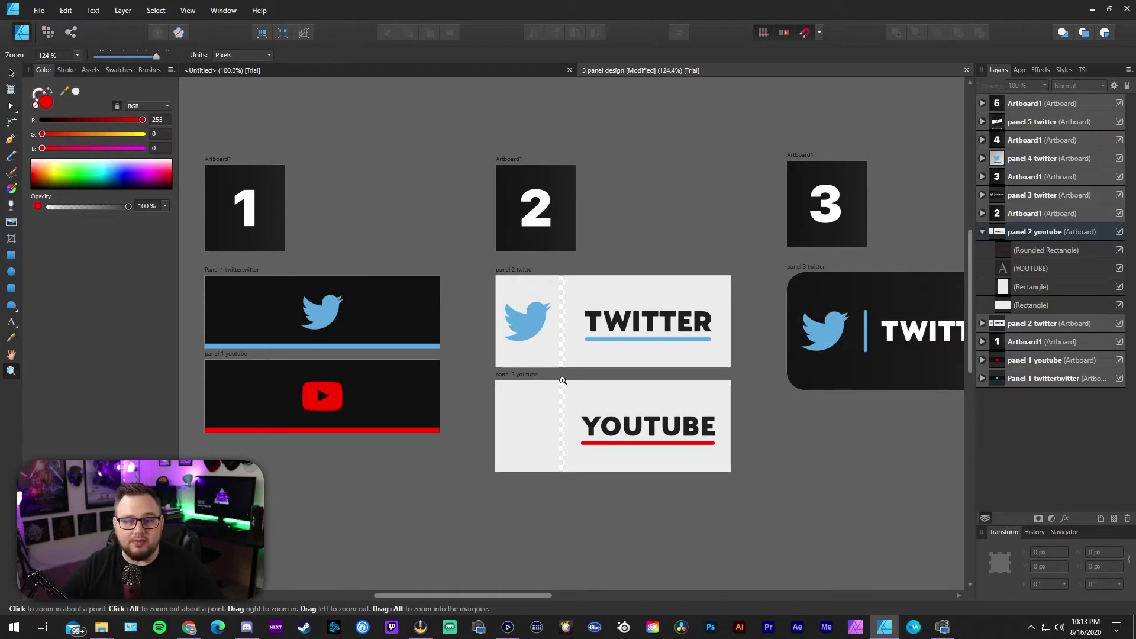
drag(585, 382, 592, 381)
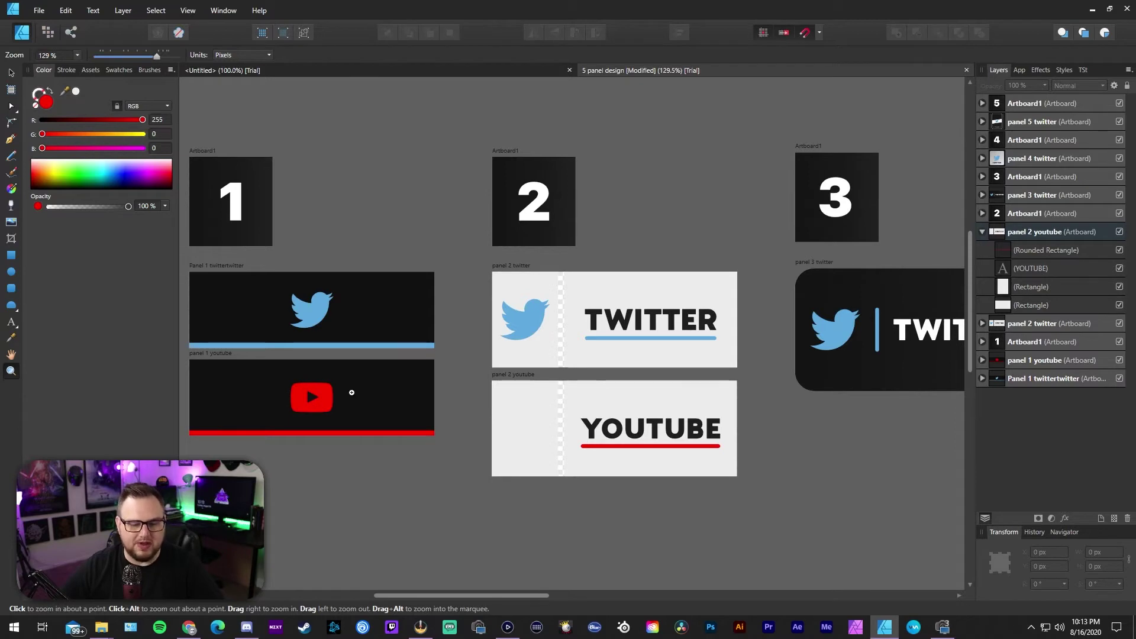
key(v)
click(323, 399)
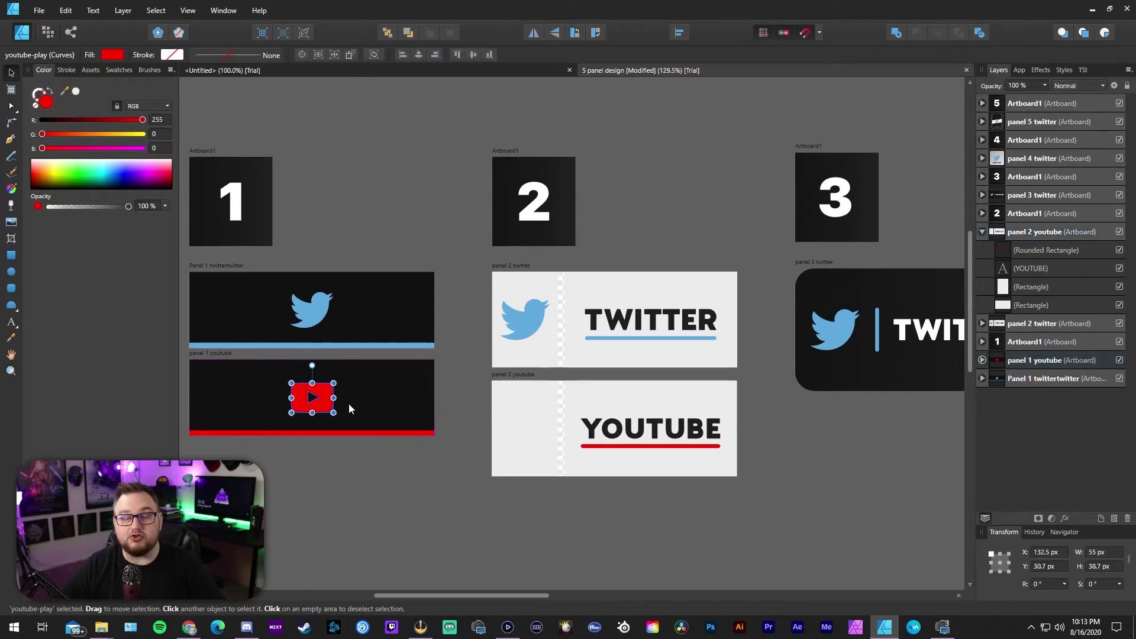
click(537, 431)
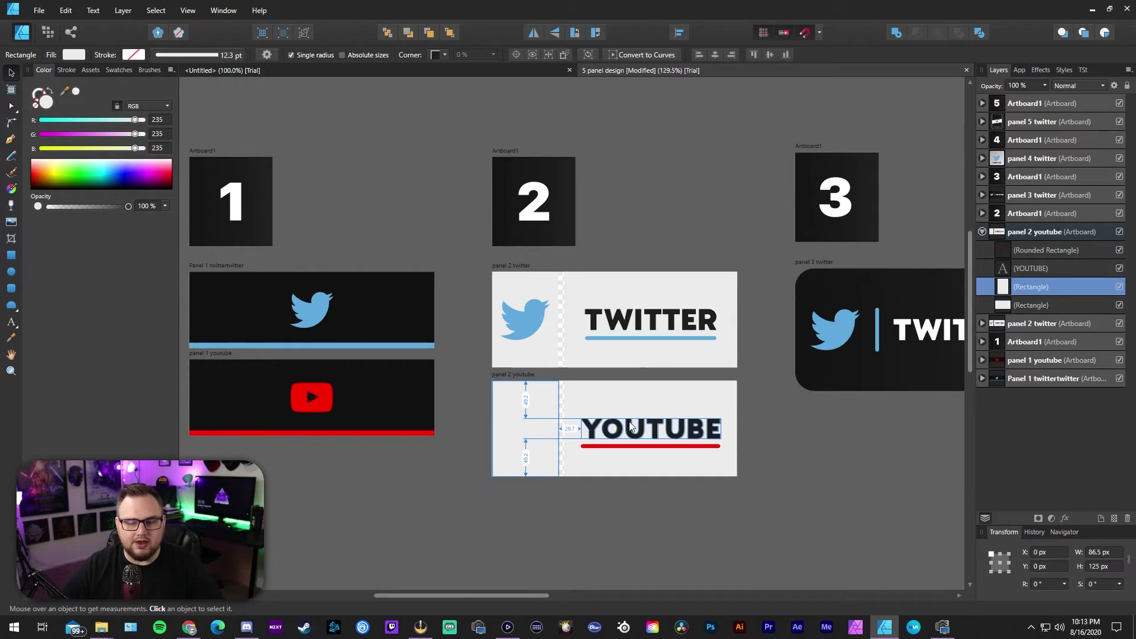
key(ctrl+v)
drag(606, 418, 538, 431)
click(540, 463)
key(z)
drag(621, 464, 592, 452)
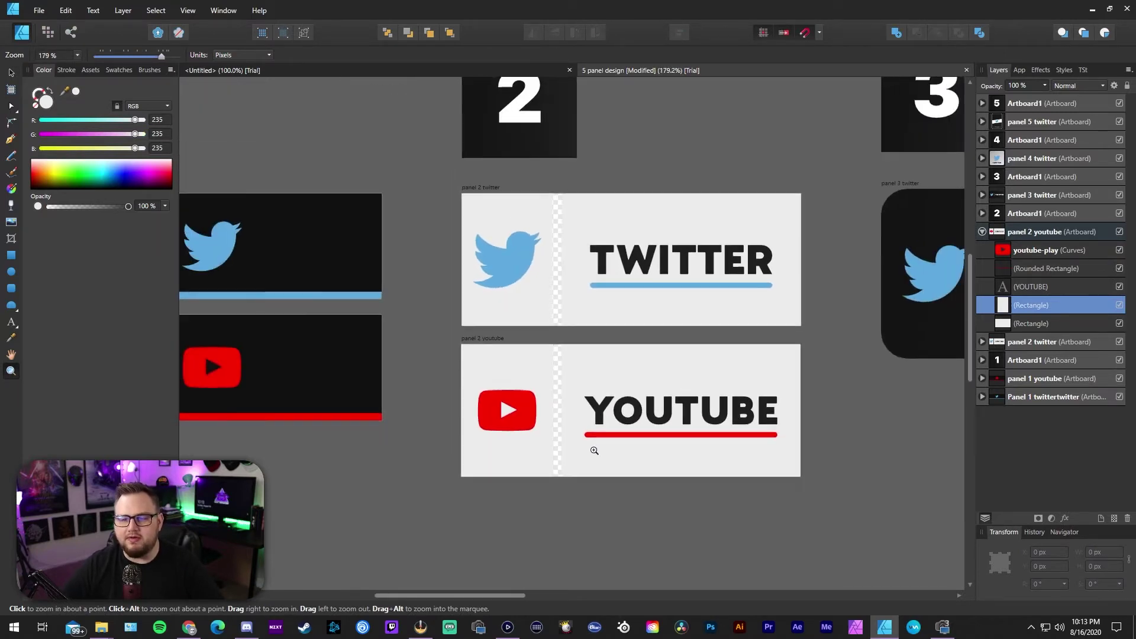
drag(761, 441, 800, 429)
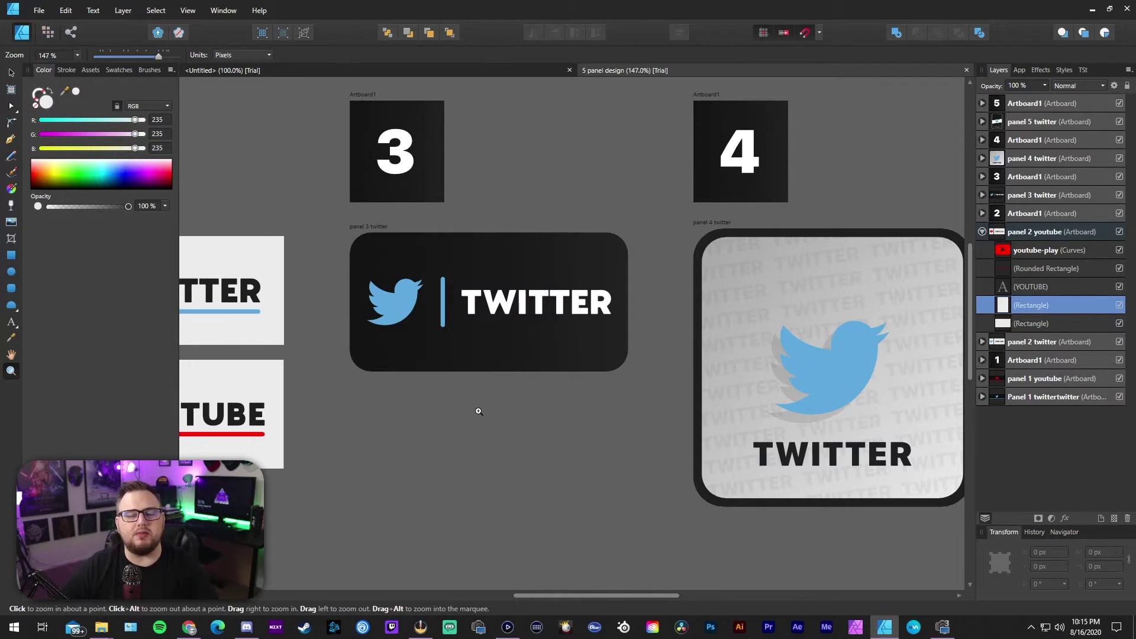
drag(562, 423, 301, 426)
drag(517, 417, 539, 423)
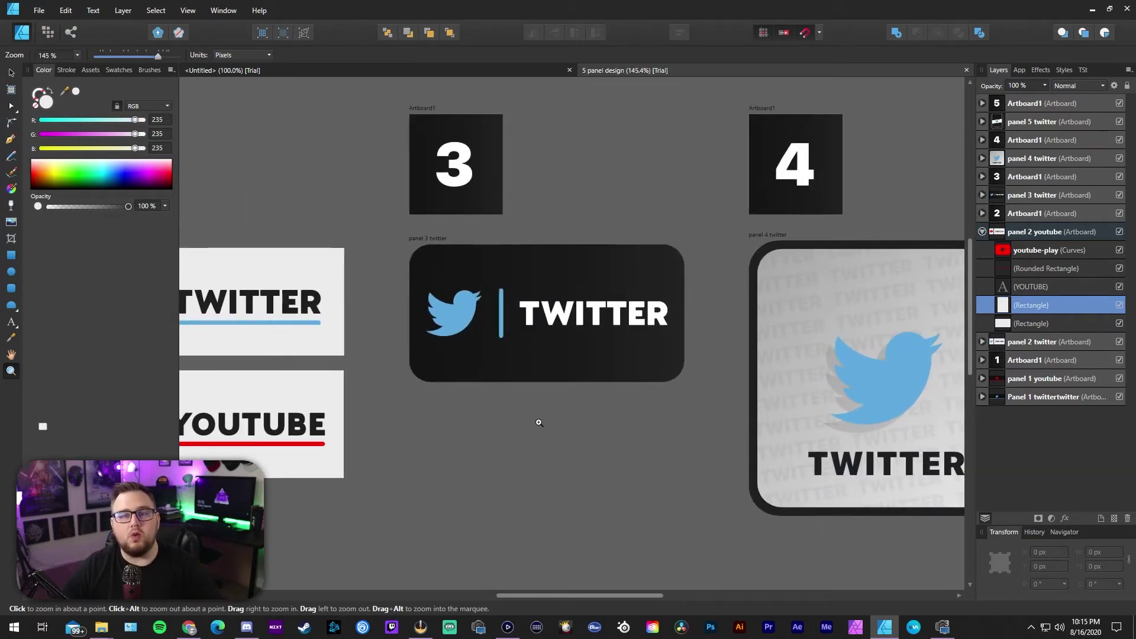
Draw a new artboard below the panel 3 twitter artboard and size it to 320 px wide by 160 px high
drag(569, 417, 457, 431)
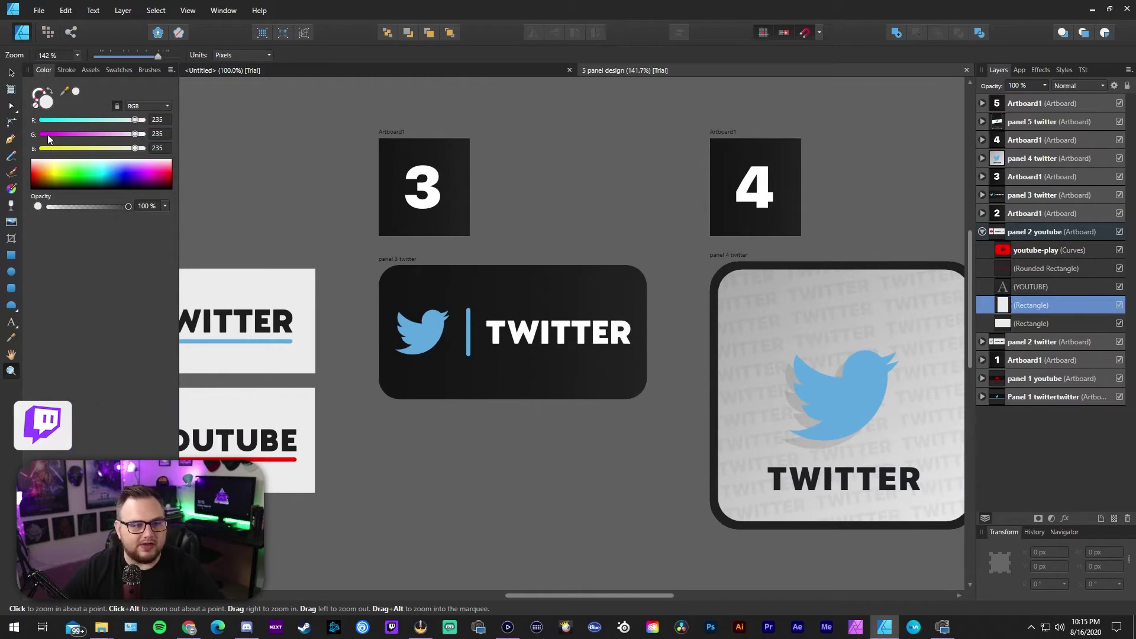
click(11, 90)
click(543, 302)
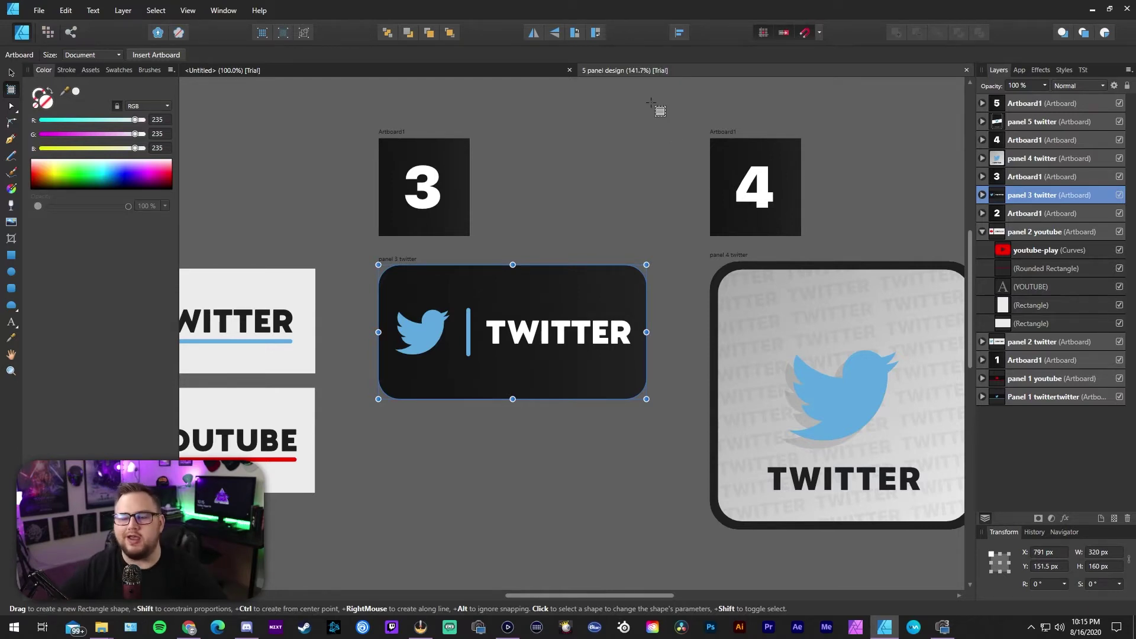
drag(389, 434, 629, 500)
click(1094, 552)
text(30)
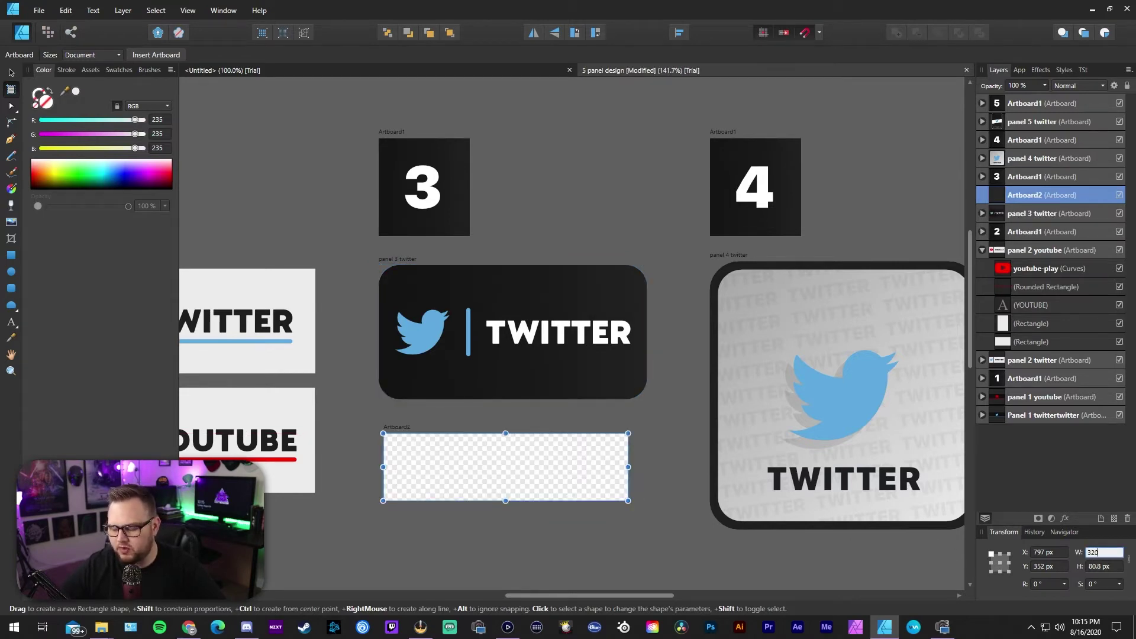
key(Tab)
text(160)
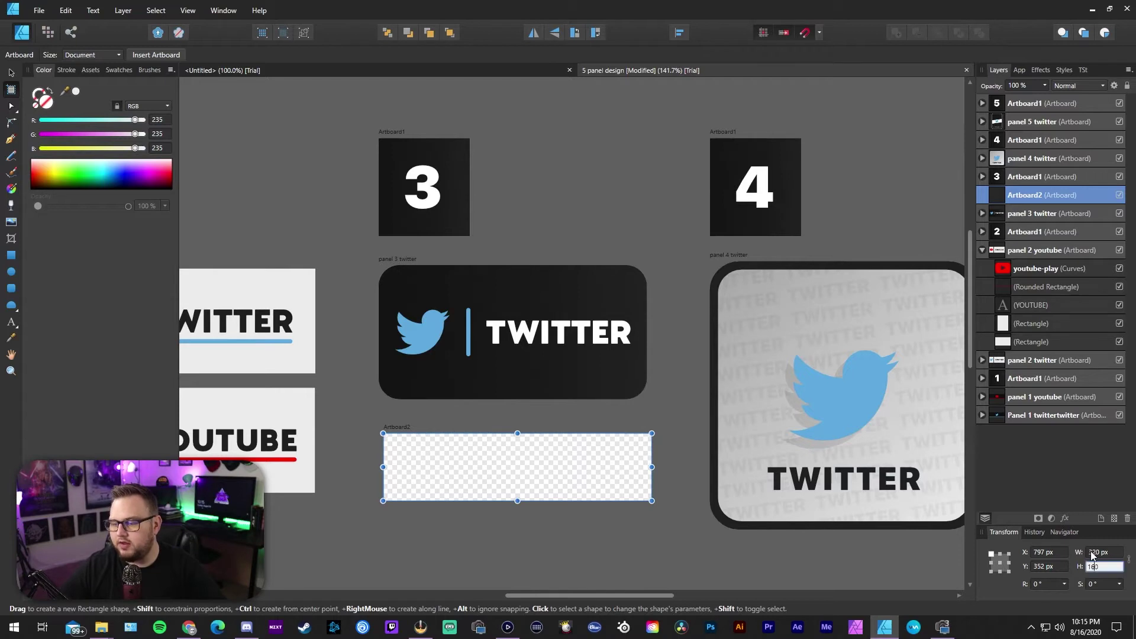
key(Return)
Rename the new artboard as panel 3 youtube
double_click(1025, 195)
text(p)
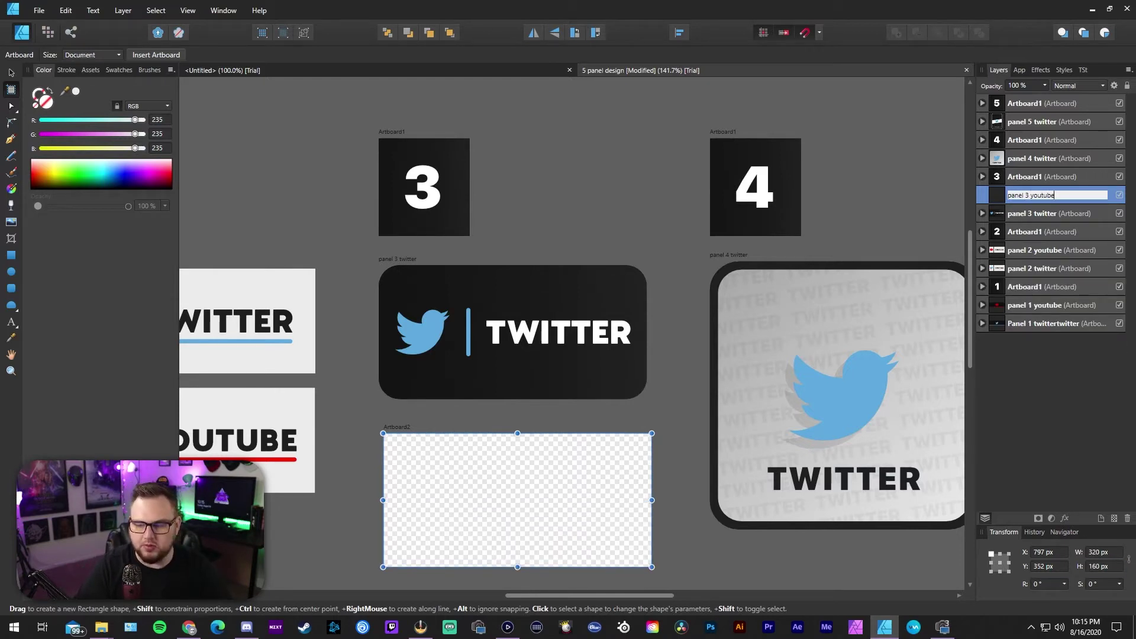
text(anel 3 youtube)
key(Return)
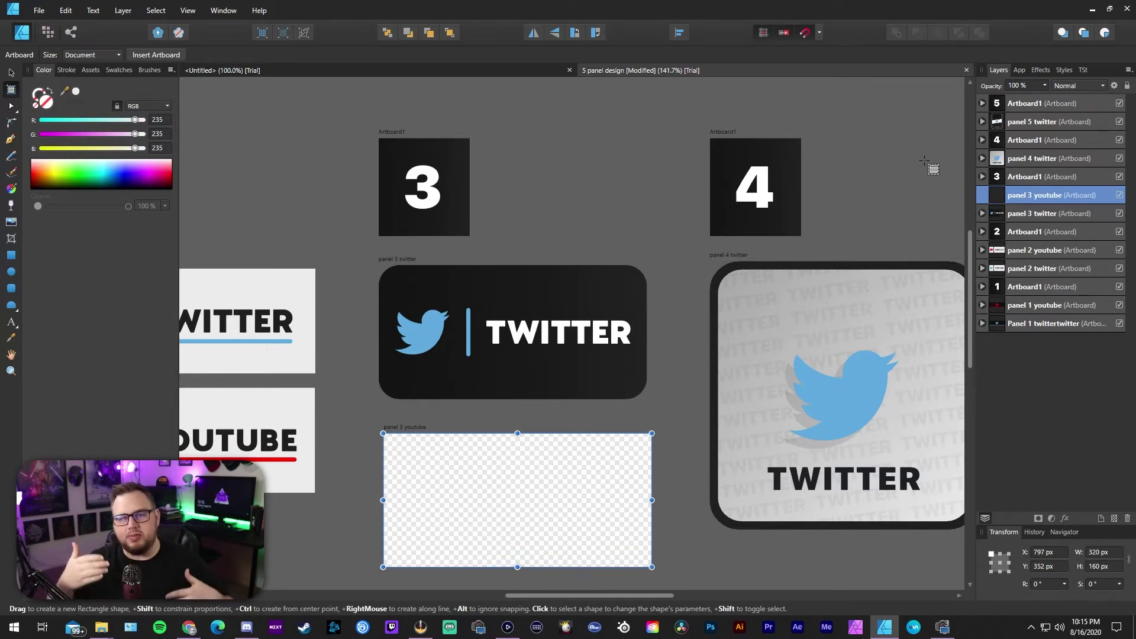
Round all four corners of the panel 3 youtube artboard with the Corner tool to resemble the panel 3 twitter shape
scroll(632, 293, down, 3)
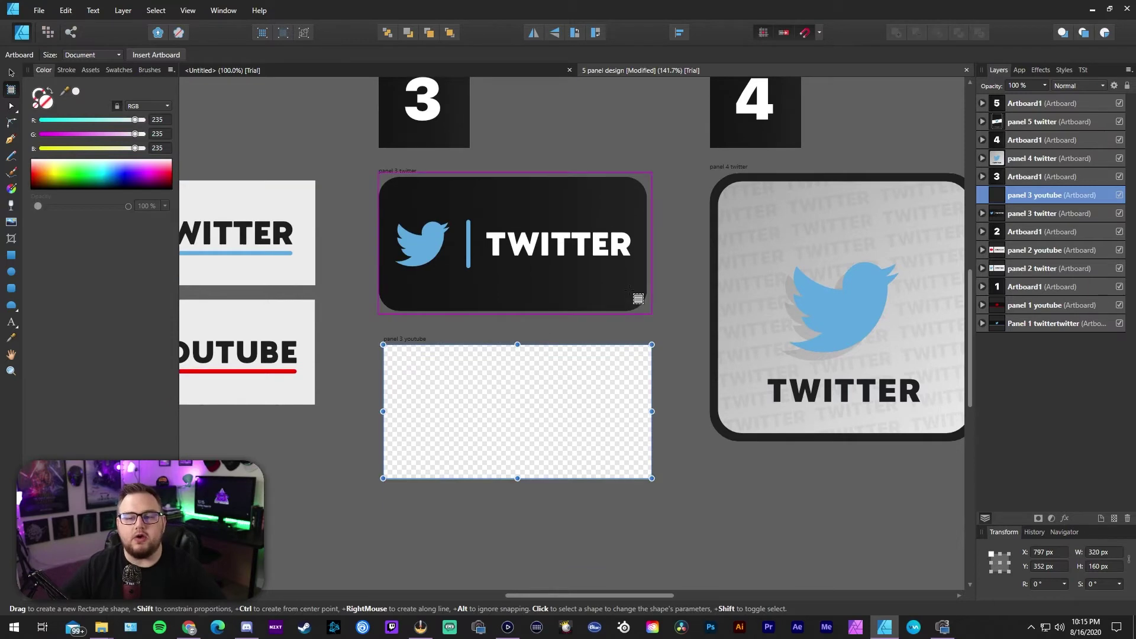
key(z)
drag(453, 233, 664, 234)
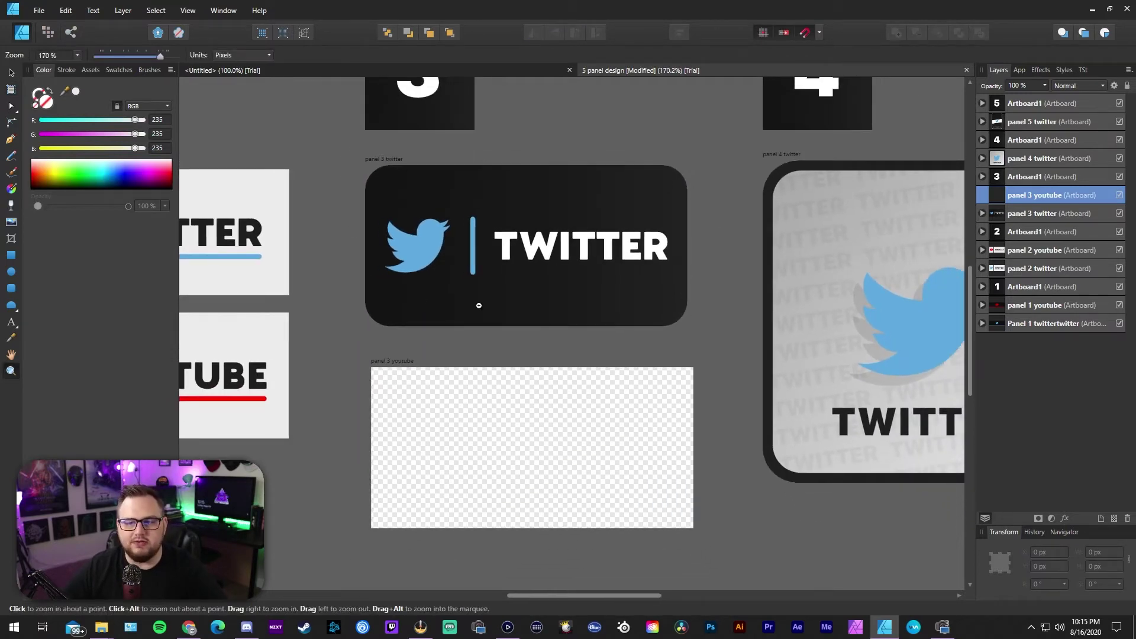
key(v)
click(495, 371)
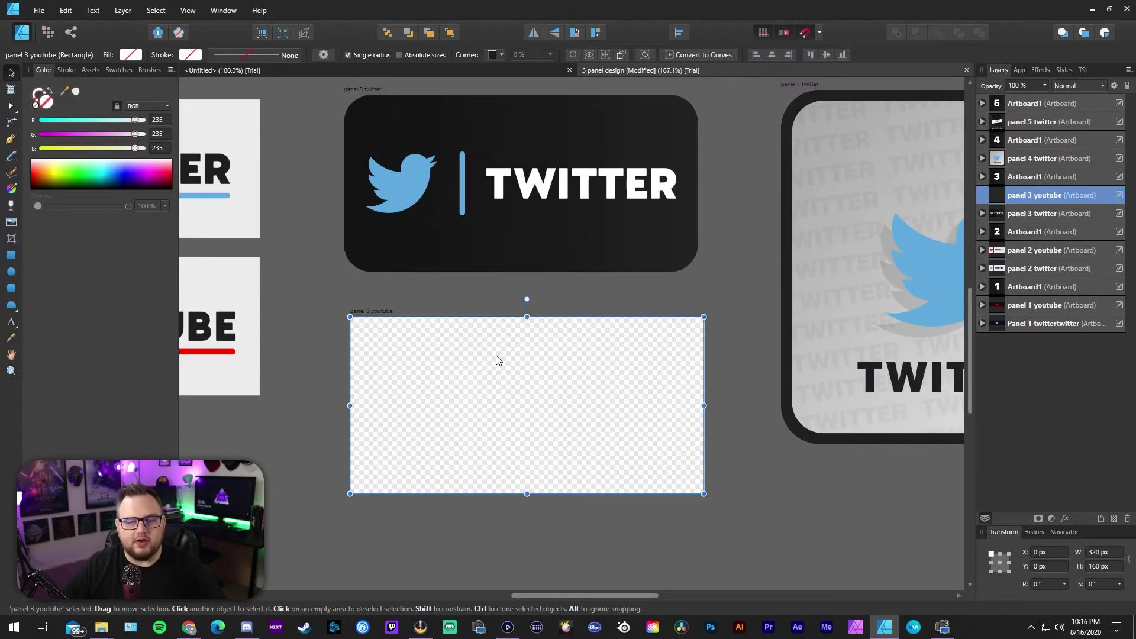
click(11, 124)
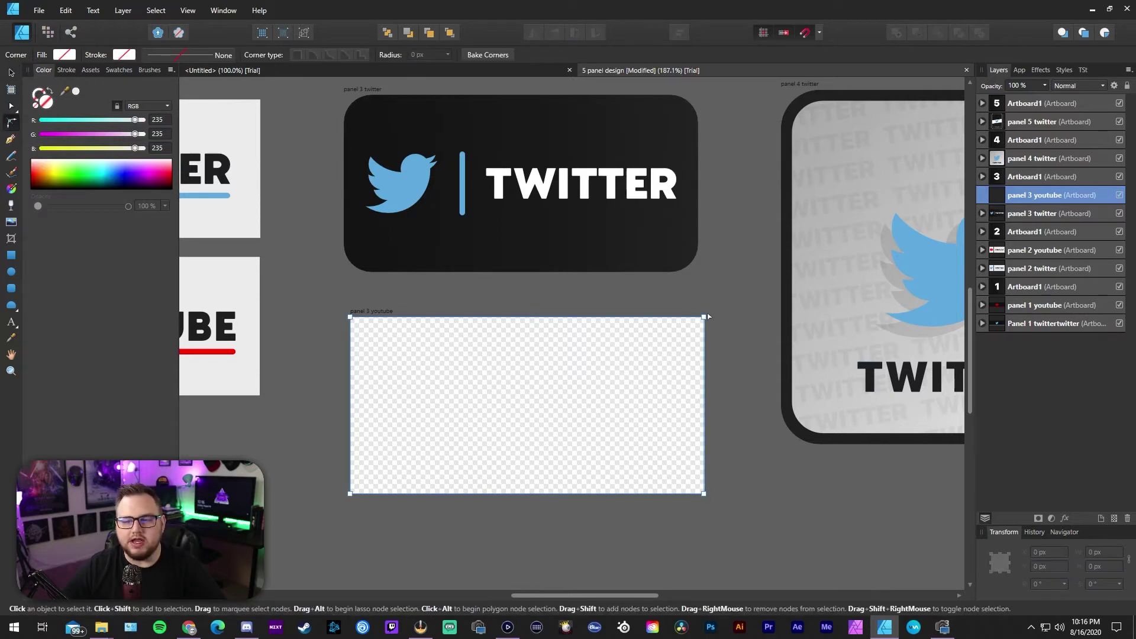
drag(726, 298, 311, 530)
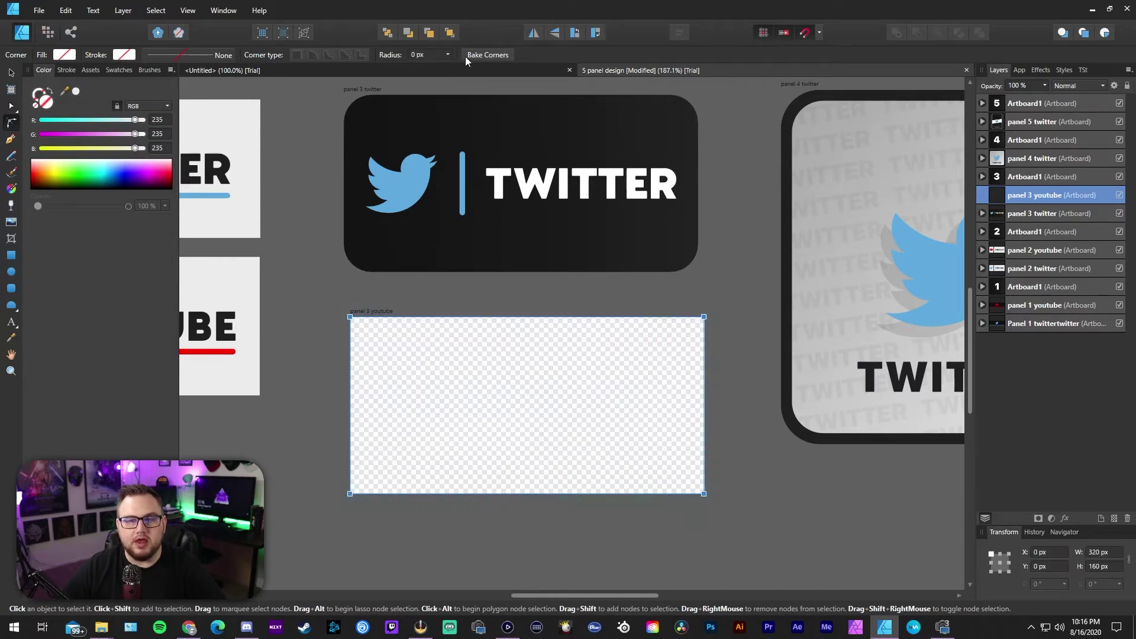
click(448, 54)
drag(450, 67, 491, 67)
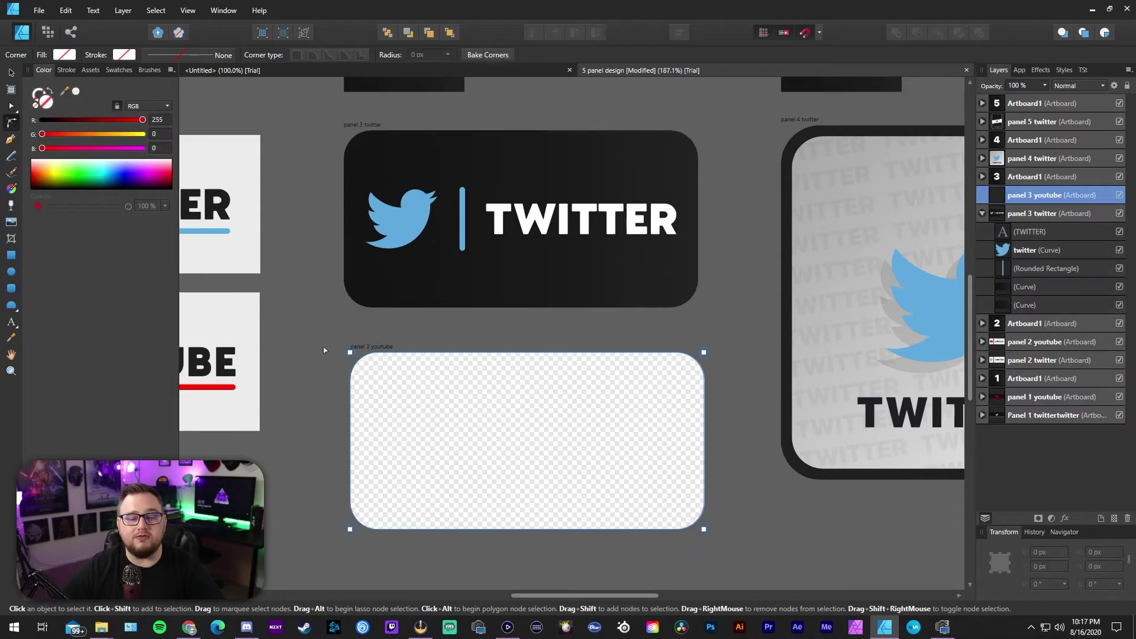
click(323, 347)
Draw a red rectangle over the panel 3 youtube artboard and snap its edges to the artboard's 320 by 160 px bounds
scroll(586, 388, down, 3)
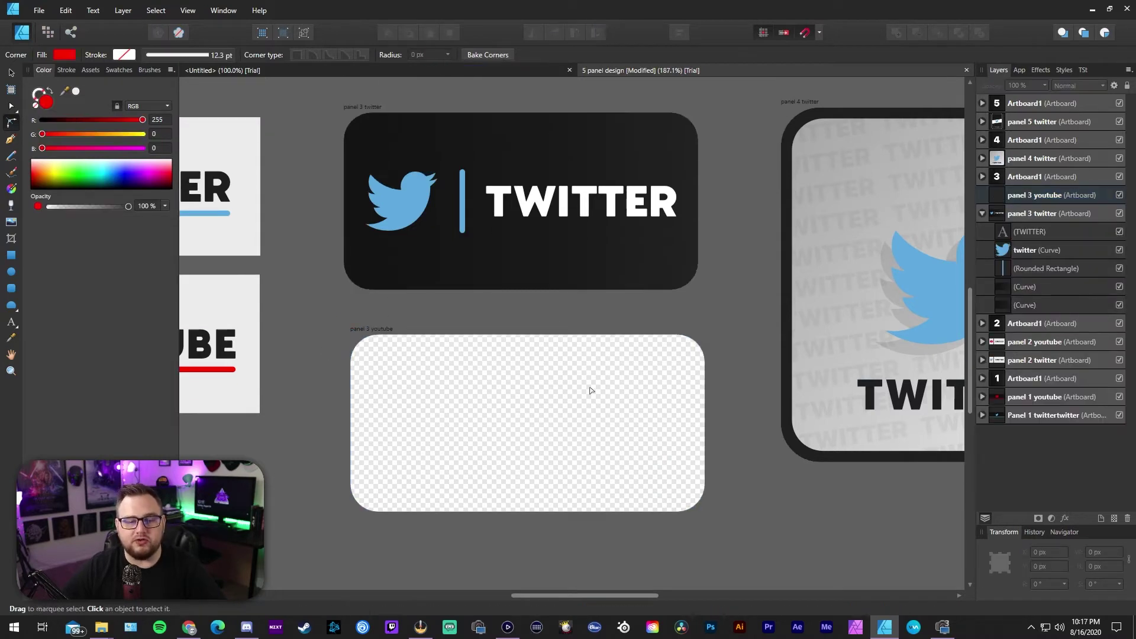
scroll(447, 363, up, 1)
scroll(563, 369, down, 2)
key(z)
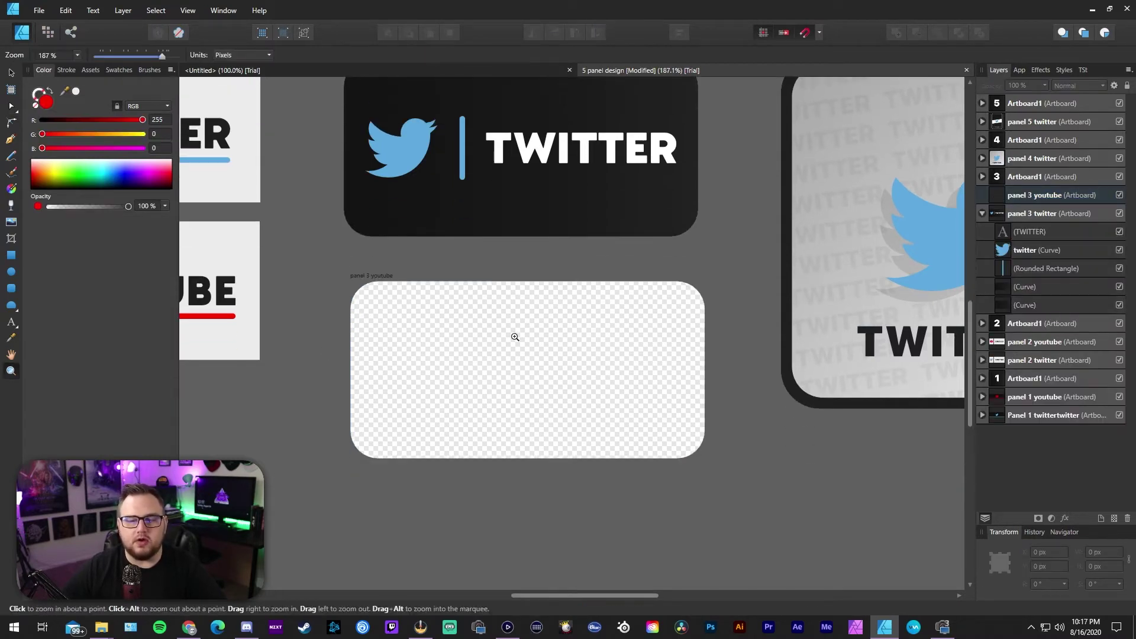
click(515, 335)
click(11, 255)
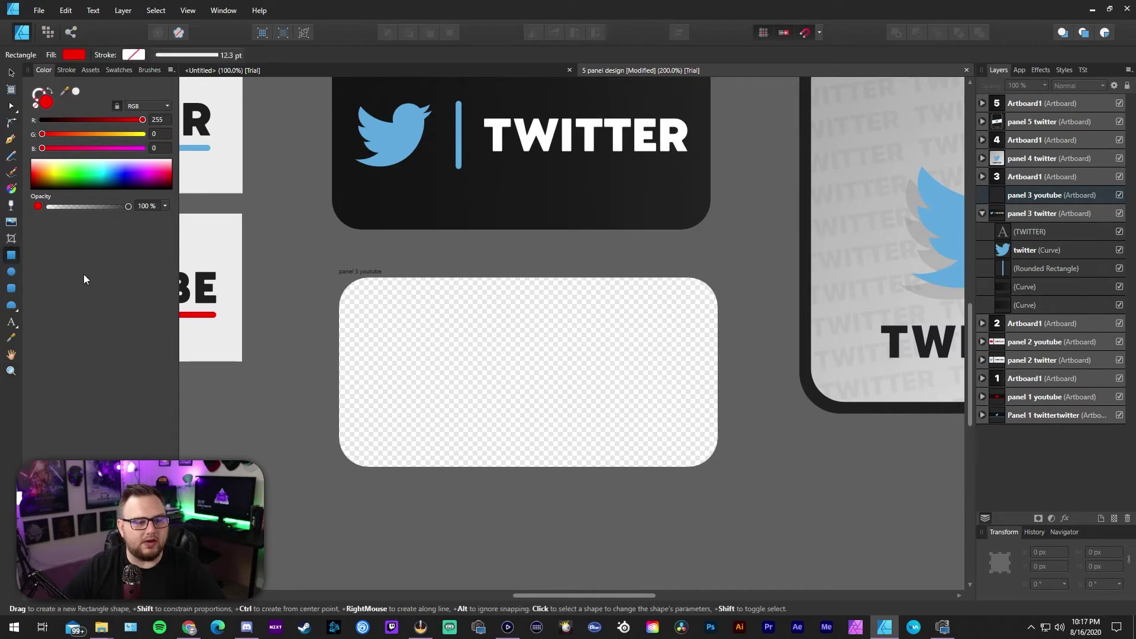
mouse_move(309, 256)
mouse_down()
mouse_move(362, 303)
mouse_move(756, 491)
mouse_move(724, 476)
mouse_move(742, 485)
mouse_up()
drag(309, 255, 332, 263)
drag(741, 374, 717, 373)
drag(525, 484, 525, 466)
drag(331, 364, 339, 365)
drag(523, 265, 524, 279)
scroll(675, 291, up, 2)
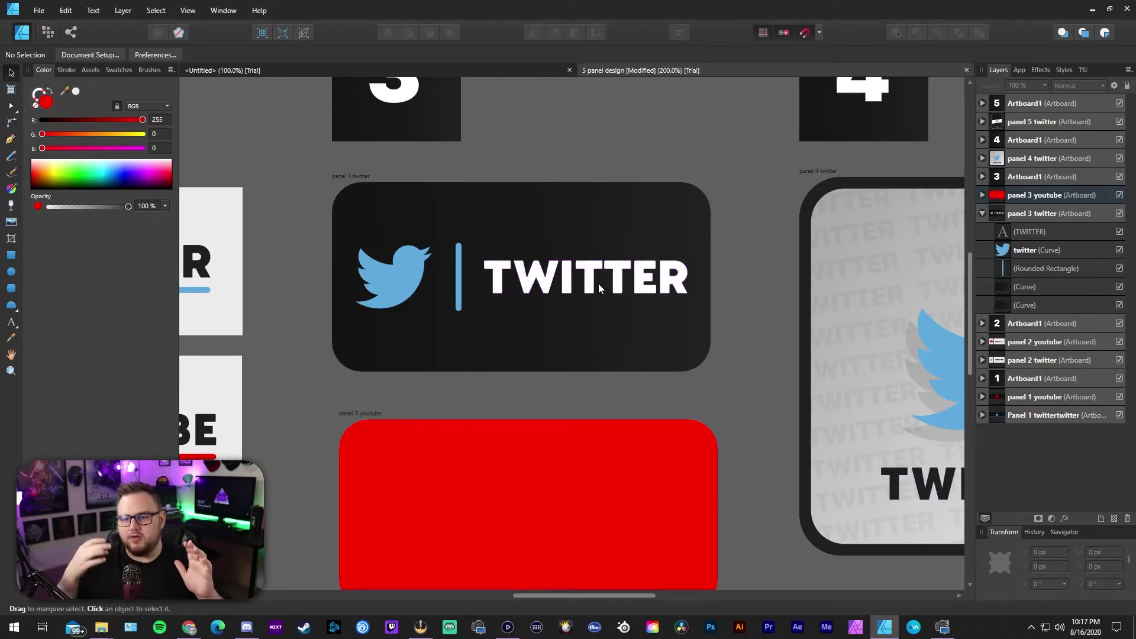
scroll(598, 283, down, 1)
click(578, 382)
click(754, 307)
click(615, 383)
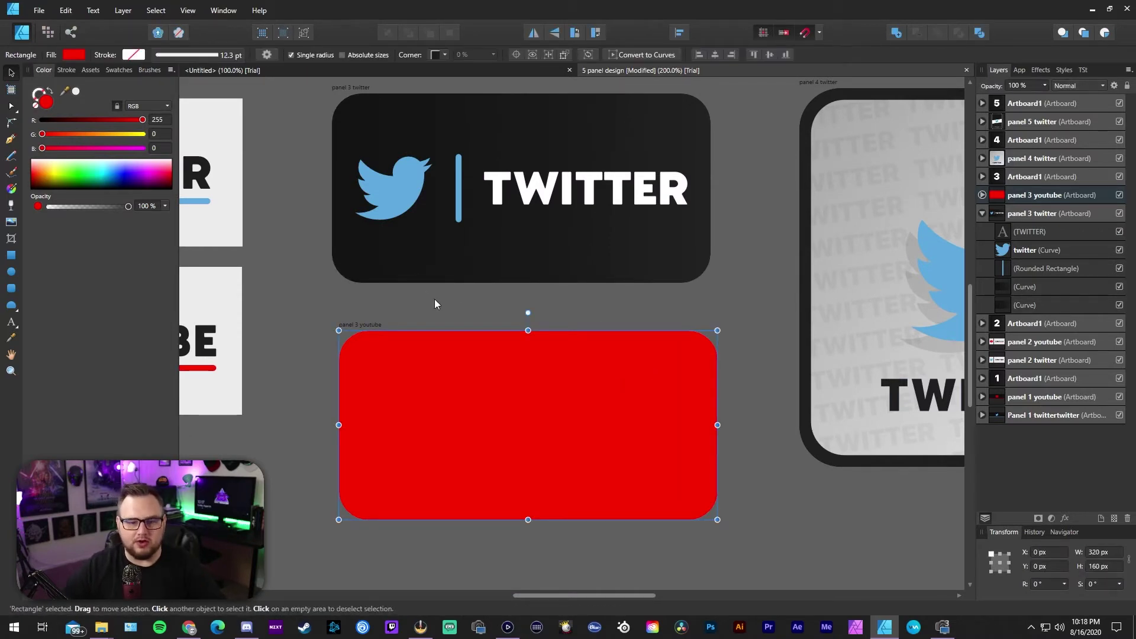
click(286, 265)
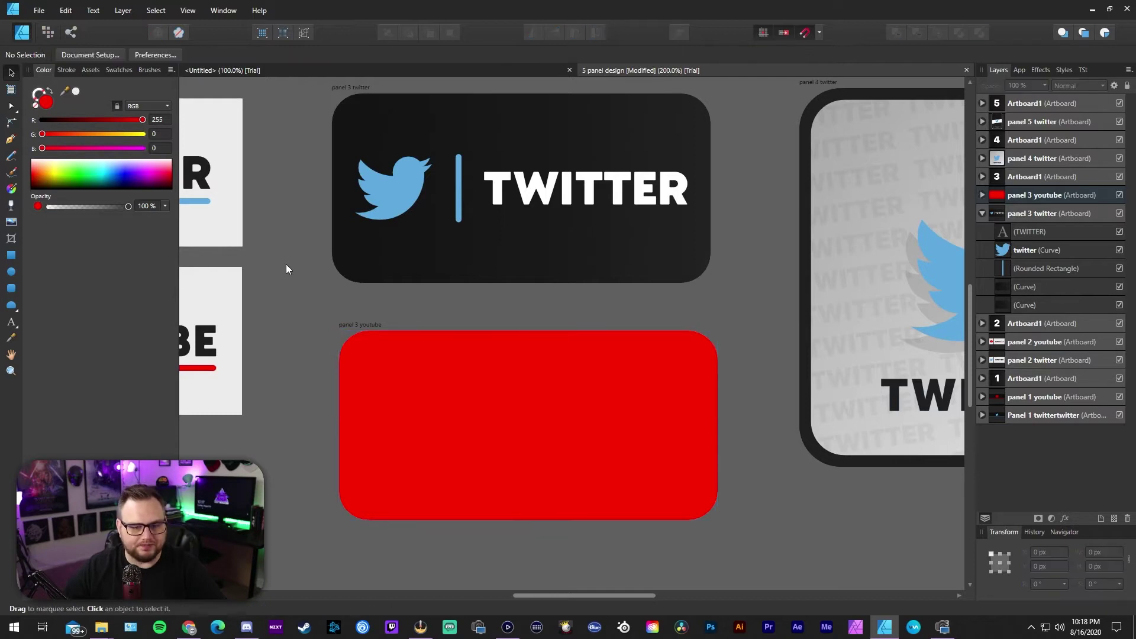
Apply a linear gradient fill across the full width of the red rectangle in panel 3 youtube
click(474, 370)
click(982, 212)
click(982, 196)
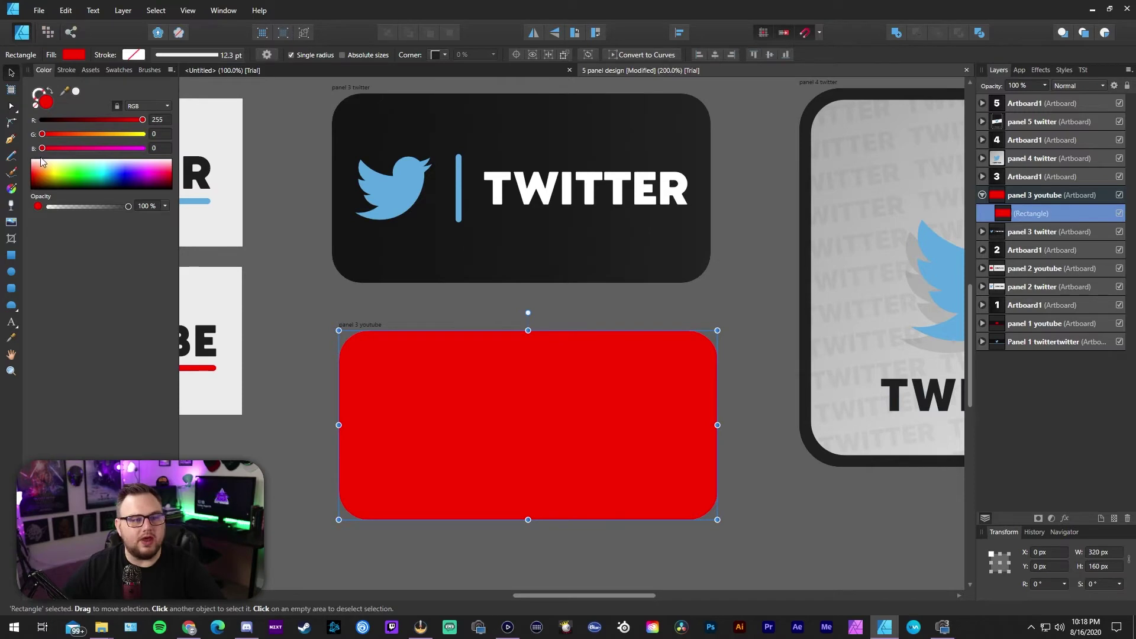
click(12, 189)
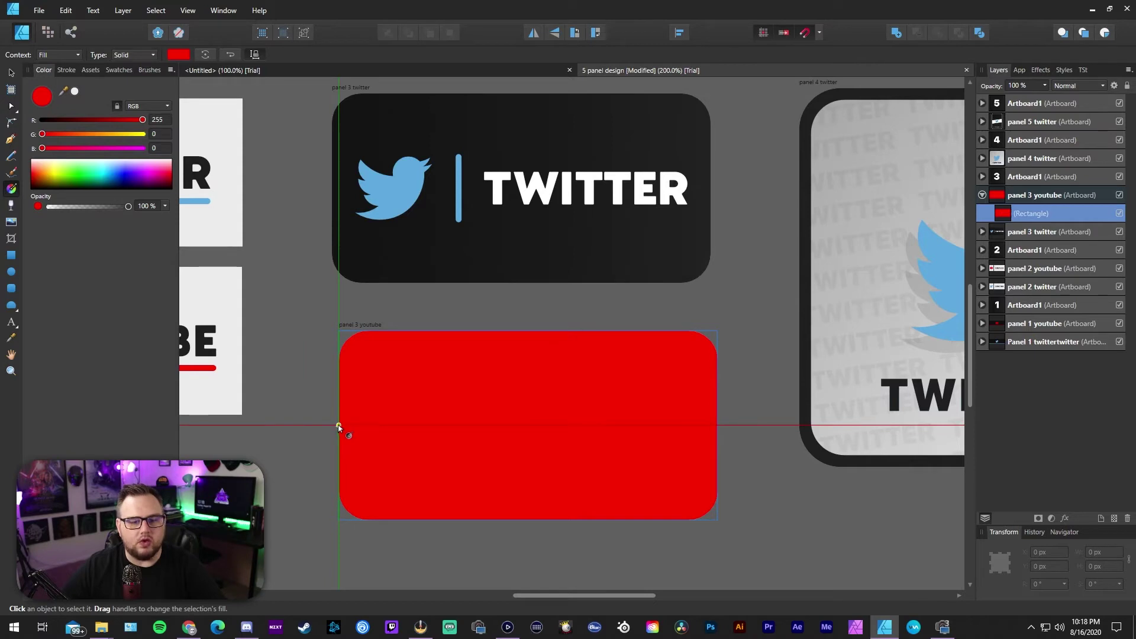
drag(339, 425, 710, 340)
drag(338, 426, 403, 493)
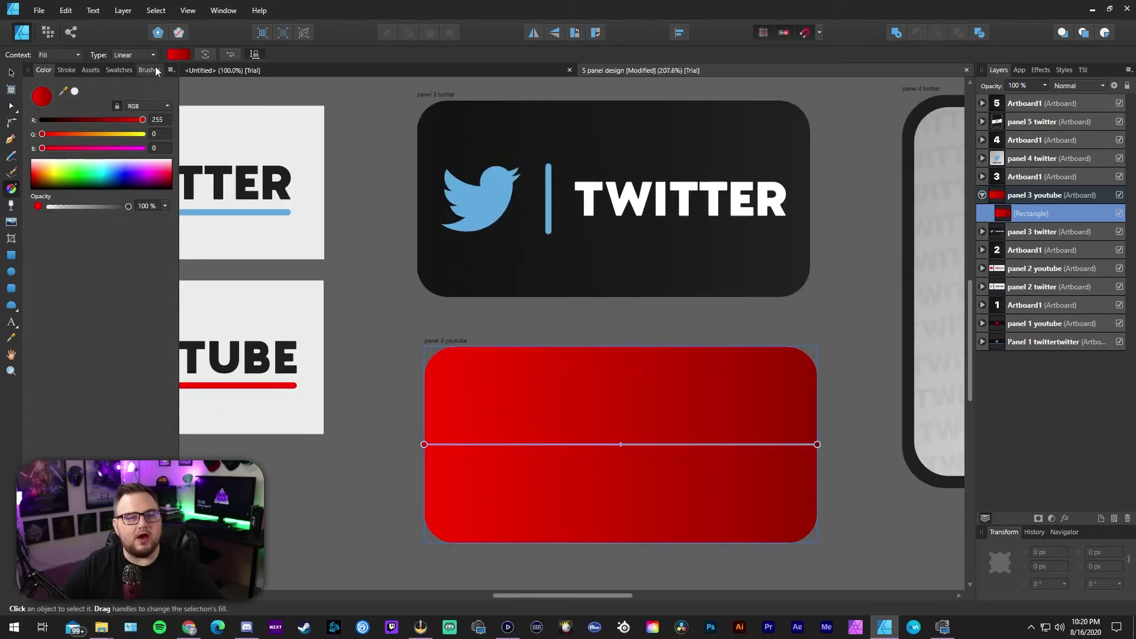
Recolour the rectangle's gradient to near-black, setting the start stop to gray 8 and the end stop to a dark grey
click(176, 57)
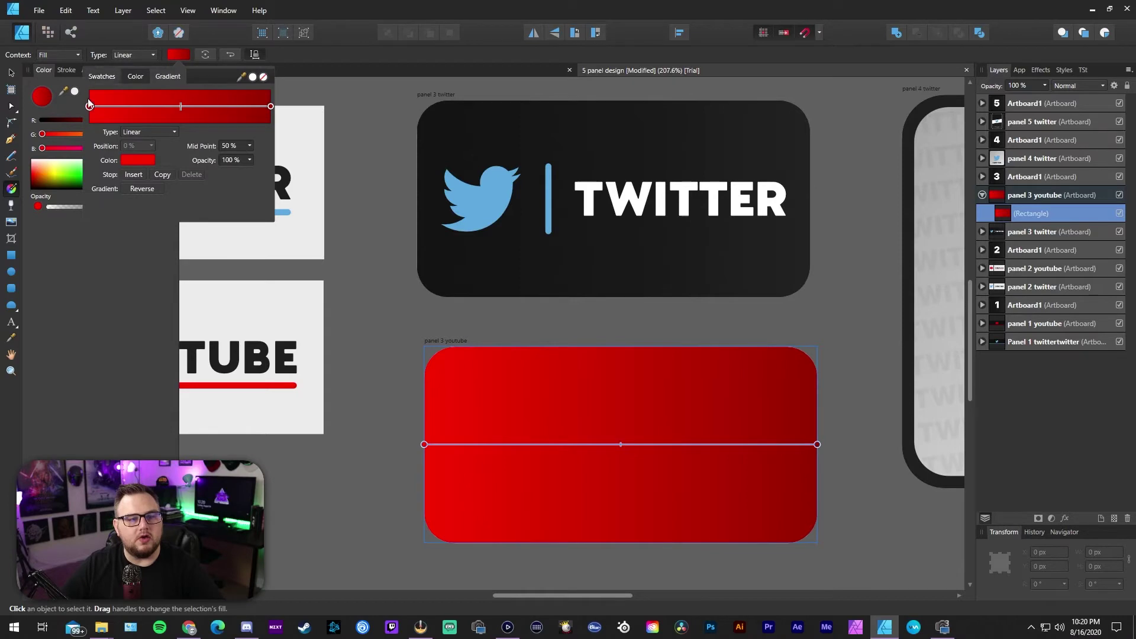
click(142, 160)
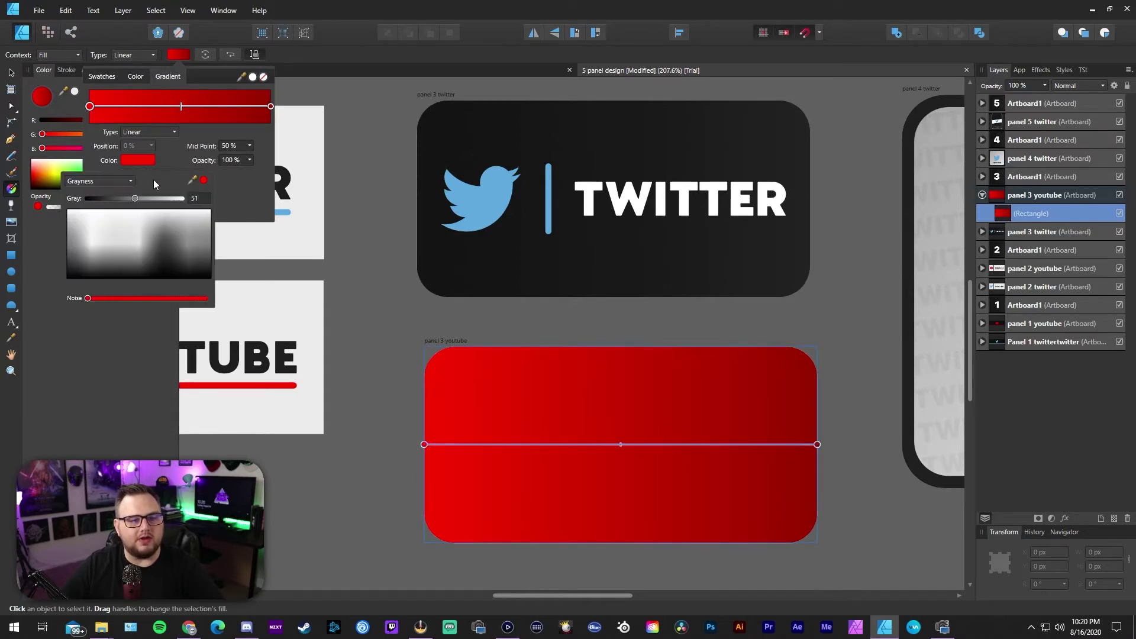
drag(139, 200, 95, 200)
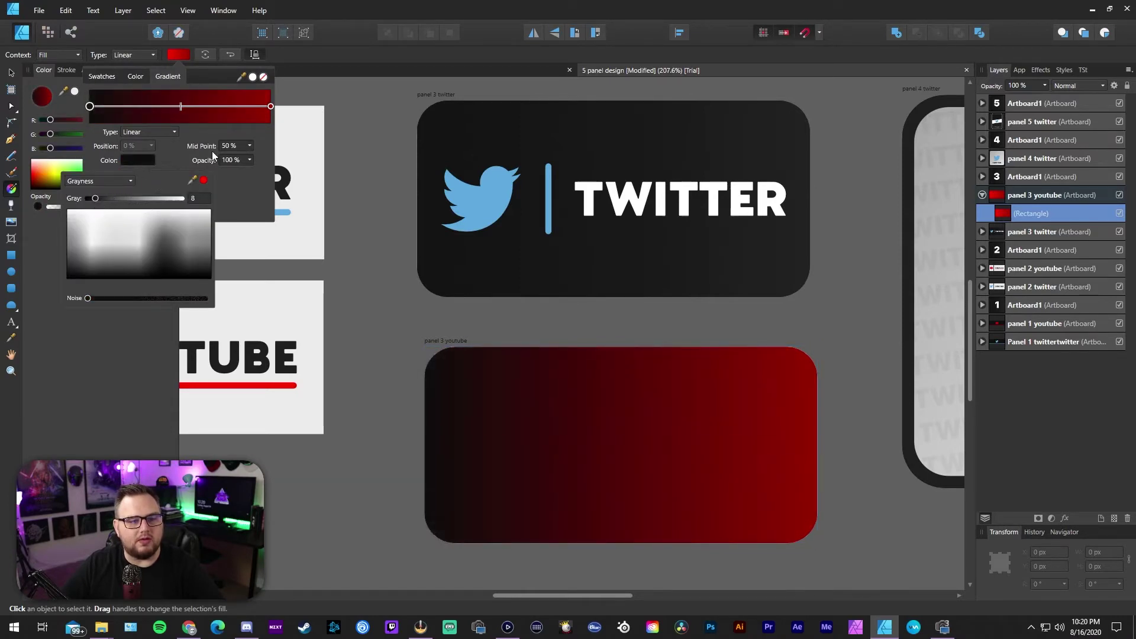
click(271, 107)
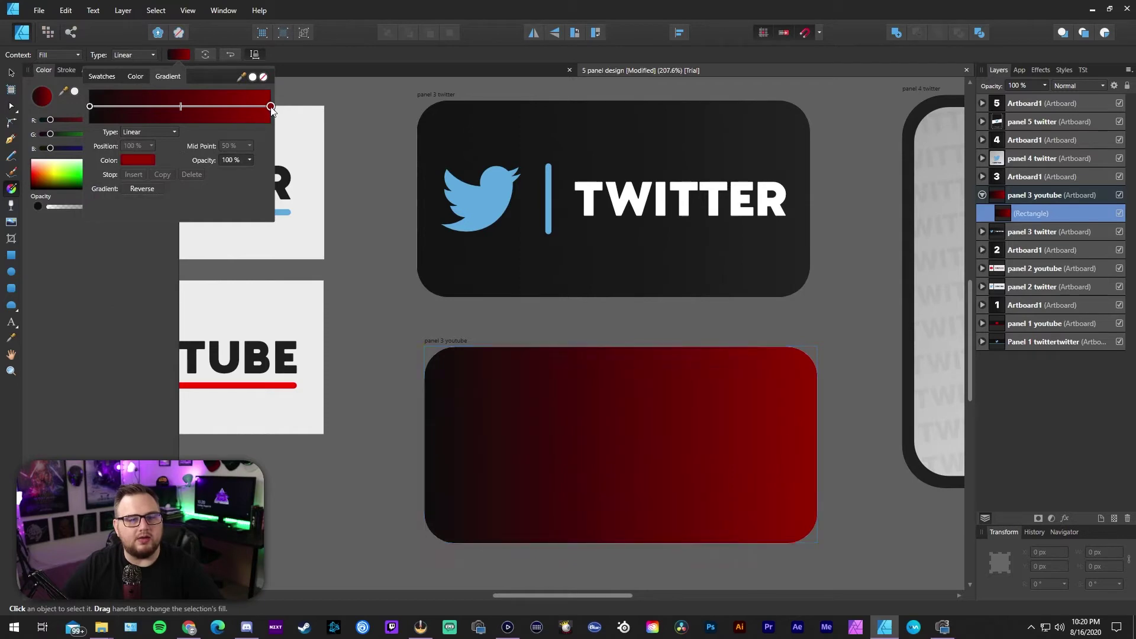
click(142, 158)
drag(115, 199, 102, 200)
click(388, 313)
click(391, 320)
drag(653, 356, 613, 348)
Add the text YOUTUBE to panel 3 youtube in Charlevoix Pro Black at 38.5 pt, matching the TWITTER text above
key(t)
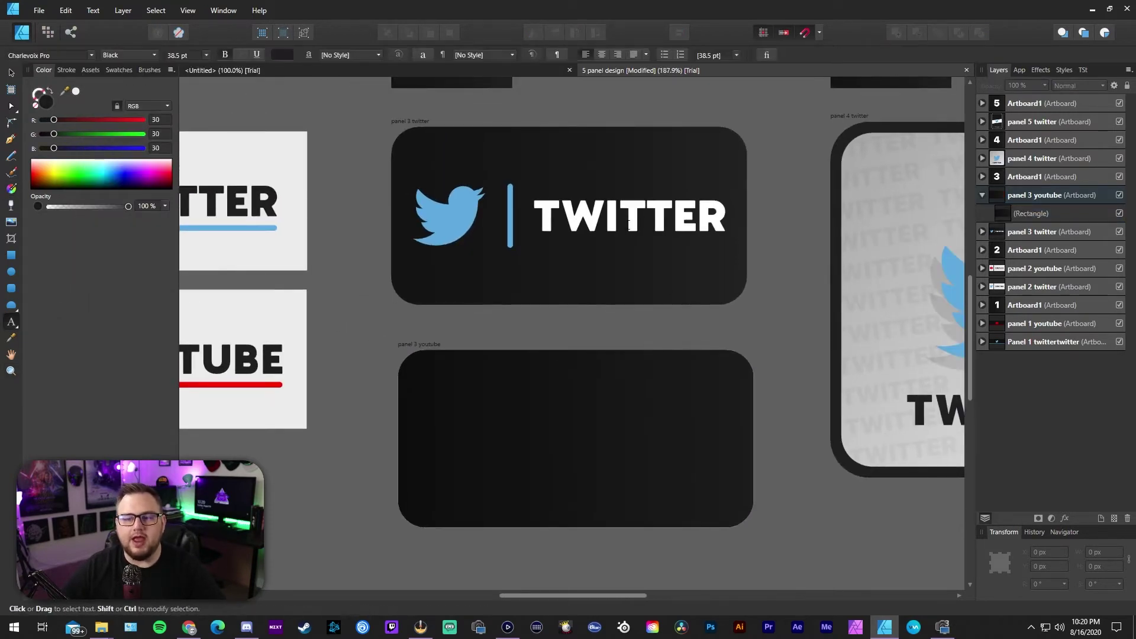
click(618, 213)
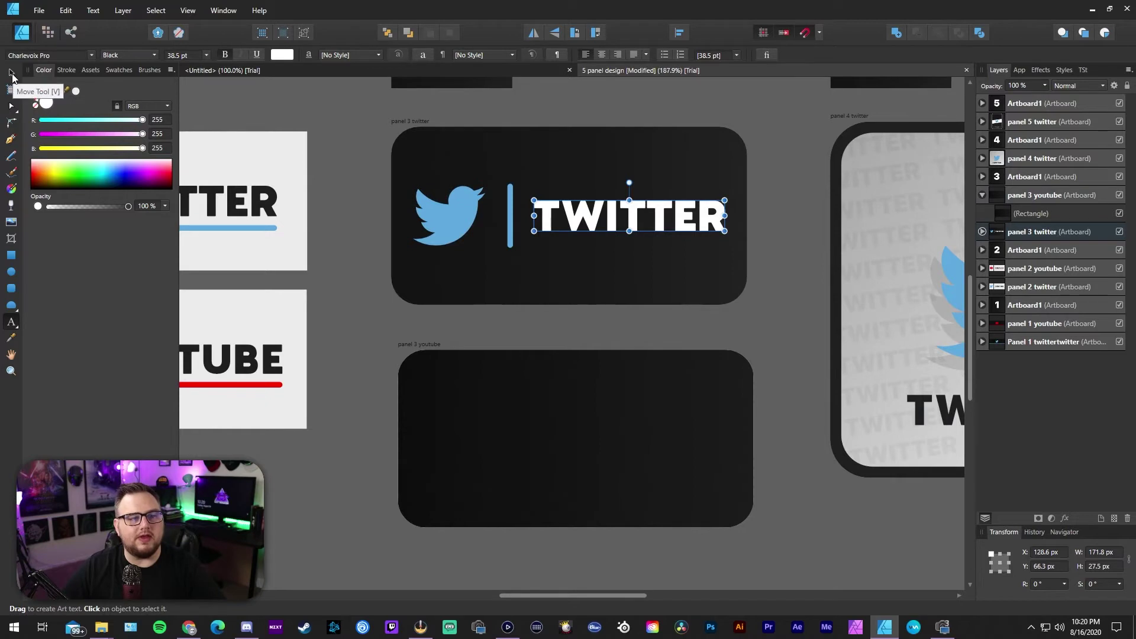
click(12, 73)
click(758, 325)
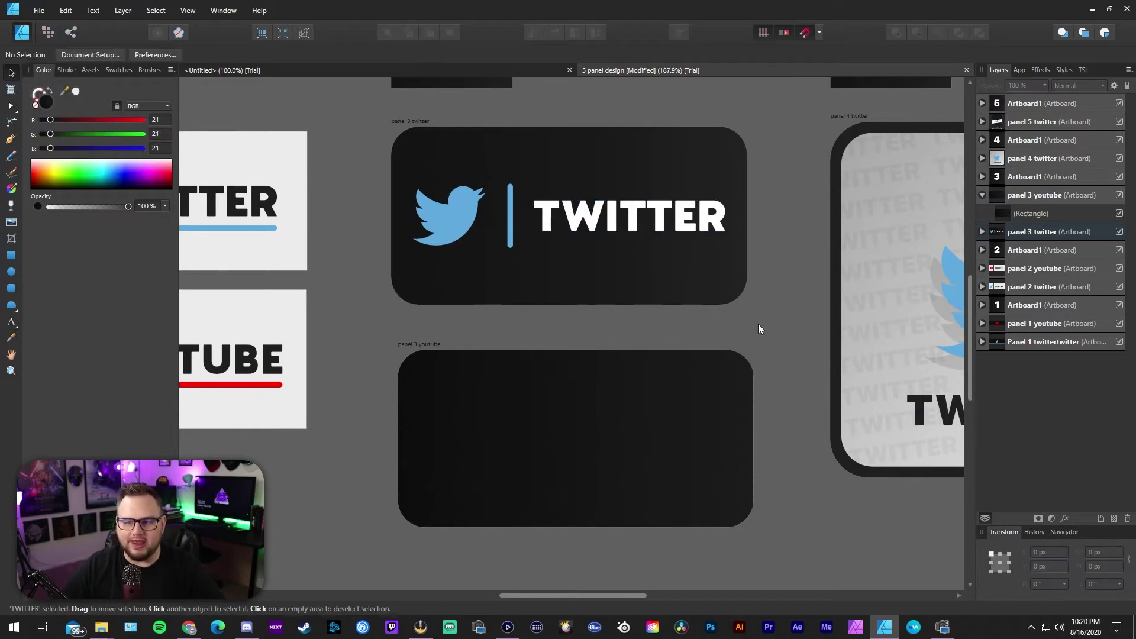
click(577, 441)
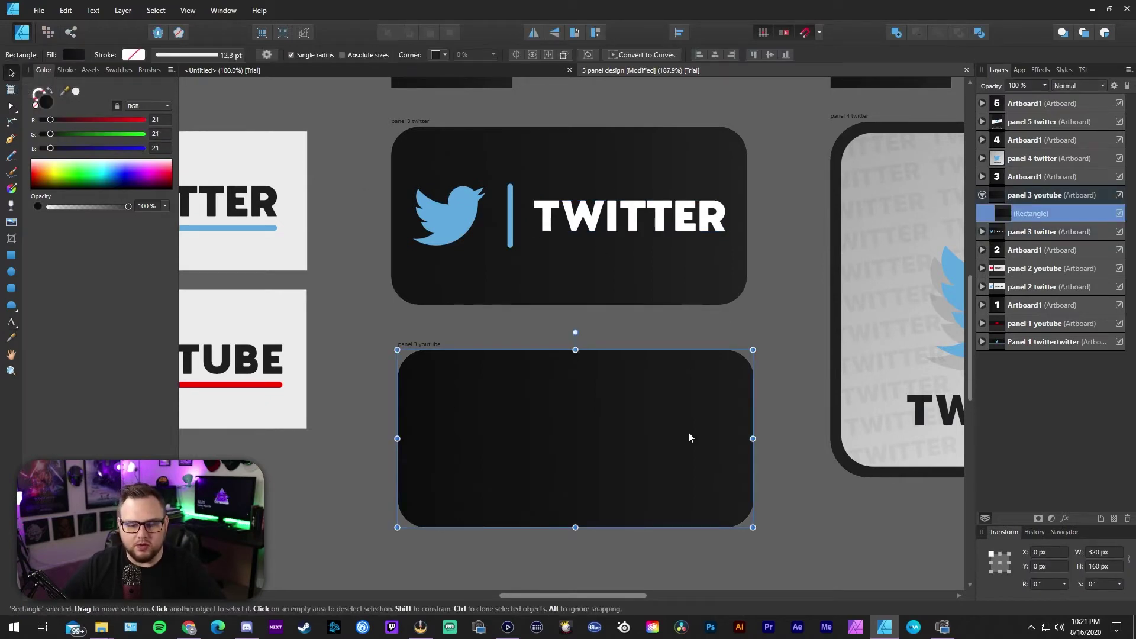
click(10, 323)
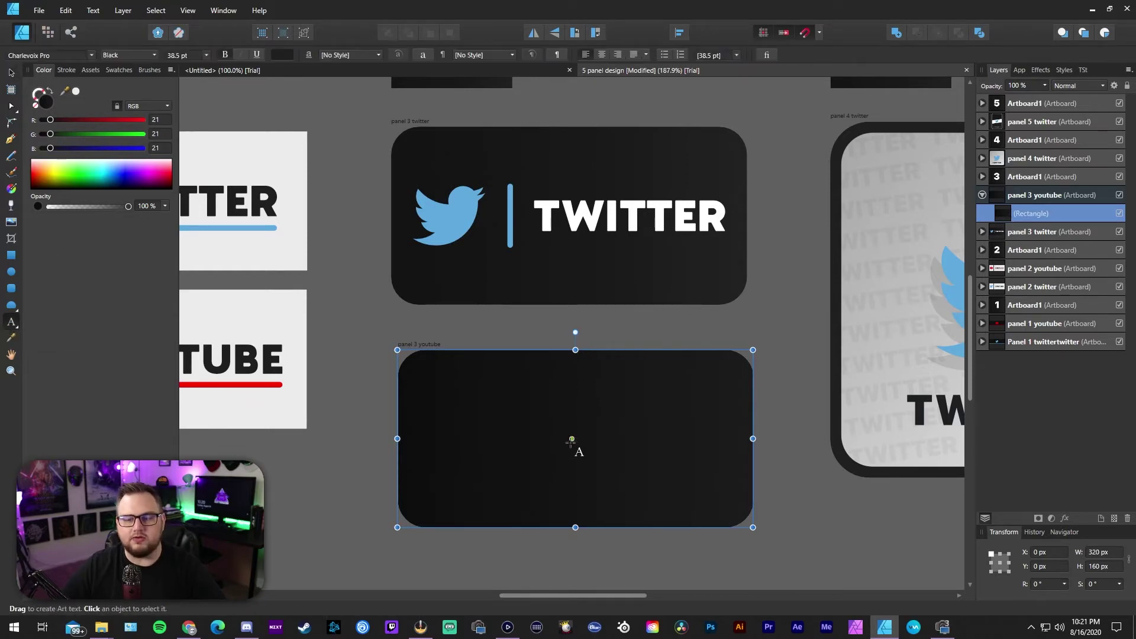
click(557, 451)
text(YOUTUBE)
key(Escape)
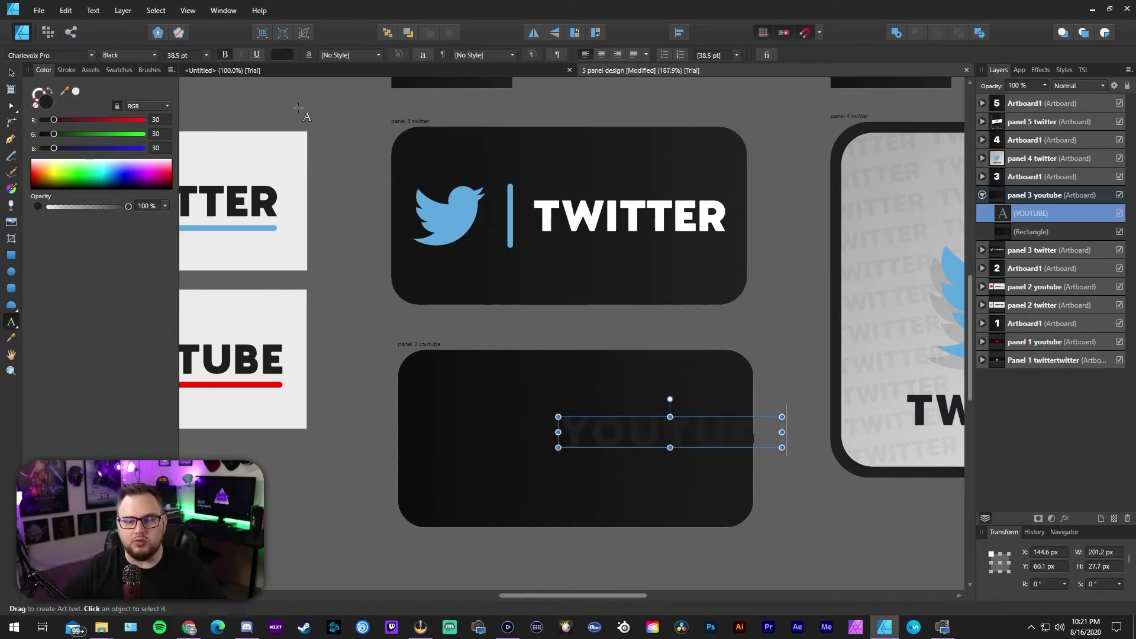
Colour the YOUTUBE text off-white F0F0F0 and place it at about X 114 px, Y 66 px in panel 3 youtube
click(11, 73)
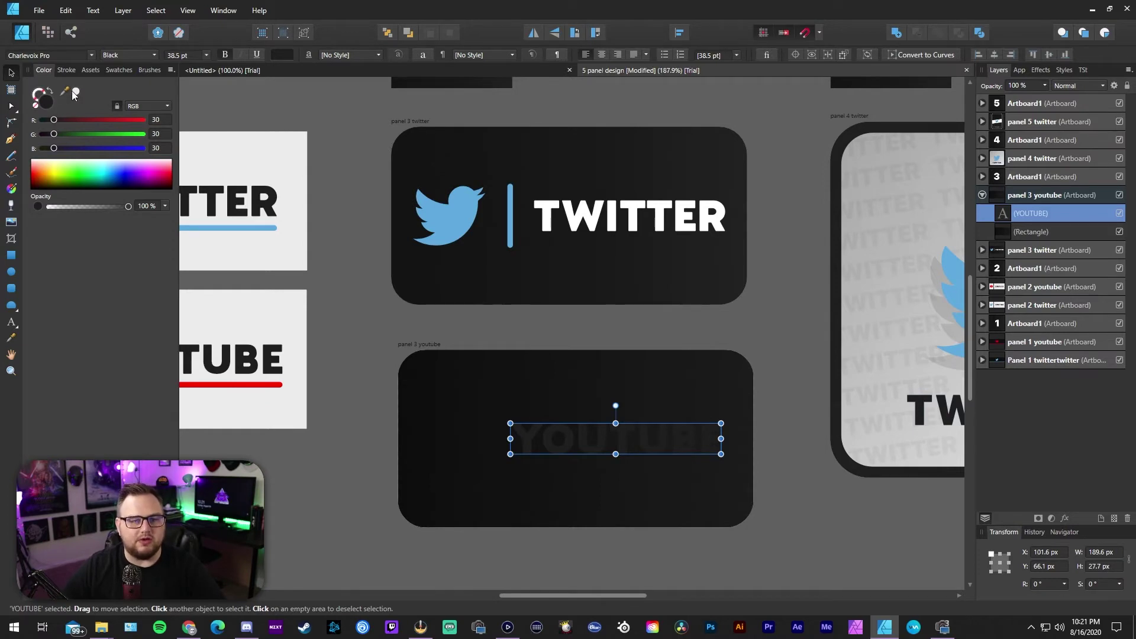
double_click(50, 104)
drag(438, 340, 293, 211)
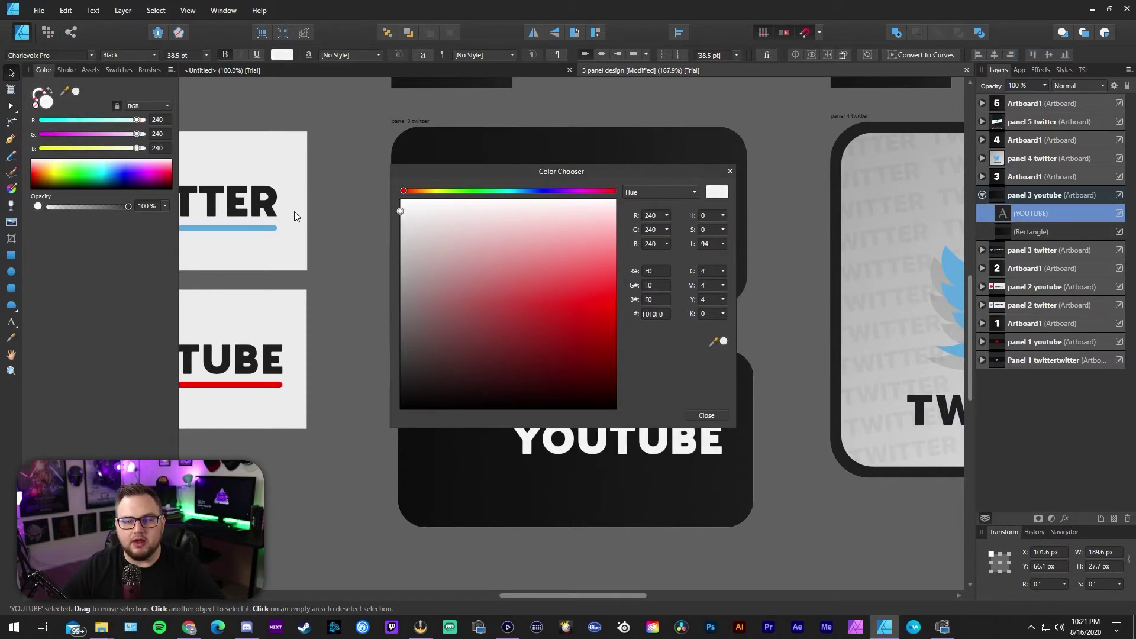
click(731, 172)
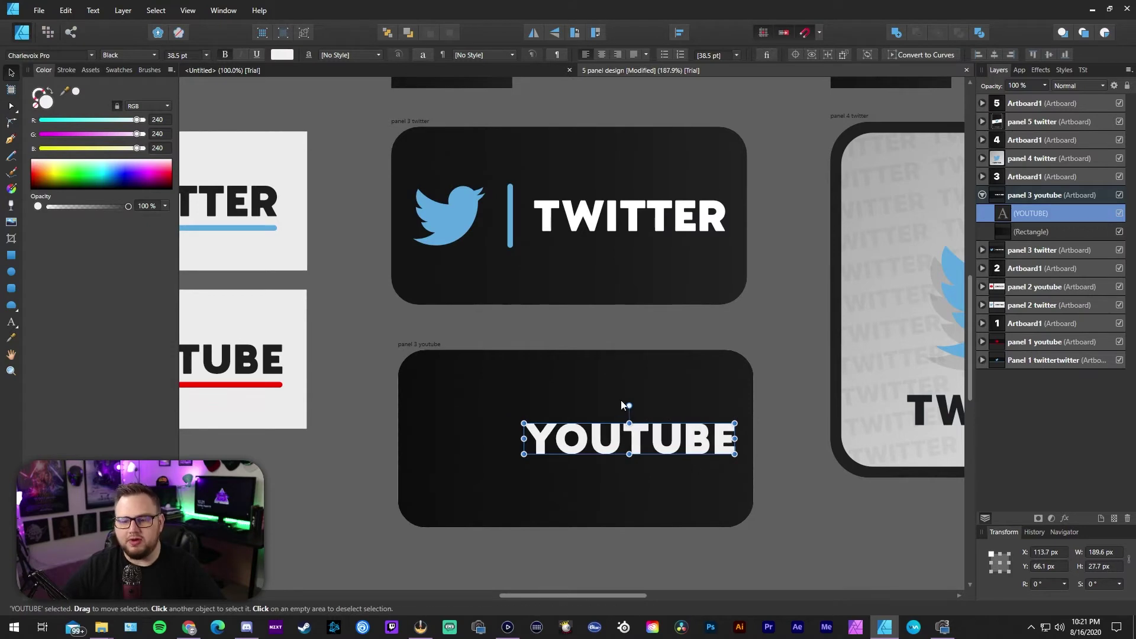
click(634, 468)
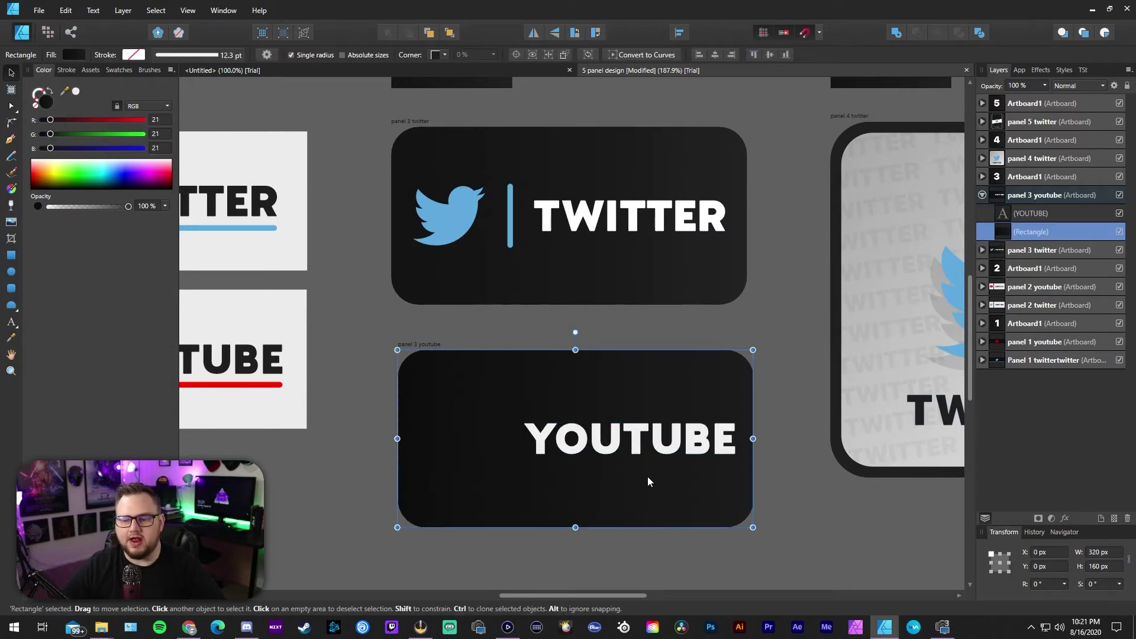
Draw a narrow vertical rounded rectangle of about 6 × 48 px just left of the YOUTUBE text in panel 3 youtube
click(787, 454)
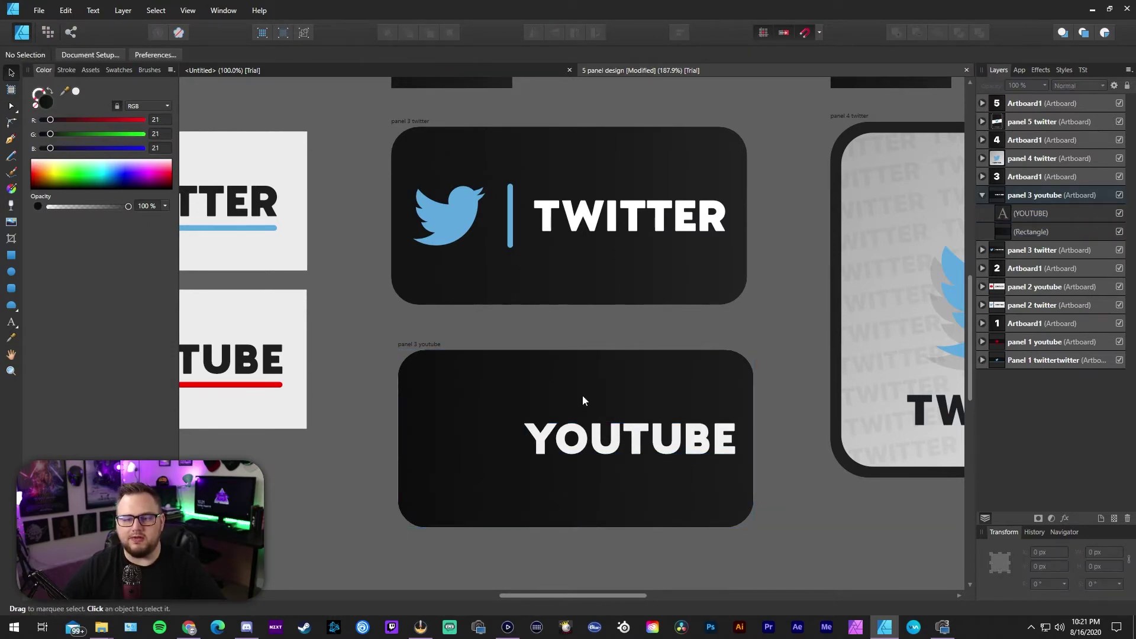
click(12, 289)
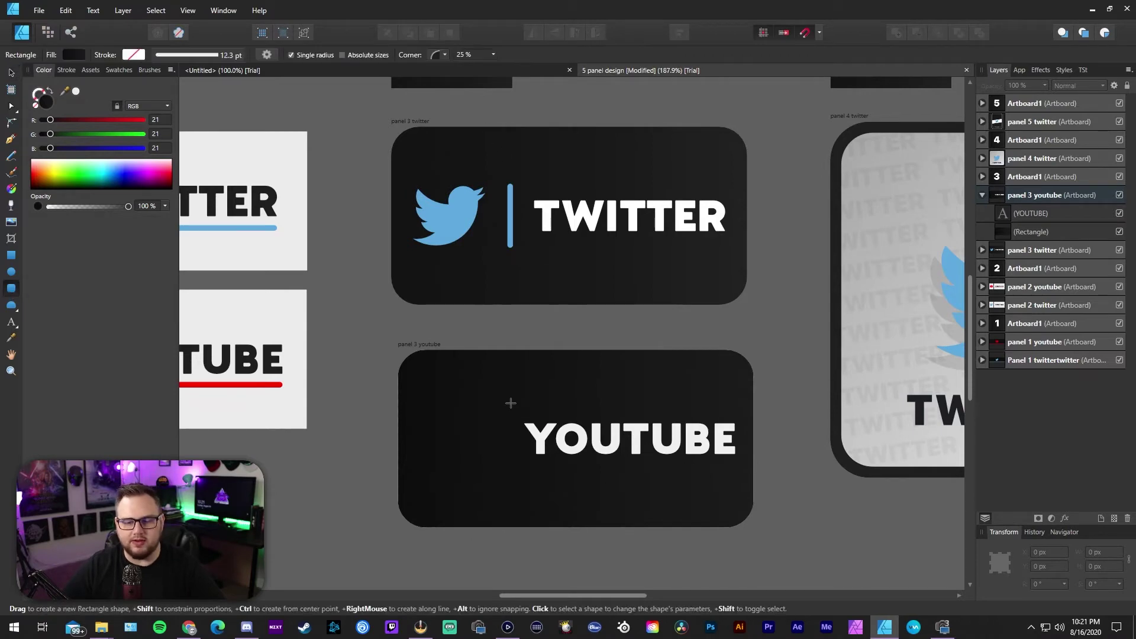
drag(509, 412, 503, 467)
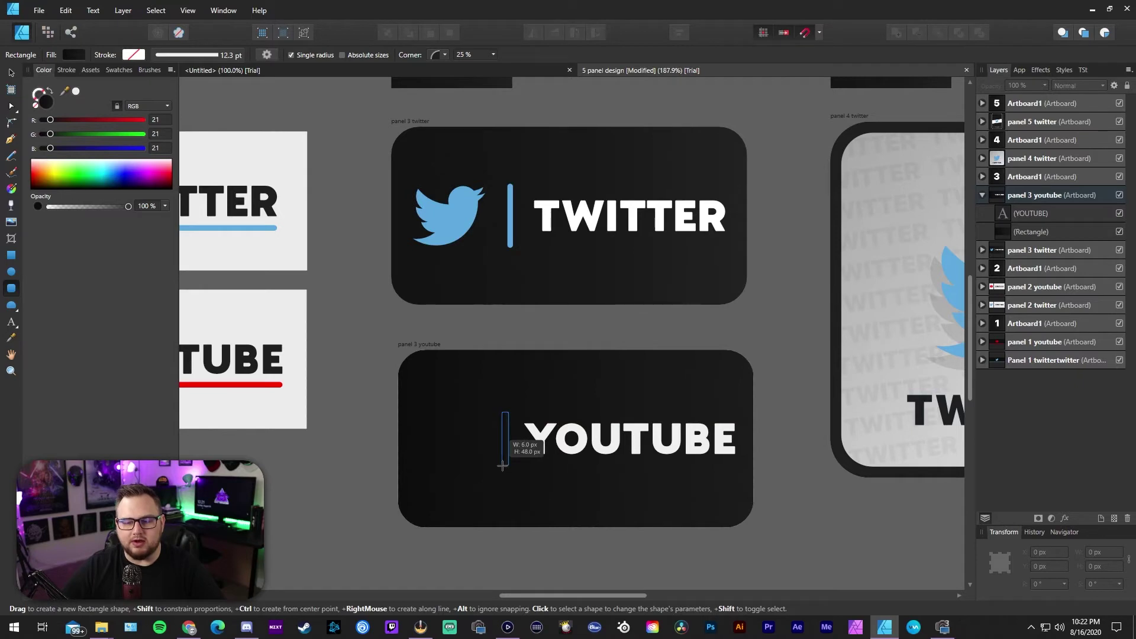
drag(503, 467, 502, 467)
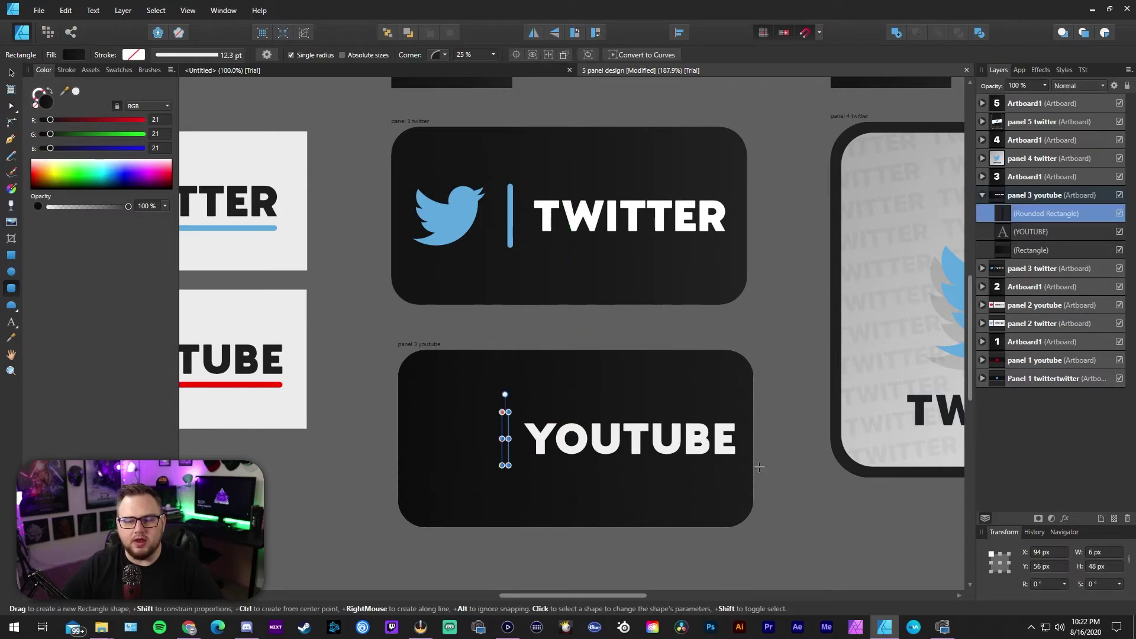
Fill the narrow rounded rectangle beside YOUTUBE with pure red FF0000
double_click(47, 104)
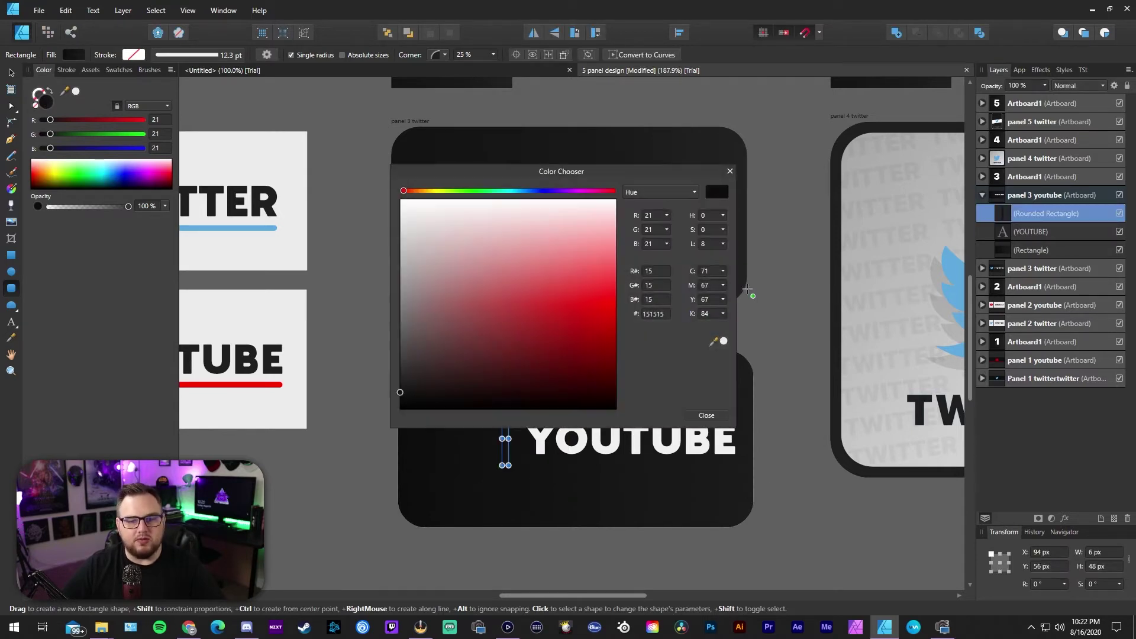
double_click(655, 313)
text(FF0000)
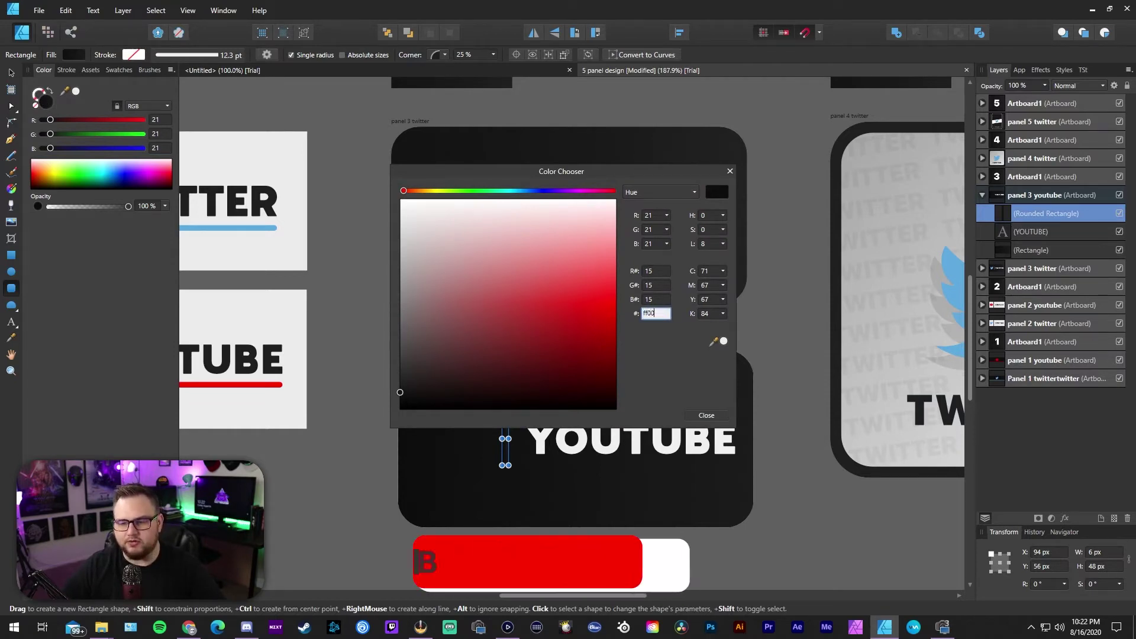
key(Return)
click(707, 415)
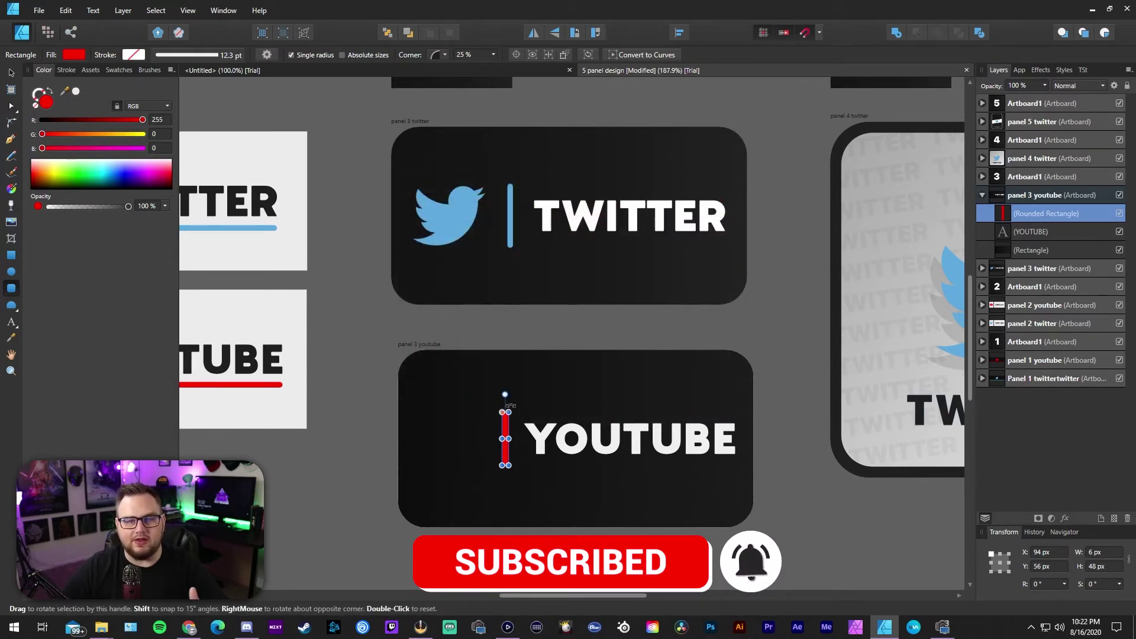
Round the ends of the red divider fully by setting its corner radius to 50 %
click(493, 54)
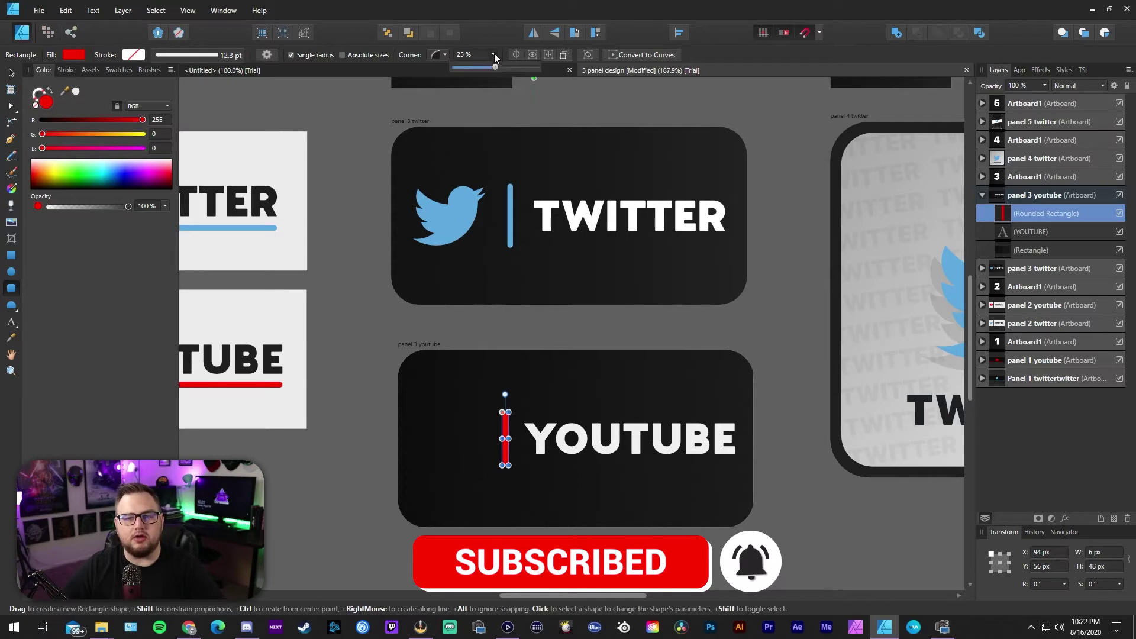
drag(495, 67, 677, 78)
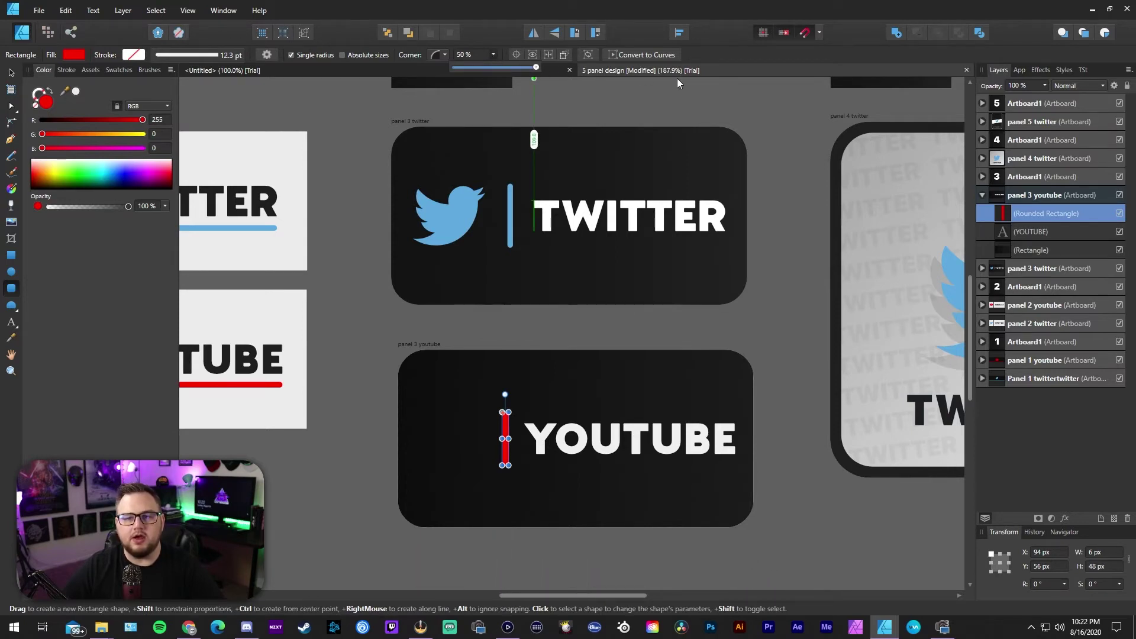
click(12, 73)
click(553, 400)
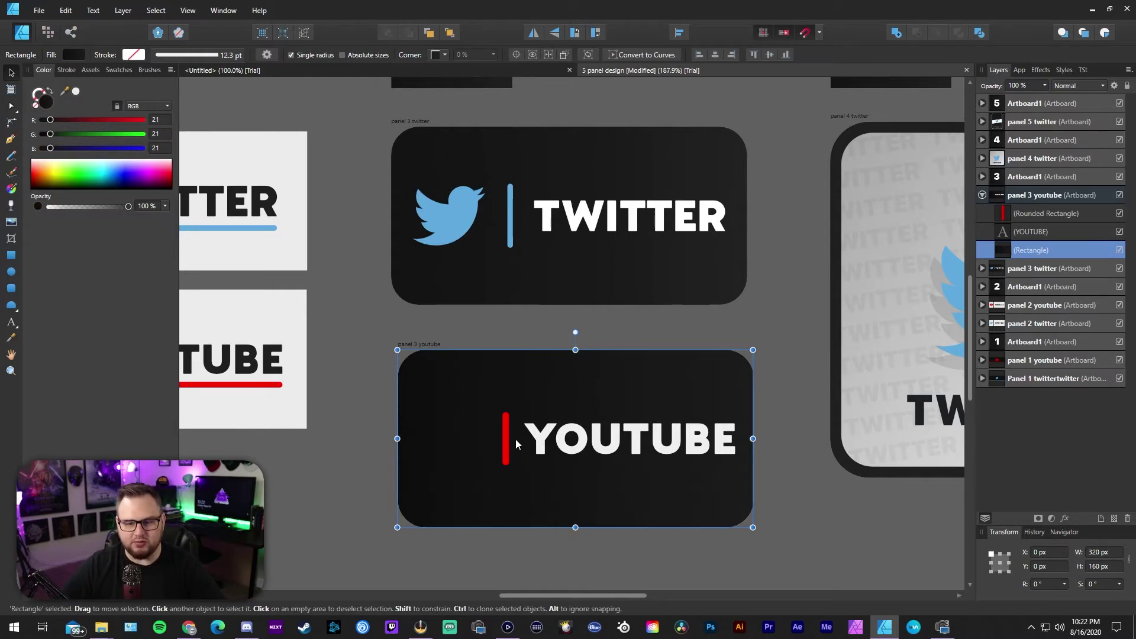
Lengthen the red divider to about 59 px and narrow it to about 4 px, like the blue divider above
click(506, 438)
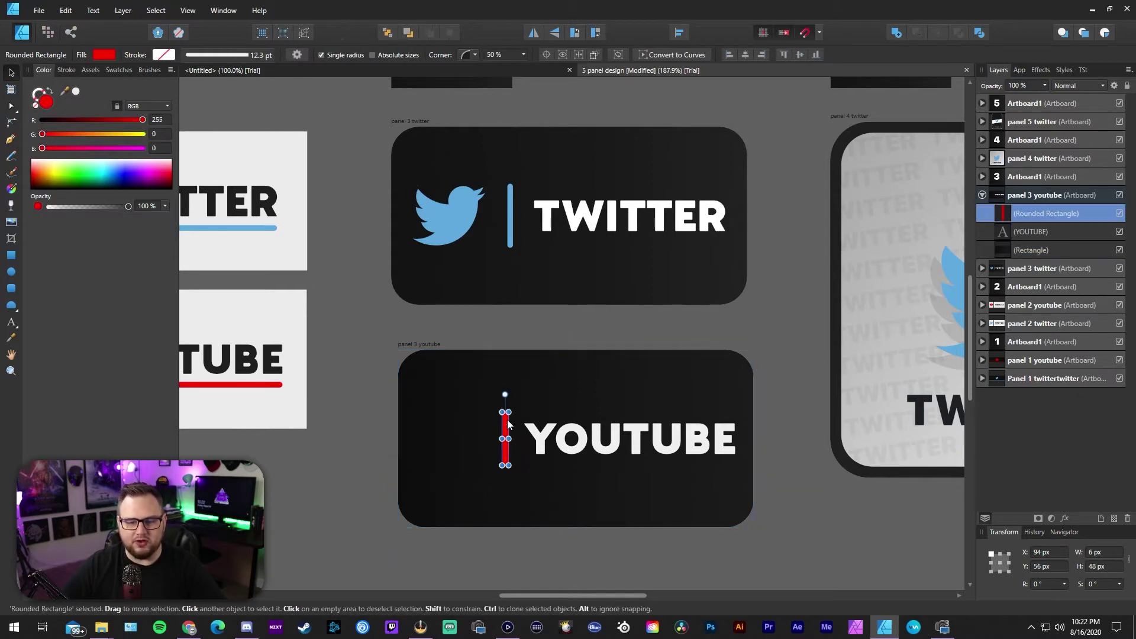
drag(506, 413, 532, 427)
key(z)
key(v)
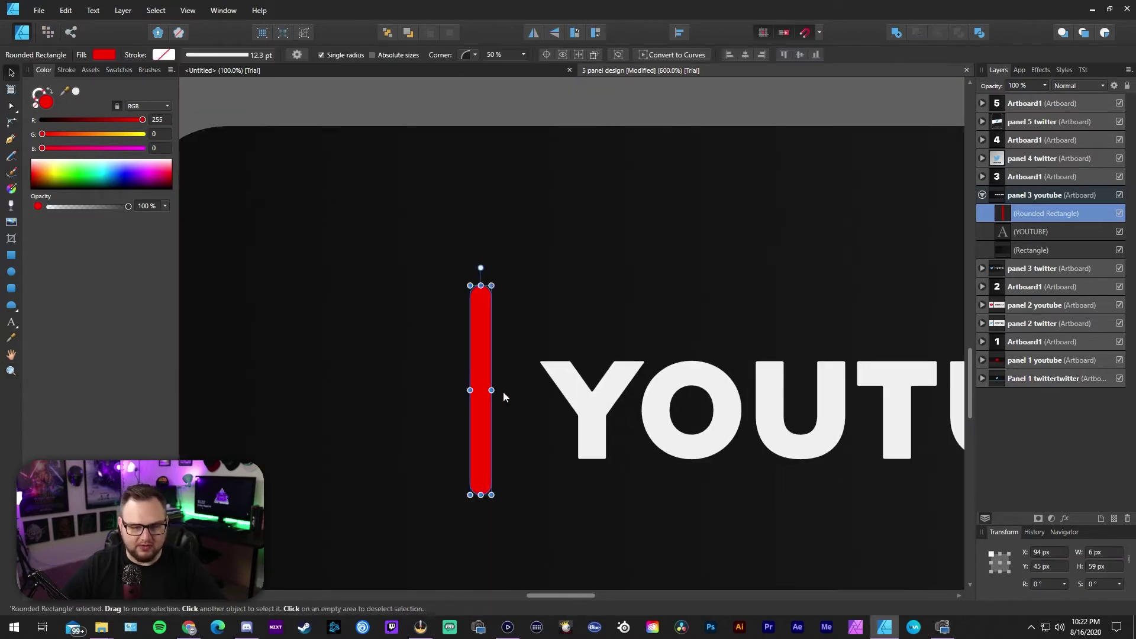
drag(491, 390, 502, 428)
click(708, 484)
drag(708, 484, 352, 482)
drag(674, 473, 499, 389)
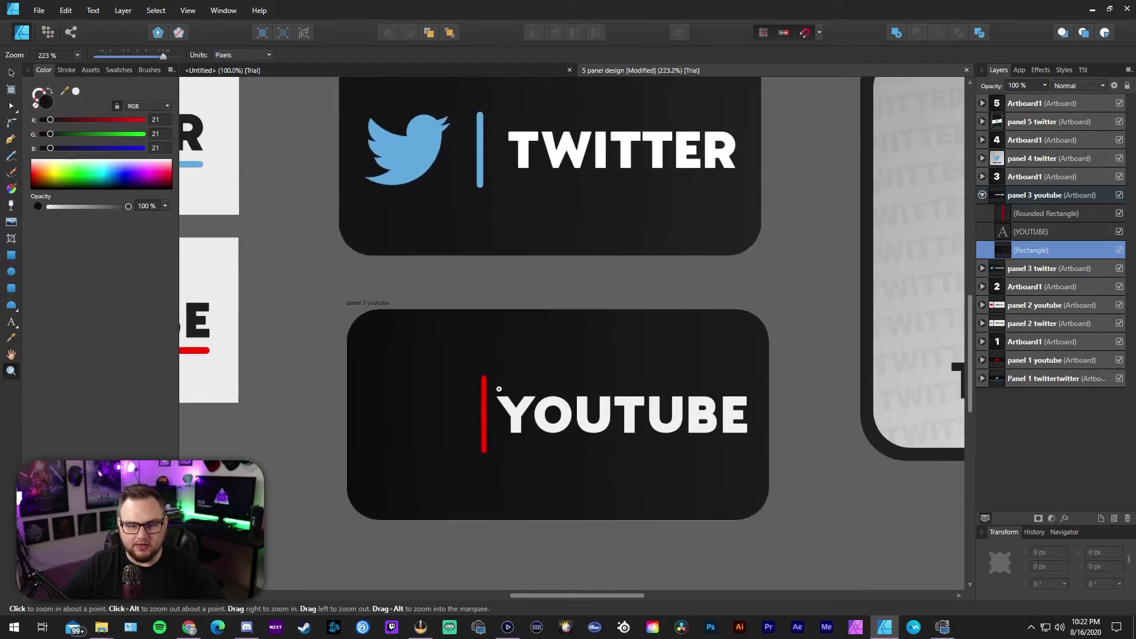
Shorten and slightly thicken the red divider, leaving a wider gap between it and the YOUTUBE text
key(v)
click(484, 429)
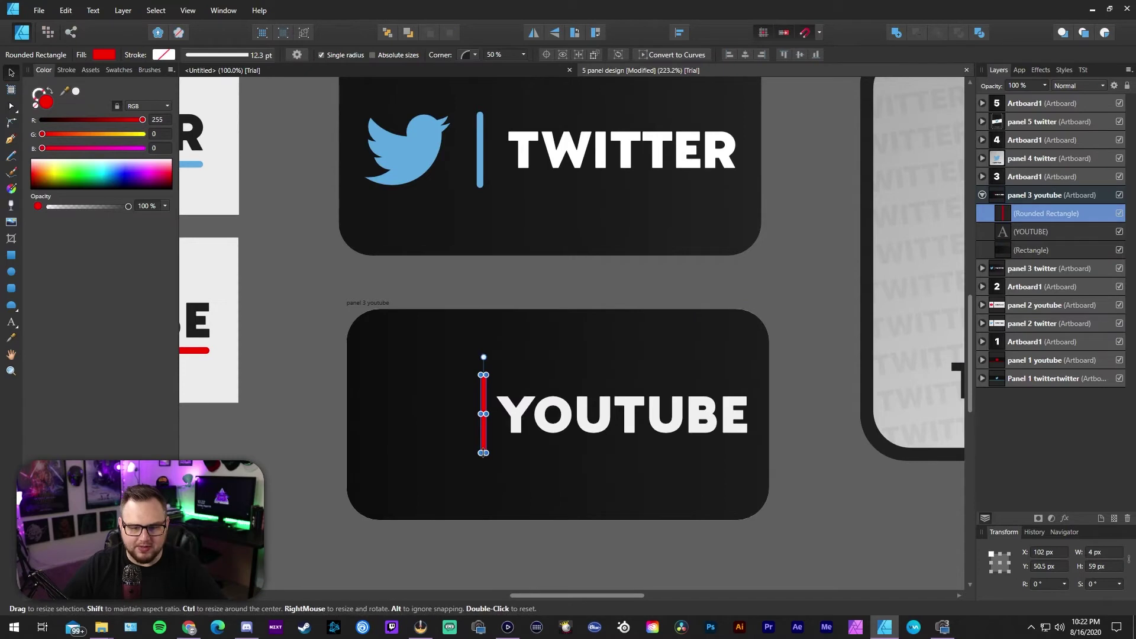
drag(483, 448, 477, 448)
click(520, 440)
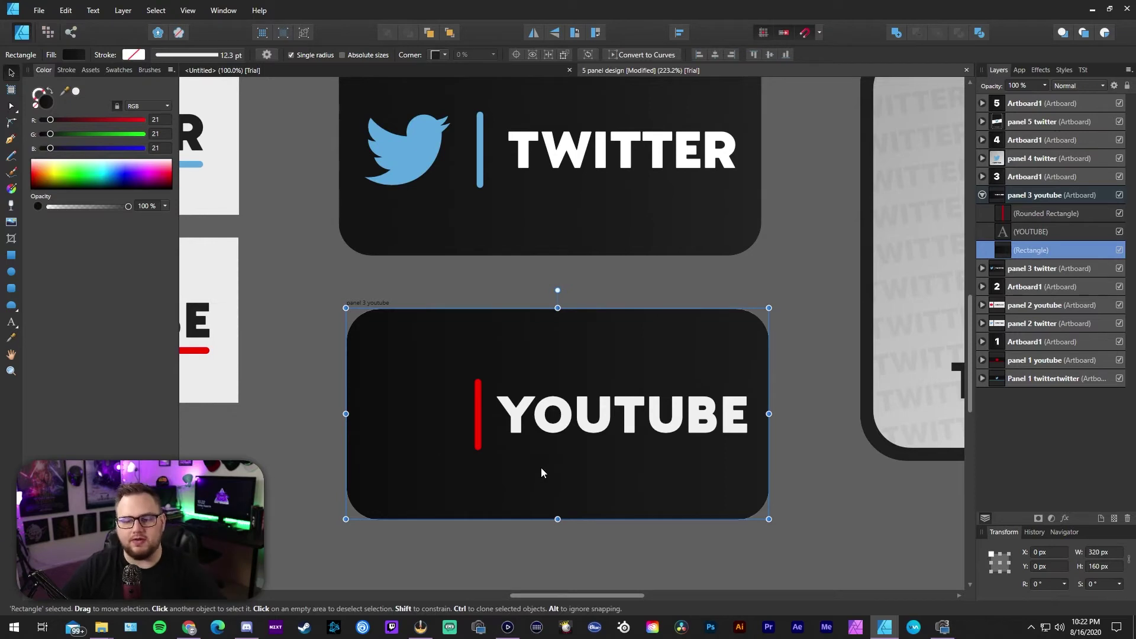
Copy the red YouTube play icon from panel 2 youtube and paste it into panel 3 youtube
key(z)
drag(655, 459, 366, 471)
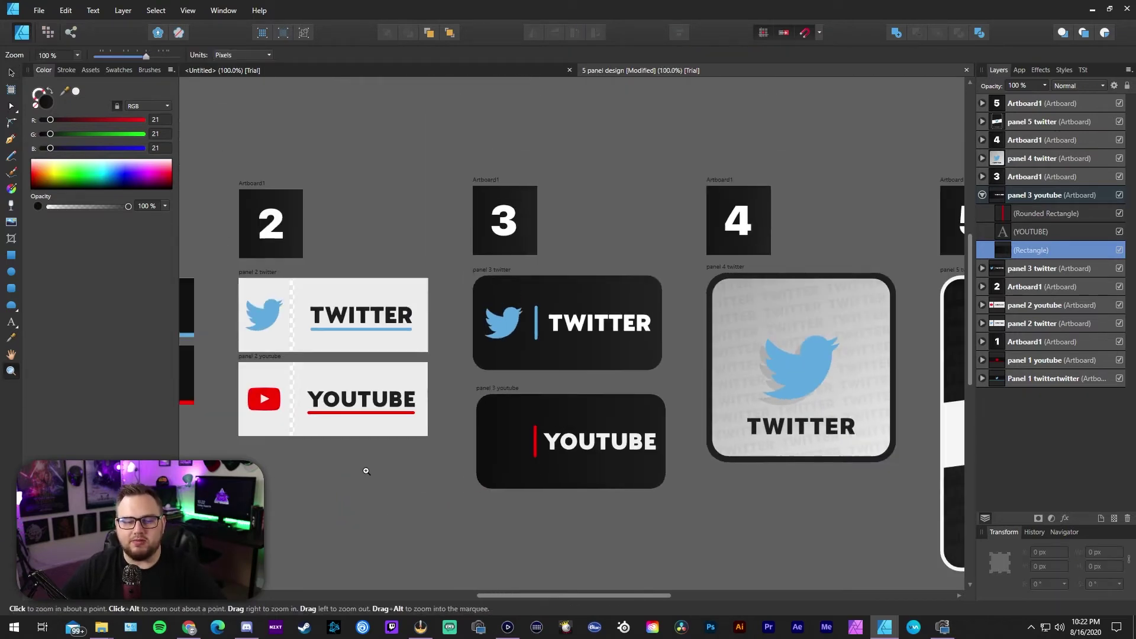
key(v)
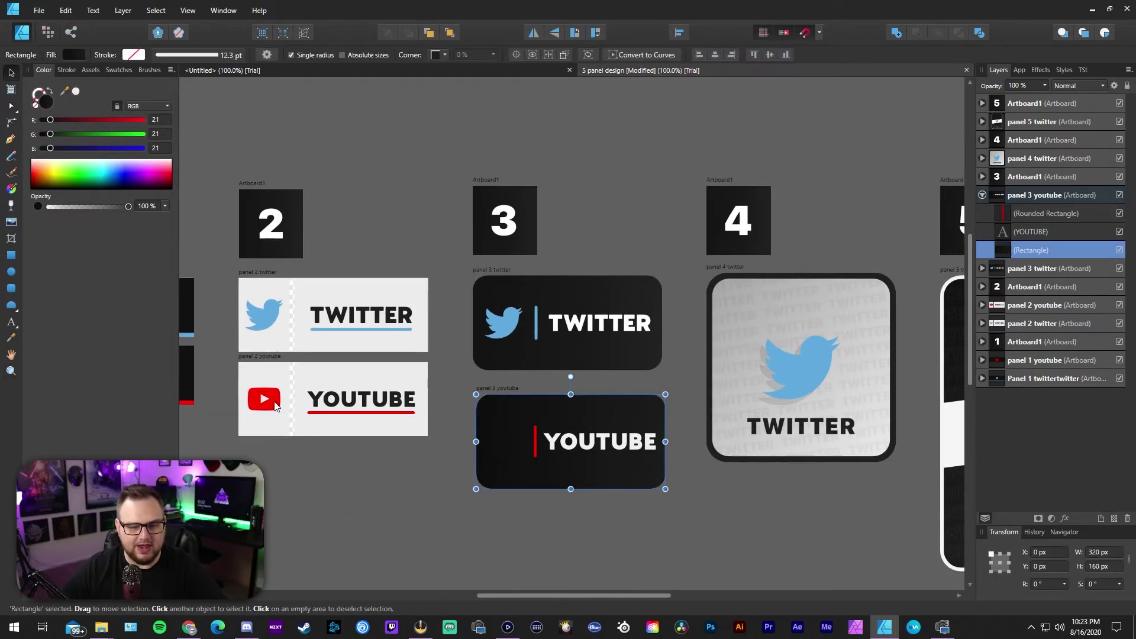
click(264, 399)
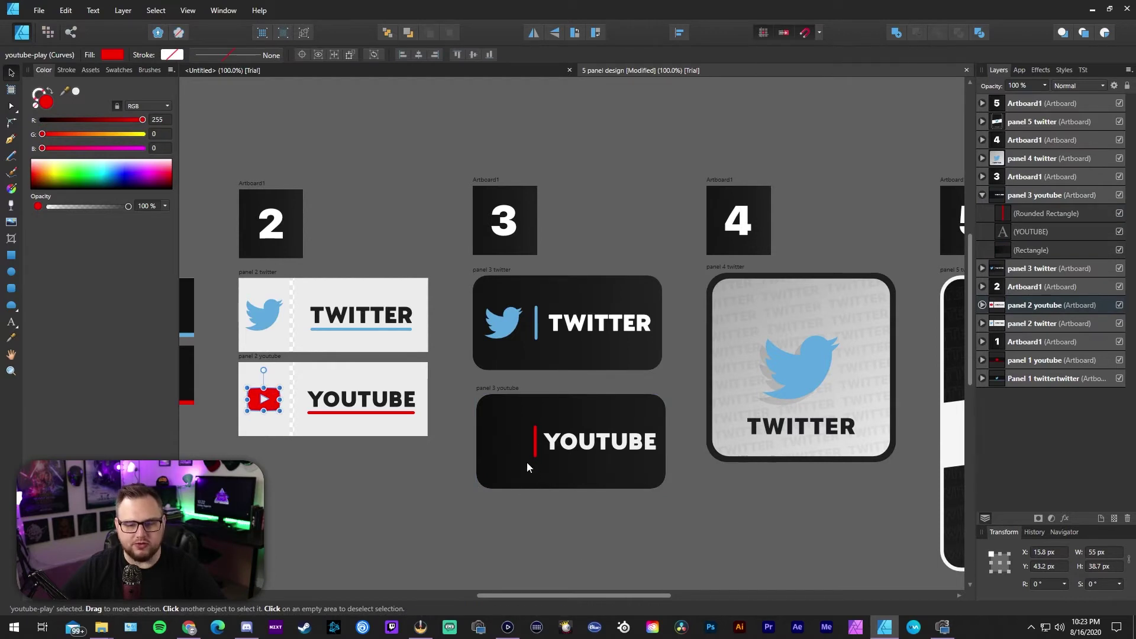
click(510, 439)
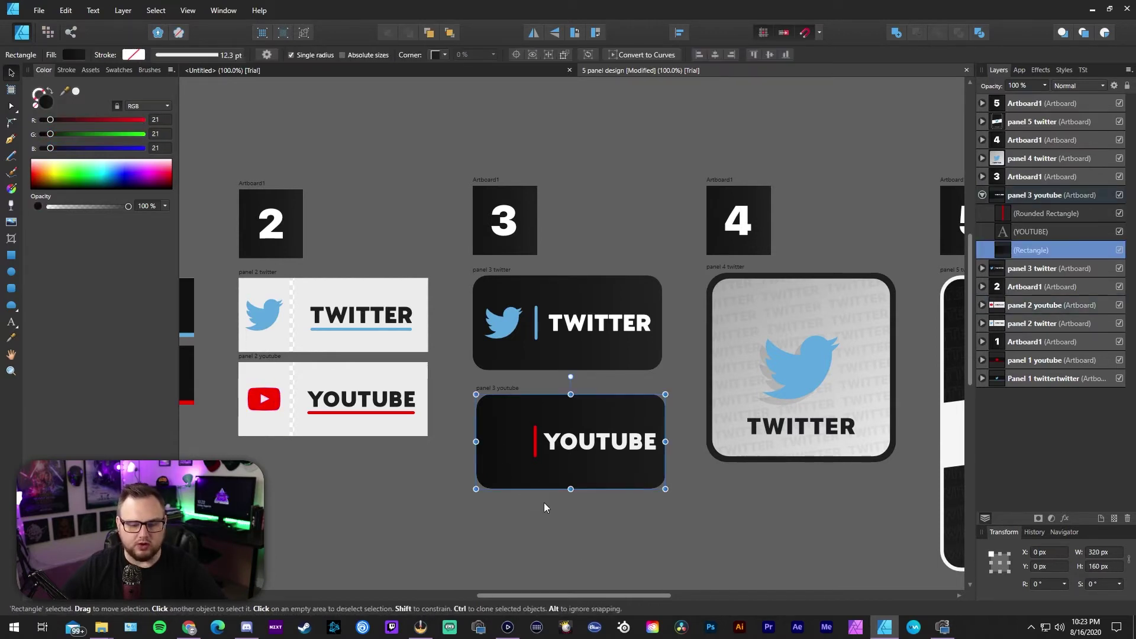
key(ctrl+v)
Place the YouTube play icon left of the red divider, vertically centred in panel 3 youtube
mouse_move(507, 444)
mouse_down()
mouse_move(508, 328)
mouse_move(510, 450)
mouse_up()
click(571, 469)
key(z)
click(581, 468)
click(581, 468)
click(582, 468)
drag(669, 468, 488, 474)
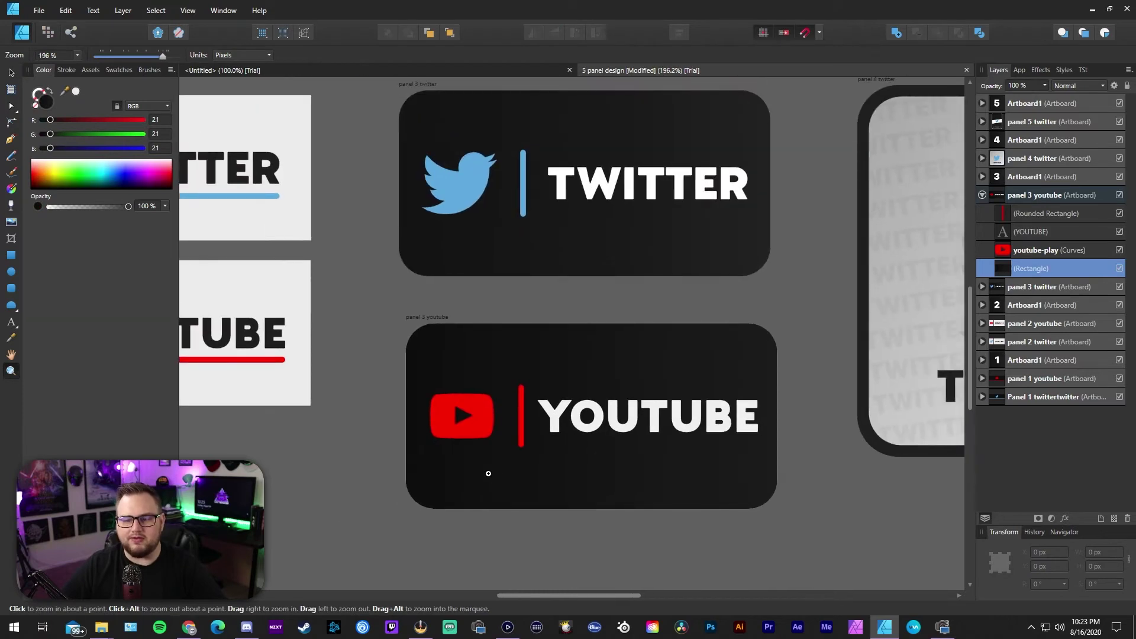
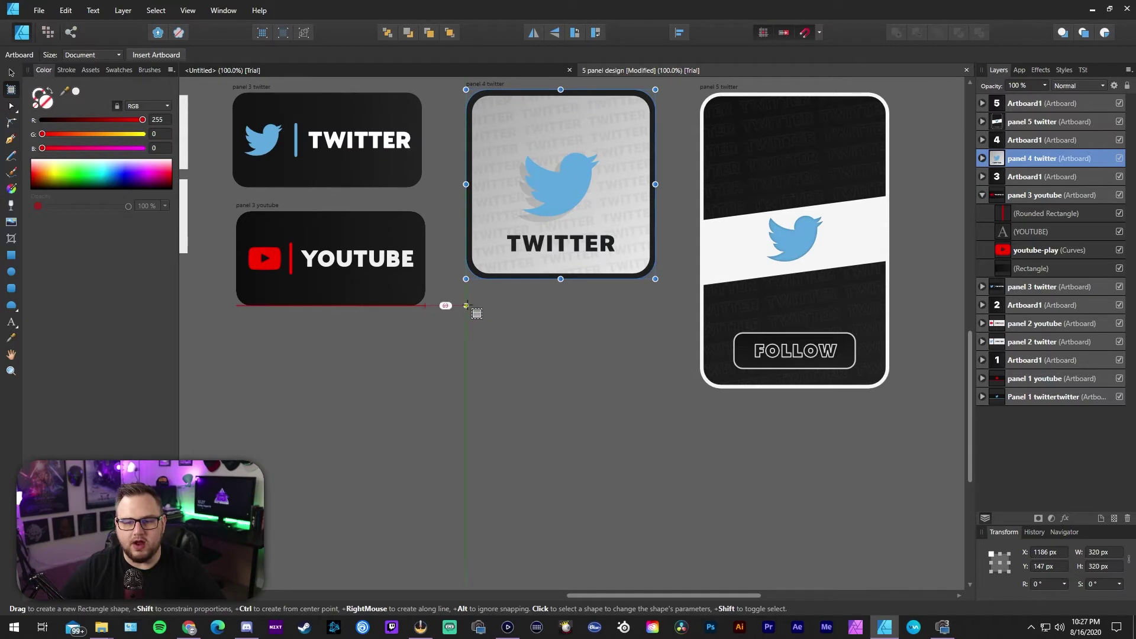
Create a 320 × 320 px artboard directly below panel 4 twitter, left-aligned with it at about X 1185 px, Y 512 px
click(1095, 553)
key(Tab)
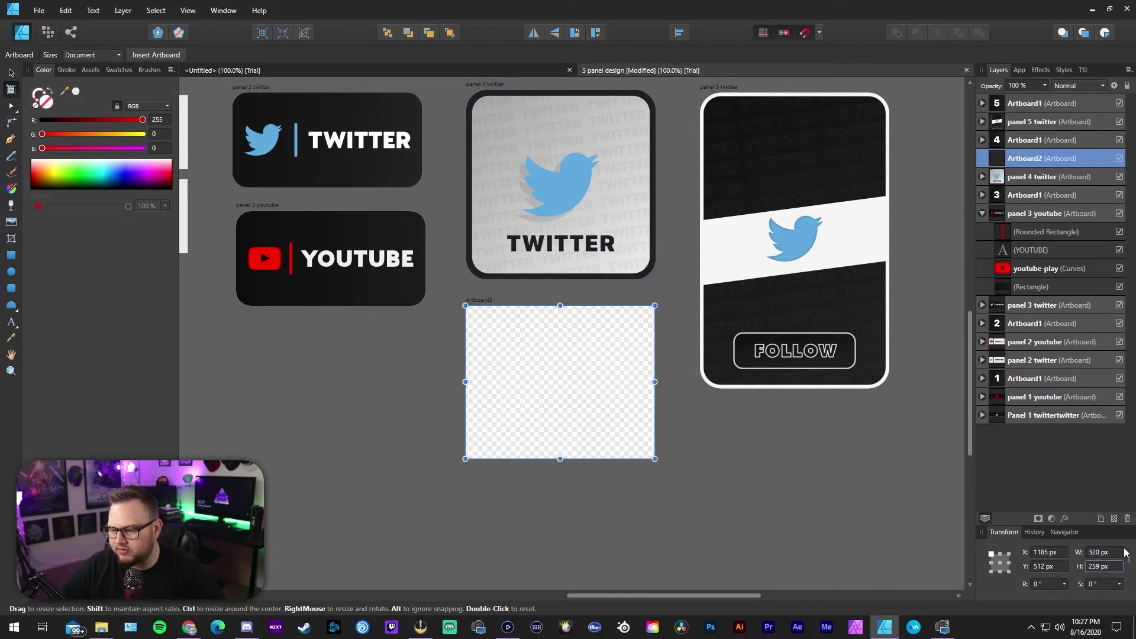
text(320)
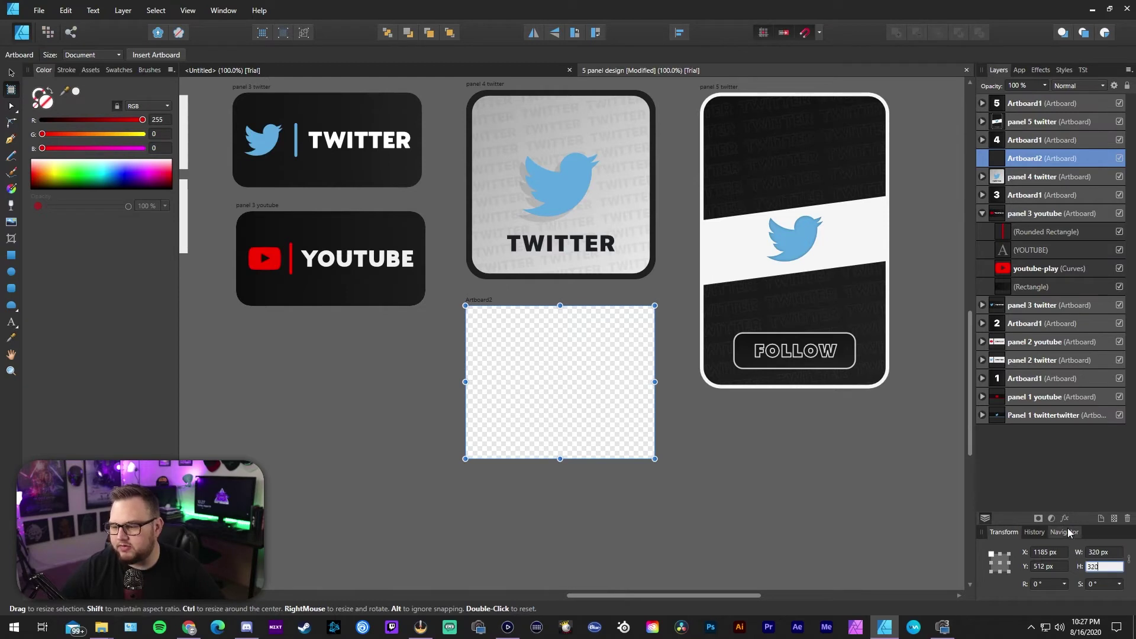
key(Return)
Round all four corners of the new artboard below panel 4 twitter with a radius of 25 px
key(z)
click(636, 261)
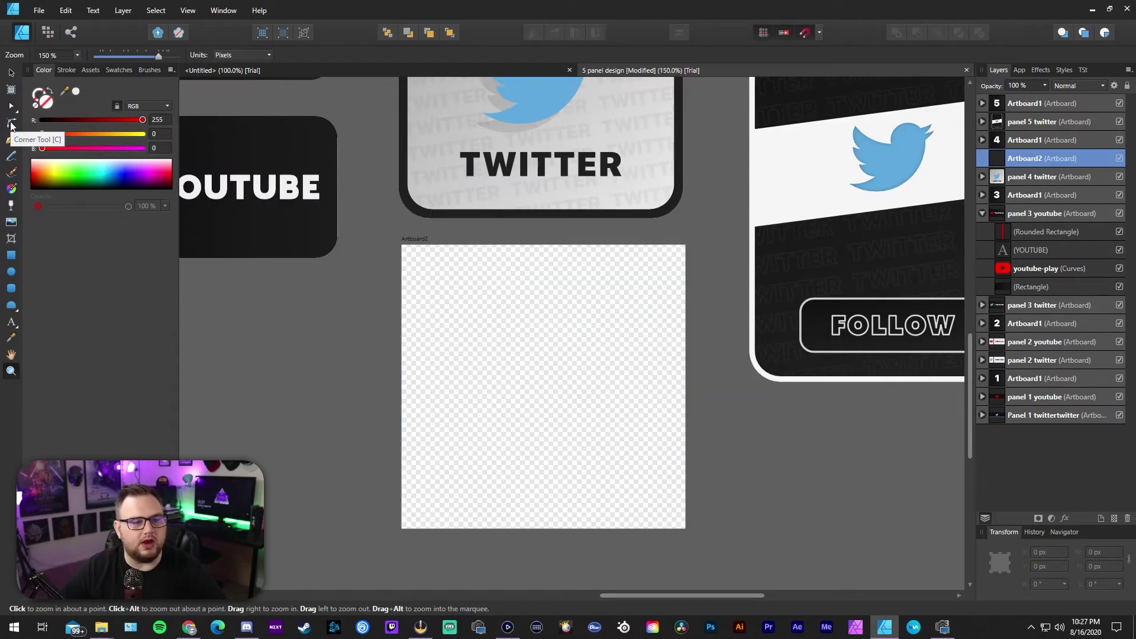
click(11, 123)
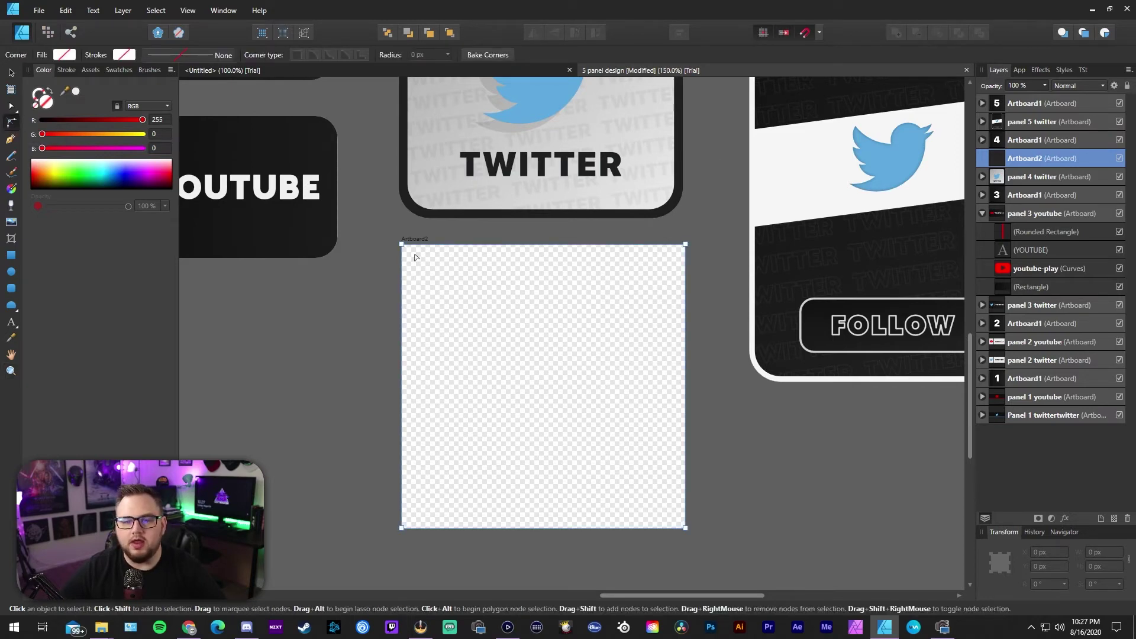
drag(398, 261, 719, 551)
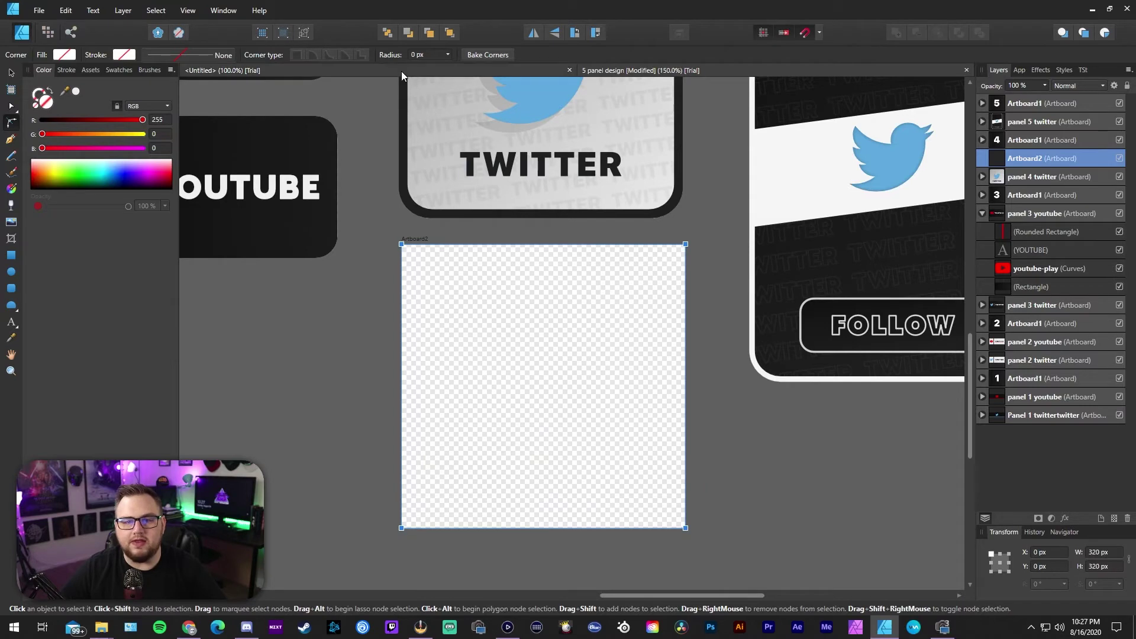
text(25)
key(Return)
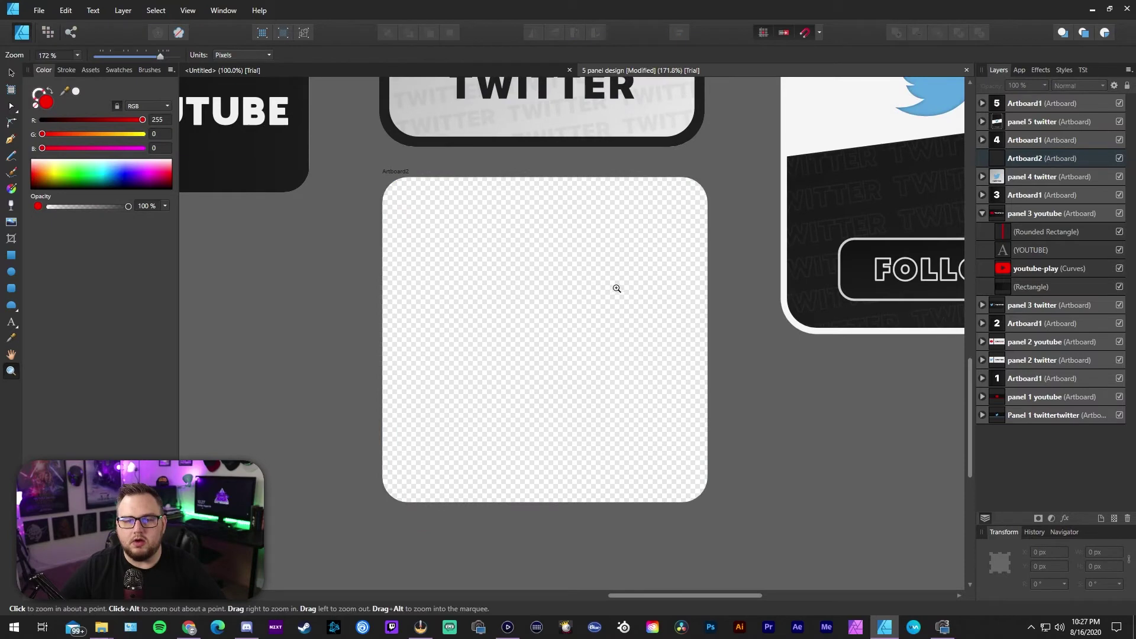
Draw a red 320 × 320 px rectangle covering the whole new artboard below panel 4 twitter
drag(617, 288, 498, 292)
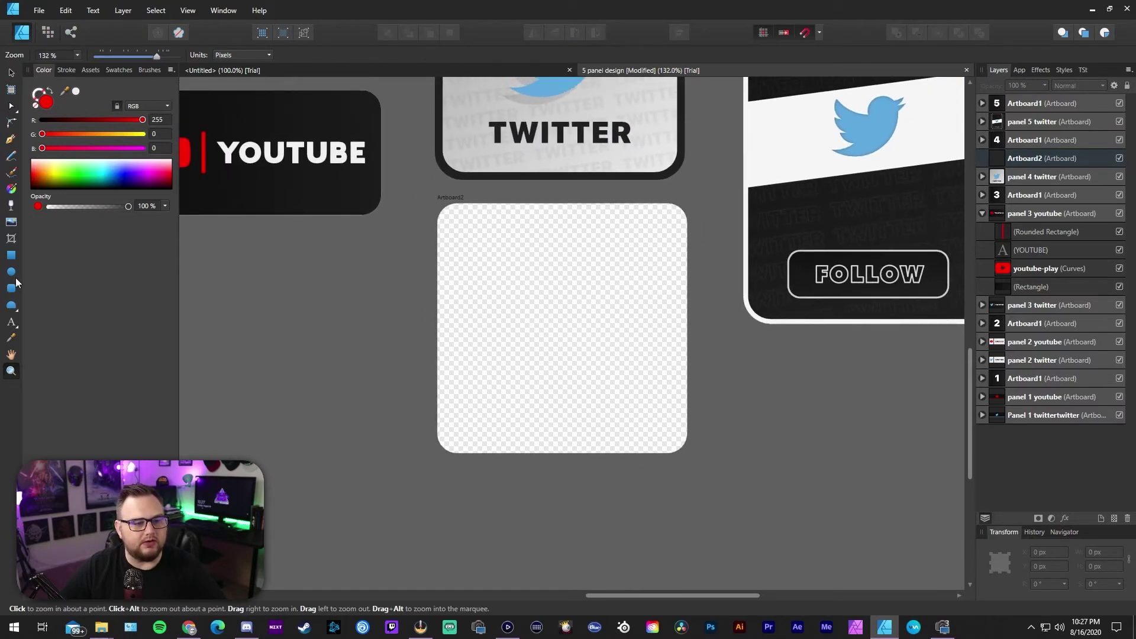
click(13, 257)
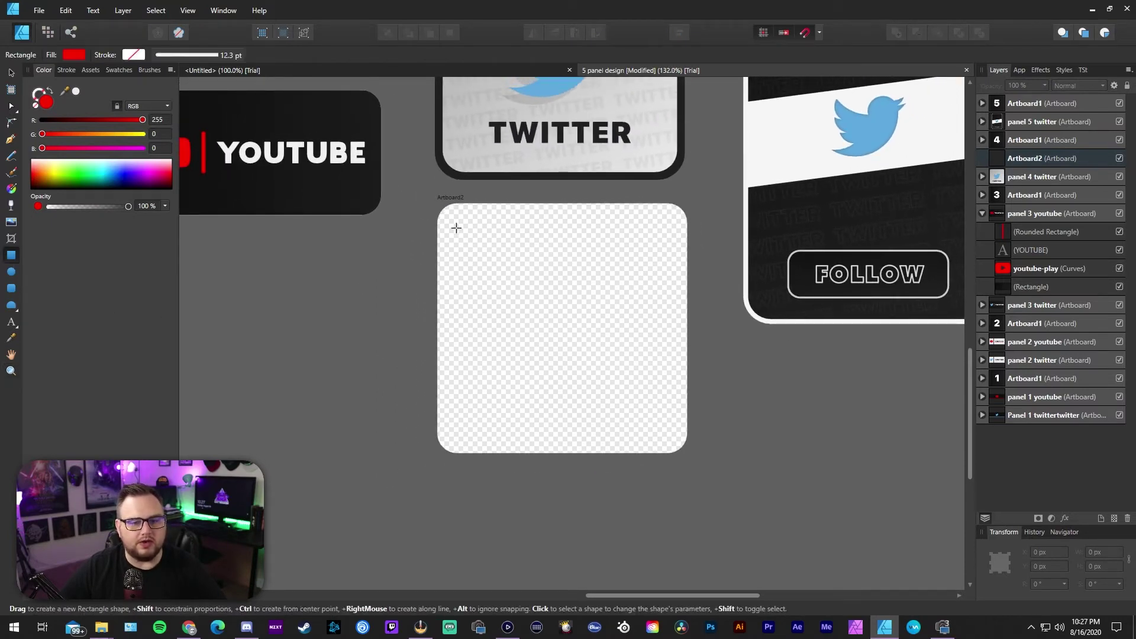
drag(437, 205, 687, 453)
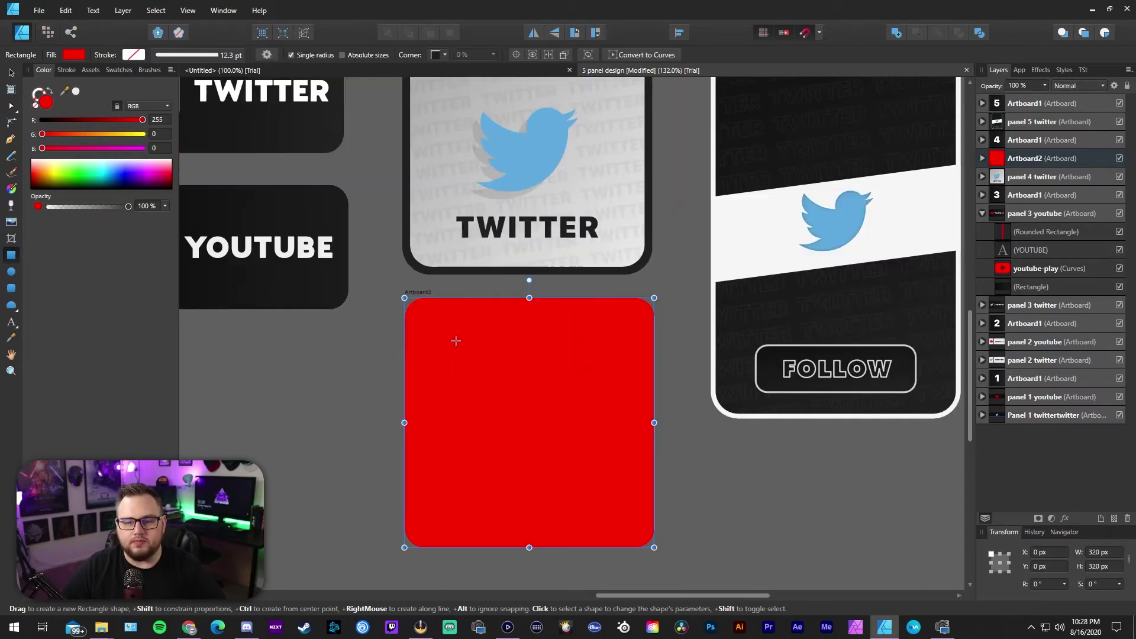
Apply a linear gradient fill diagonally from the red square's top-left to bottom-right corner and open its gradient stops
key(space)
drag(347, 350, 375, 404)
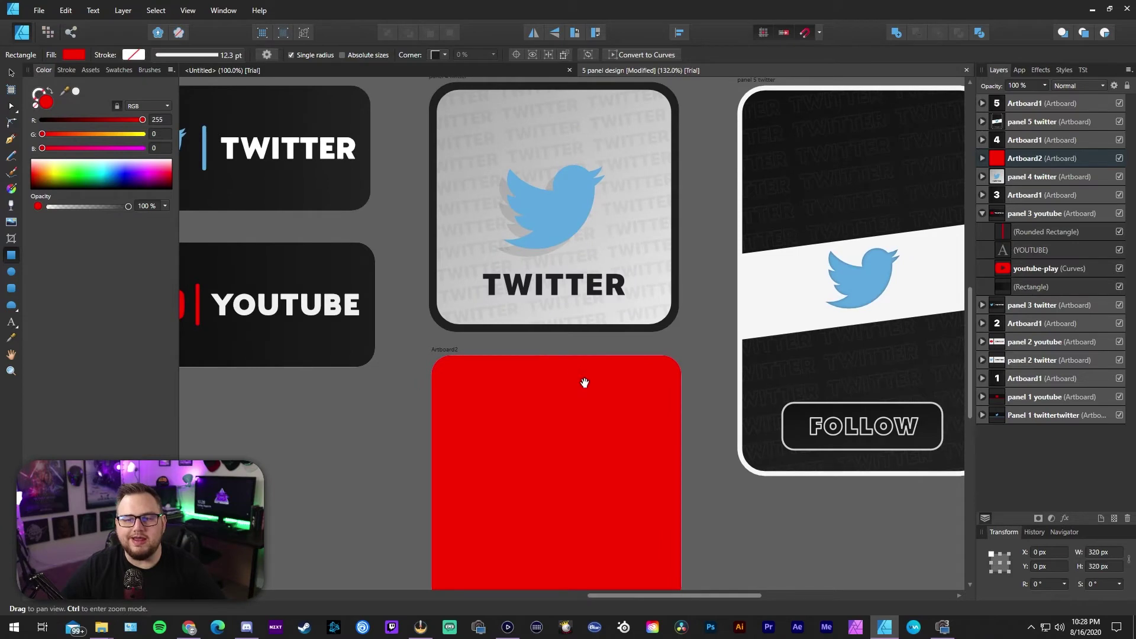
drag(567, 431, 567, 346)
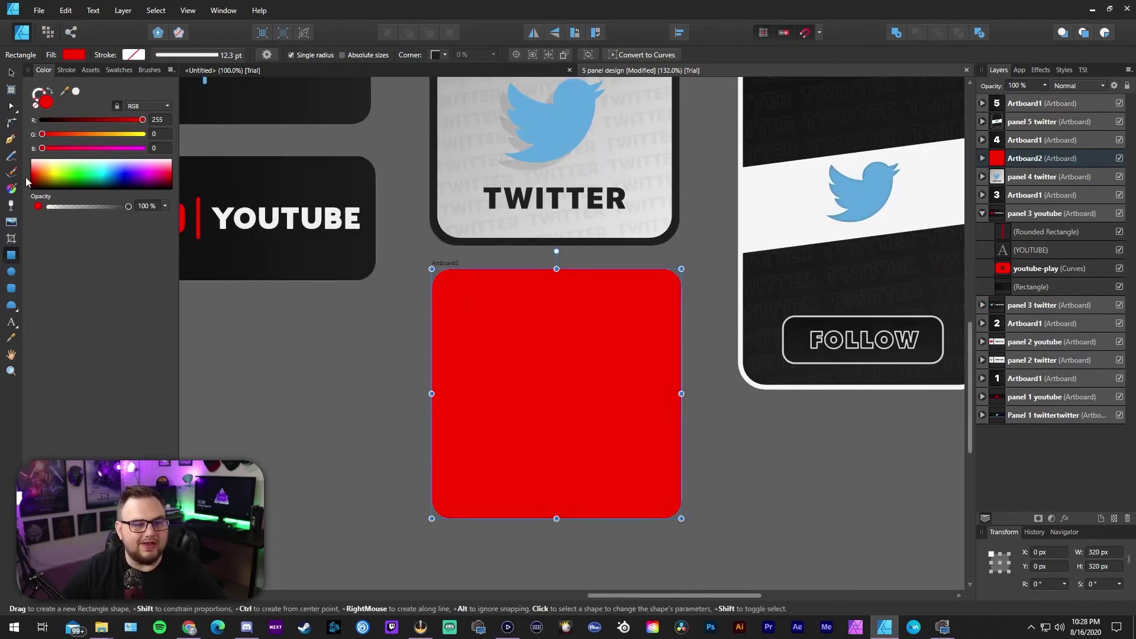
click(11, 189)
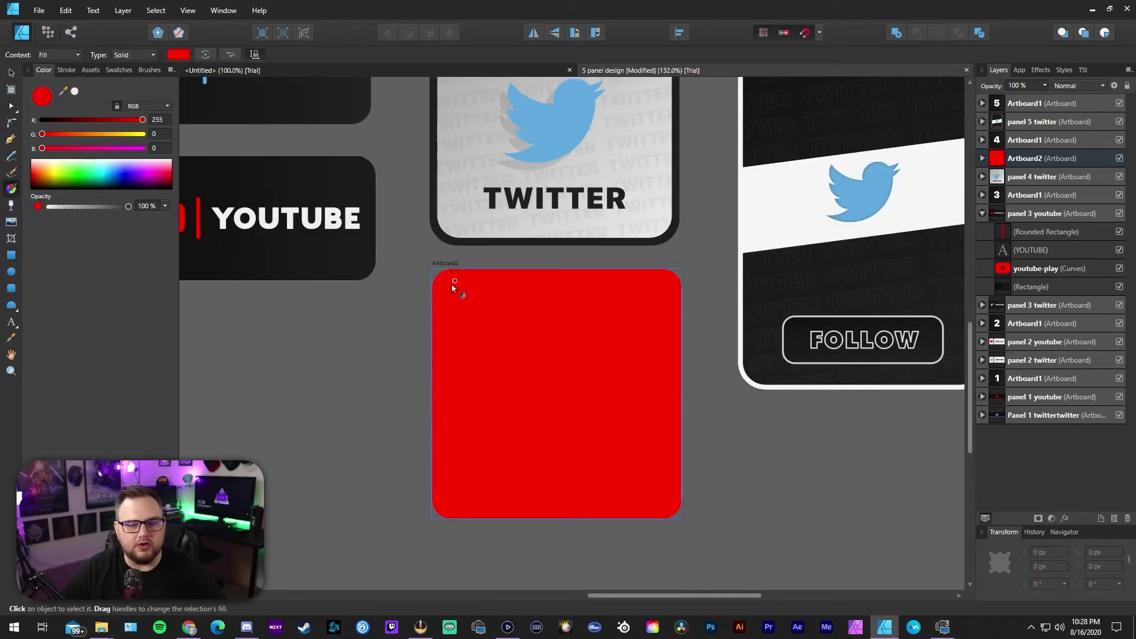
drag(432, 270, 681, 518)
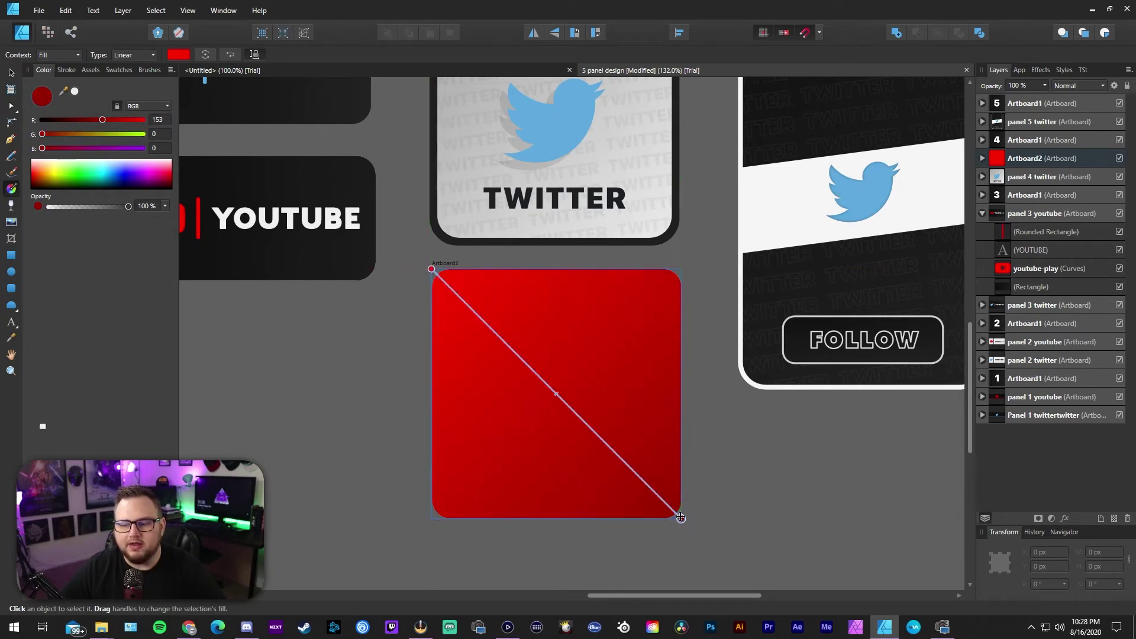
click(174, 54)
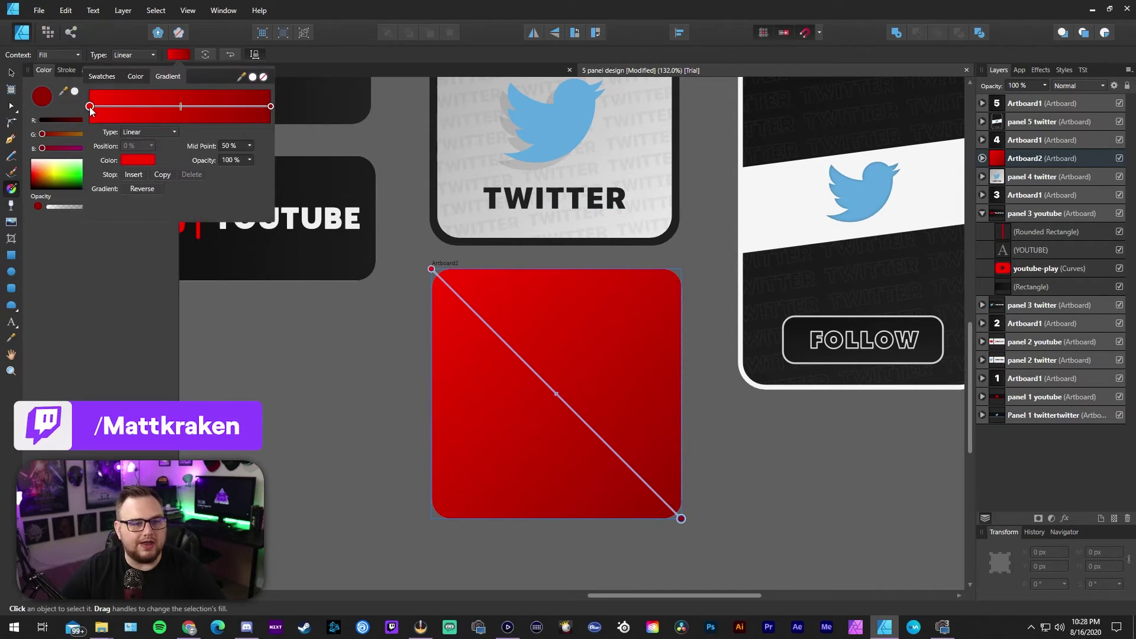
Recolor both stops of the linear gradient on the artboard below panel 4 twitter to light grey, with the end stop slightly lighter
click(139, 159)
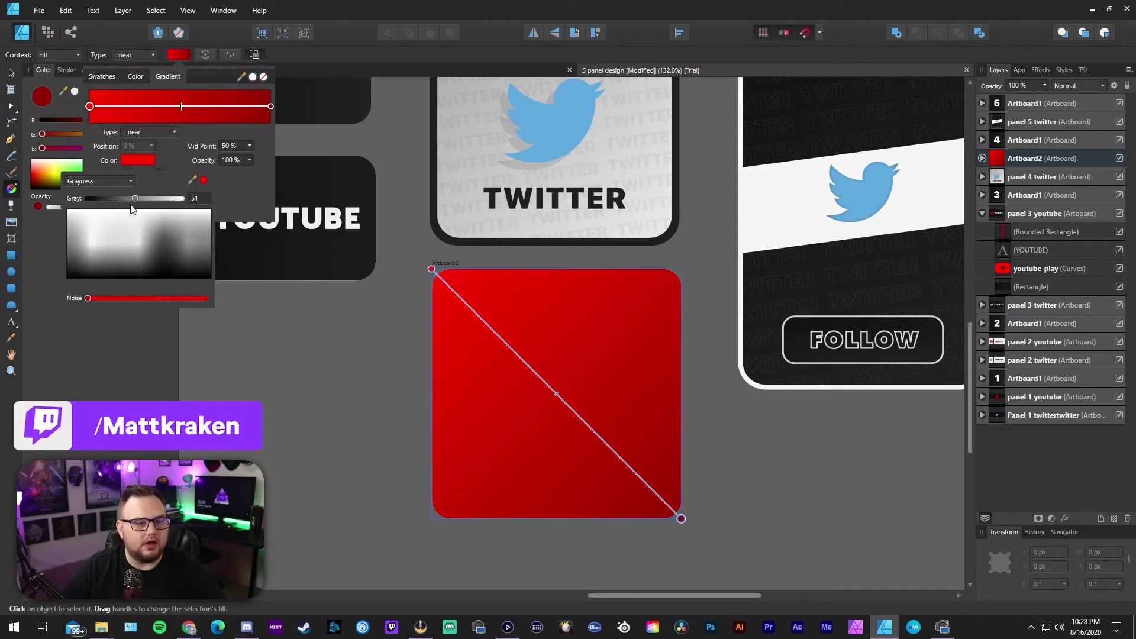
drag(134, 201, 163, 212)
click(270, 106)
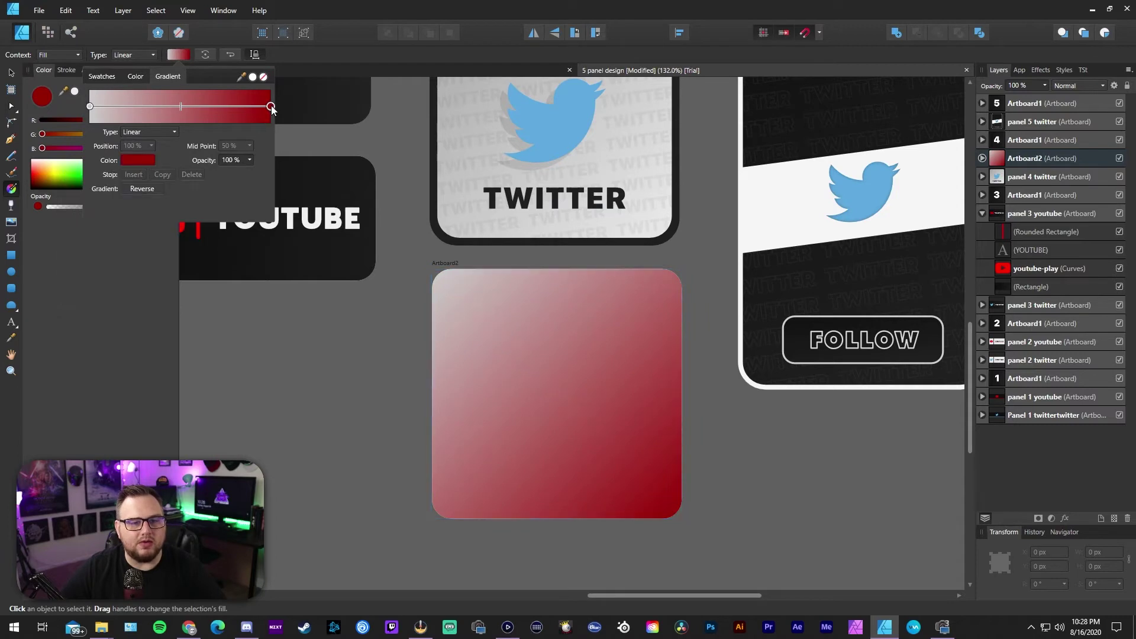
drag(151, 204, 178, 203)
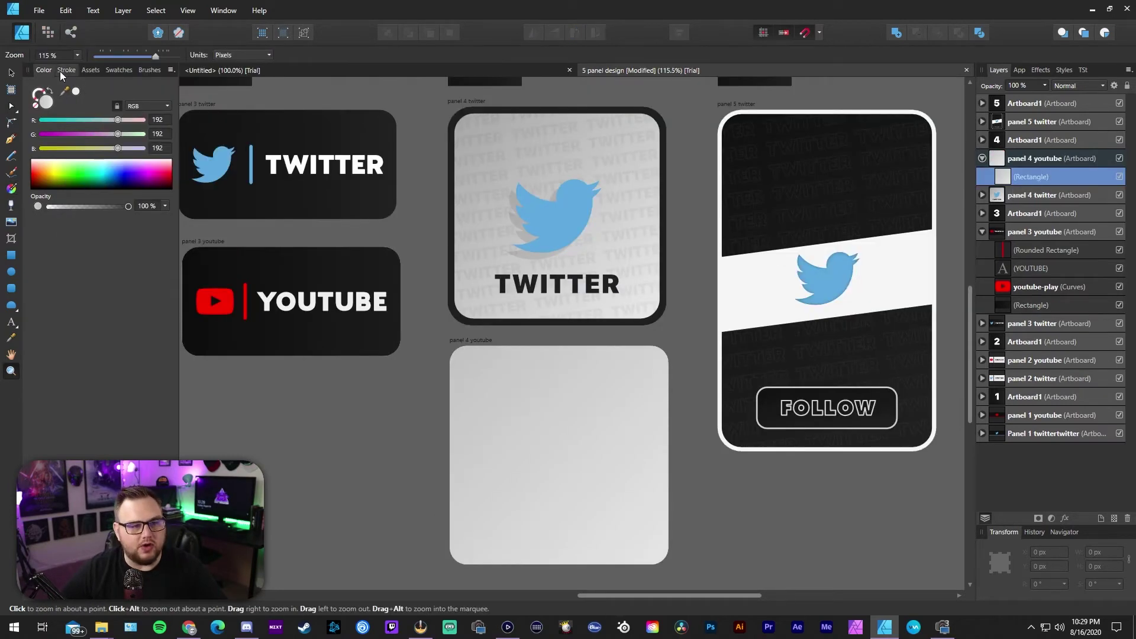
Set the stroke color of the panel 4 youtube rectangle to near-black 0B0B0B
click(65, 70)
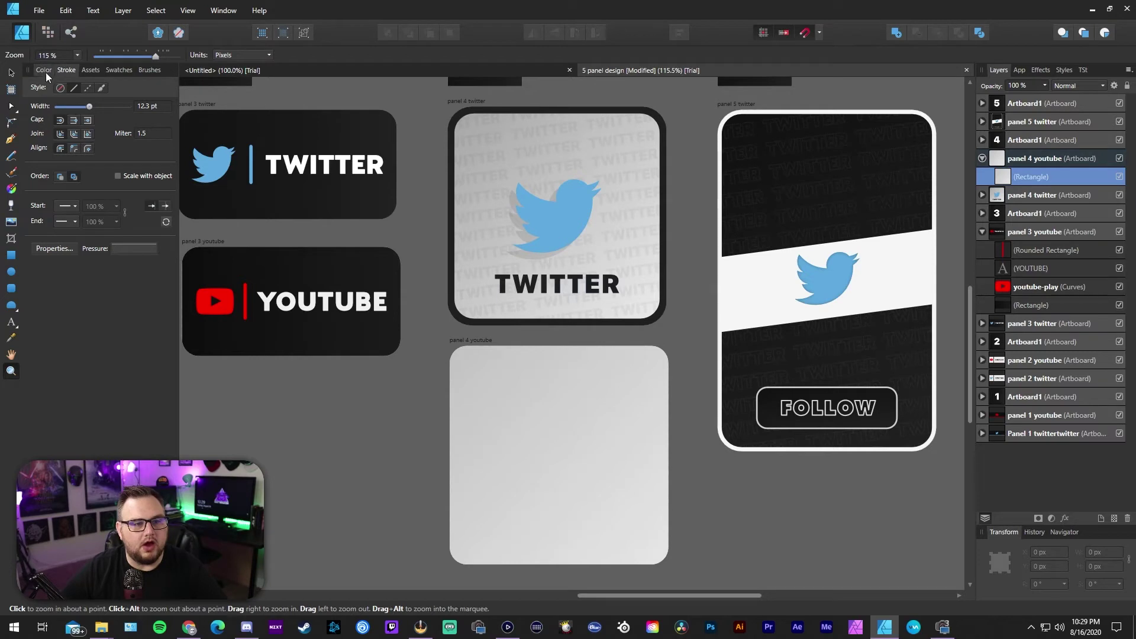
click(44, 71)
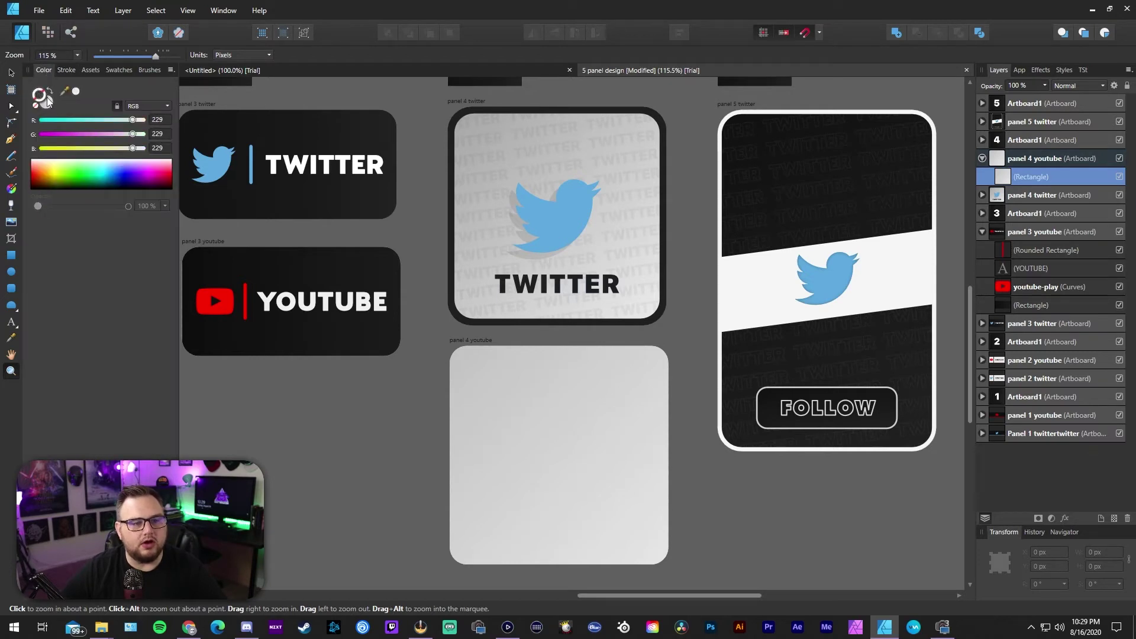
double_click(42, 90)
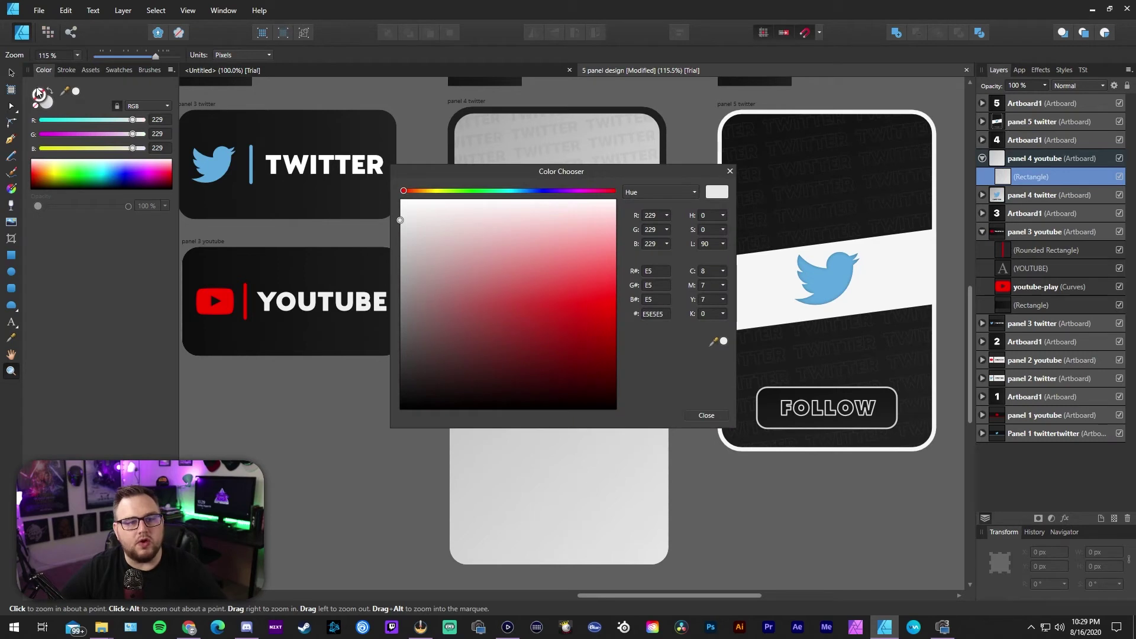
drag(457, 267, 355, 403)
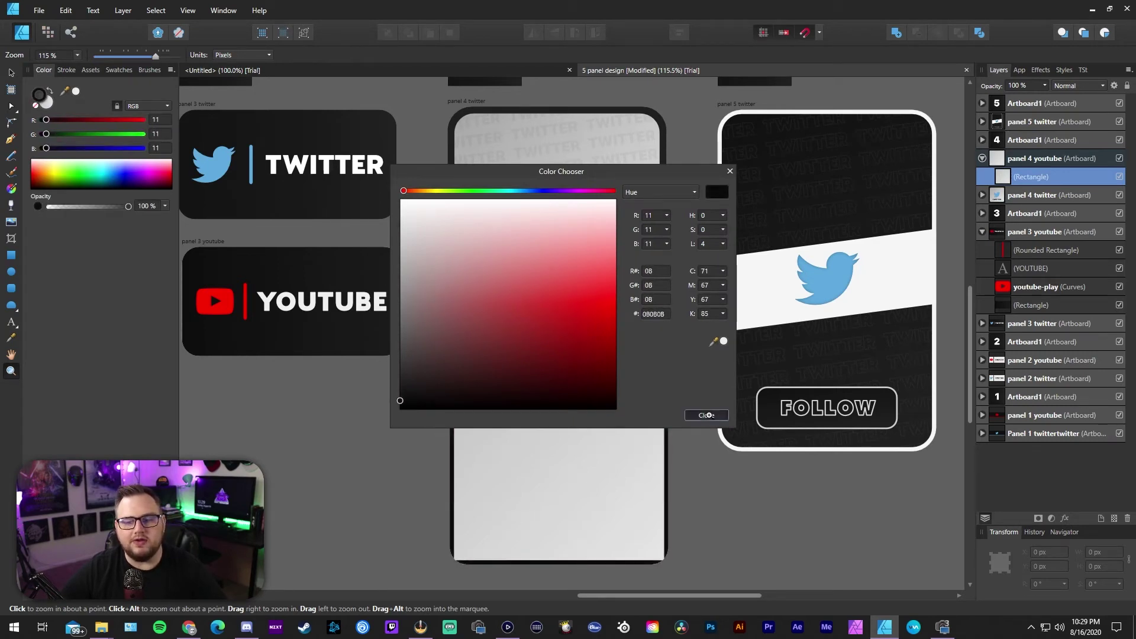
click(709, 415)
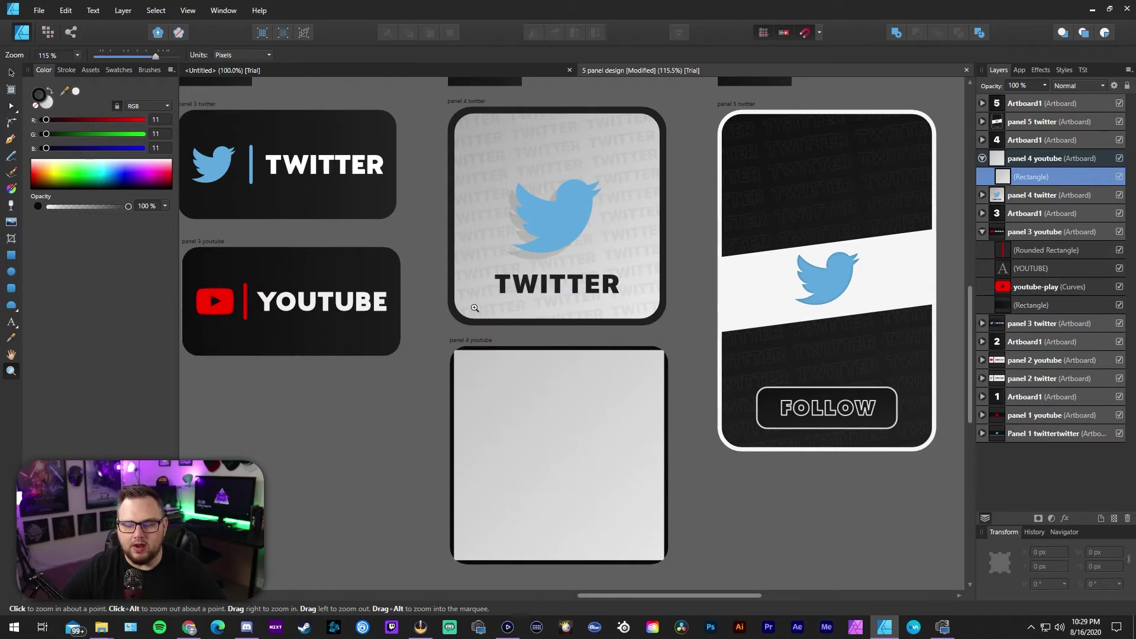
Round all four corners of the panel 4 youtube rectangle with a 25 px radius
scroll(659, 362, down, 2)
click(1033, 198)
click(1033, 178)
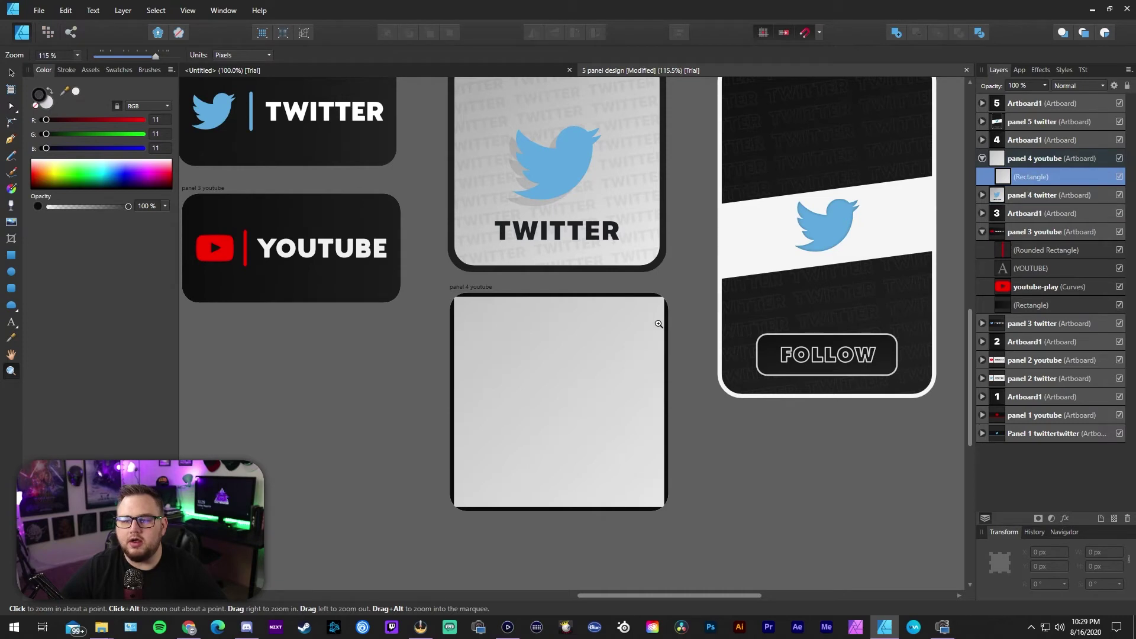
scroll(653, 326, up, 1)
click(12, 122)
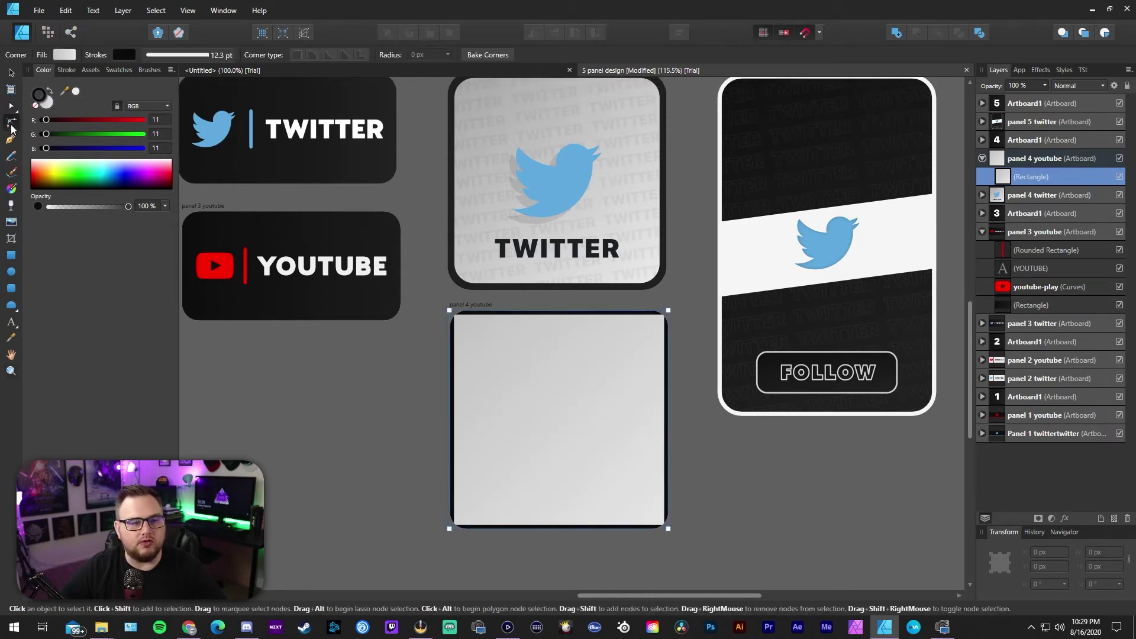
drag(440, 311, 685, 541)
click(424, 56)
text(25)
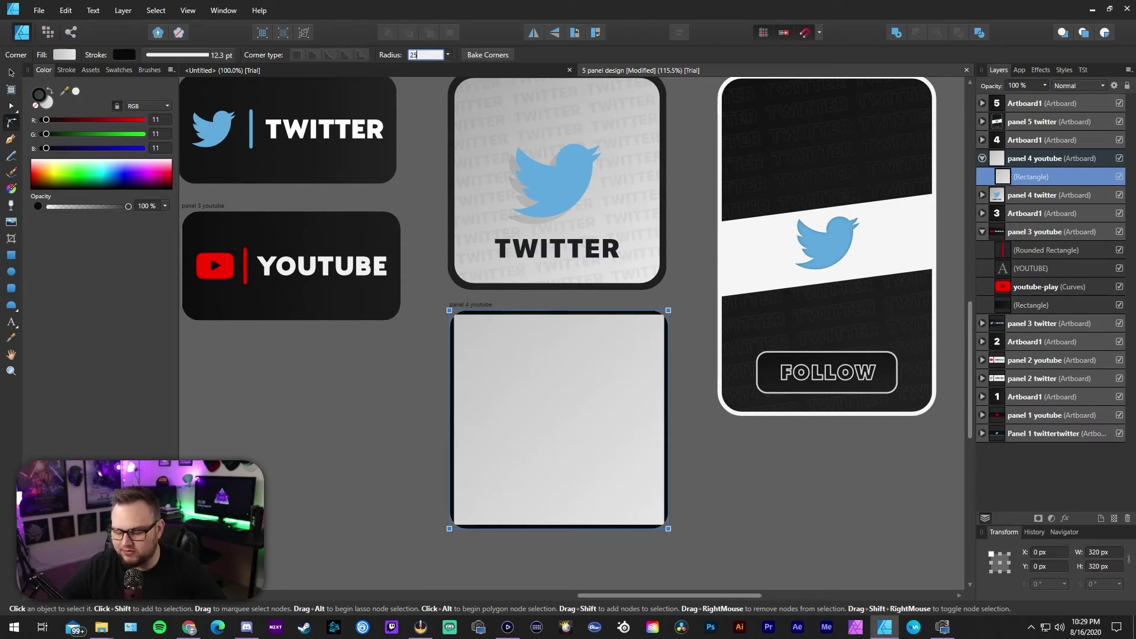
key(Return)
click(680, 343)
scroll(658, 422, up, 1)
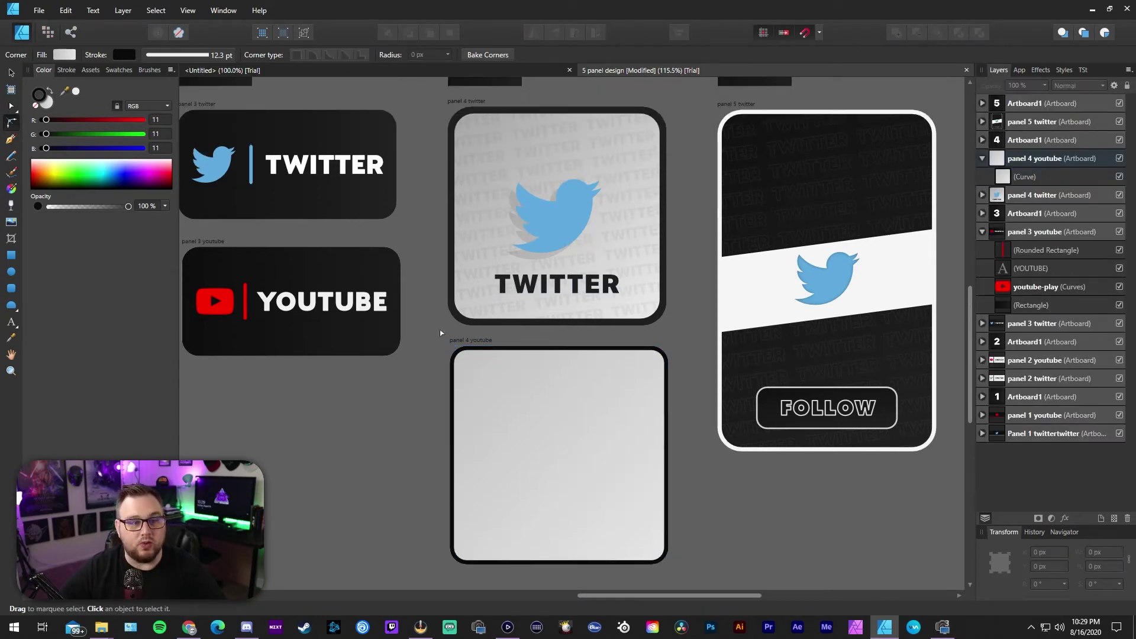
Lighten the stroke of the rounded panel 4 youtube shape to dark grey, RGB 25, 25, 25
scroll(653, 388, down, 2)
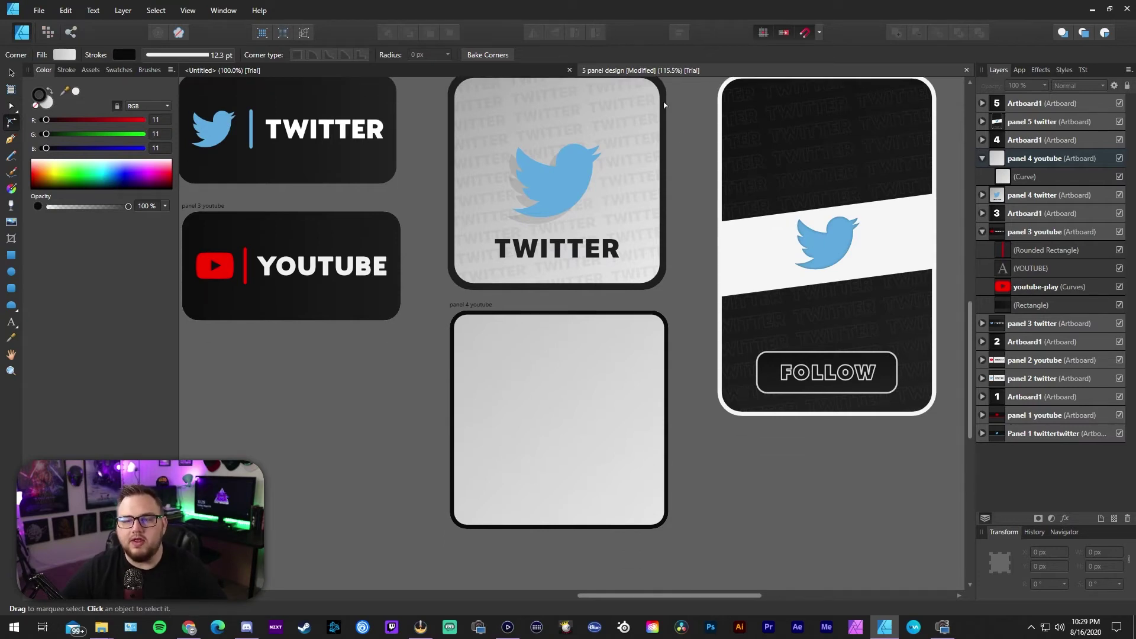
scroll(610, 260, up, 1)
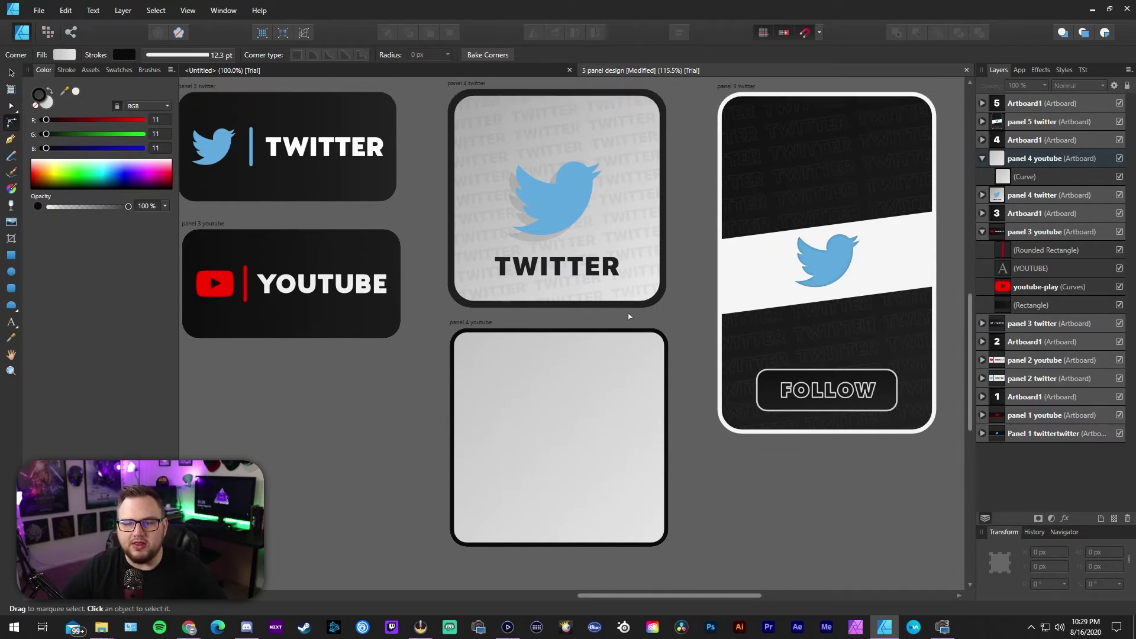
click(505, 336)
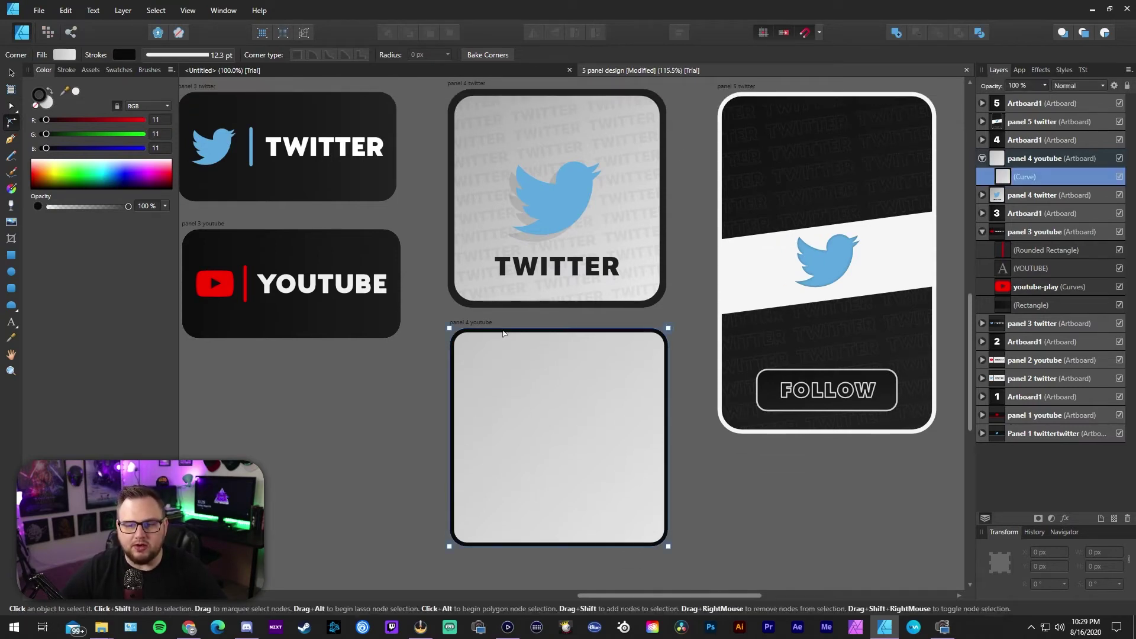
click(40, 93)
click(400, 389)
click(699, 414)
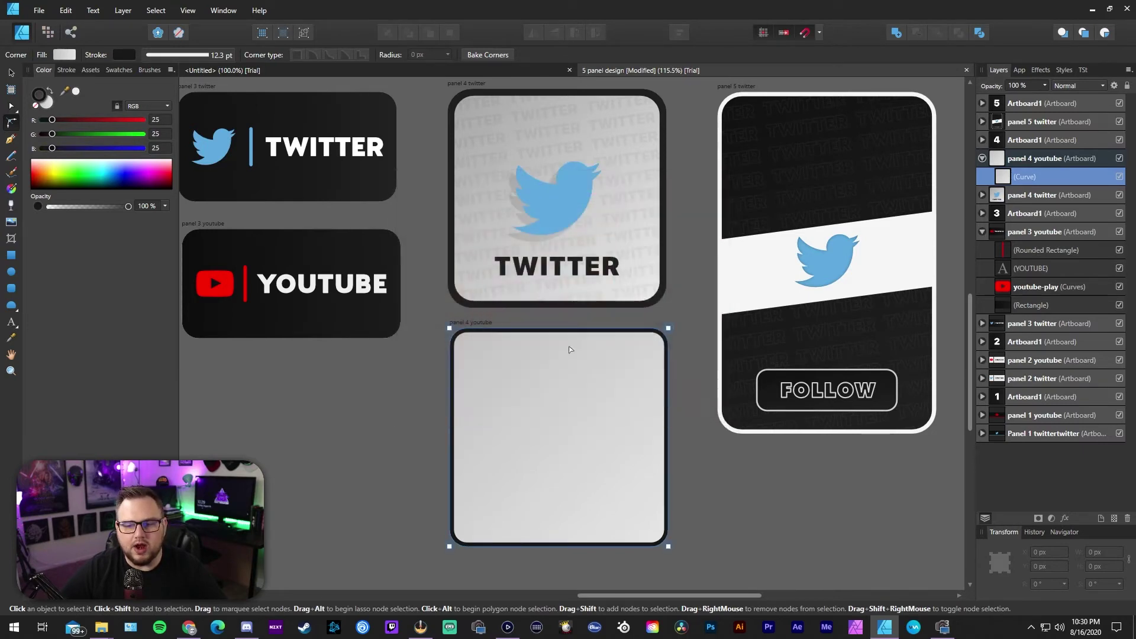
Thicken the panel 4 youtube shape's stroke to 21.9 pt and deselect the shape
click(63, 71)
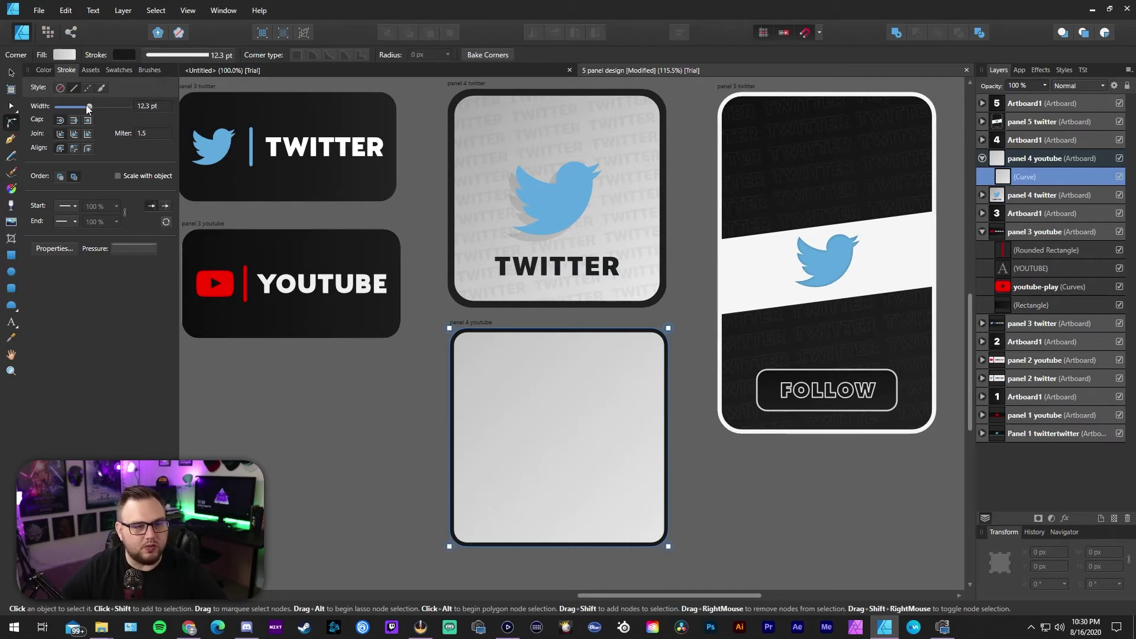
drag(87, 107, 97, 108)
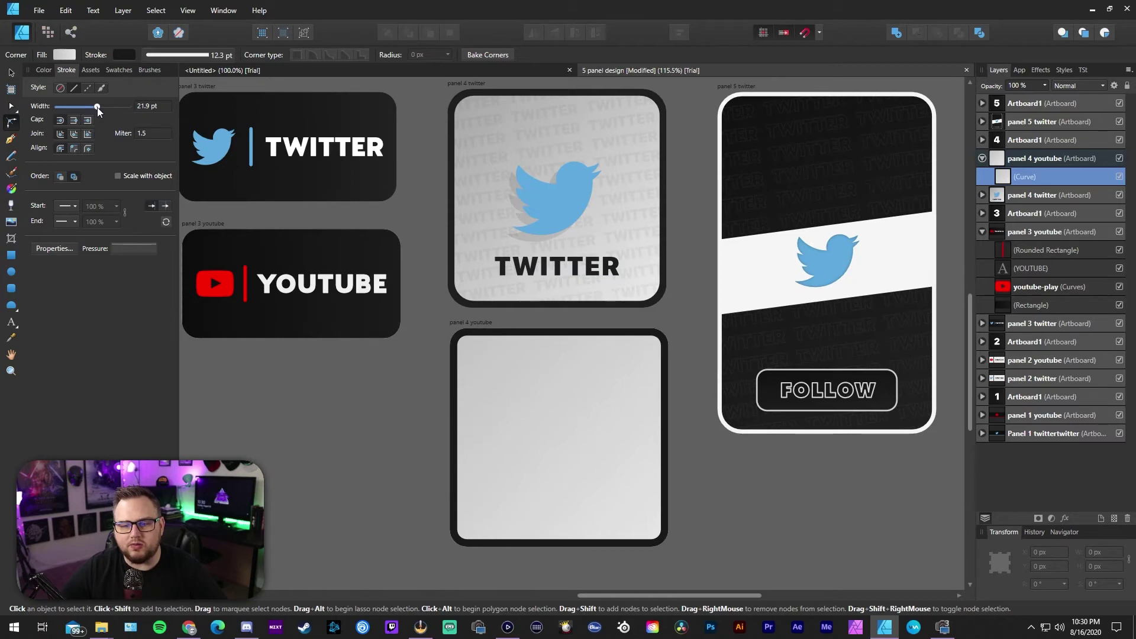
key(v)
click(709, 349)
Collapse the panel 3 youtube artboard's layers and duplicate the curve inside panel 4 youtube
scroll(708, 349, up, 2)
scroll(709, 349, down, 3)
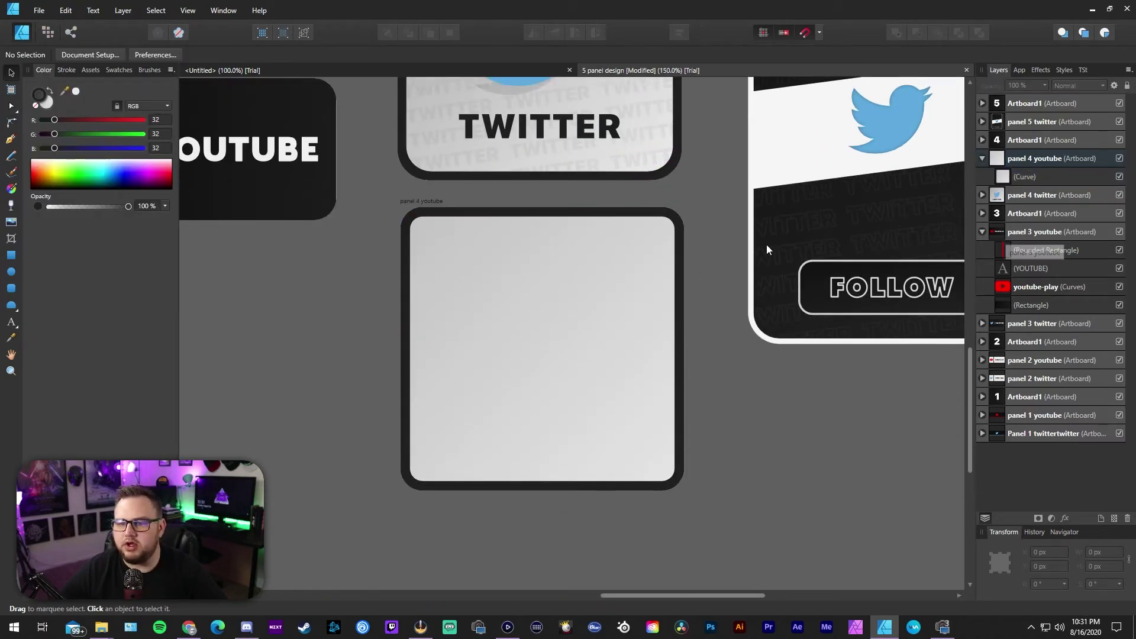
scroll(705, 299, up, 3)
scroll(645, 264, down, 1)
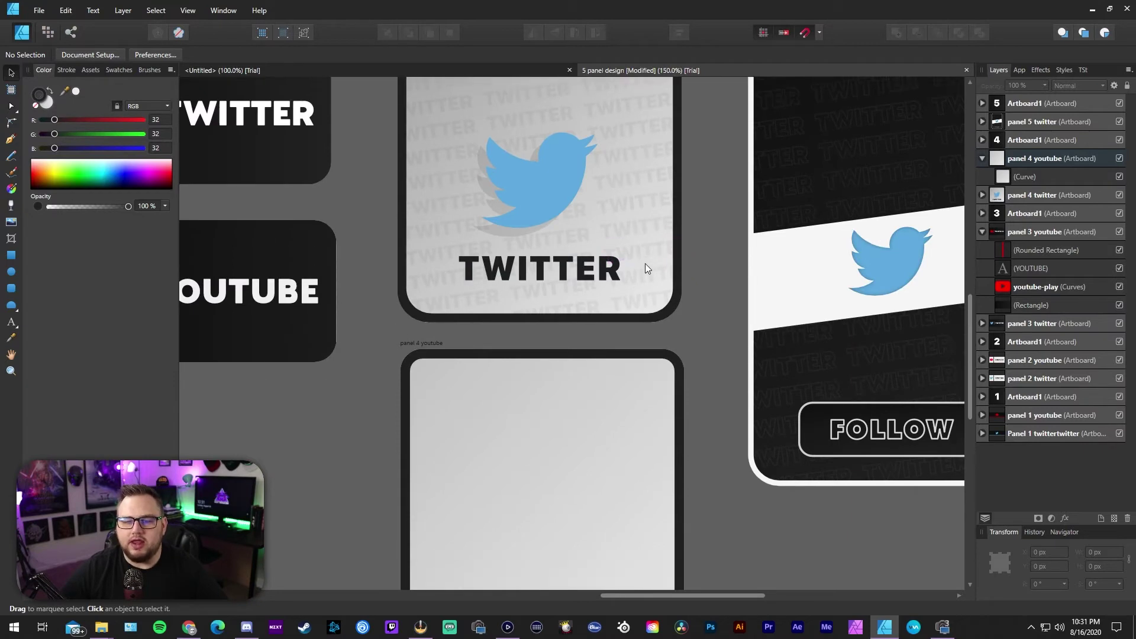
scroll(688, 385, down, 2)
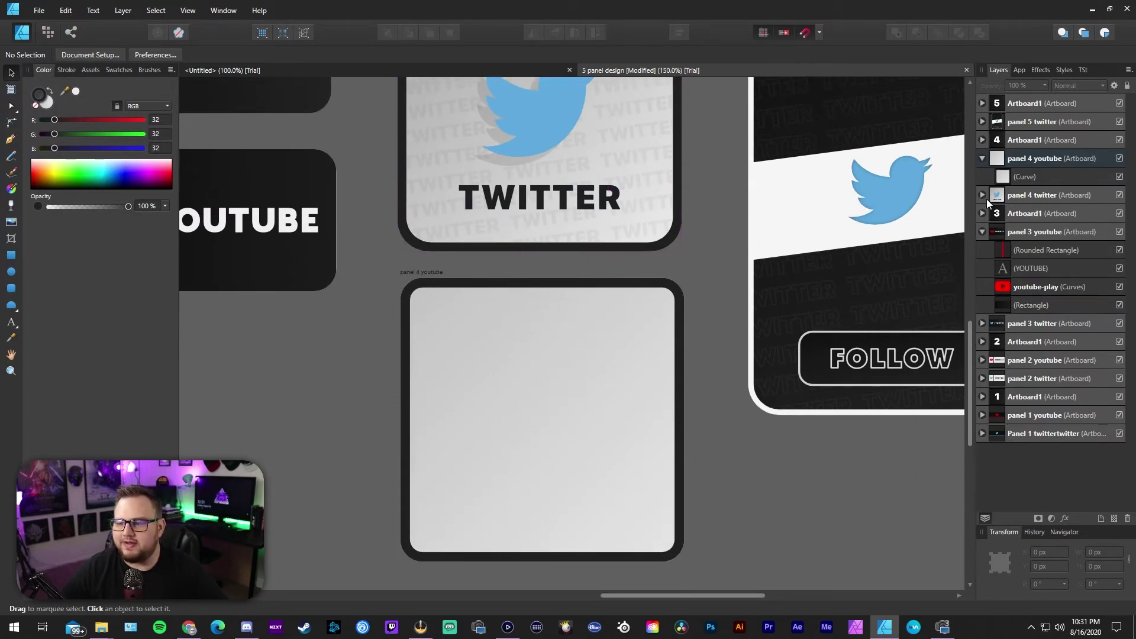
click(983, 232)
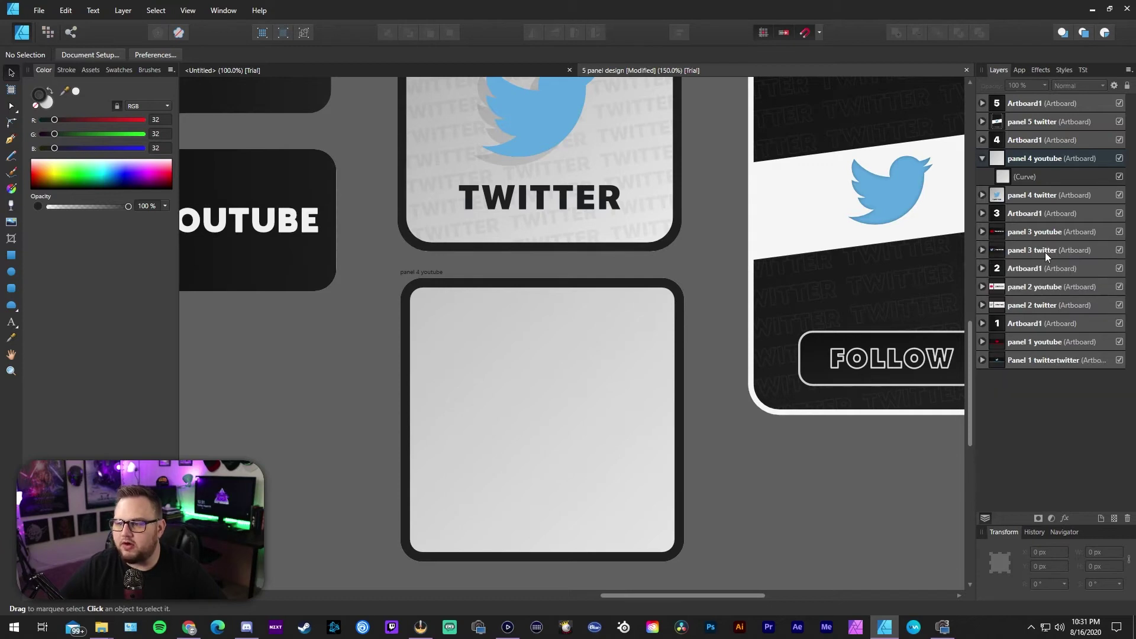
click(1029, 178)
key(ctrl+j)
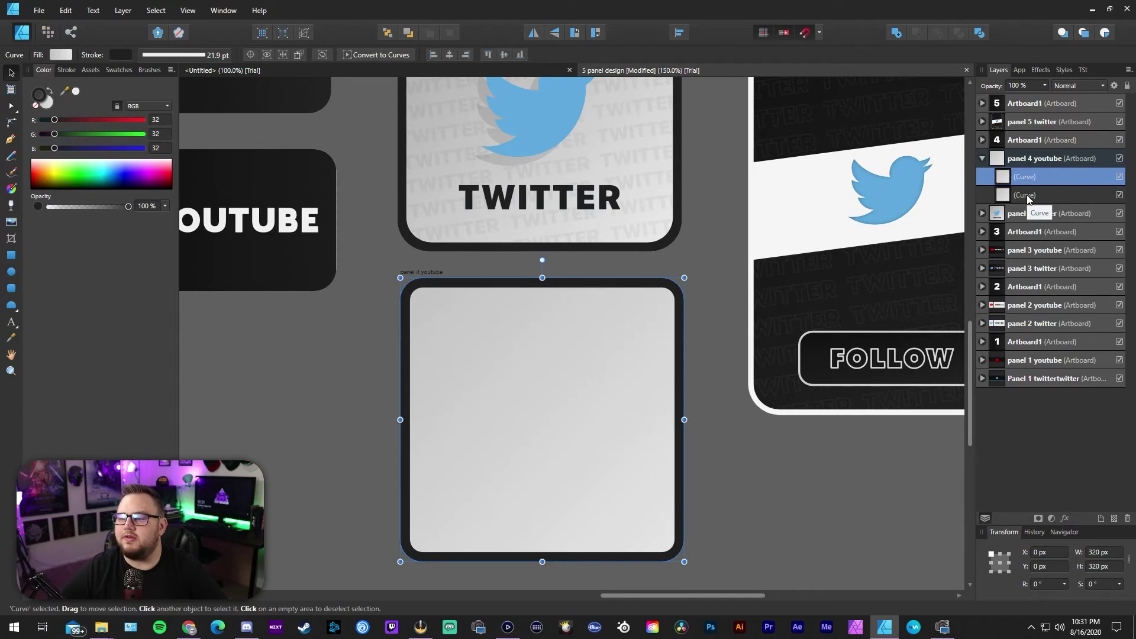
Rename the lower curve in panel 4 youtube as "background" and the upper one as "border"
click(1029, 197)
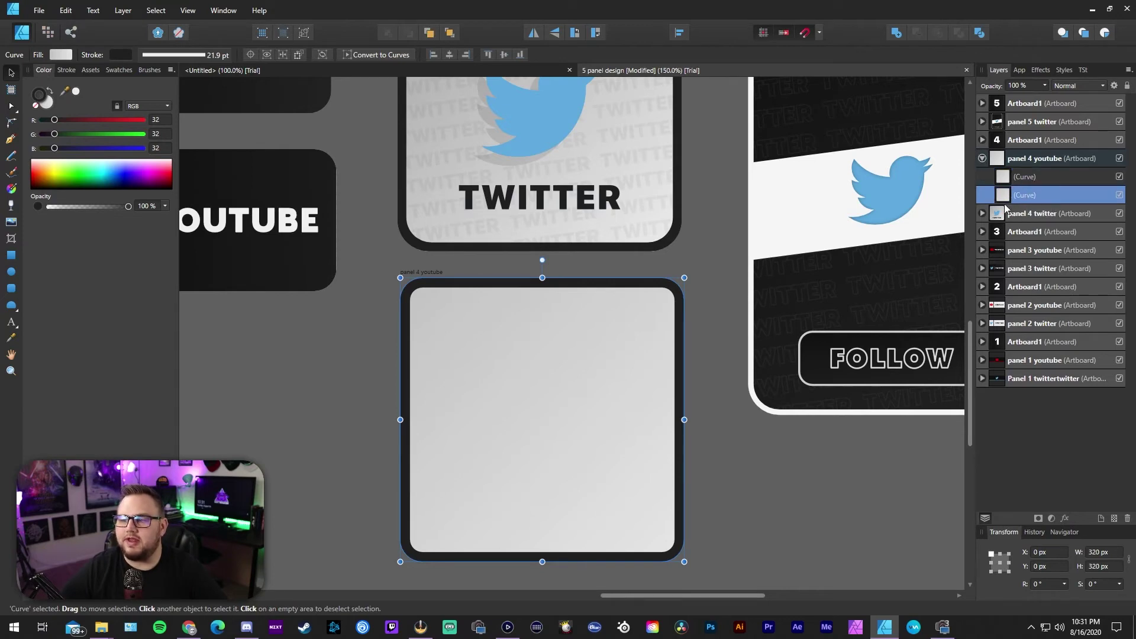
double_click(1031, 197)
text(background)
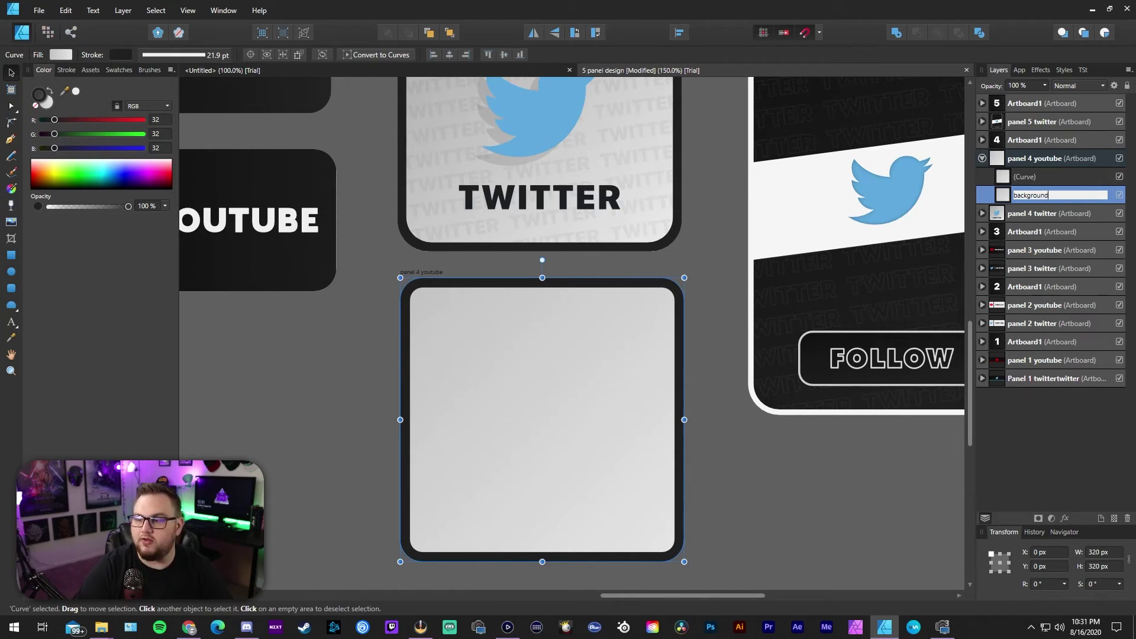
key(Return)
double_click(1027, 176)
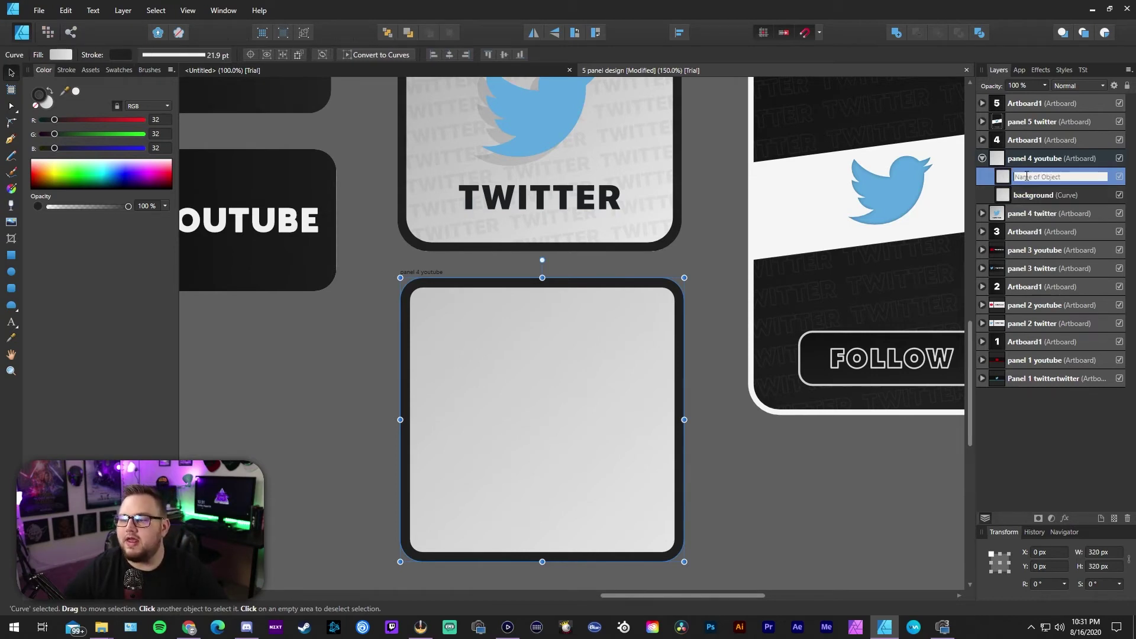
text(border)
key(Return)
Remove the fill from the border curve, keeping only its dark stroke
click(1029, 196)
click(1025, 181)
click(51, 107)
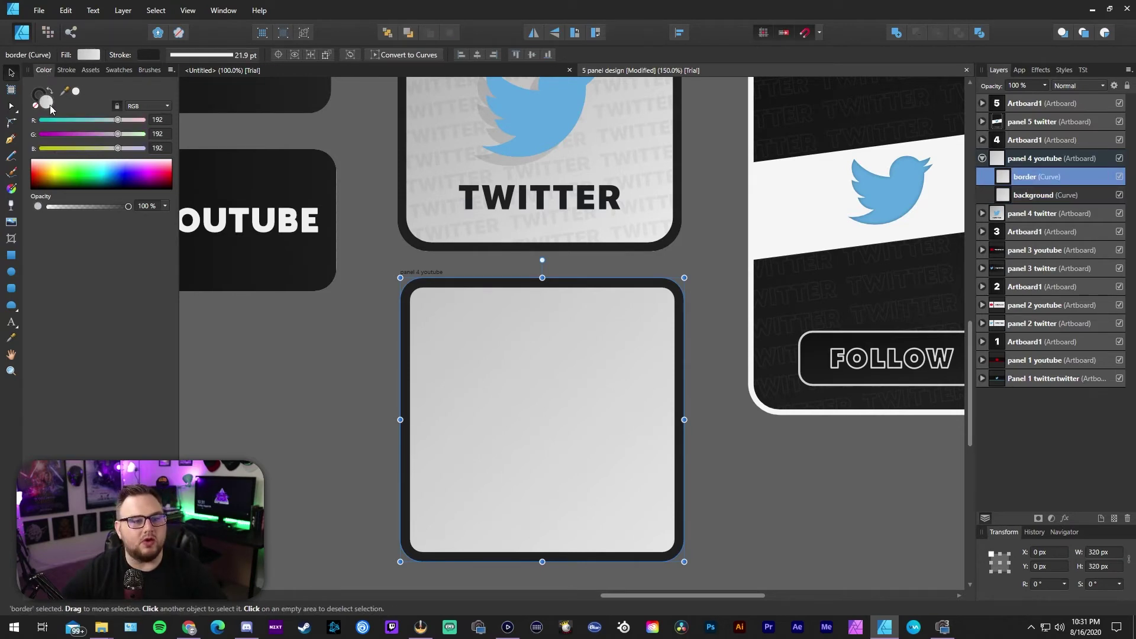
click(35, 104)
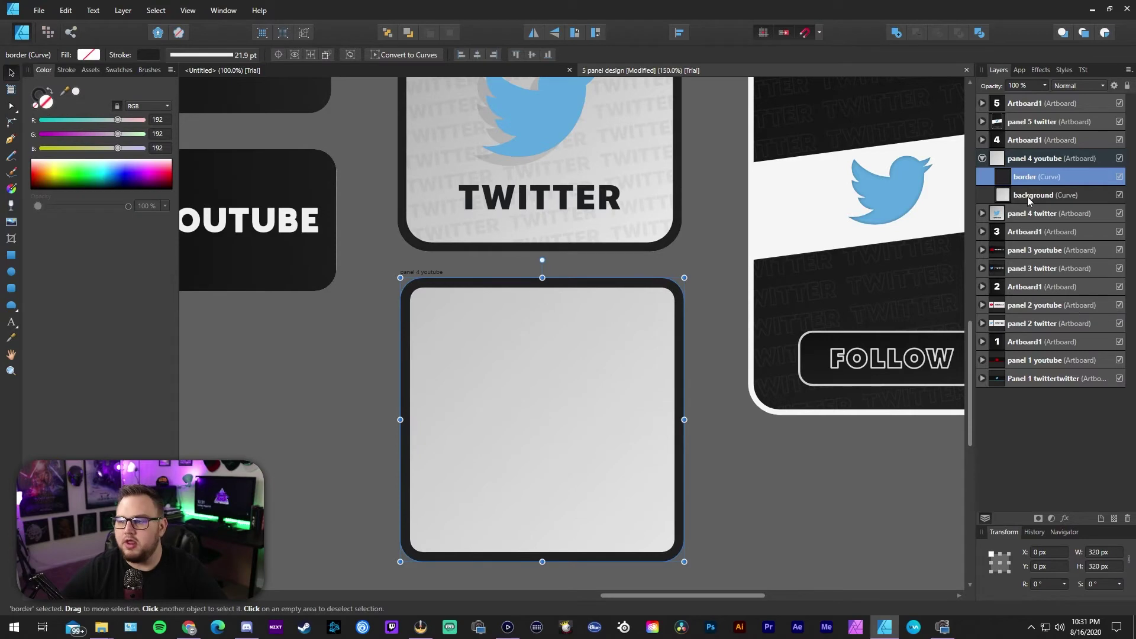
Remove the stroke from the background curve, keeping only its grey gradient fill
click(1030, 197)
click(41, 96)
click(36, 105)
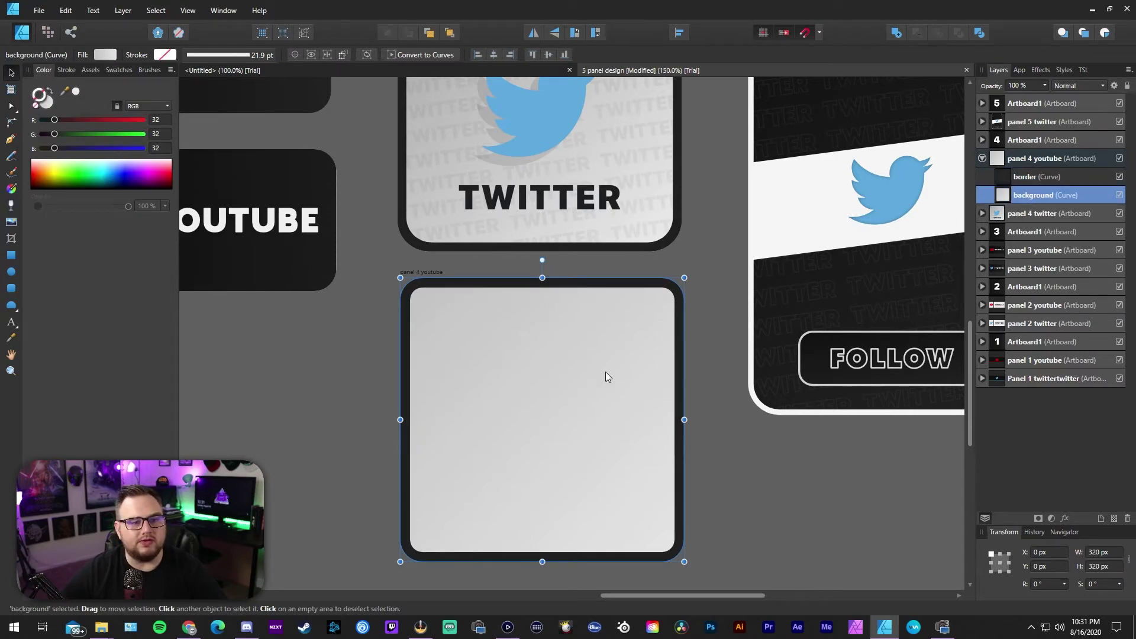
click(718, 343)
Hide and show the background layer to check that it is separate from the border
click(1101, 178)
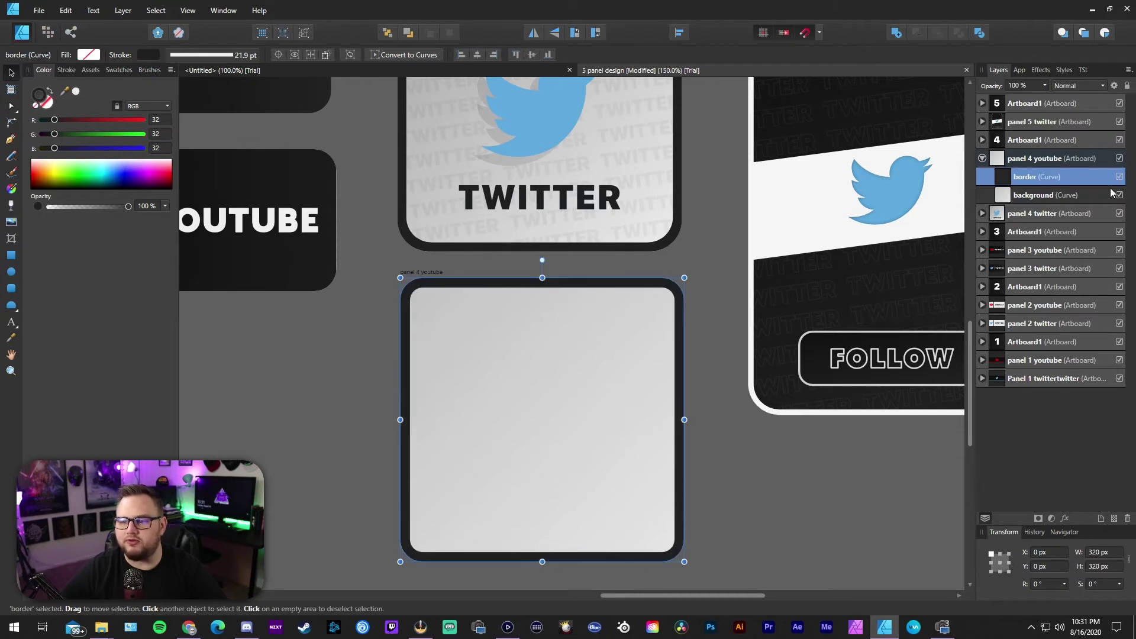
click(1103, 195)
click(1119, 195)
click(1120, 196)
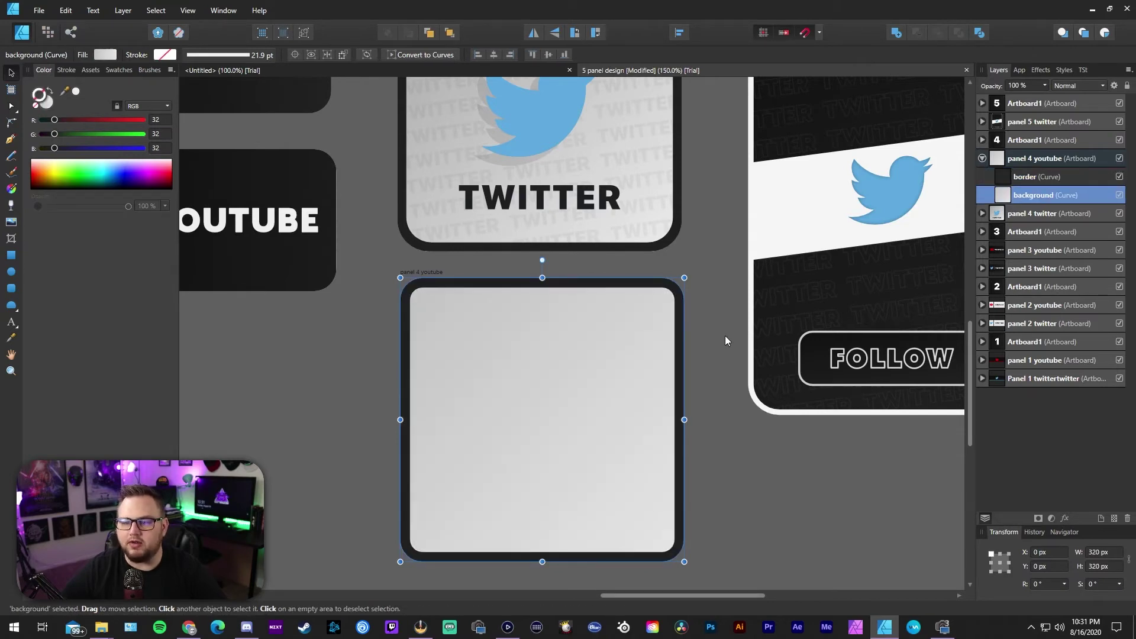
Examine the panel 4 twitter artwork and its title text as a reference, and select the background curve of panel 4 youtube
scroll(739, 354, down, 3)
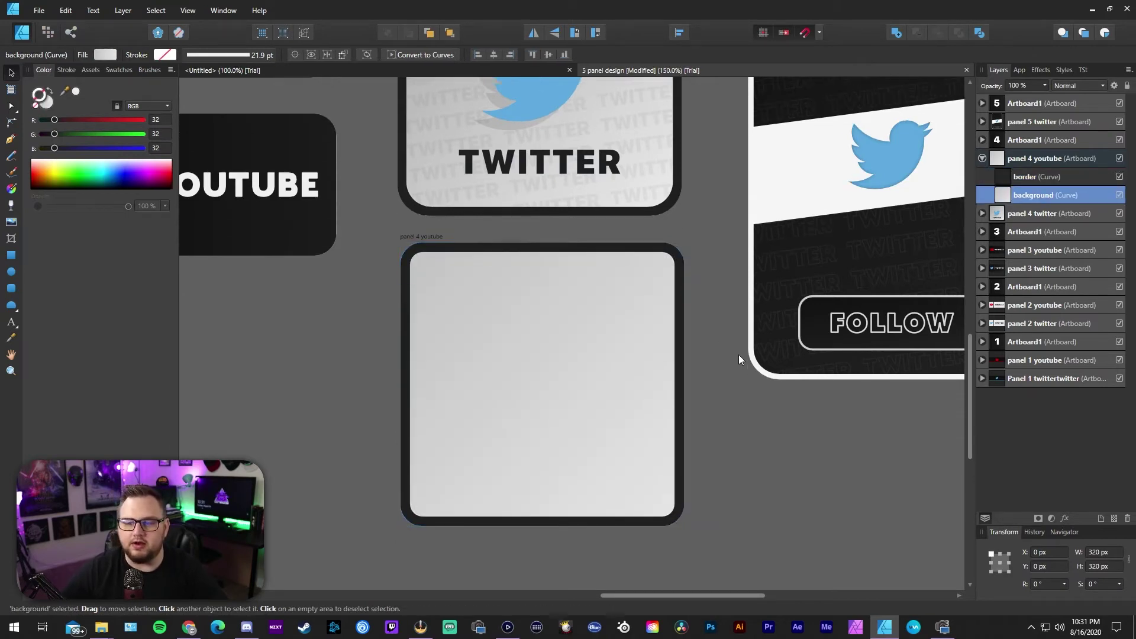
scroll(668, 346, up, 5)
scroll(668, 350, up, 2)
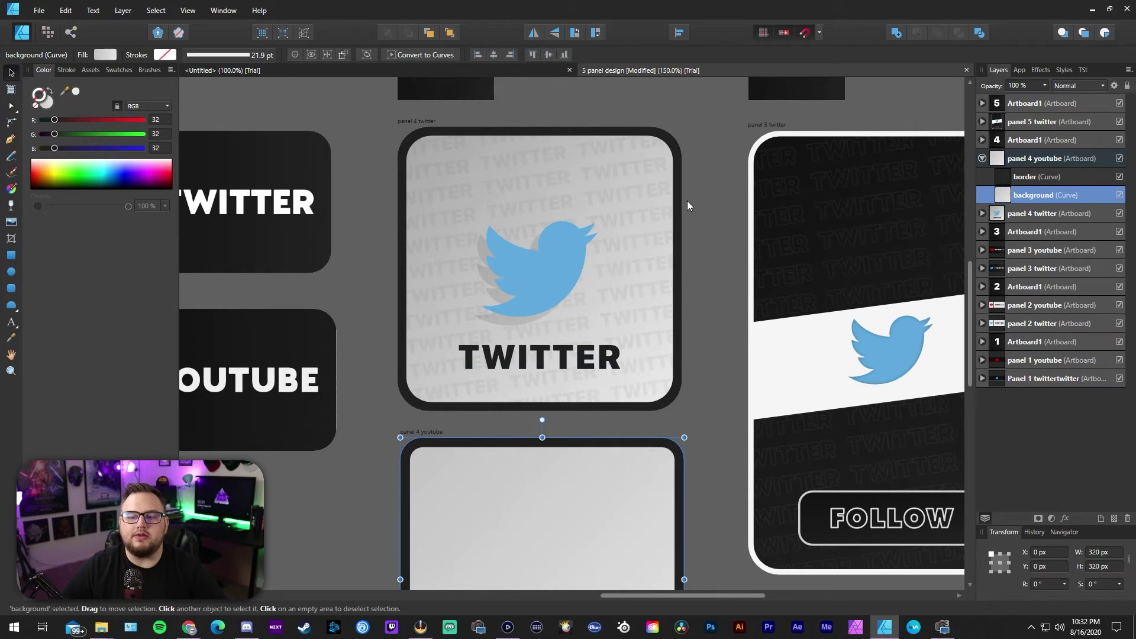
scroll(569, 187, down, 2)
click(583, 250)
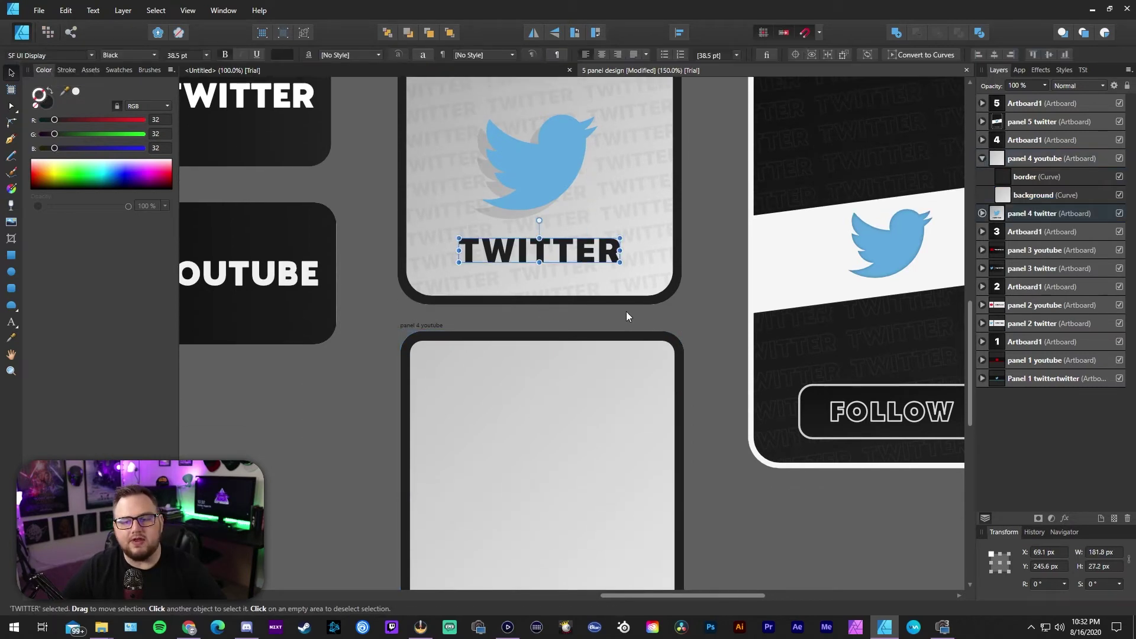
scroll(626, 311, down, 4)
click(520, 372)
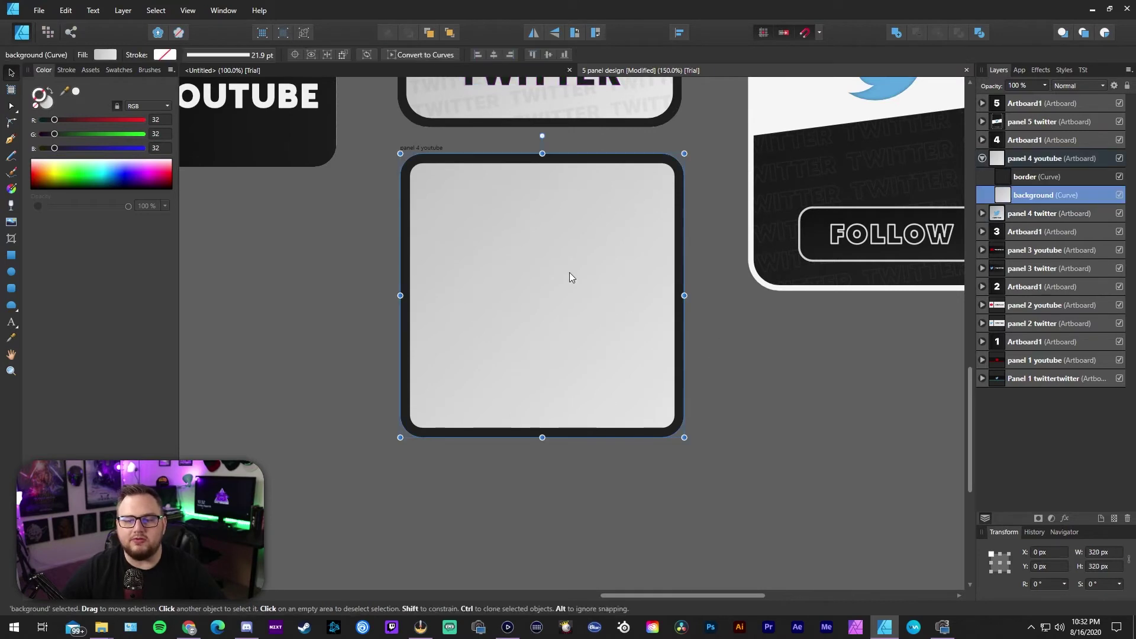
Add the art text YOUTUBE in Charlevoix Pro Black over the lower part of the panel 4 youtube artboard
click(742, 350)
scroll(524, 347, down, 1)
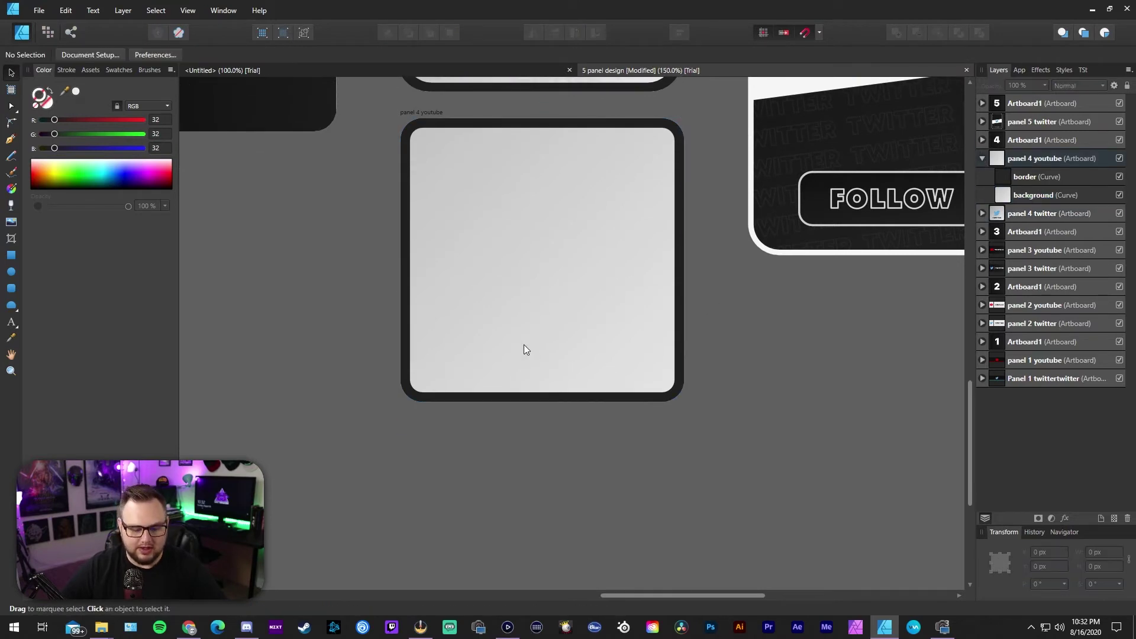
key(t)
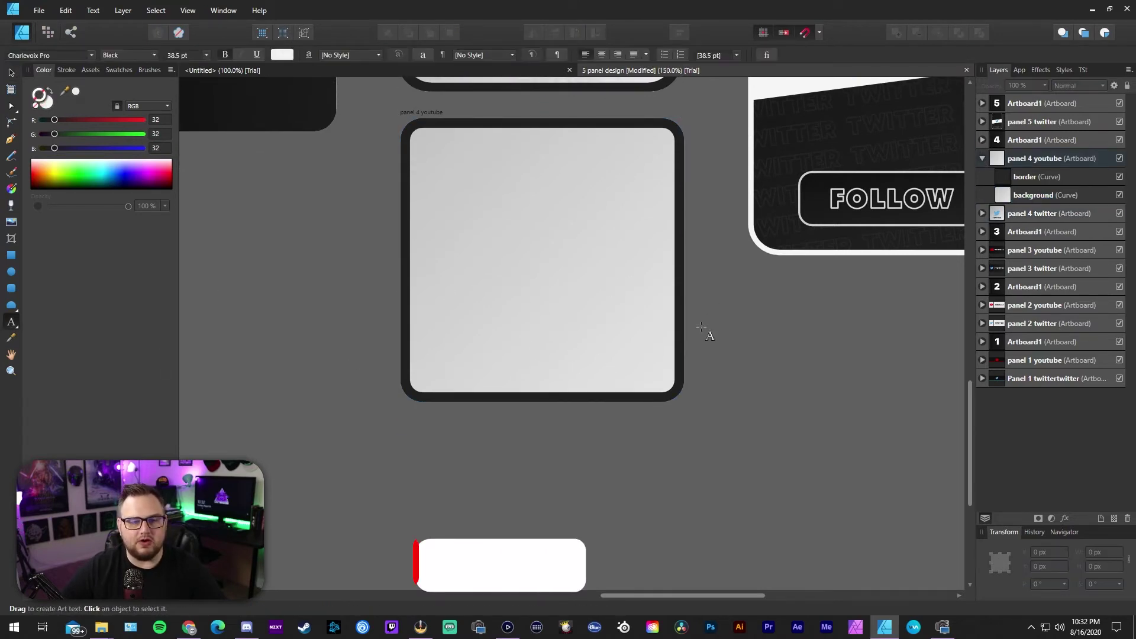
click(491, 329)
text(TWITTER)
key(BackSpace)
key(BackSpace)
key(BackSpace)
key(BackSpace)
key(BackSpace)
key(BackSpace)
key(BackSpace)
text(Y)
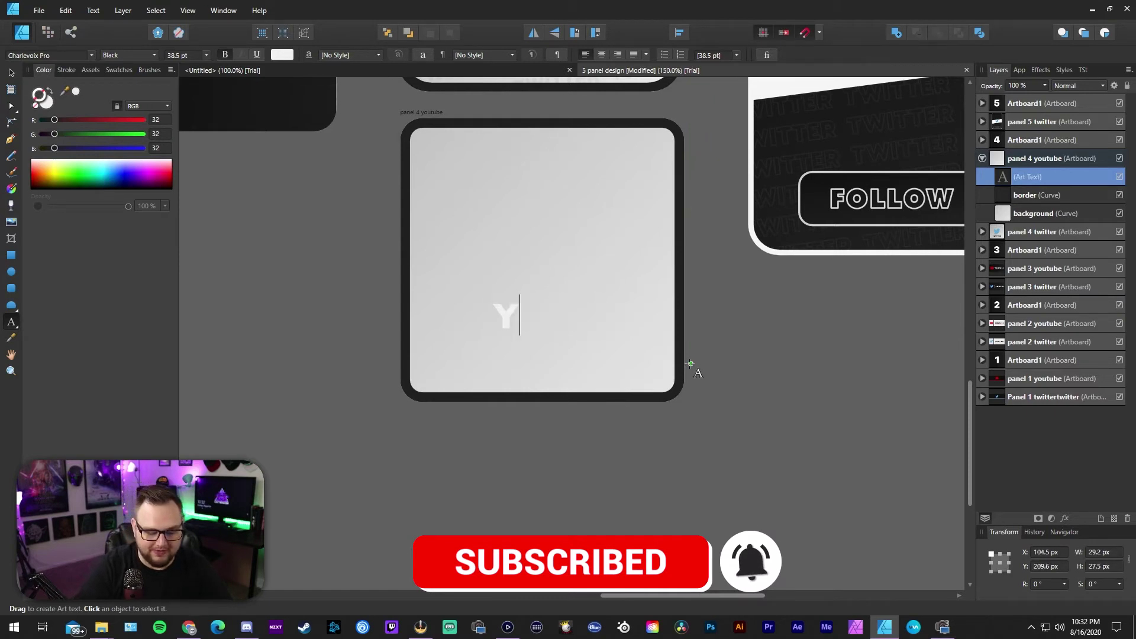
text(OUTUBE)
key(Escape)
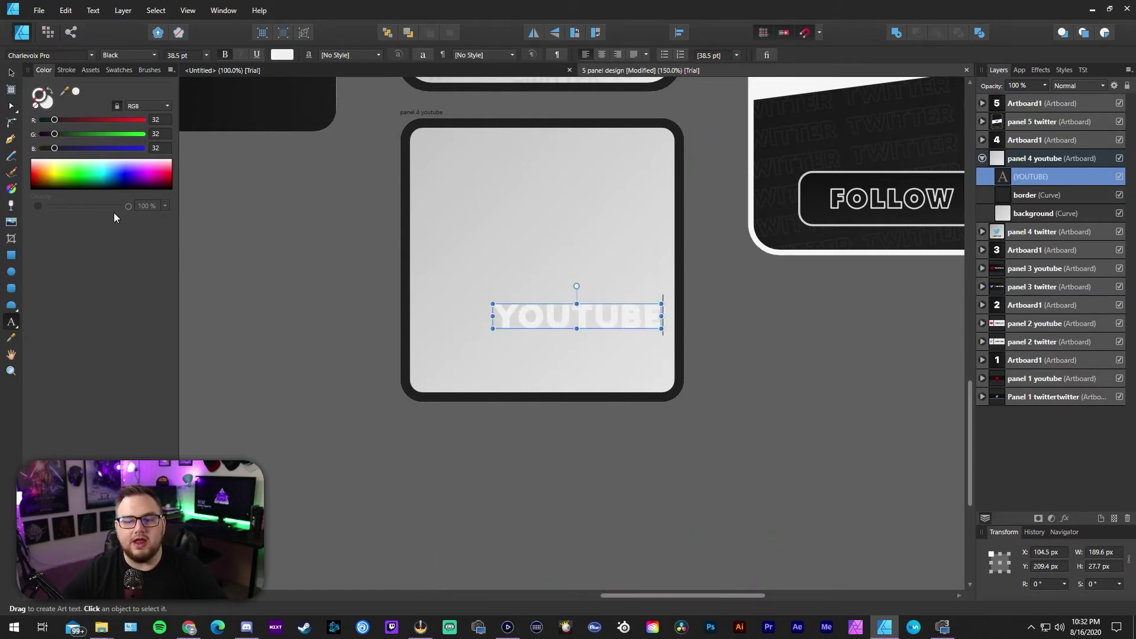
Shrink the YOUTUBE text to about 85 px wide and place it over the middle of the panel's lower border
click(11, 72)
drag(661, 304, 569, 395)
key(z)
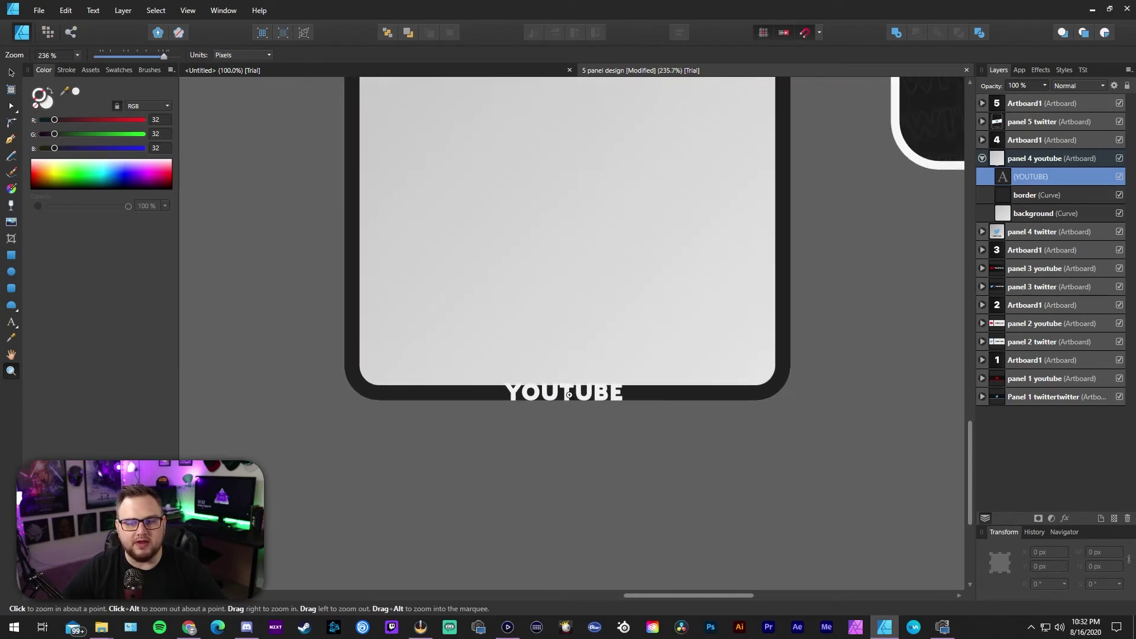
key(v)
scroll(645, 394, up, 3)
scroll(645, 396, up, 1)
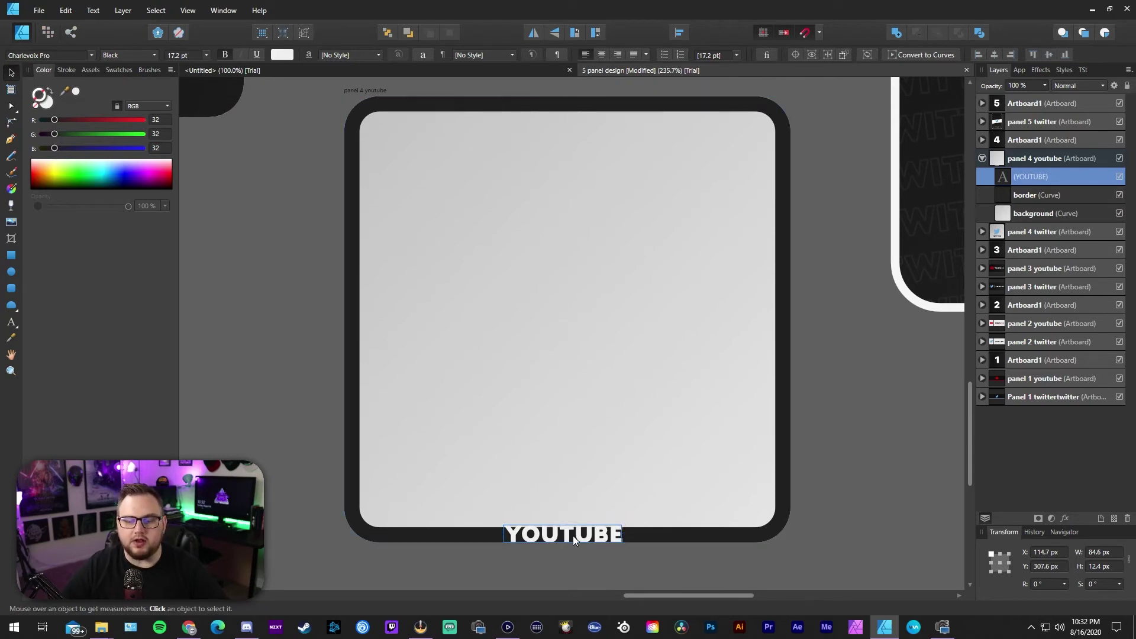
Duplicate the YOUTUBE text about 22 px higher and repeat the duplication to build a column past the panel's upper edge
drag(573, 534, 572, 504)
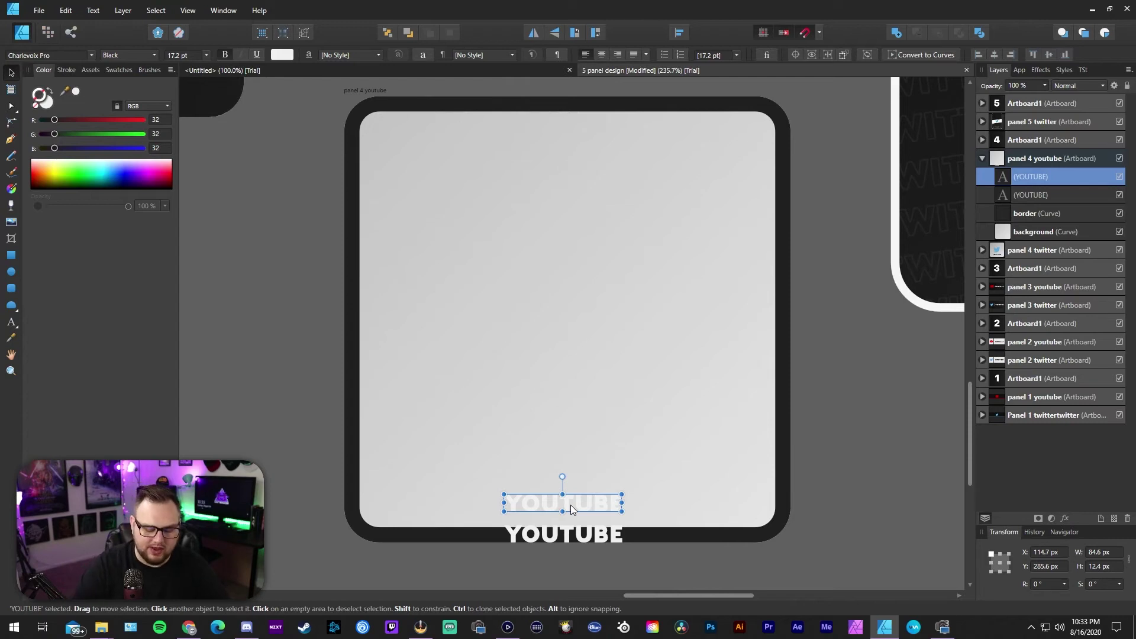
key(ctrl+j)
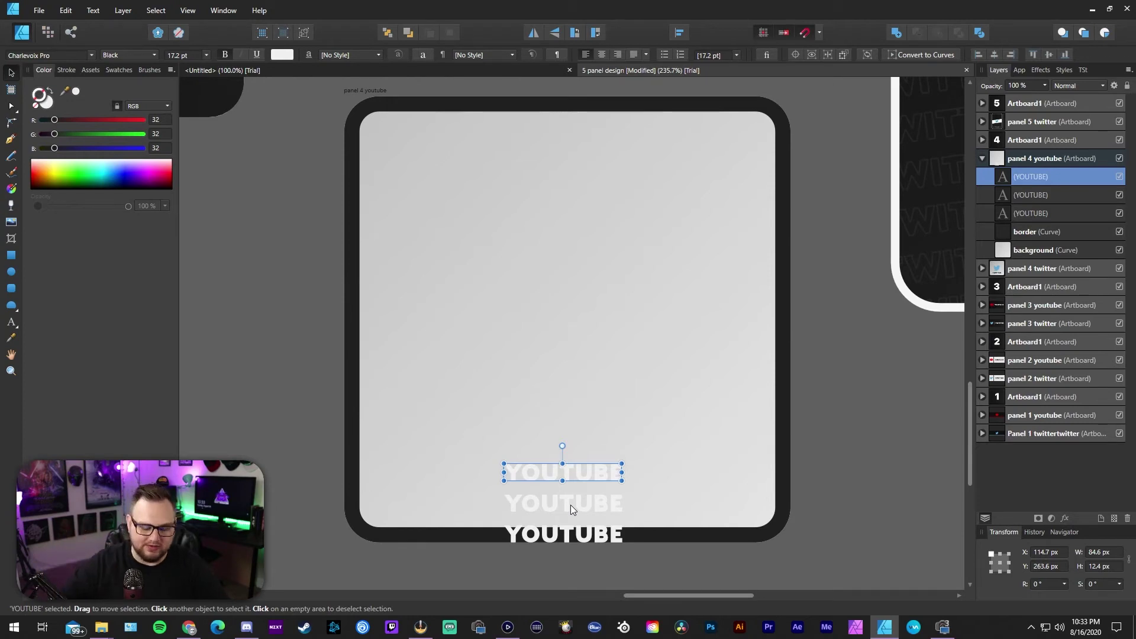
key(ctrl+j)
key(ctrl+j)
key(ctrl+j)
key(ctrl+j)
key(ctrl+j)
key(ctrl+j)
key(ctrl+j)
key(ctrl+j)
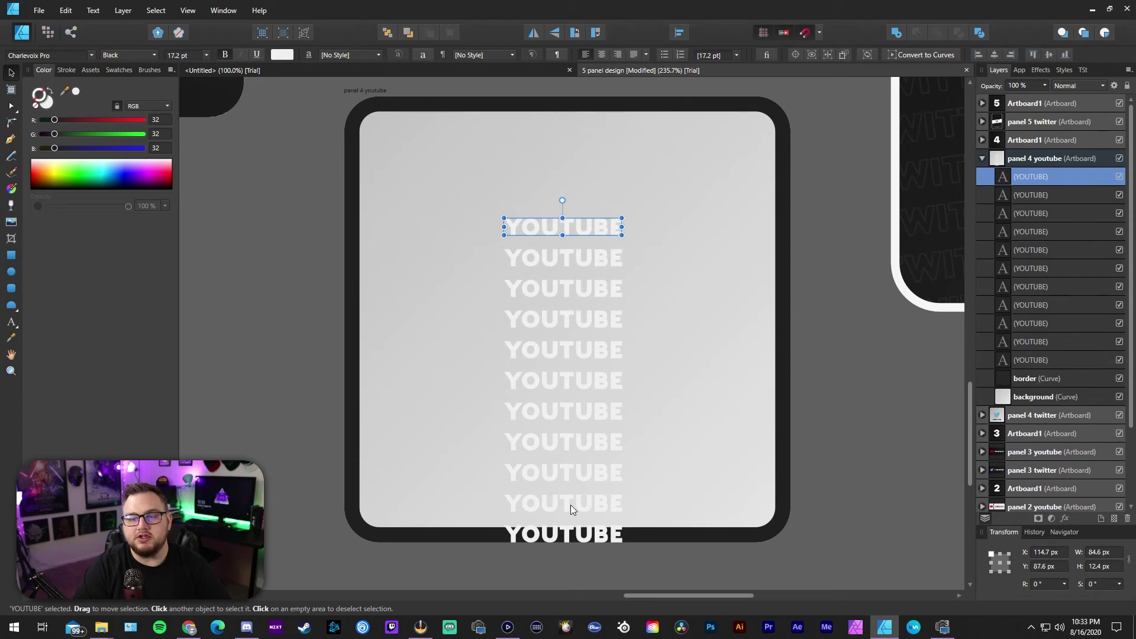
key(ctrl+j)
key(ctrl+j)
key(ctrl+j)
key(ctrl+j)
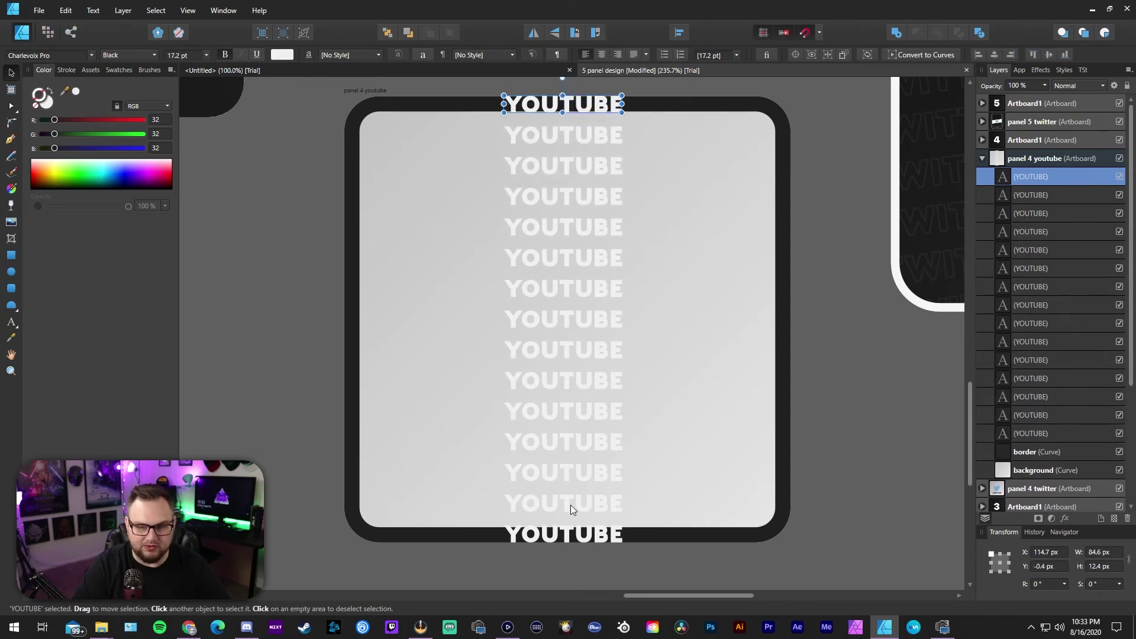
key(ctrl+j)
scroll(893, 157, up, 1)
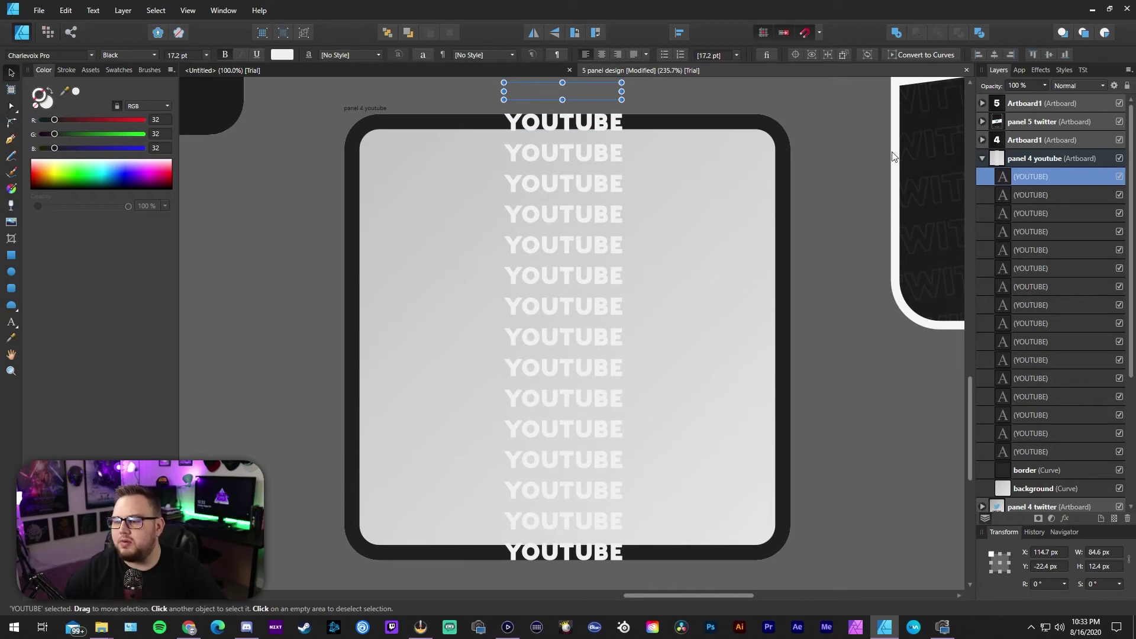
Select the stacked YOUTUBE texts and place a copy of the column just left of the original with a narrow gap
shift+click(1030, 449)
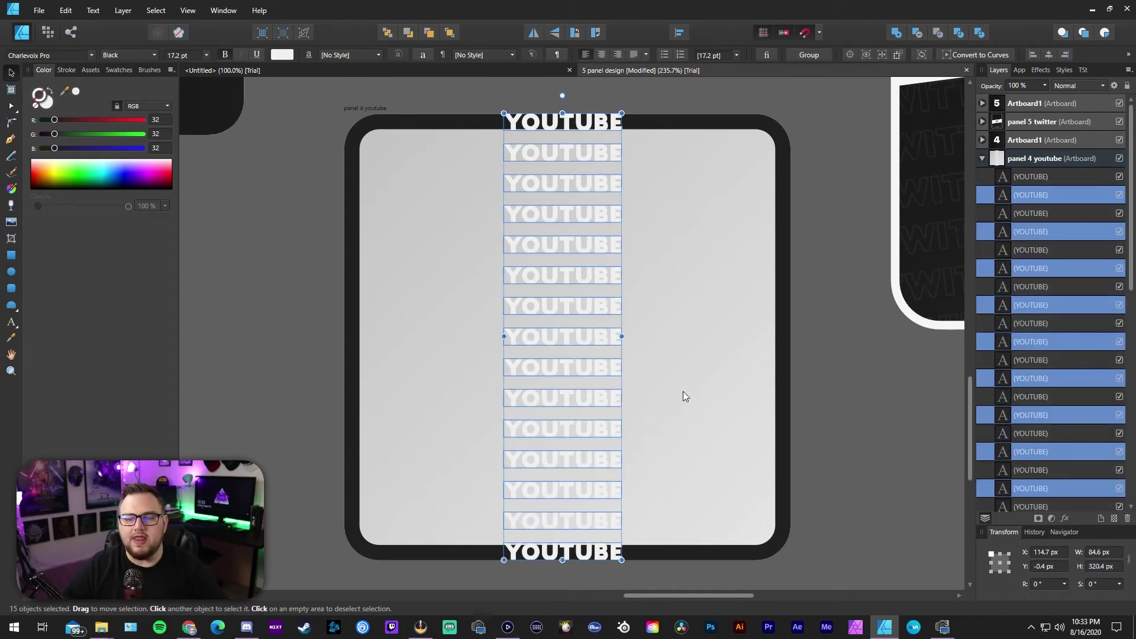
drag(591, 375, 466, 378)
key(Left)
key(Left)
key(Left)
key(Left)
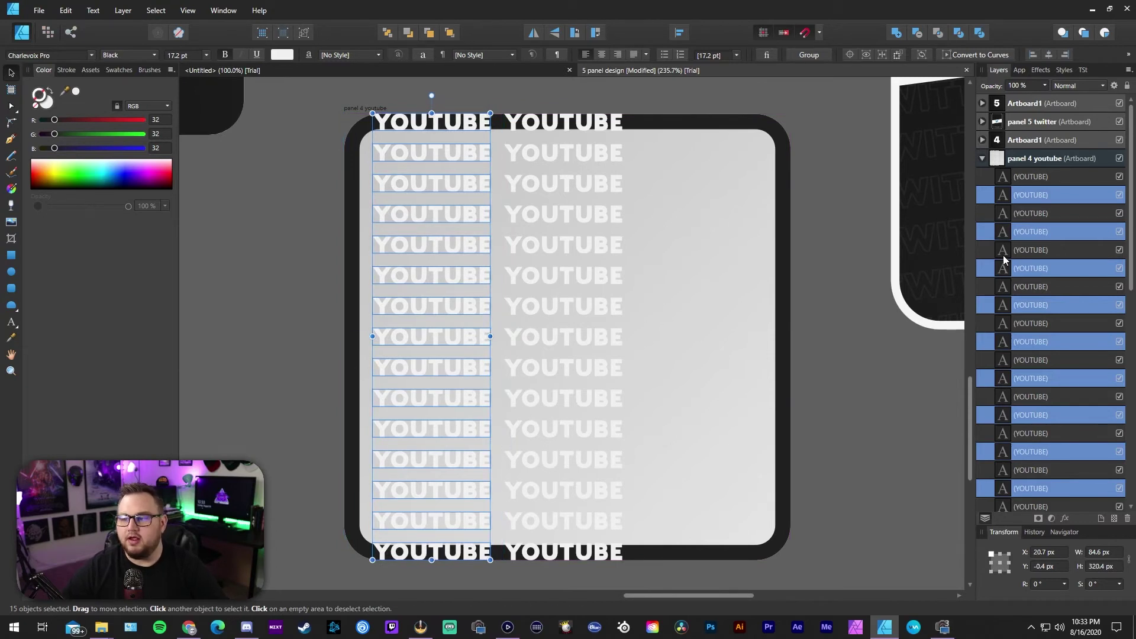
Duplicate the YOUTUBE column again and place the copy right of the original column with a matching gap of about 9 px
key(shift+Left)
key(shift+Left)
key(shift+Left)
key(shift+Left)
key(shift+Left)
key(shift+Left)
key(shift+Left)
key(shift+Left)
key(shift+Left)
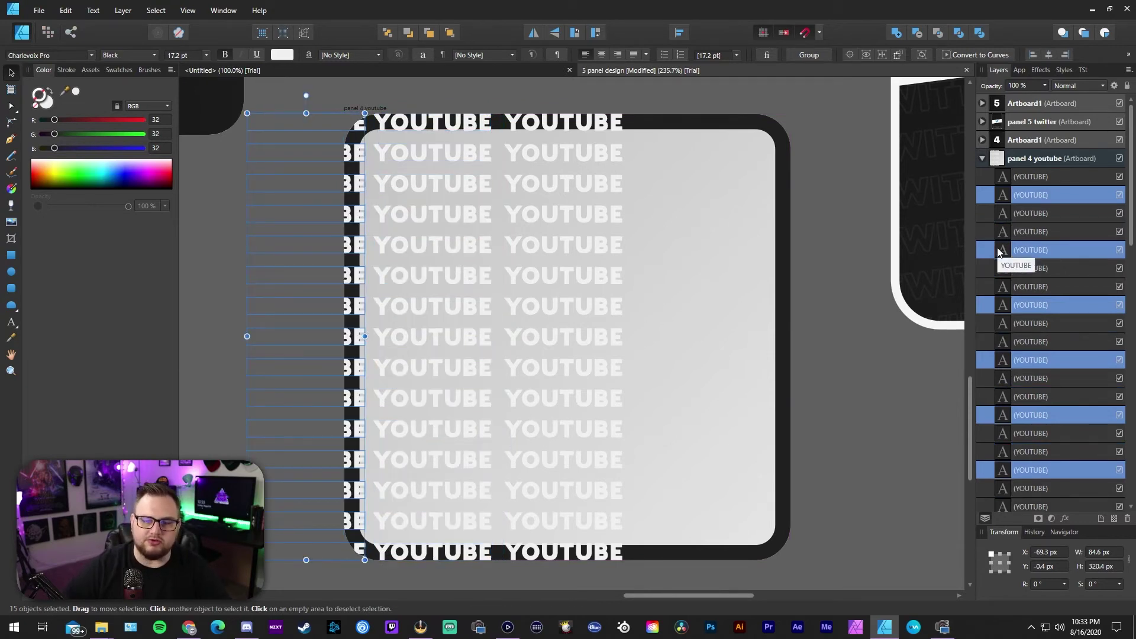
drag(331, 320, 698, 322)
key(Right)
key(Right)
key(Left)
key(Left)
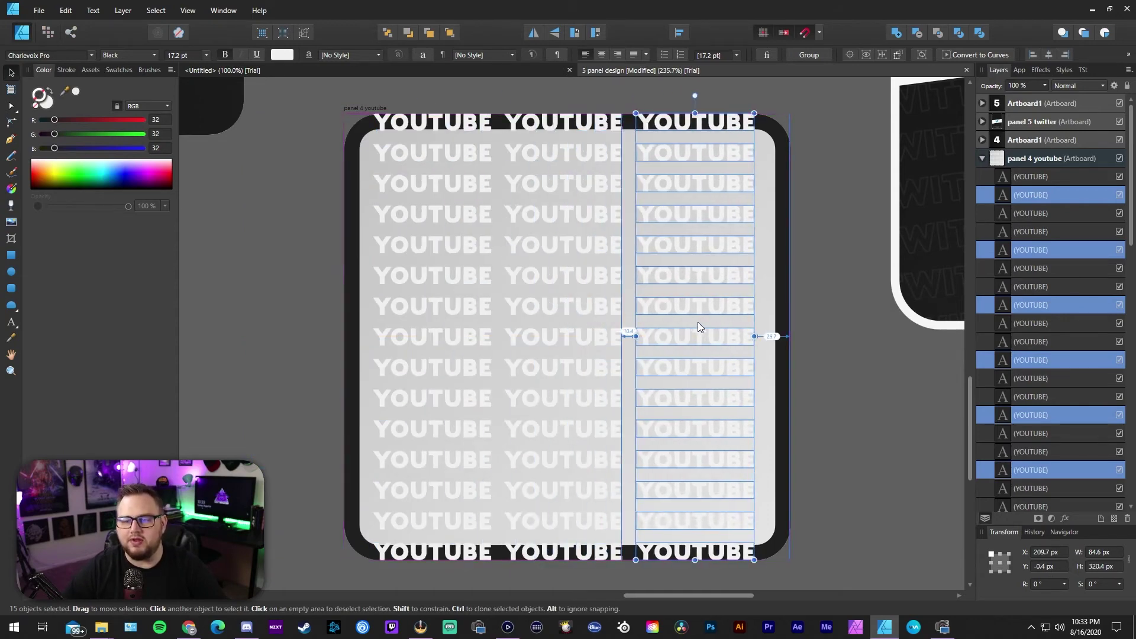
drag(698, 326, 698, 326)
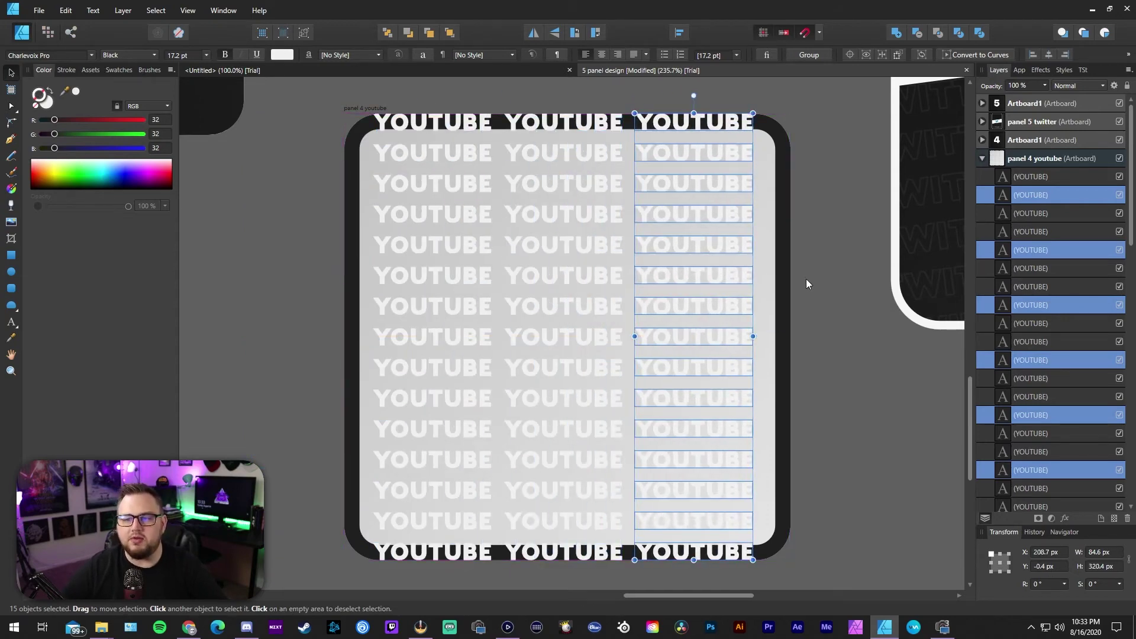
click(807, 282)
Select all the YOUTUBE text layers in panel 4 youtube and group them
key(z)
drag(742, 432, 577, 420)
click(1035, 179)
scroll(1039, 272, down, 7)
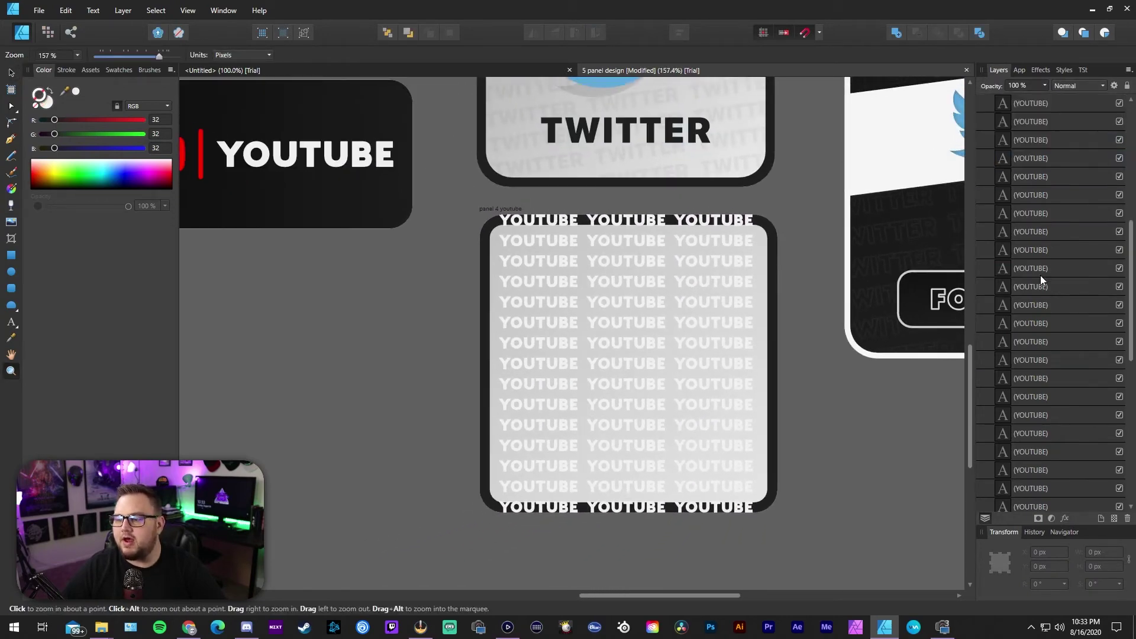
shift+click(1032, 290)
scroll(1031, 346, up, 5)
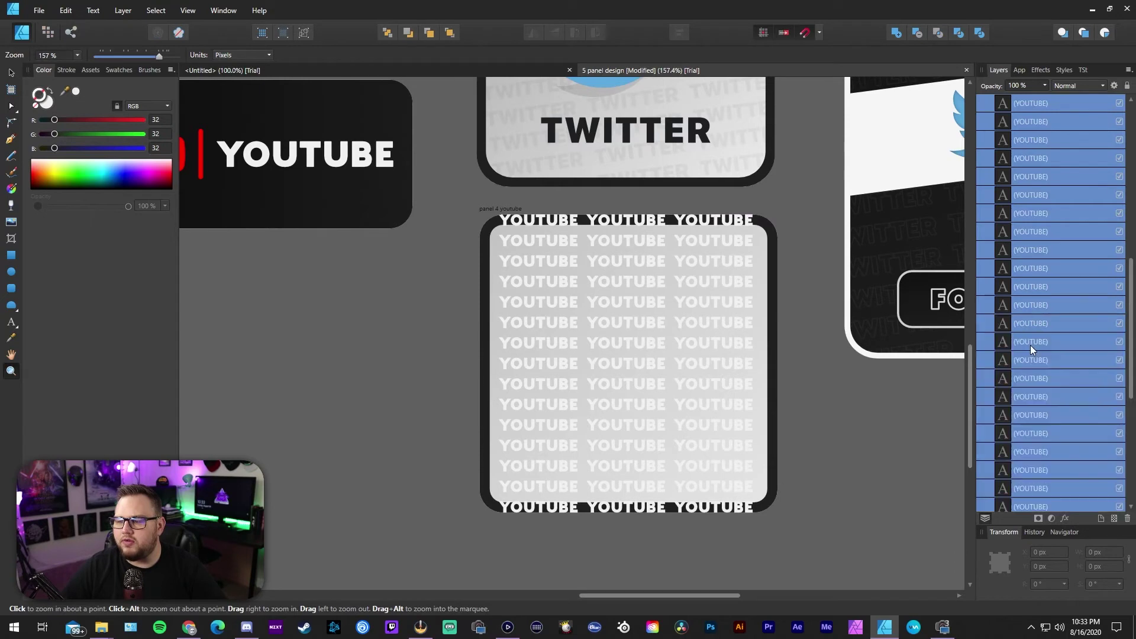
scroll(1031, 344, up, 1)
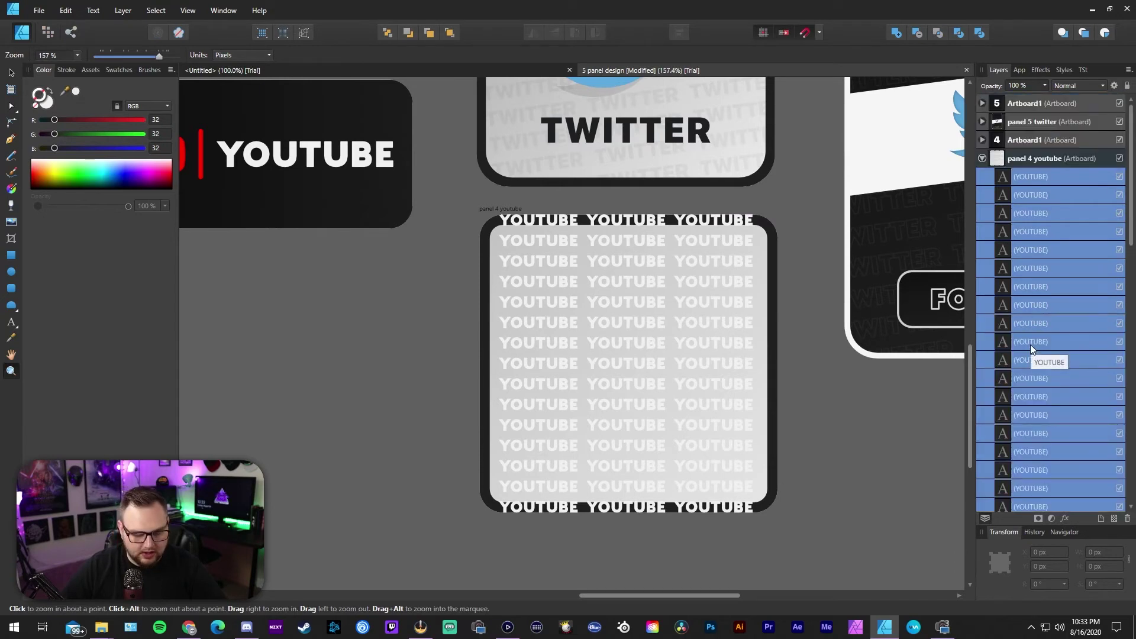
key(ctrl+g)
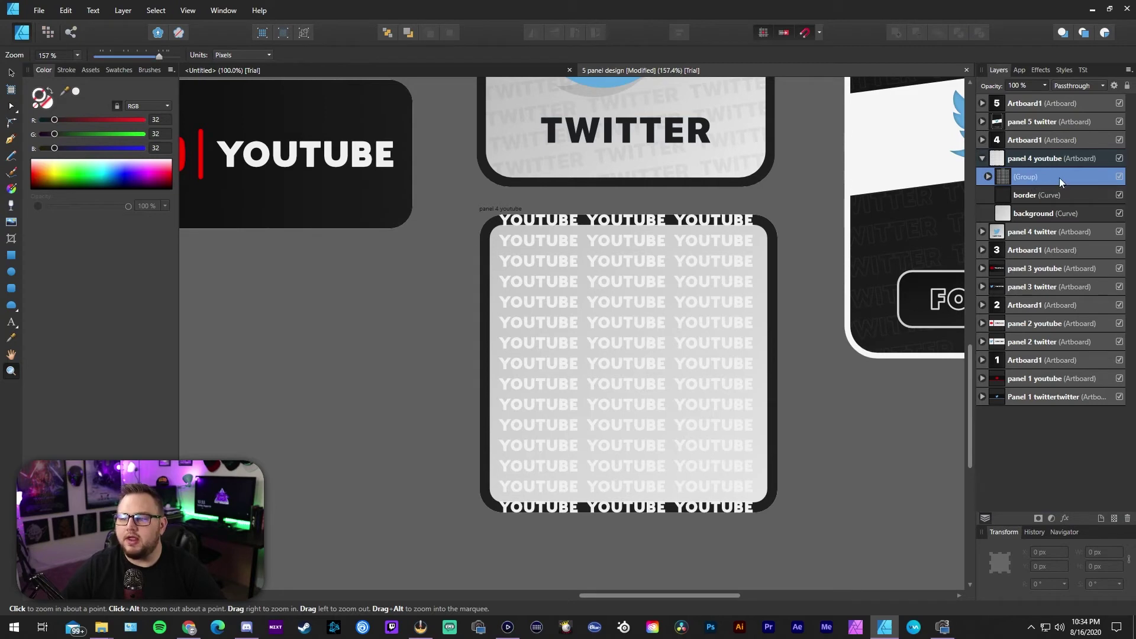
Rotate the text group about 9 degrees counter-clockwise and enlarge it to about 331 by 416 px to cover the panel
key(v)
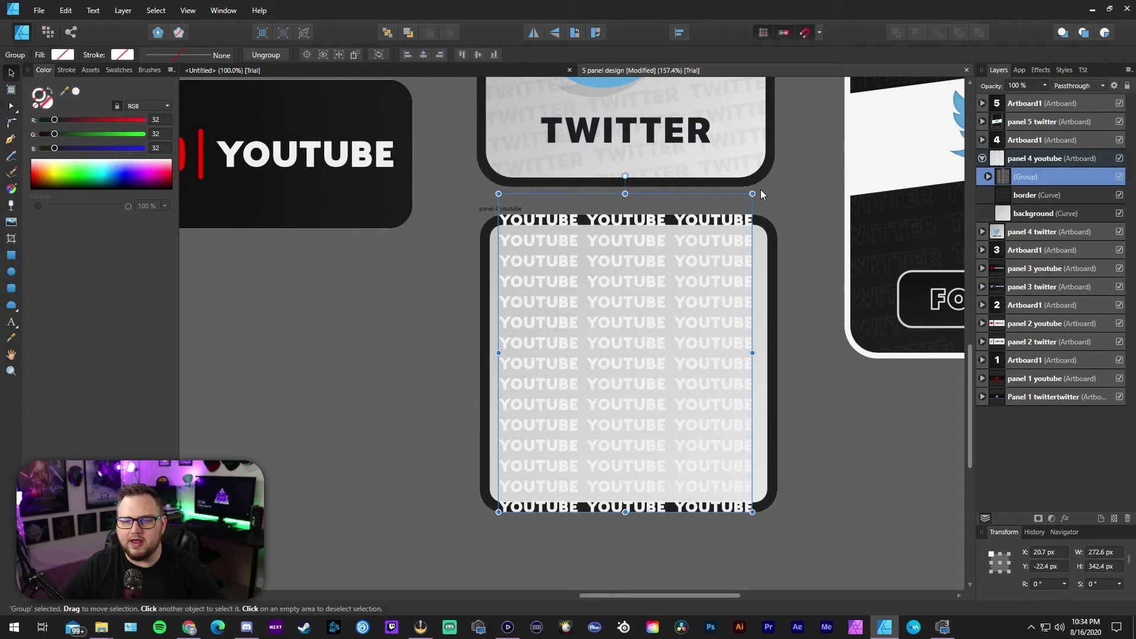
drag(756, 192, 727, 176)
drag(525, 529, 504, 564)
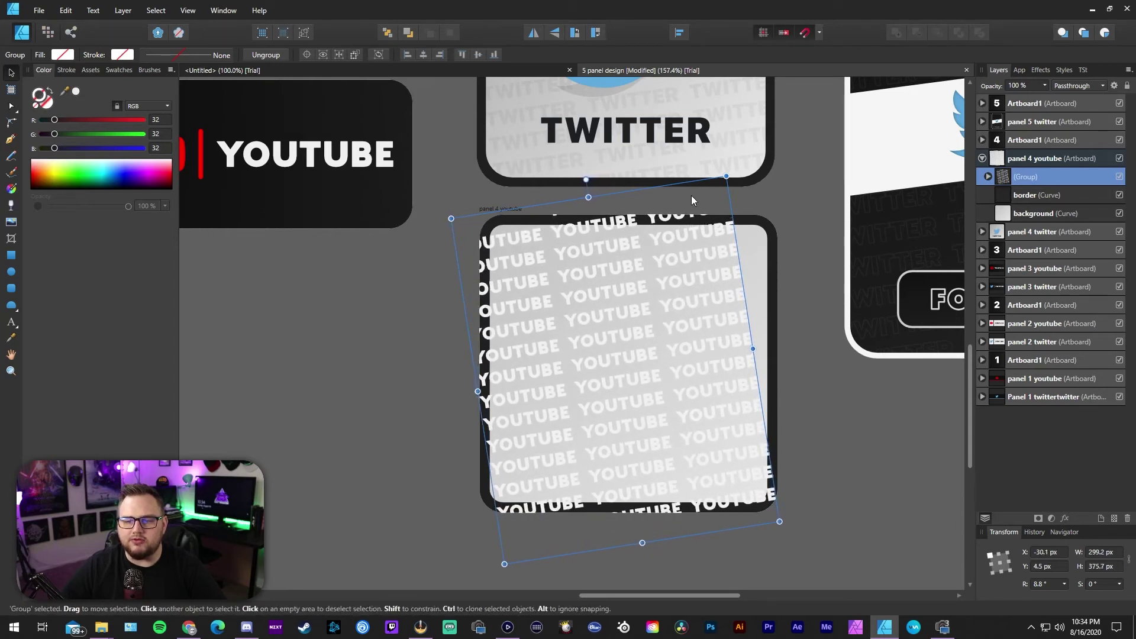
drag(727, 177, 749, 137)
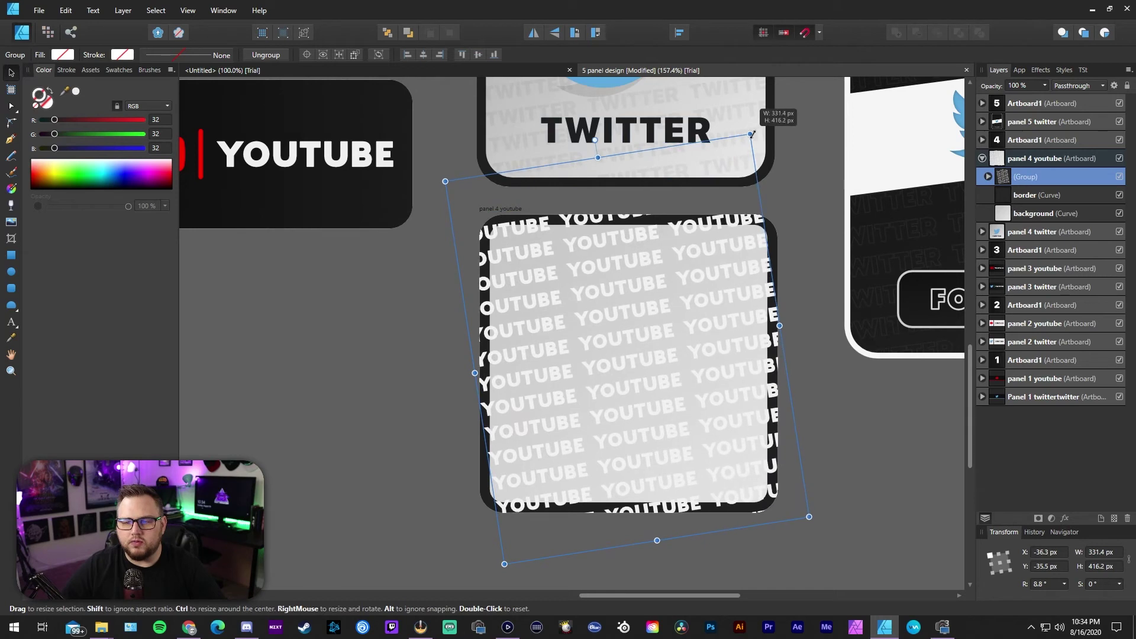
click(793, 191)
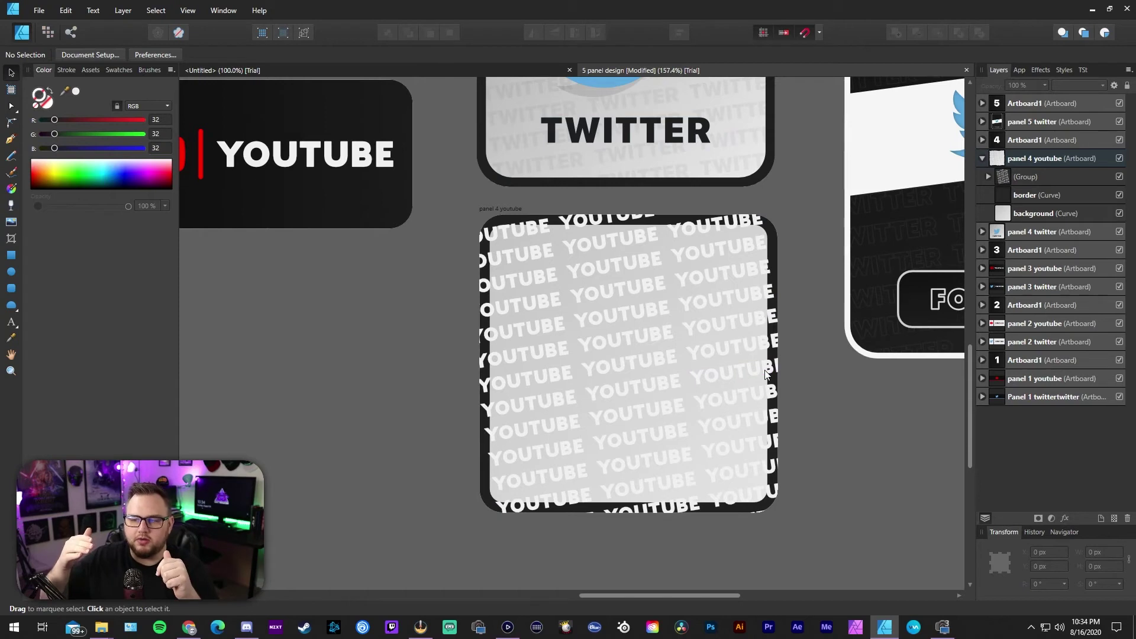
Move the text group below the border curve and above the background curve, keeping the group selected
drag(1032, 200, 1032, 176)
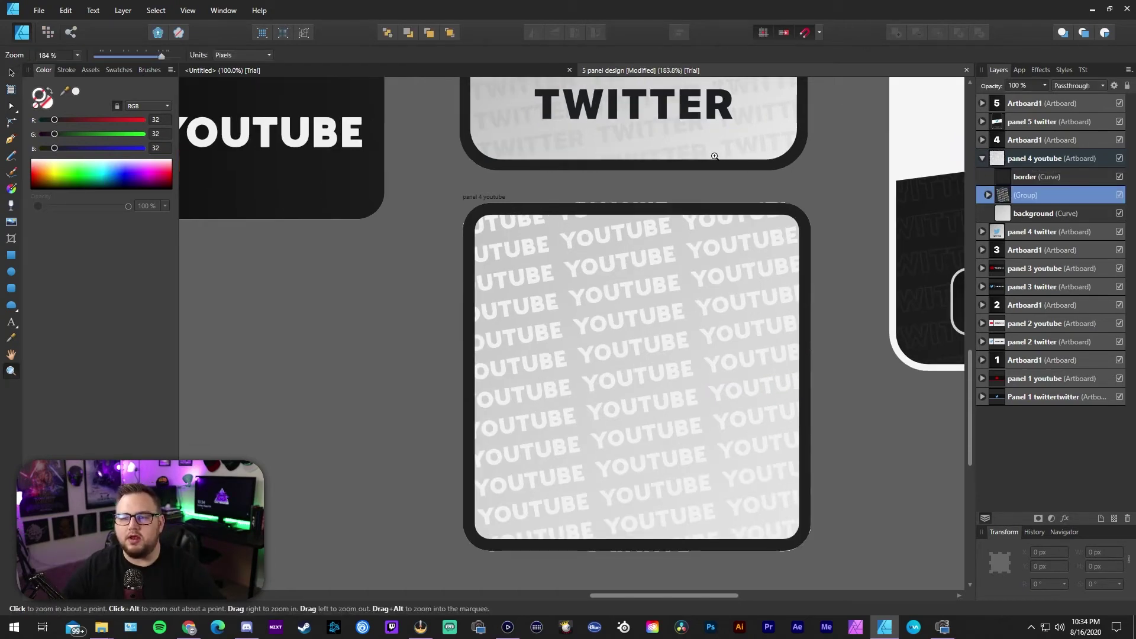
click(1065, 213)
click(1057, 193)
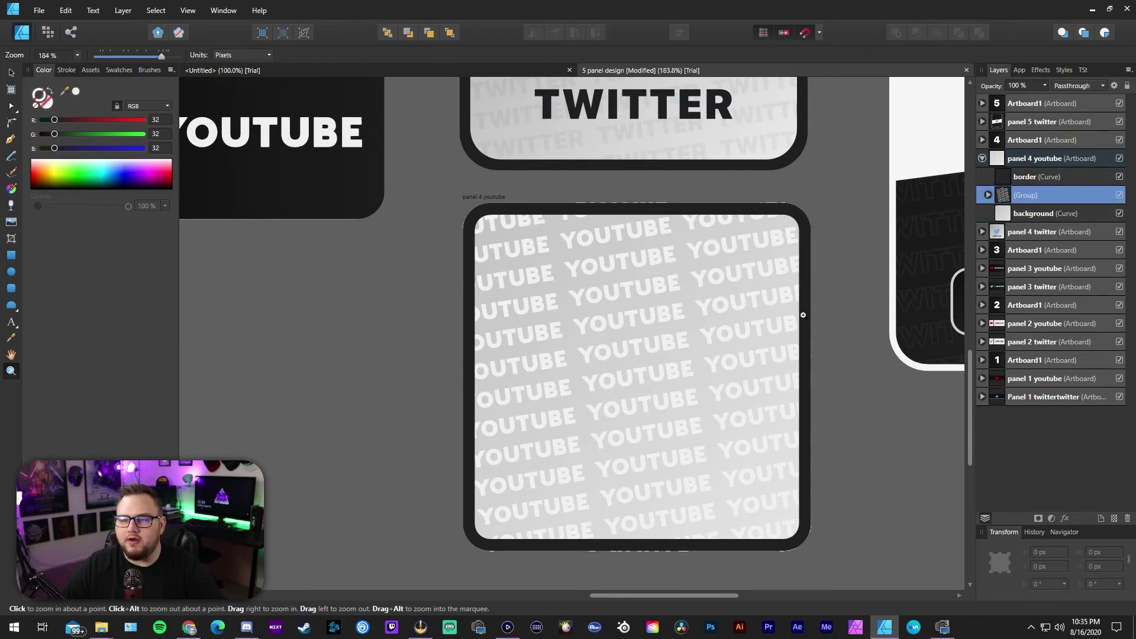
Set the opacity of the YOUTUBE text group to 25%
scroll(904, 261, up, 2)
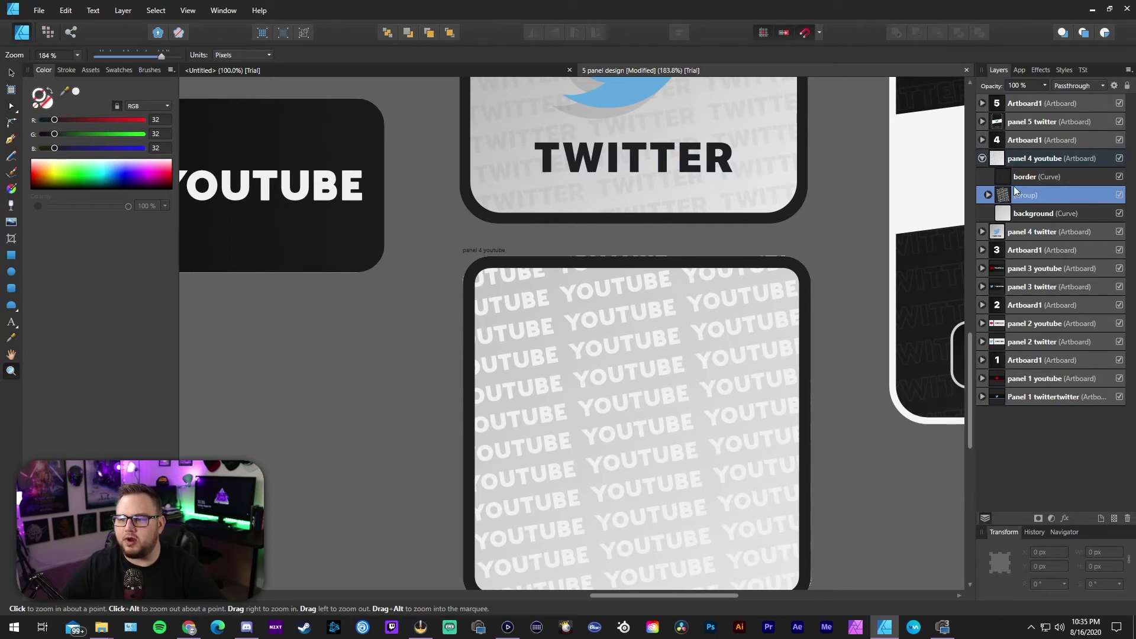
click(1045, 84)
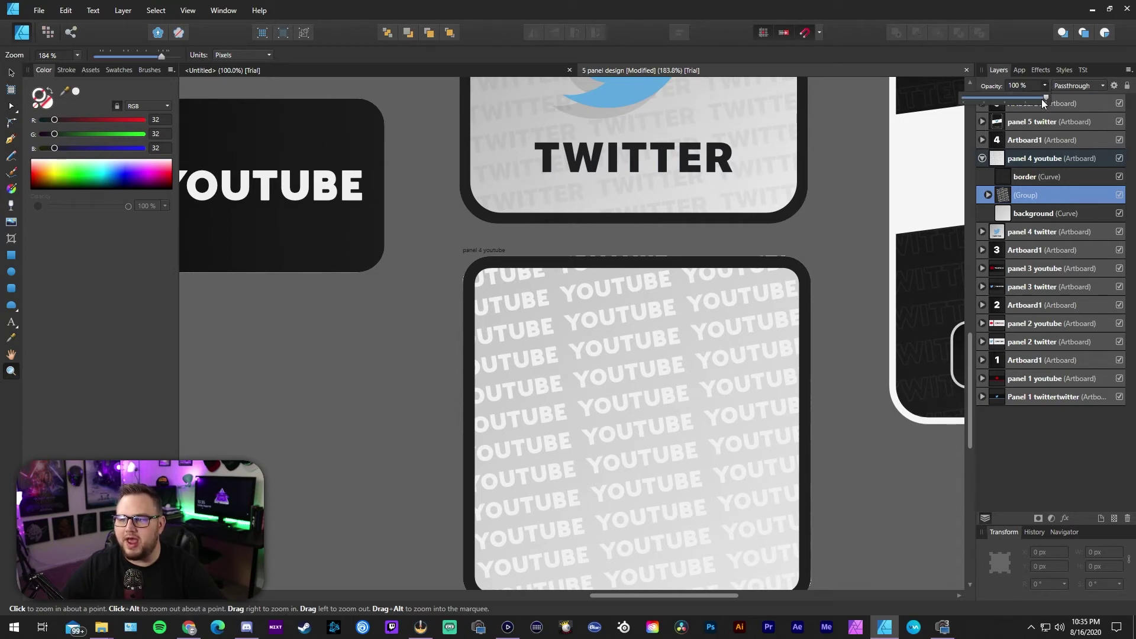
drag(1045, 98, 986, 98)
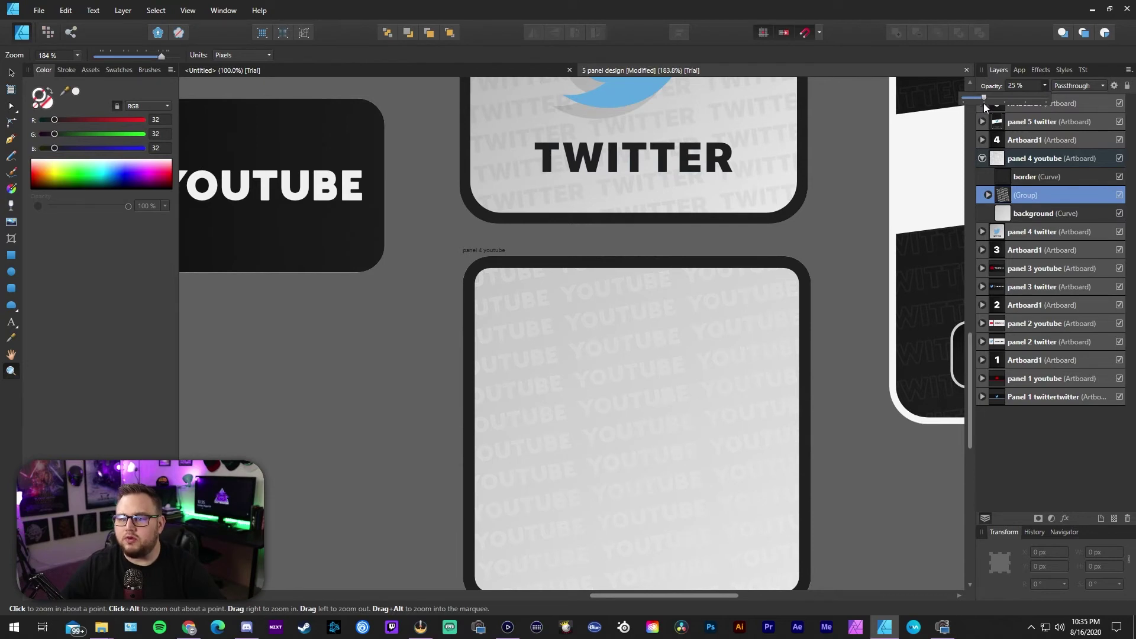
scroll(687, 304, down, 2)
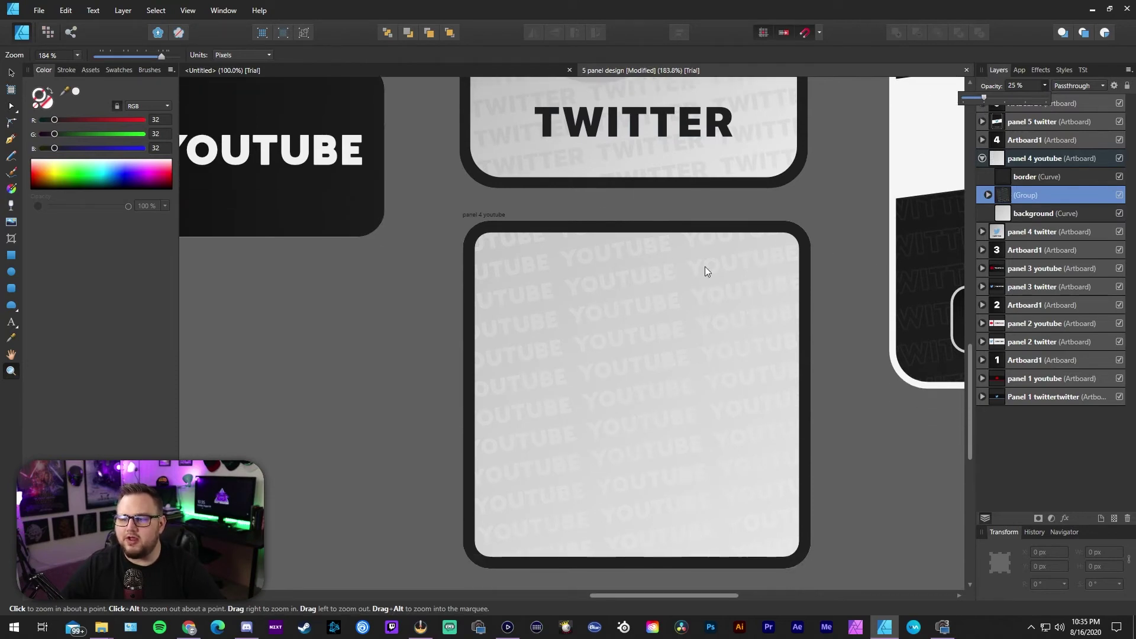
Select every YOUTUBE text inside the group and change their fill colour to grey A1A1A1
click(989, 196)
click(1031, 214)
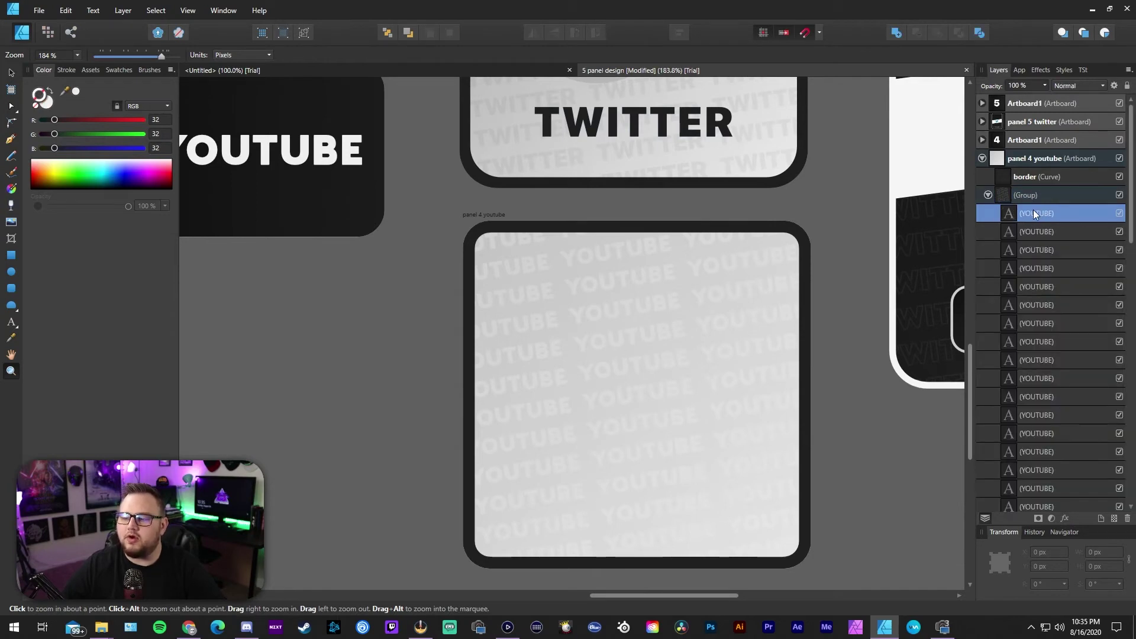
scroll(1046, 225, down, 10)
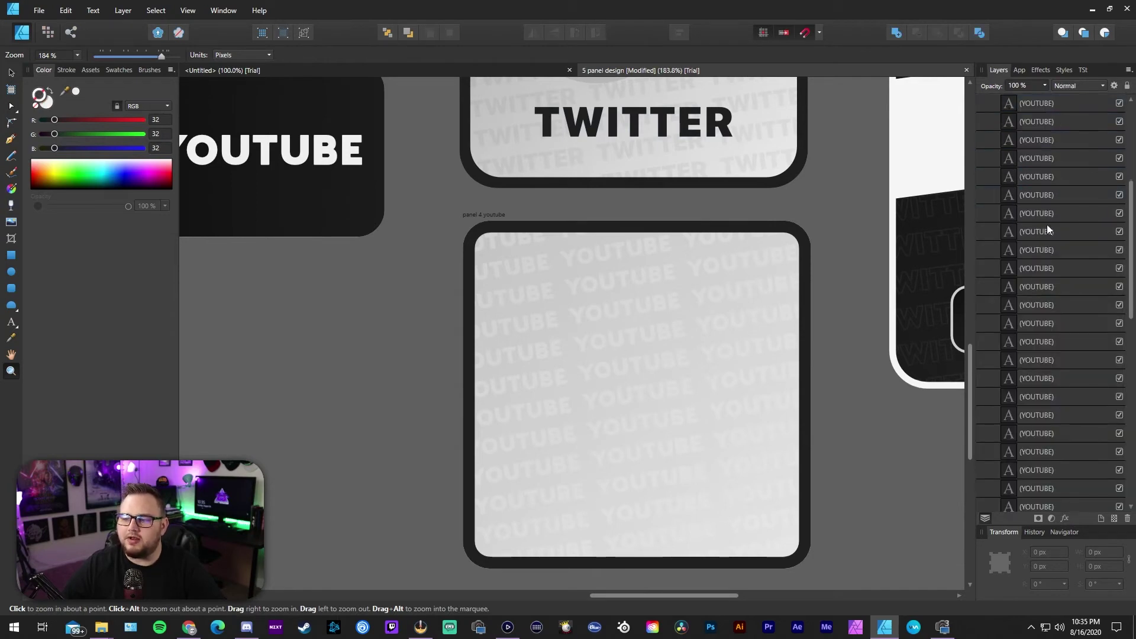
shift+click(1035, 287)
click(51, 102)
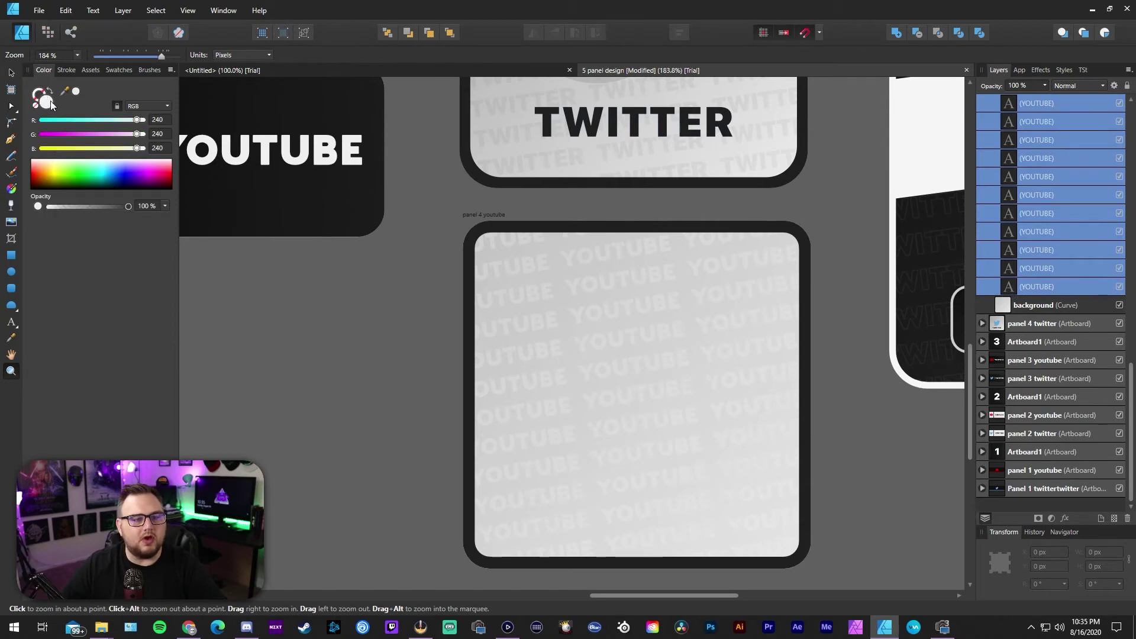
double_click(49, 100)
drag(534, 169, 911, 144)
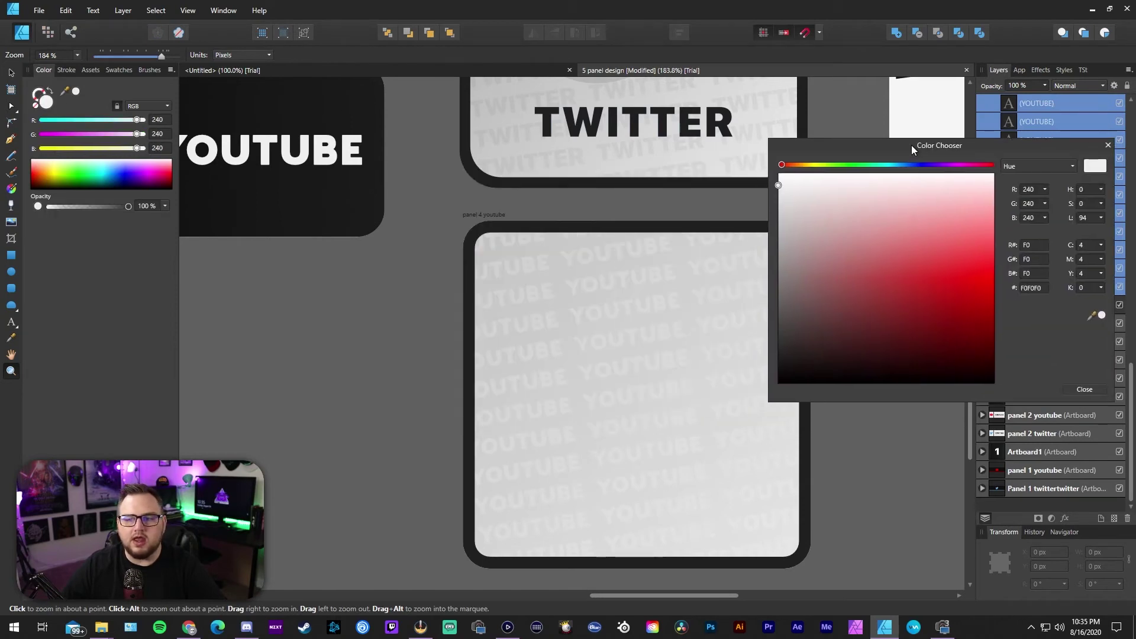
drag(803, 222, 720, 257)
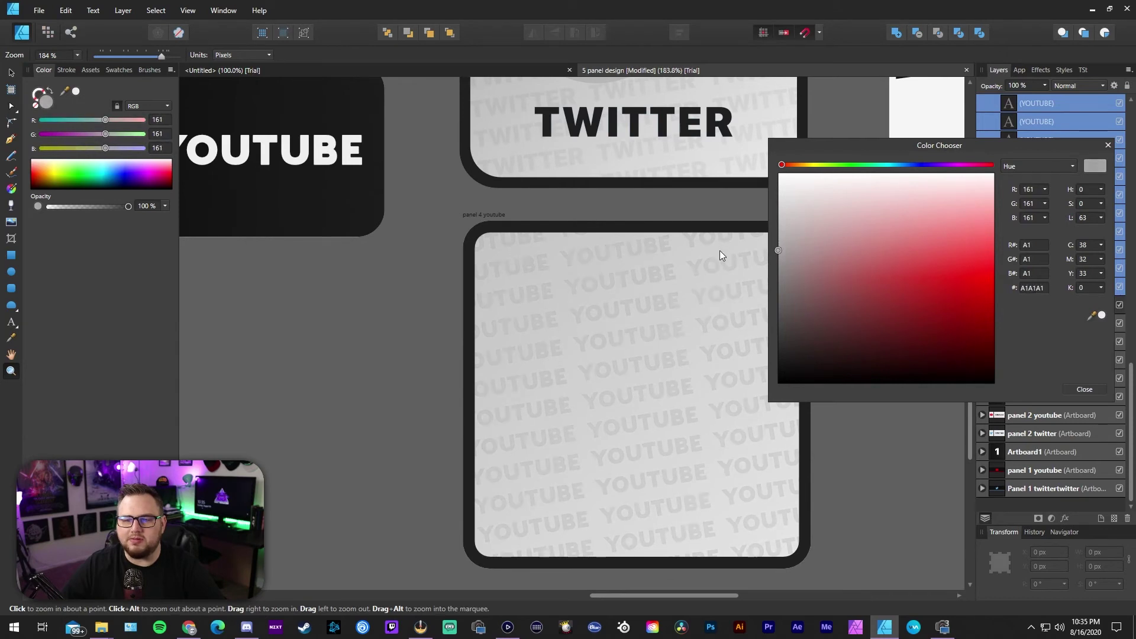
Close the colour chooser and collapse the YOUTUBE text group in the panel 4 YouTube artboard's layers
click(1108, 145)
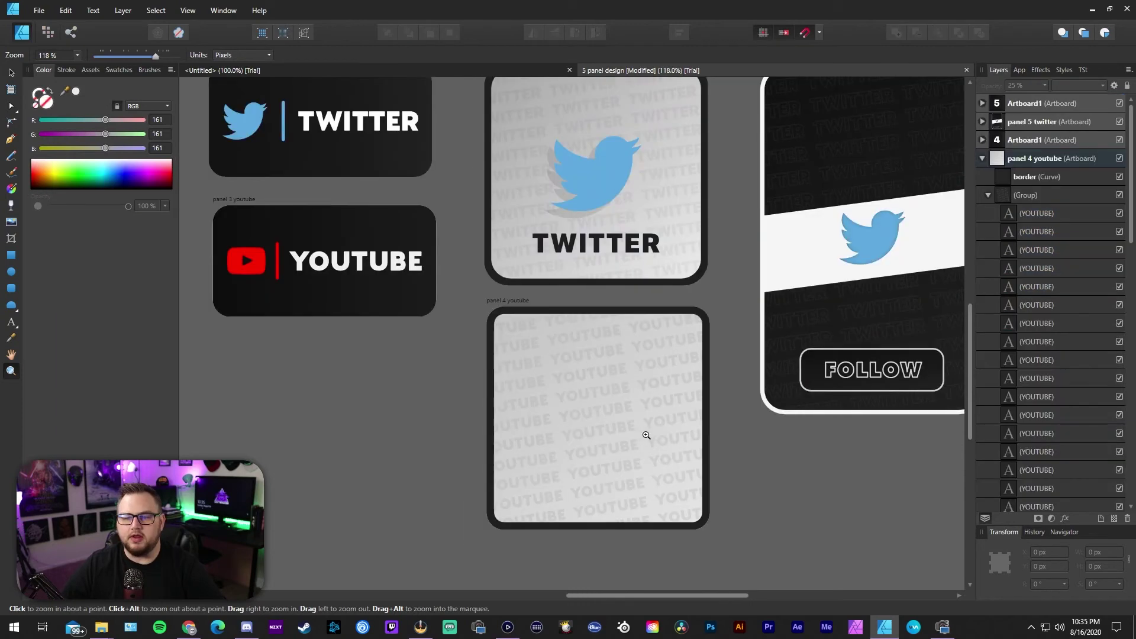
drag(673, 431, 633, 428)
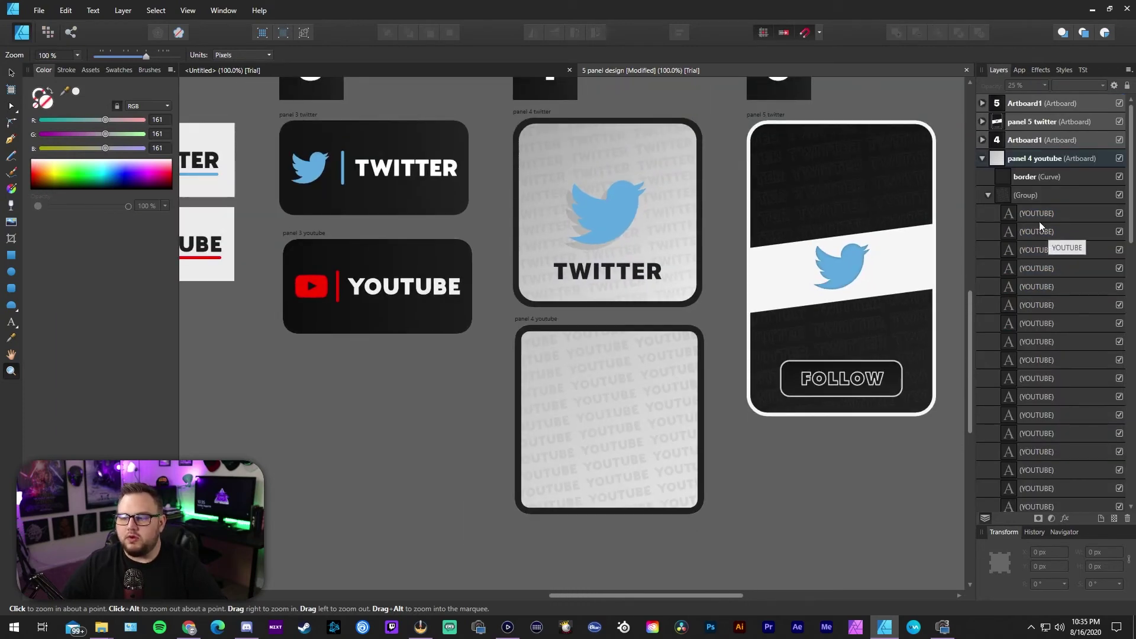
click(989, 195)
Add the art text YOUTUBE above the border curve layer, near the lower edge of the panel 4 YouTube artboard
click(1025, 177)
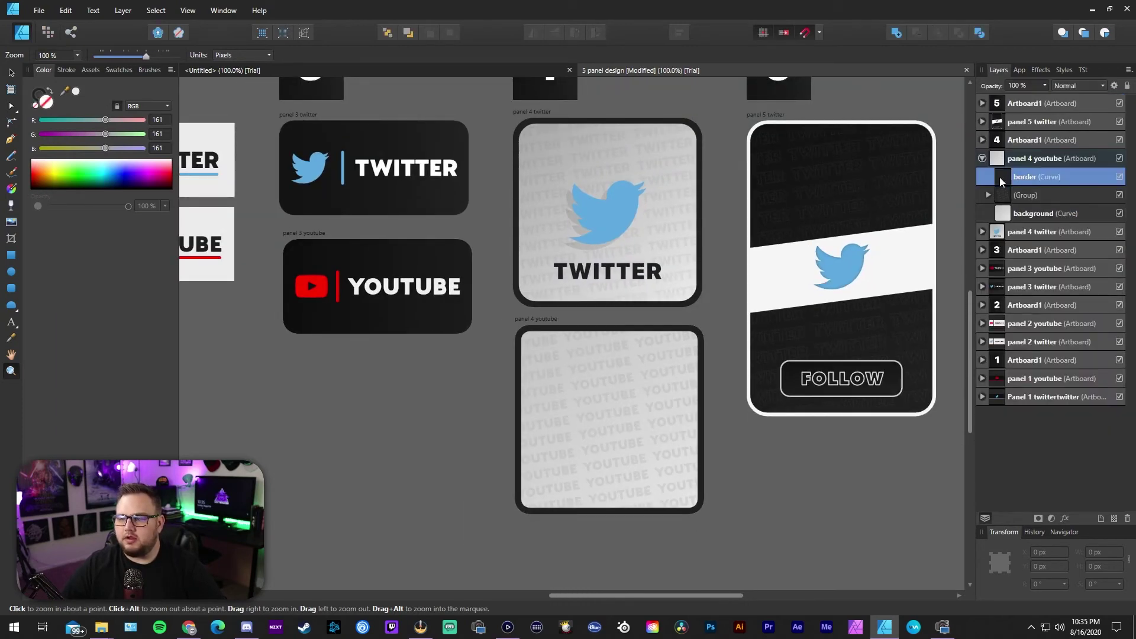
drag(590, 366, 659, 434)
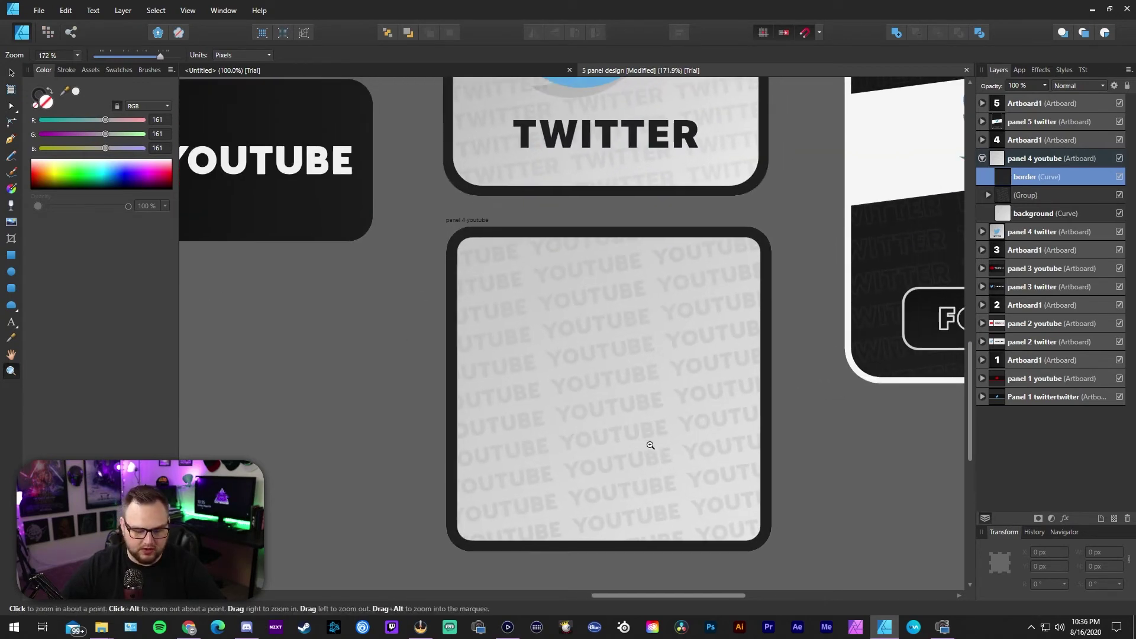
key(t)
click(562, 501)
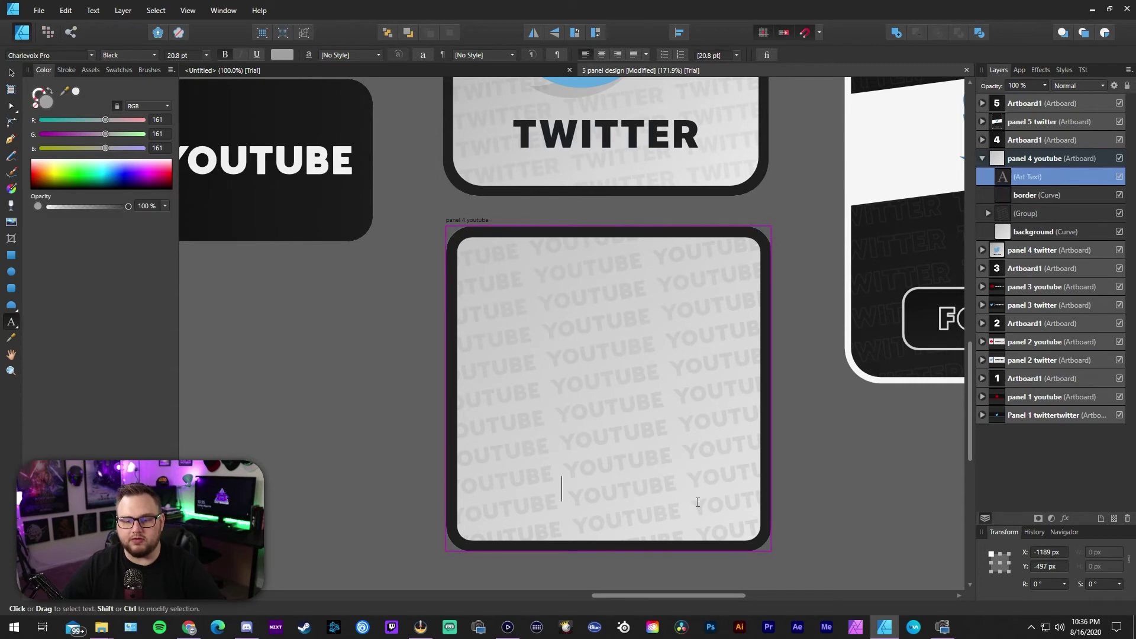
text(YOUTUBE)
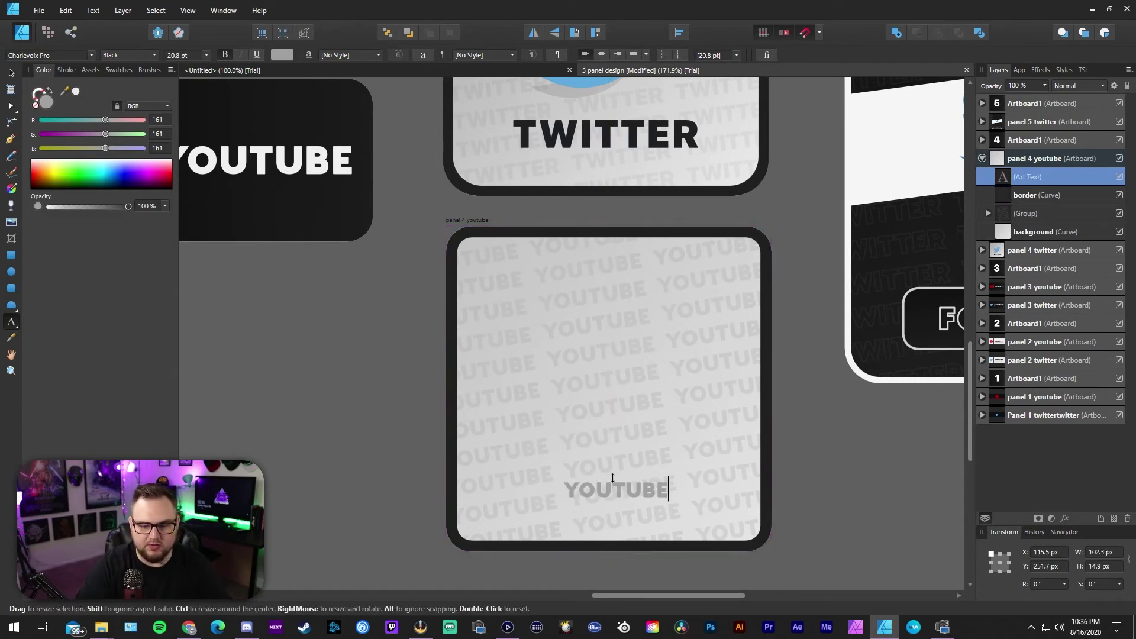
key(Escape)
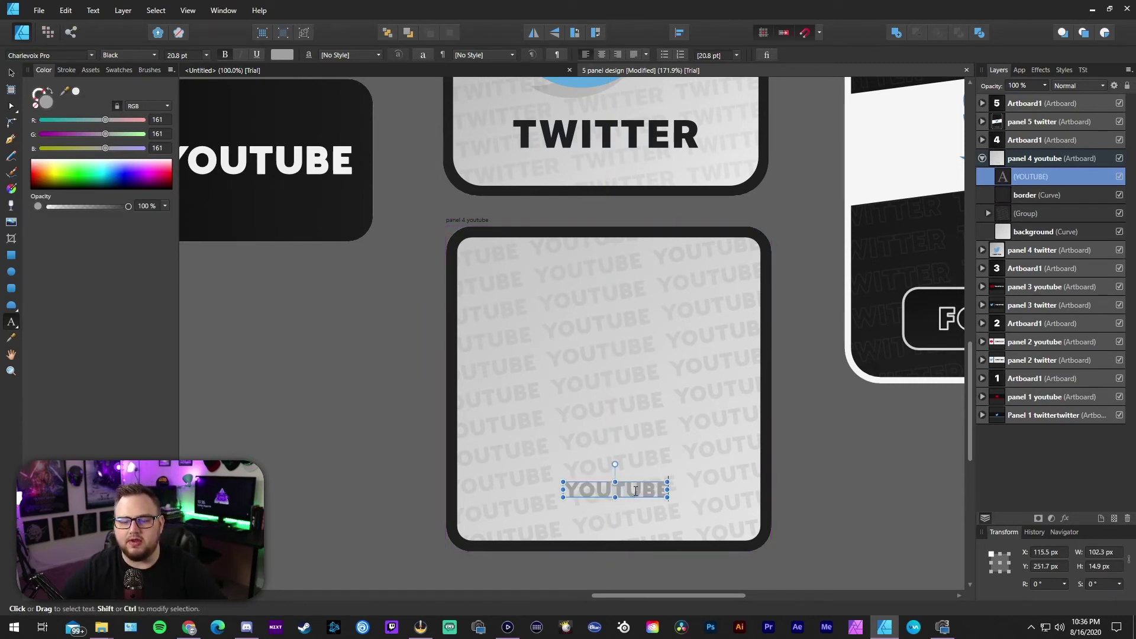
Set the fill colour of the new YOUTUBE title to dark grey, RGB 32, 32, 32
double_click(635, 490)
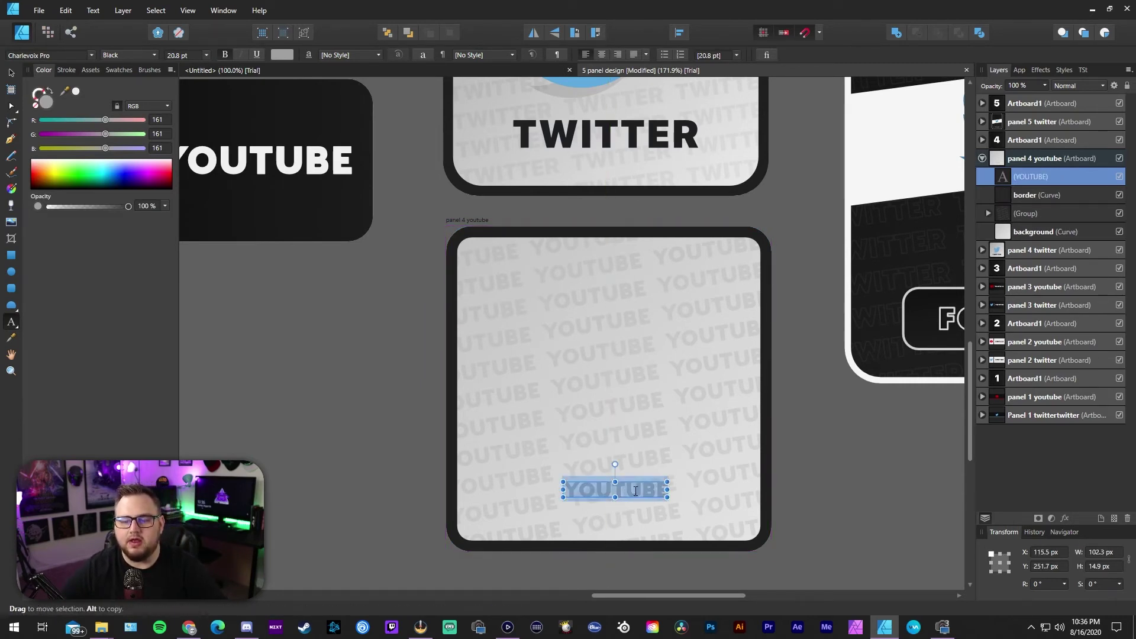
double_click(46, 101)
drag(535, 280, 385, 383)
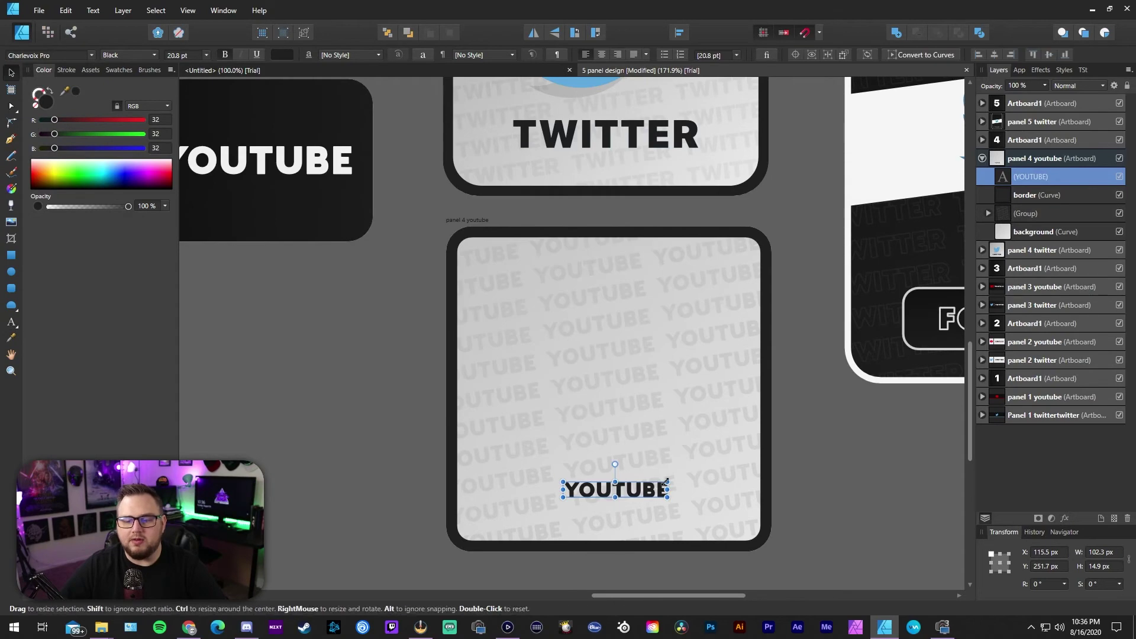
Enlarge the YOUTUBE title to about 158 by 23 px and place it near the panel's lower edge
mouse_move(667, 481)
mouse_down()
mouse_move(722, 459)
mouse_move(654, 499)
mouse_up()
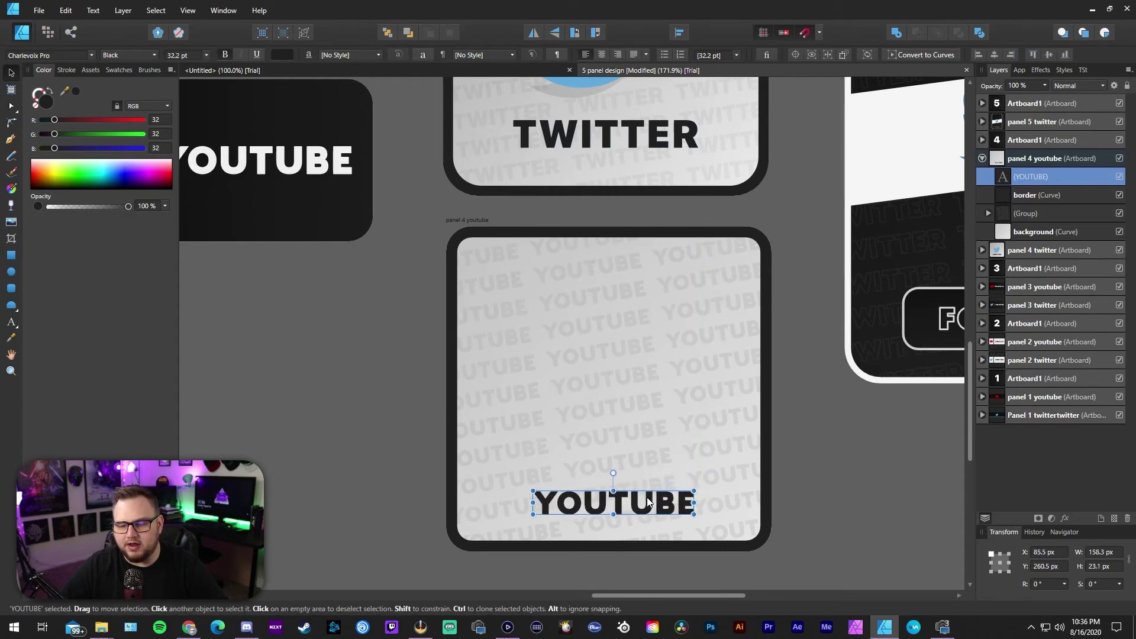
key(z)
alt+click(632, 449)
click(634, 492)
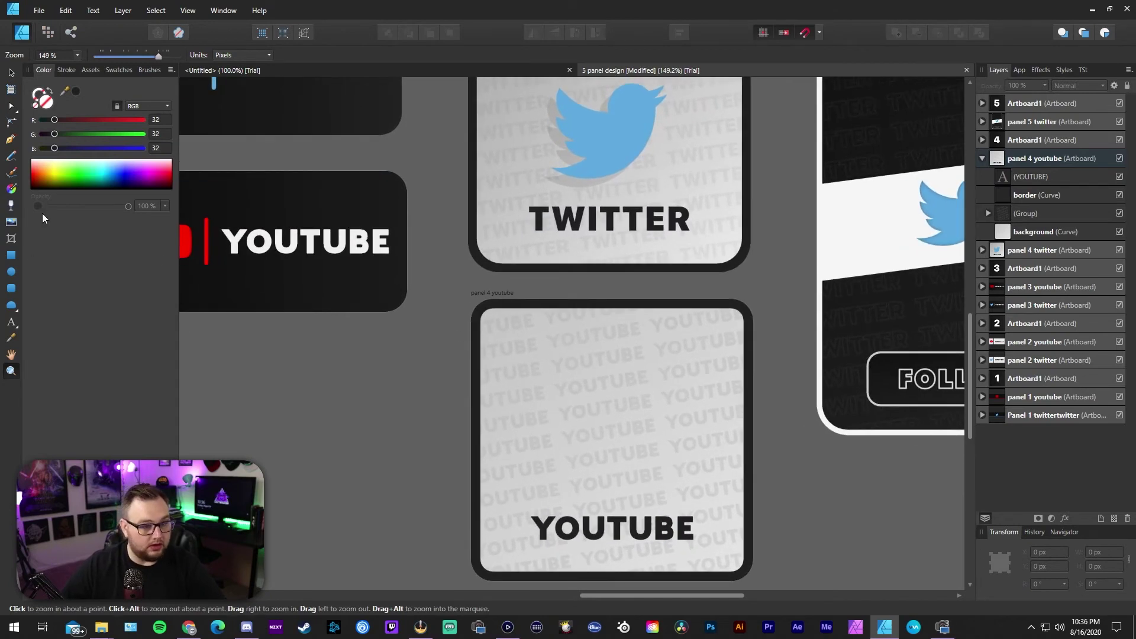
Copy the red play icon from panel 3 YouTube into the panel 4 YouTube artboard and enlarge it to about 139 by 98 px
drag(261, 283, 381, 302)
key(v)
click(290, 259)
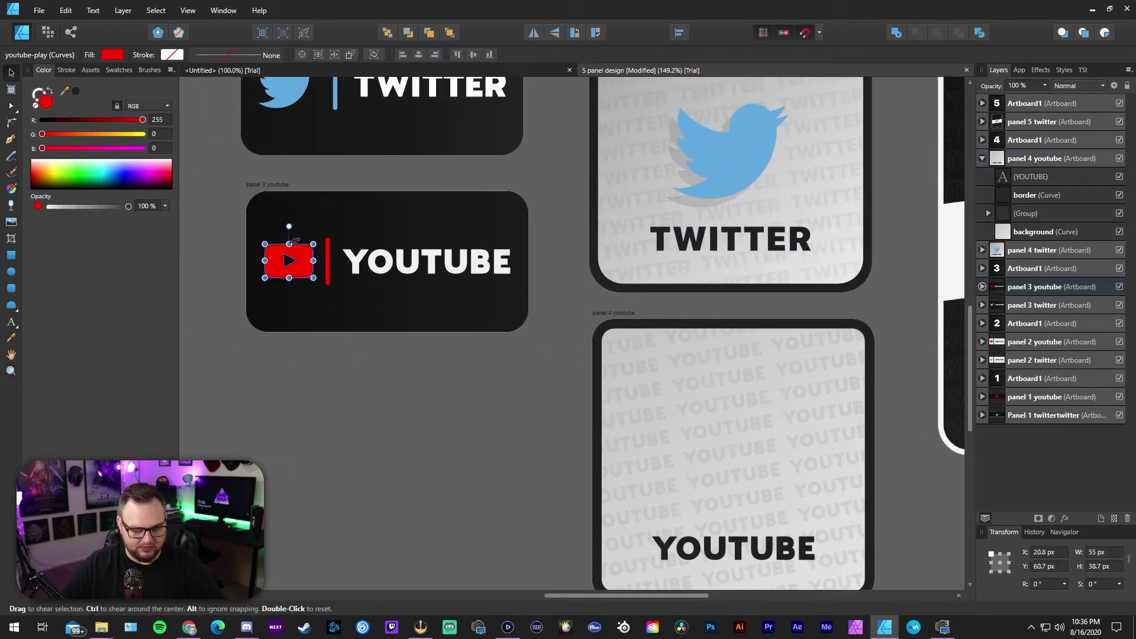
key(ctrl+c)
click(733, 433)
drag(729, 417, 593, 352)
key(ctrl+v)
drag(525, 346, 617, 354)
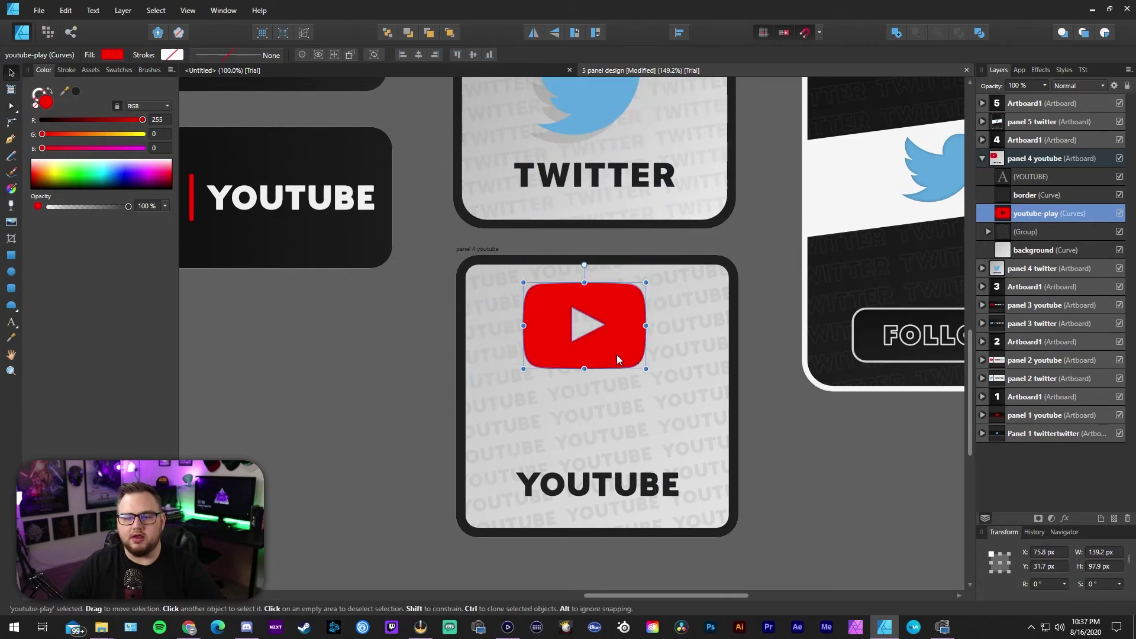
Move the red play icon down to sit just above the YOUTUBE title, matching the Twitter panel's icon placement
scroll(687, 411, up, 3)
scroll(655, 480, up, 1)
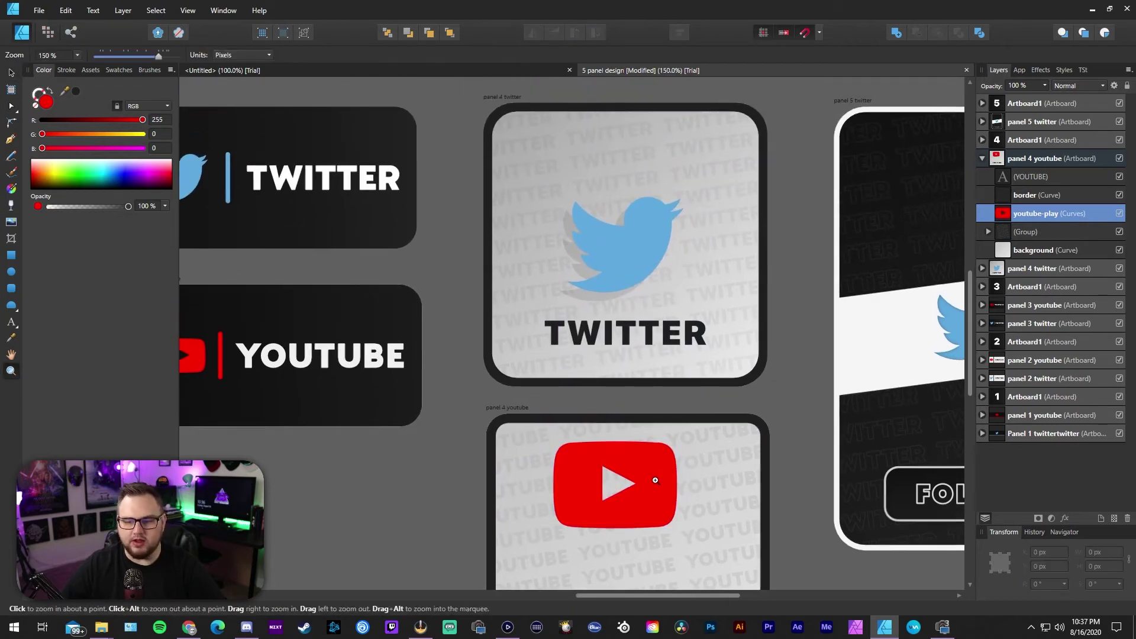
drag(655, 480, 667, 514)
scroll(701, 374, down, 4)
drag(659, 364, 568, 410)
click(792, 432)
key(z)
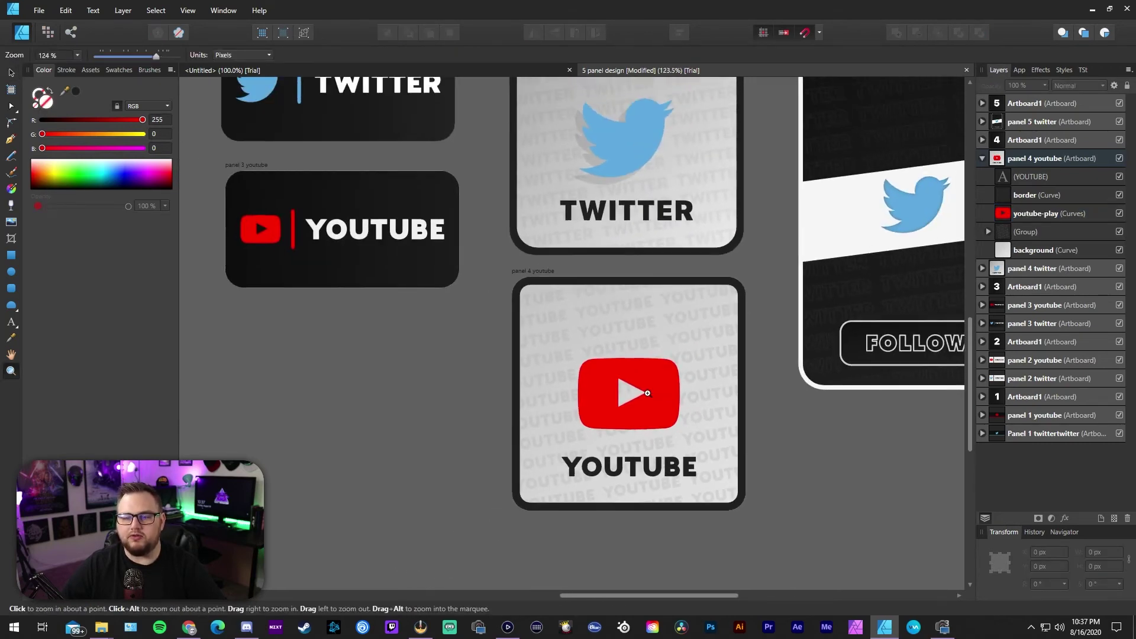
Move the play icon layer above the YOUTUBE title in the layer order and duplicate the icon
drag(601, 191, 684, 274)
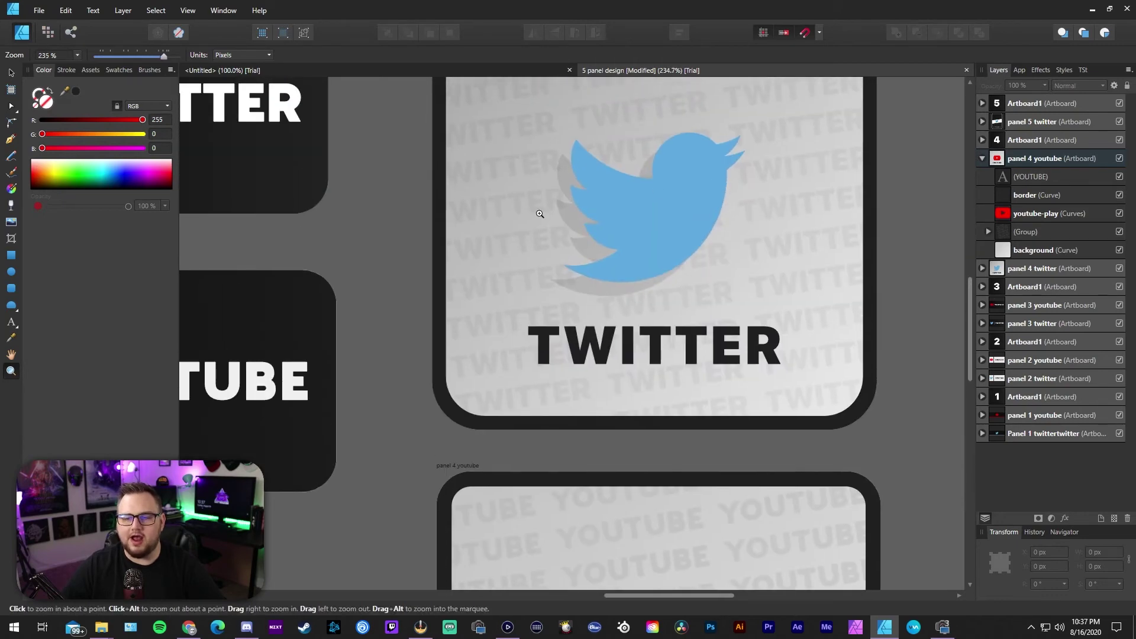
drag(704, 382, 611, 396)
drag(685, 466, 686, 260)
drag(1046, 216, 1039, 168)
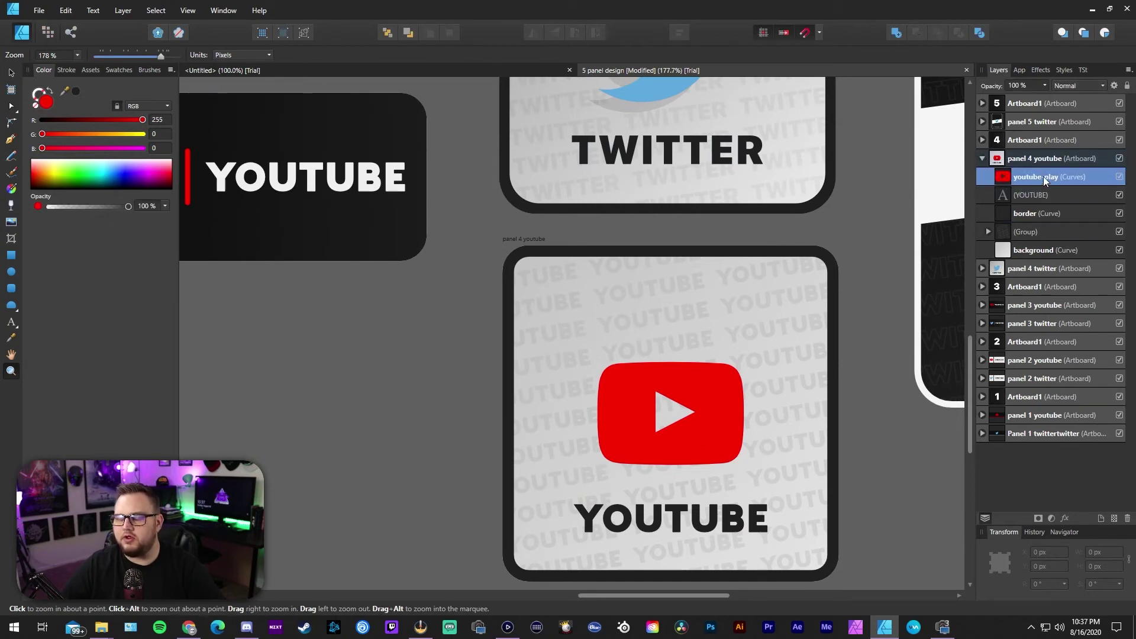
drag(710, 410, 746, 409)
key(ctrl+j)
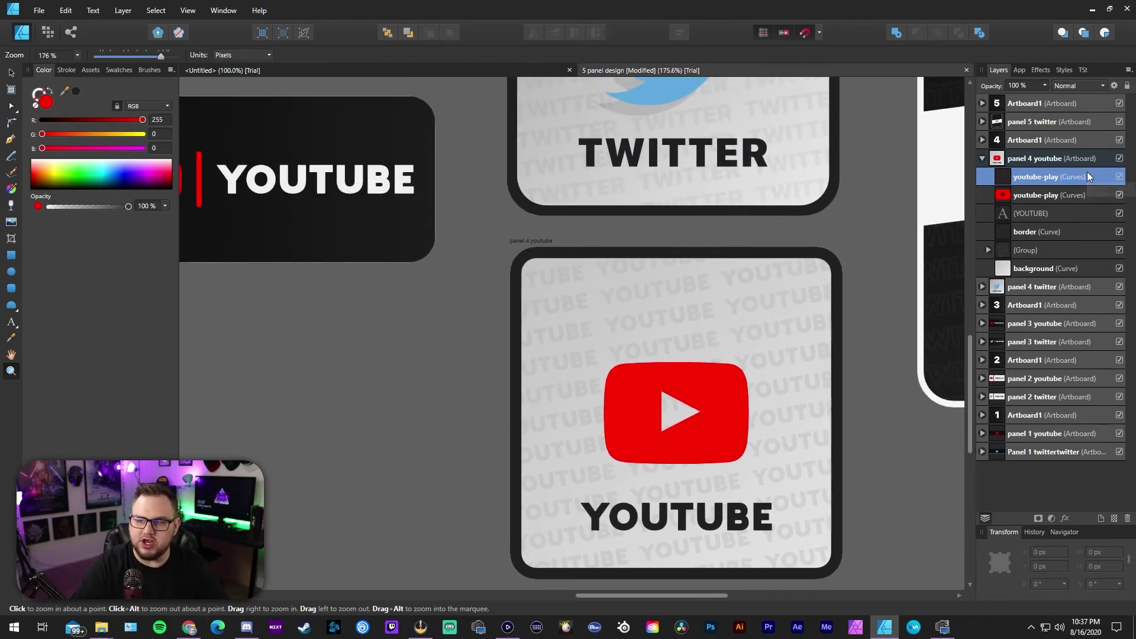
Shift the lower copy of the play icon 10 px down and 10 px left as an offset shadow
click(1041, 194)
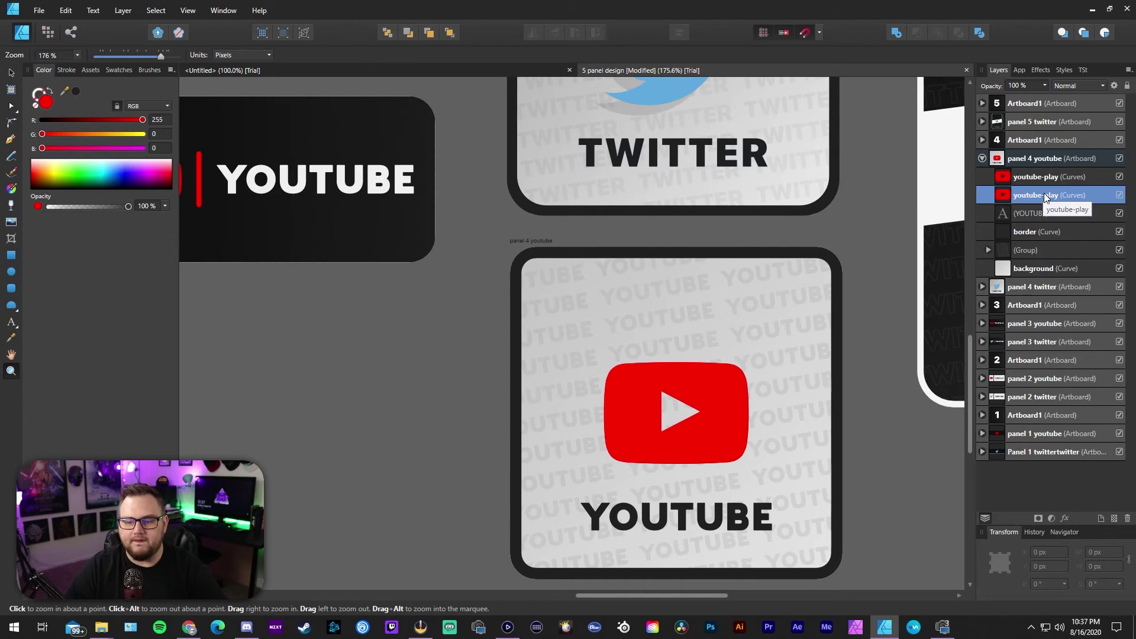
key(v)
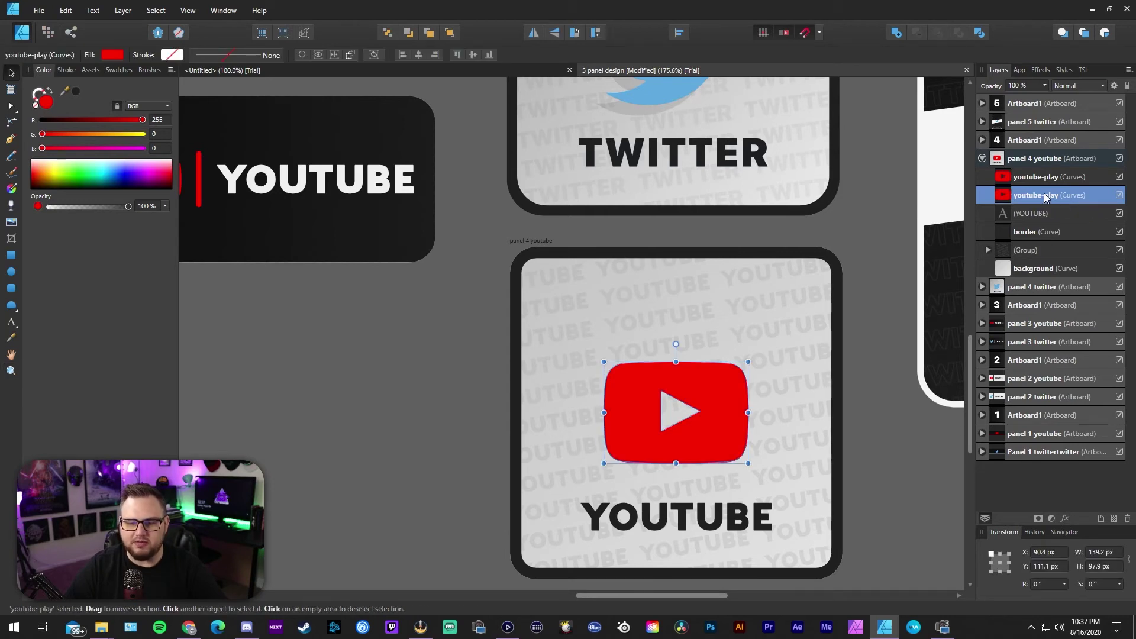
key(shift+Down)
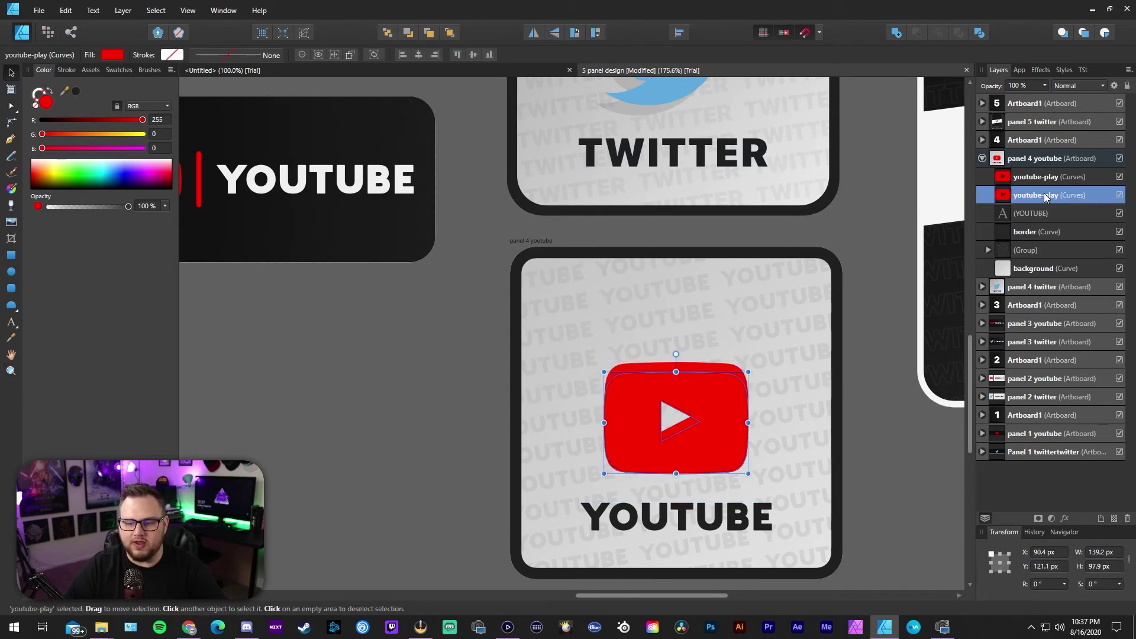
key(shift+Left)
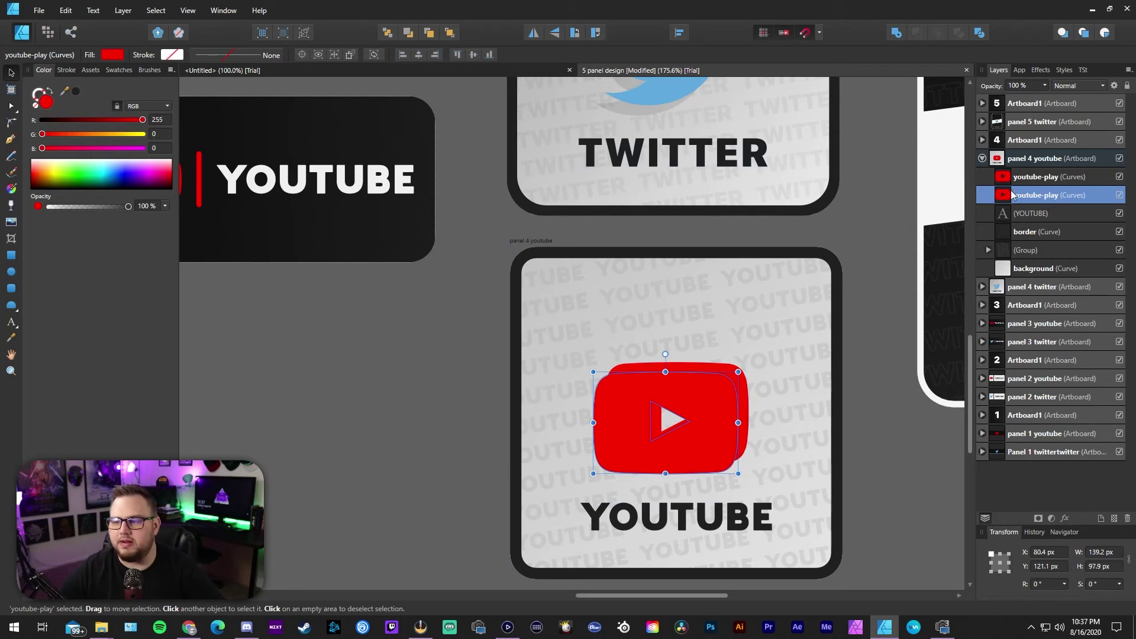
Set the opacity of the offset play icon copy to 25%
click(1045, 85)
drag(1026, 101, 985, 102)
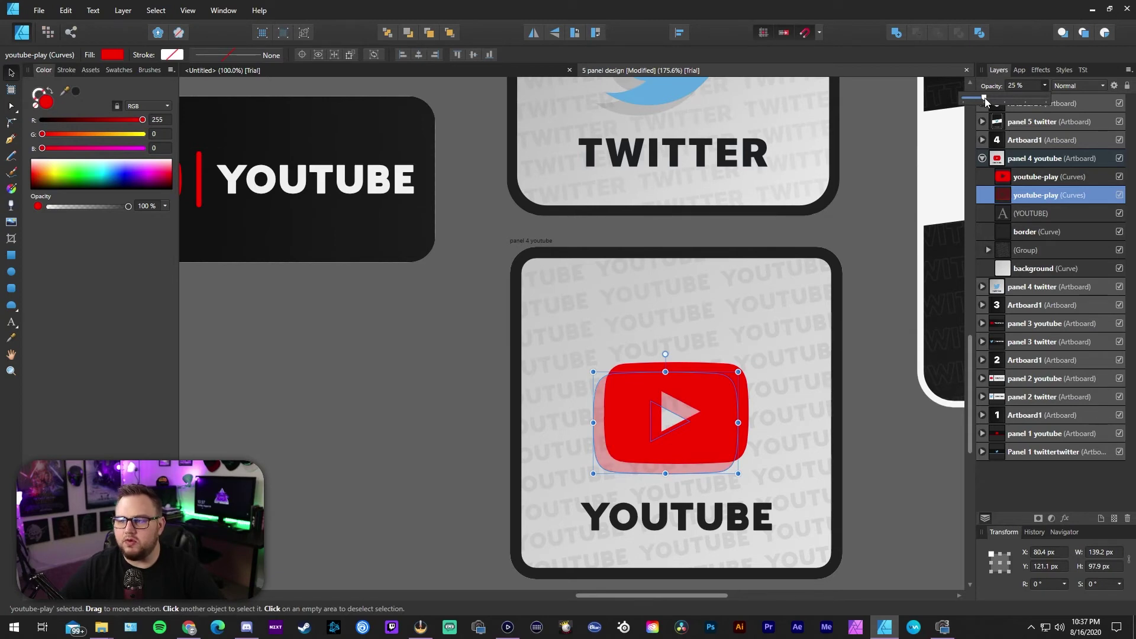
click(900, 141)
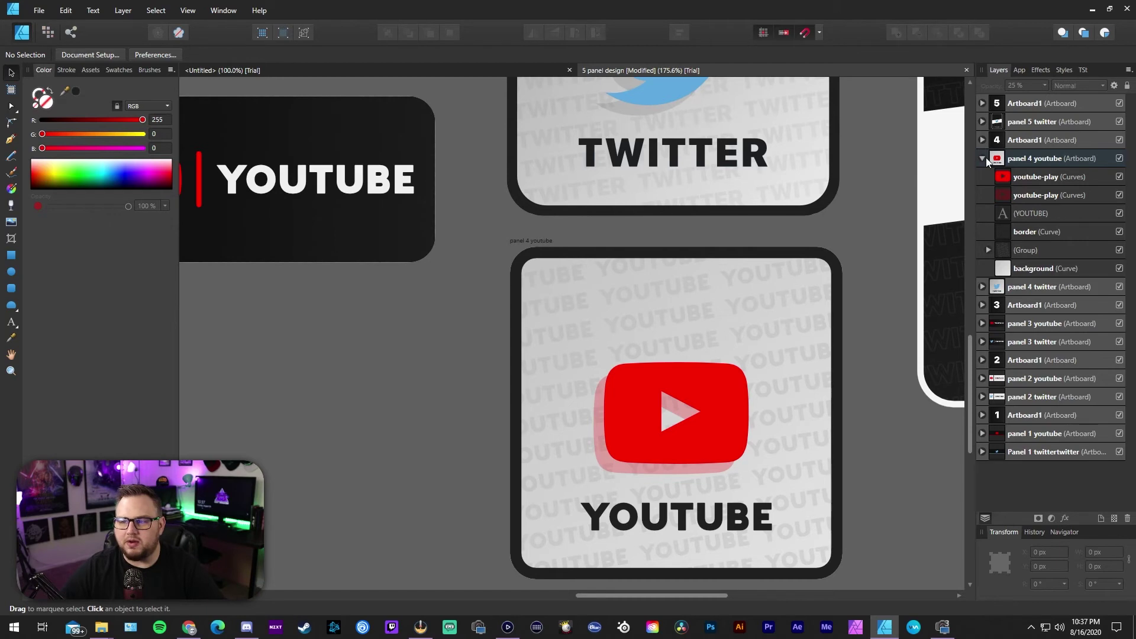
Change the fill of the offset play icon copy to grey 616161 and deselect it
click(1018, 200)
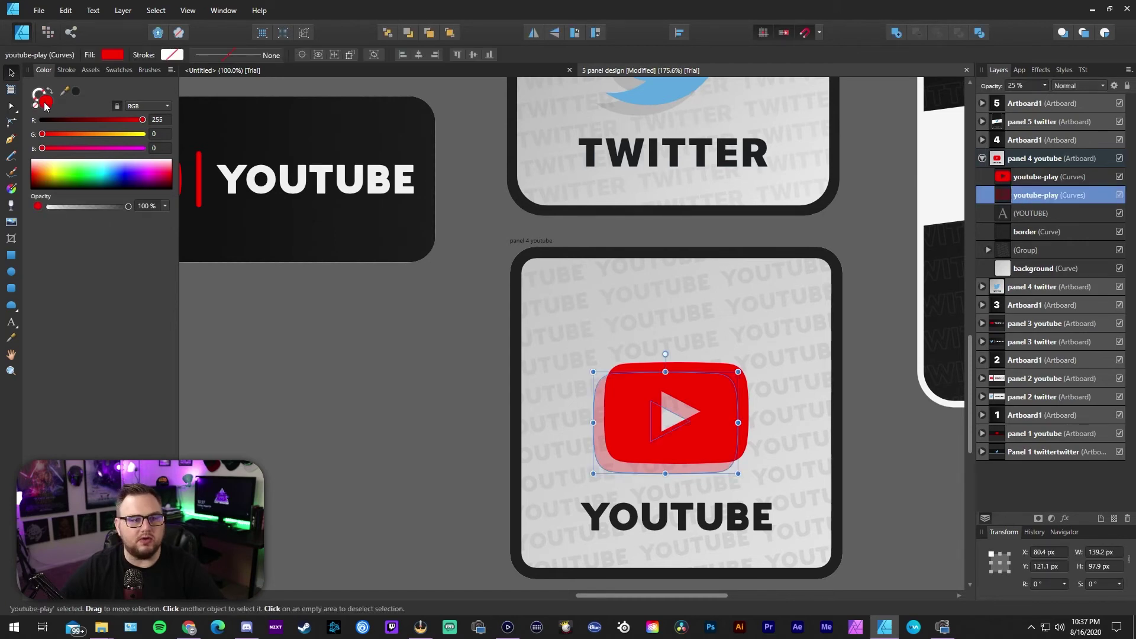
double_click(46, 102)
drag(491, 321, 303, 329)
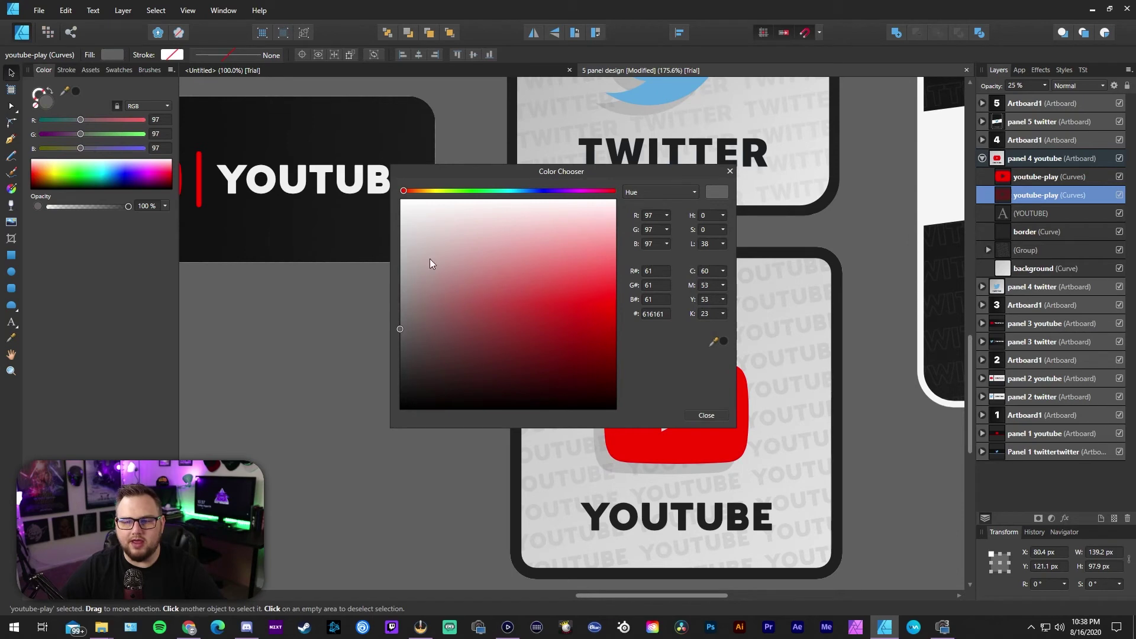
drag(524, 175, 342, 152)
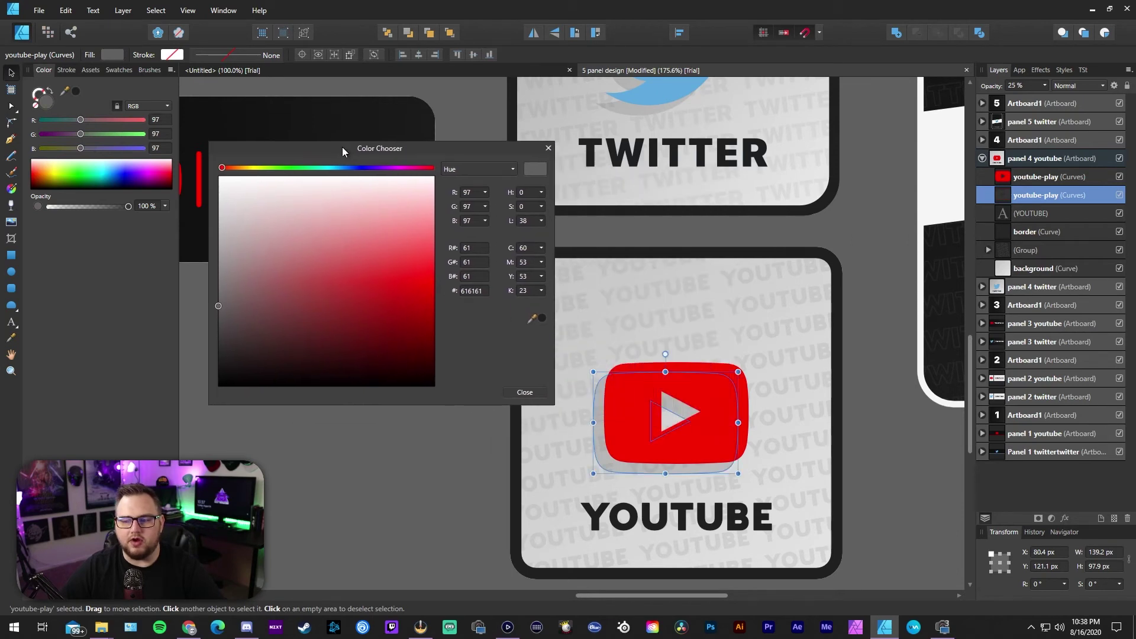
click(525, 393)
click(940, 452)
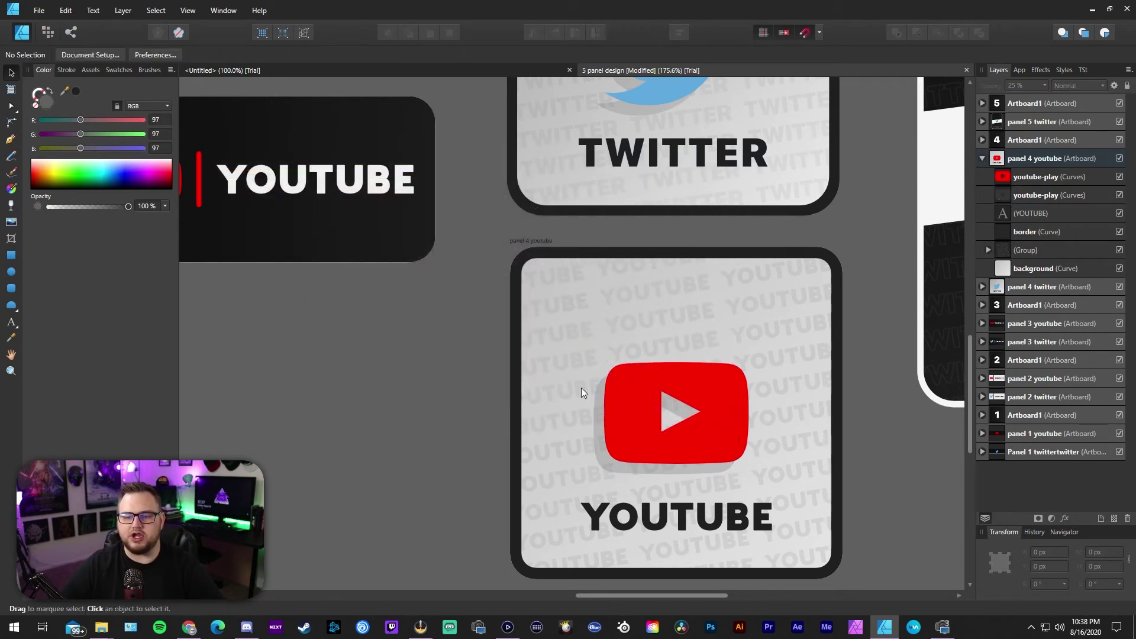
Create a new artboard beside panel 5 Twitter, aligned with its upper edge, and size it 320 by 500 px
key(z)
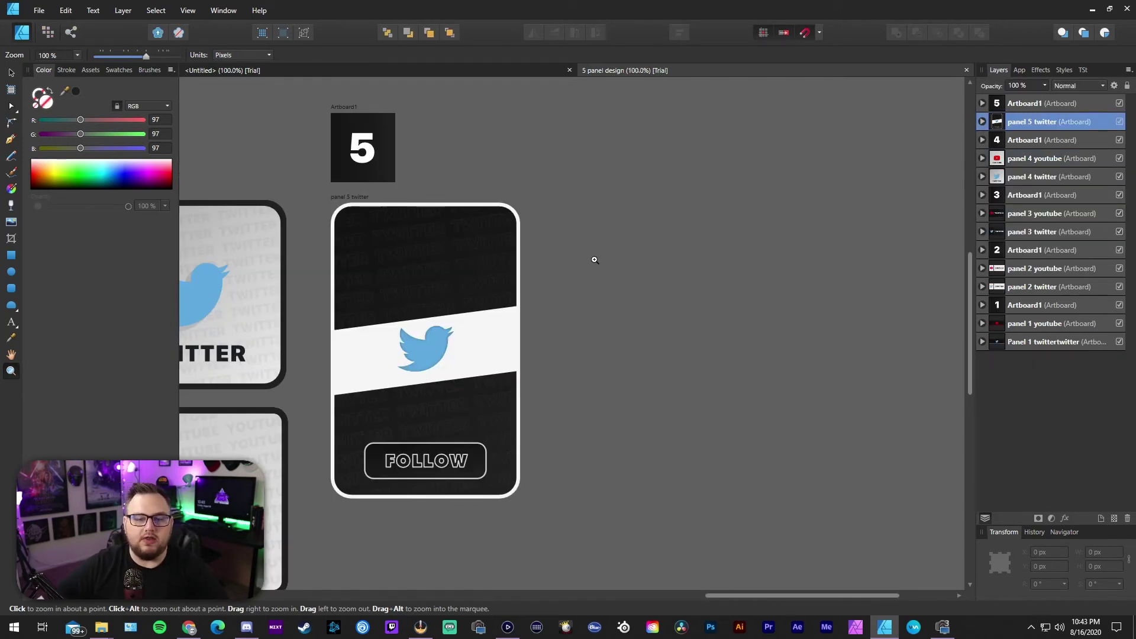
drag(579, 284, 592, 281)
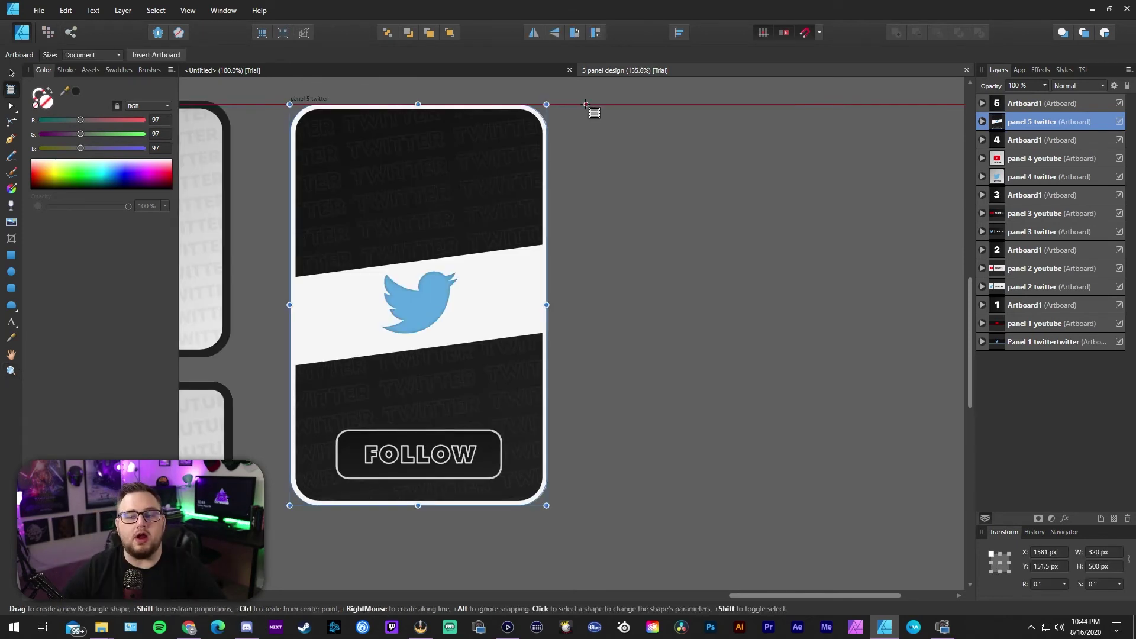
drag(586, 104, 733, 340)
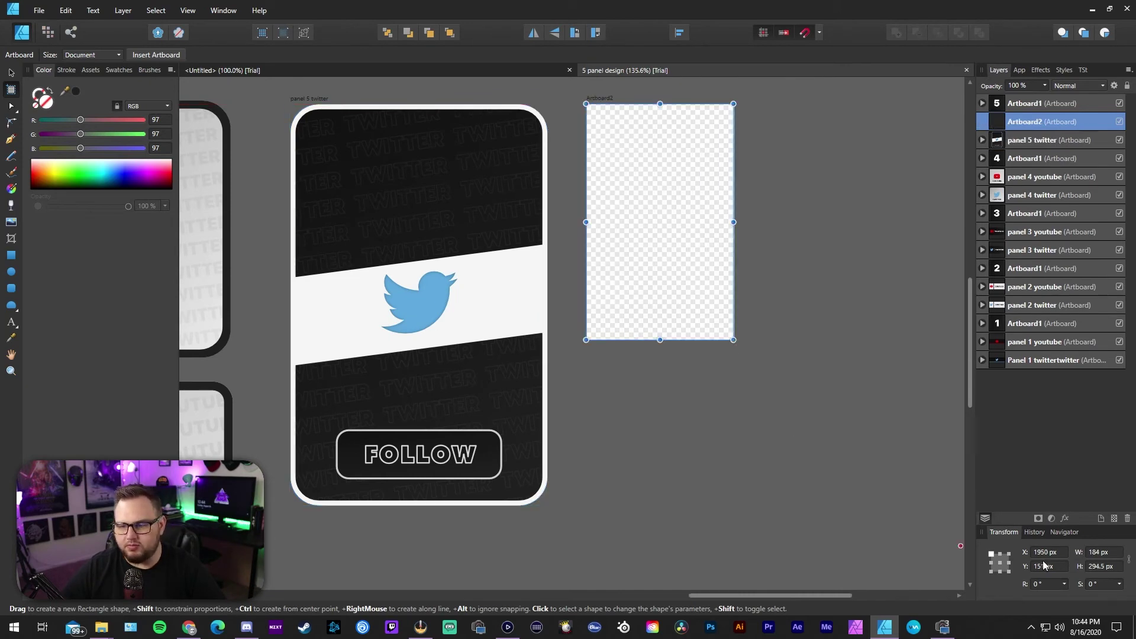
click(1102, 553)
text(320)
key(Tab)
text(500)
key(Tab)
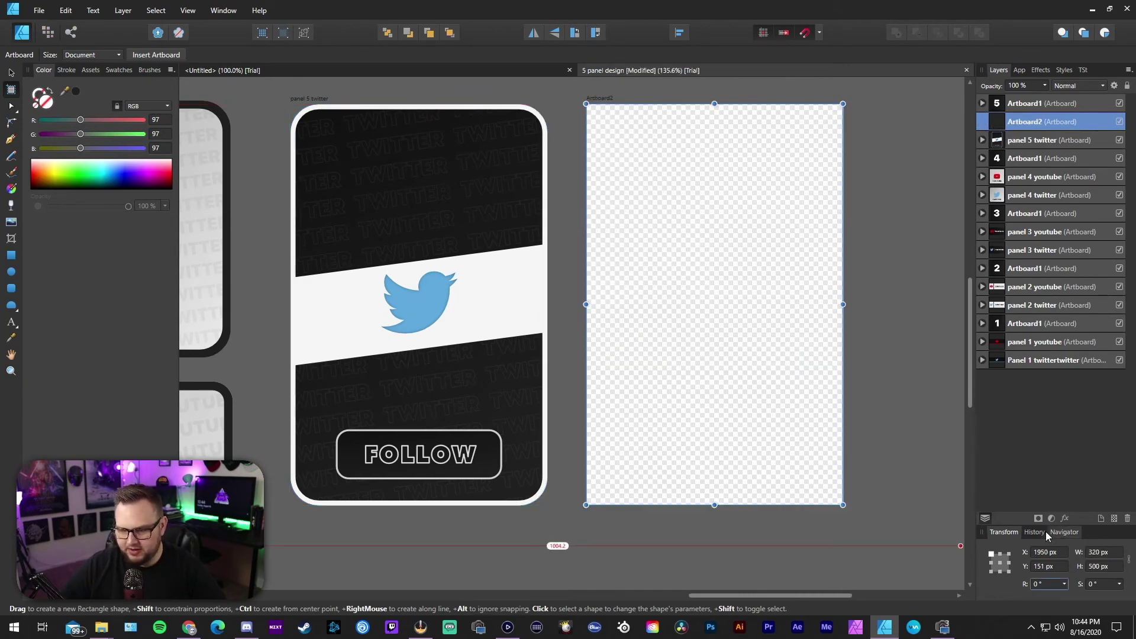
Round all four corners of the new artboard to a 30 px radius
click(12, 123)
drag(574, 97, 873, 549)
text(25)
key(Return)
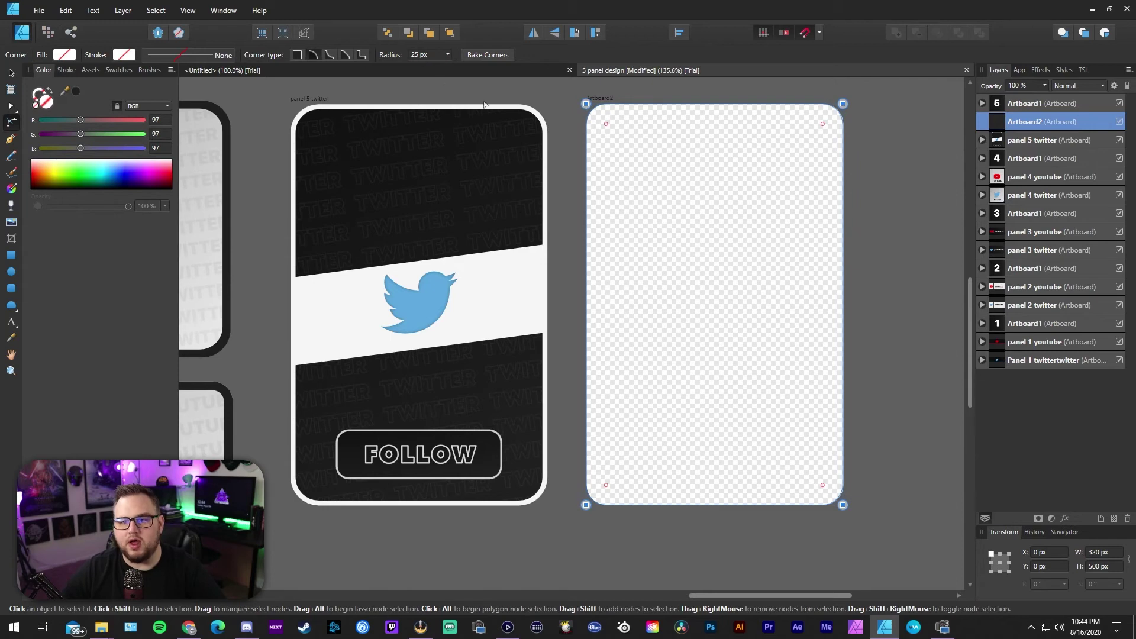
text(30)
key(Return)
click(11, 72)
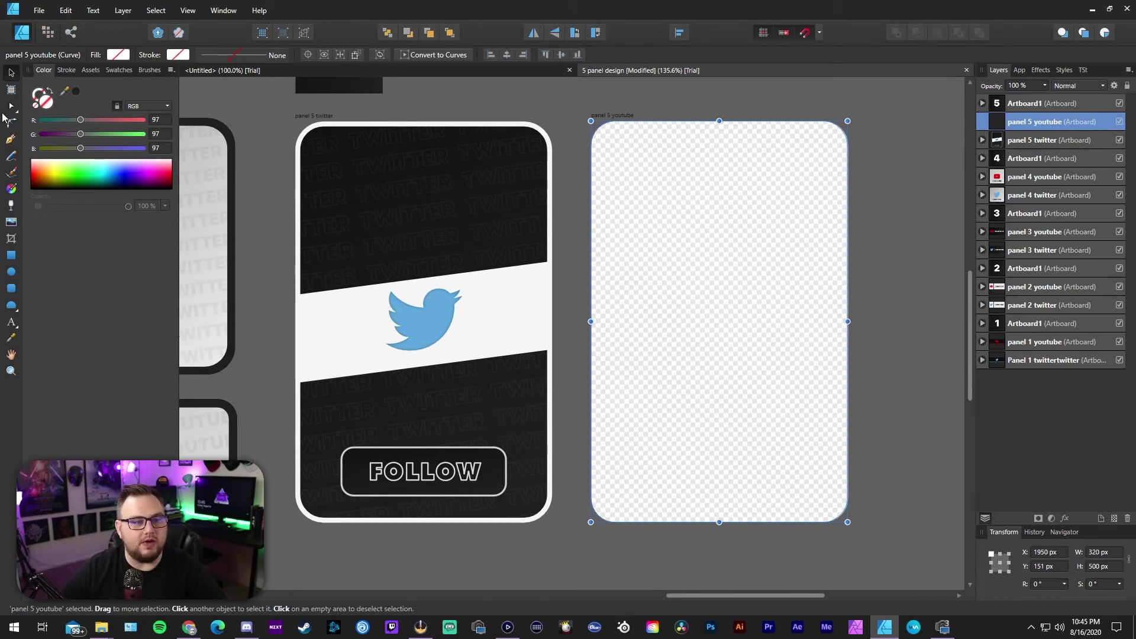
Apply a linear gradient diagonally across the panel 5 youtube artboard, from corner to corner, and set its start colour to gray 10
click(11, 188)
drag(591, 122, 847, 522)
click(177, 55)
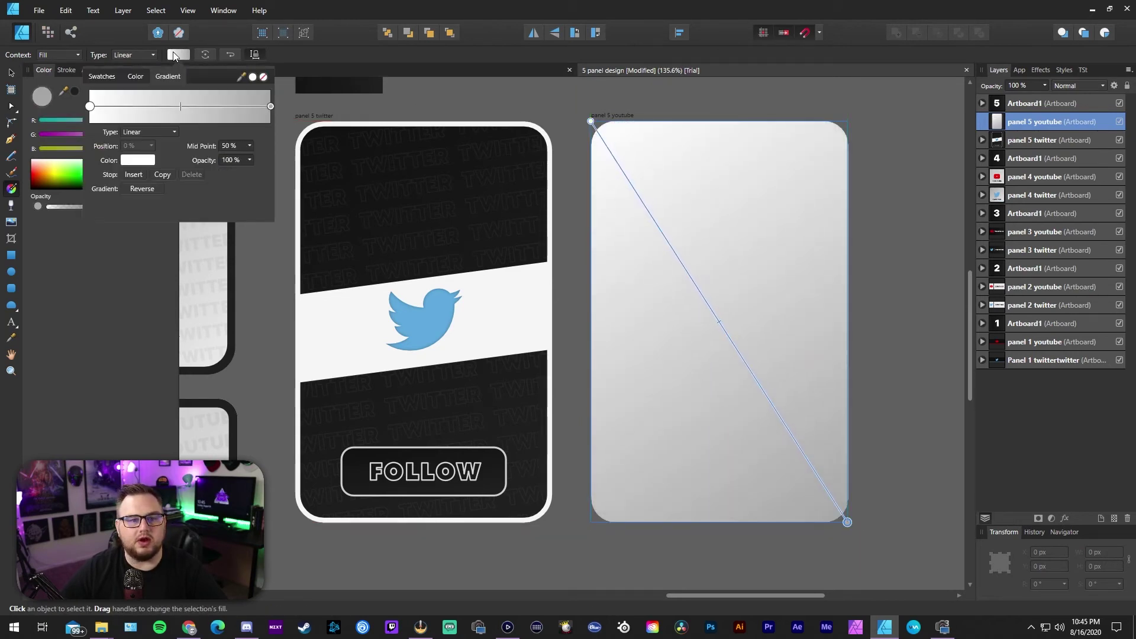
click(138, 160)
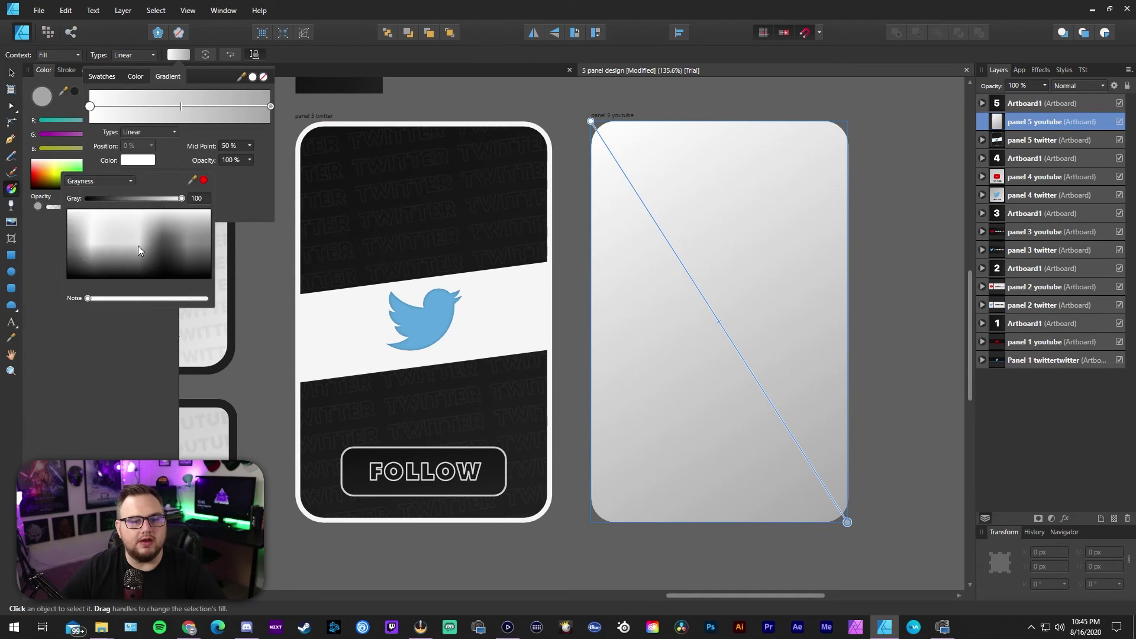
drag(109, 203, 98, 202)
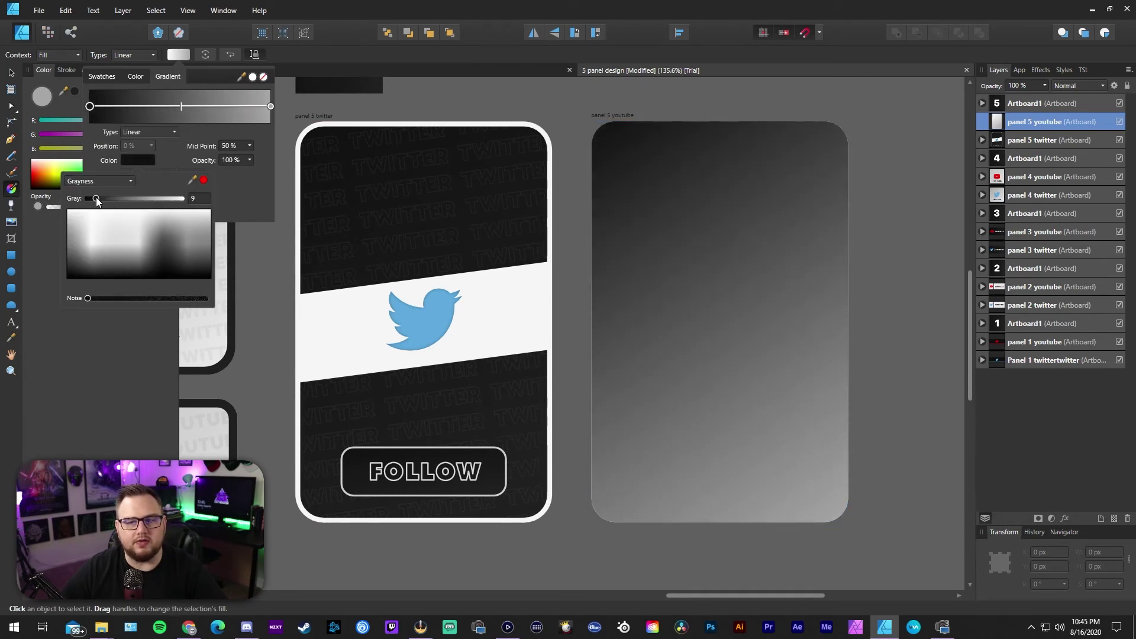
drag(97, 199, 99, 198)
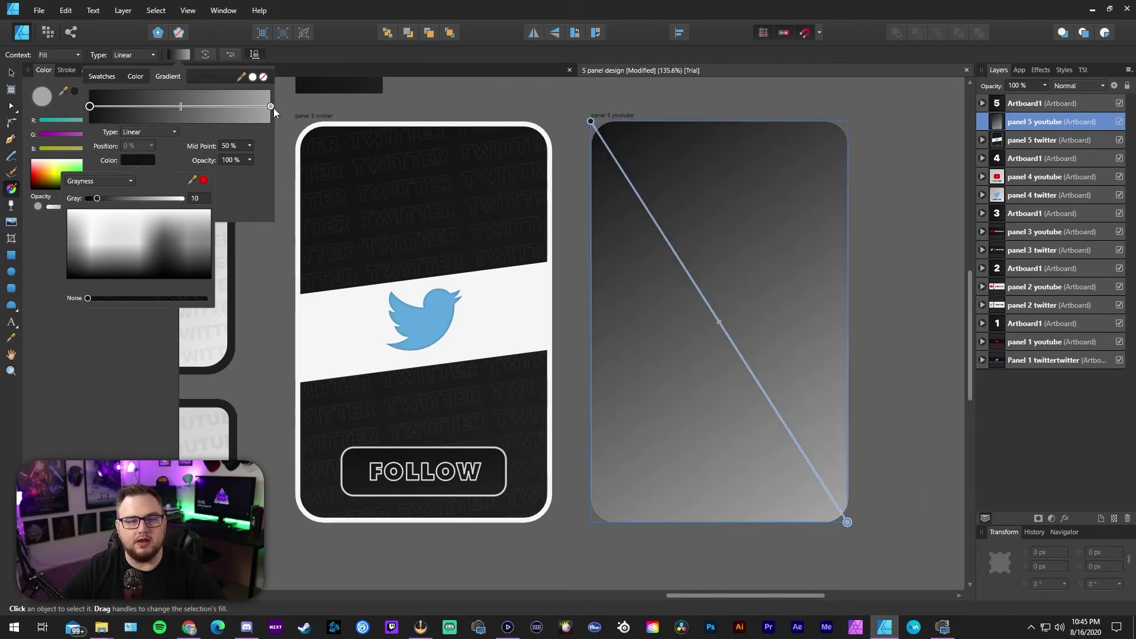
Change the end colour of the artboard's gradient to a dark grey and deselect the artboard
click(271, 107)
click(138, 160)
drag(144, 204, 99, 199)
key(v)
click(877, 212)
key(z)
drag(652, 234, 774, 266)
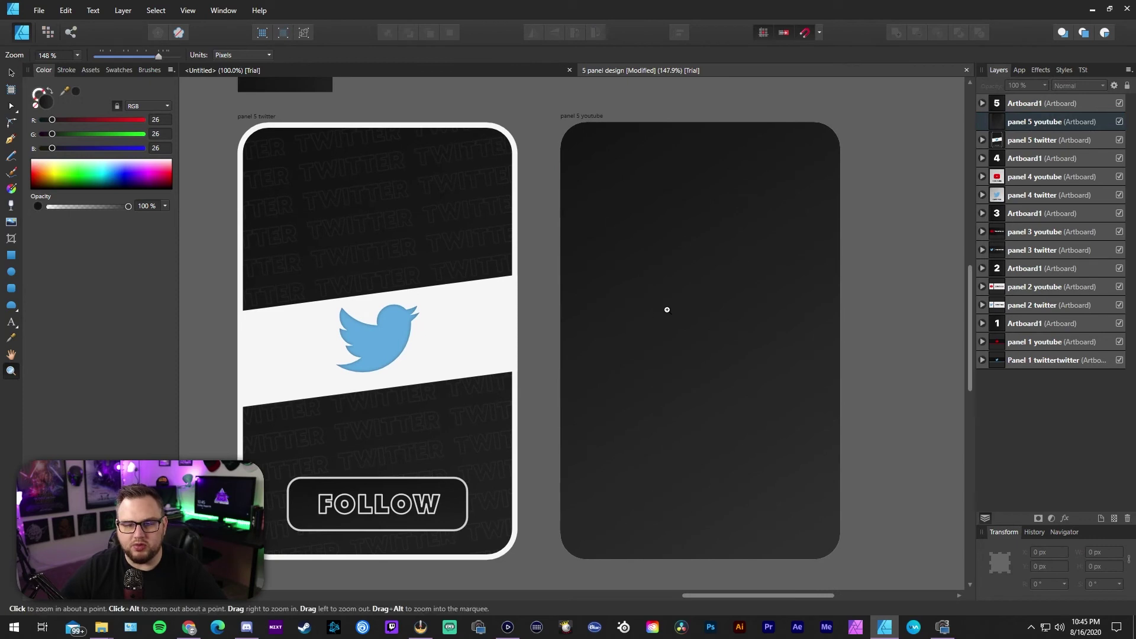
Inspect the font and stroke settings of the FOLLOW text on the panel 5 twitter artboard
click(1030, 124)
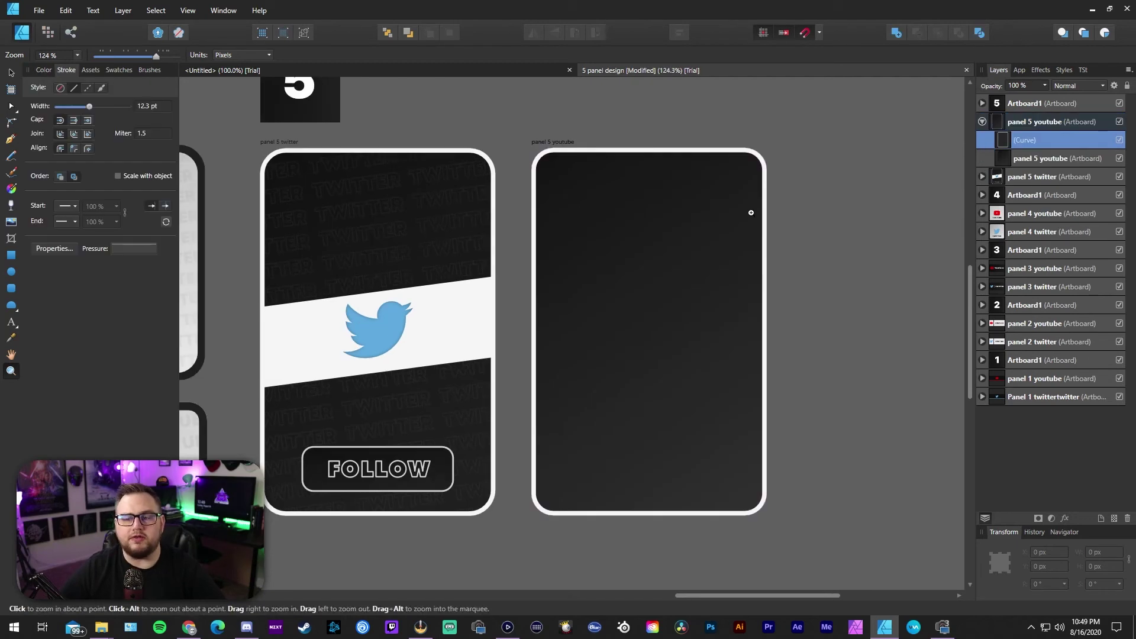
click(749, 212)
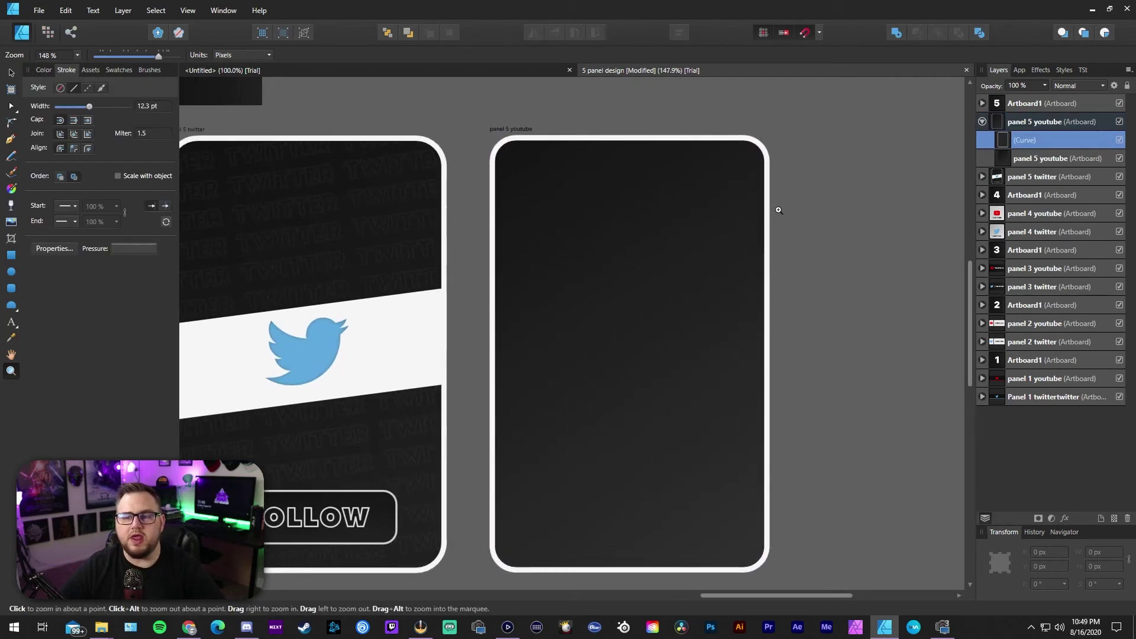
scroll(764, 346, down, 3)
scroll(773, 343, up, 3)
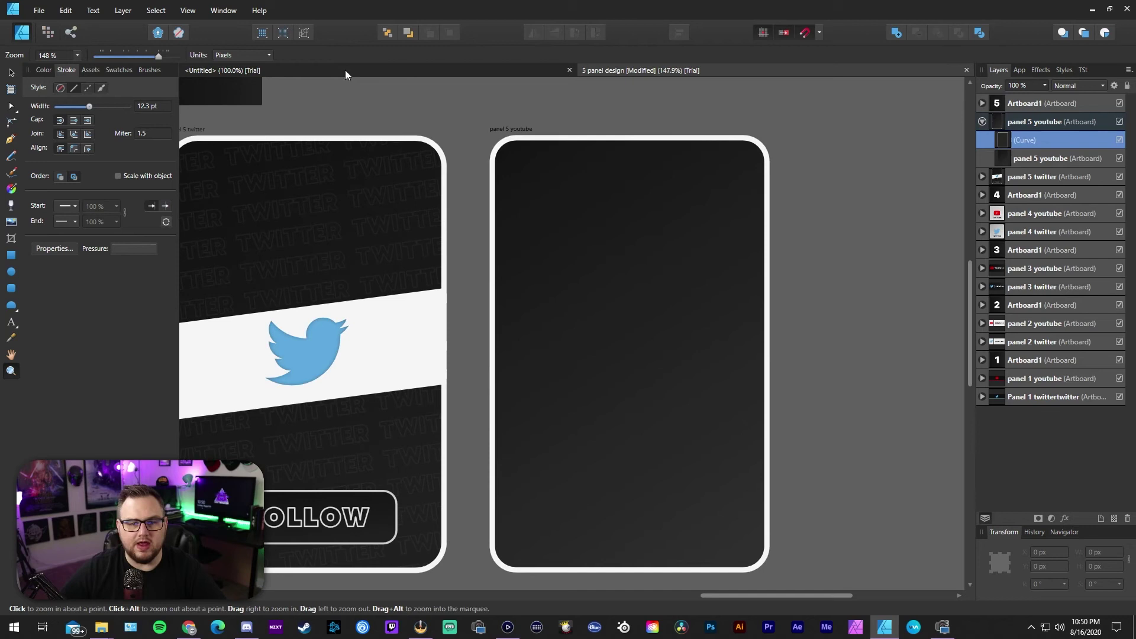
drag(685, 333, 688, 330)
scroll(688, 330, down, 1)
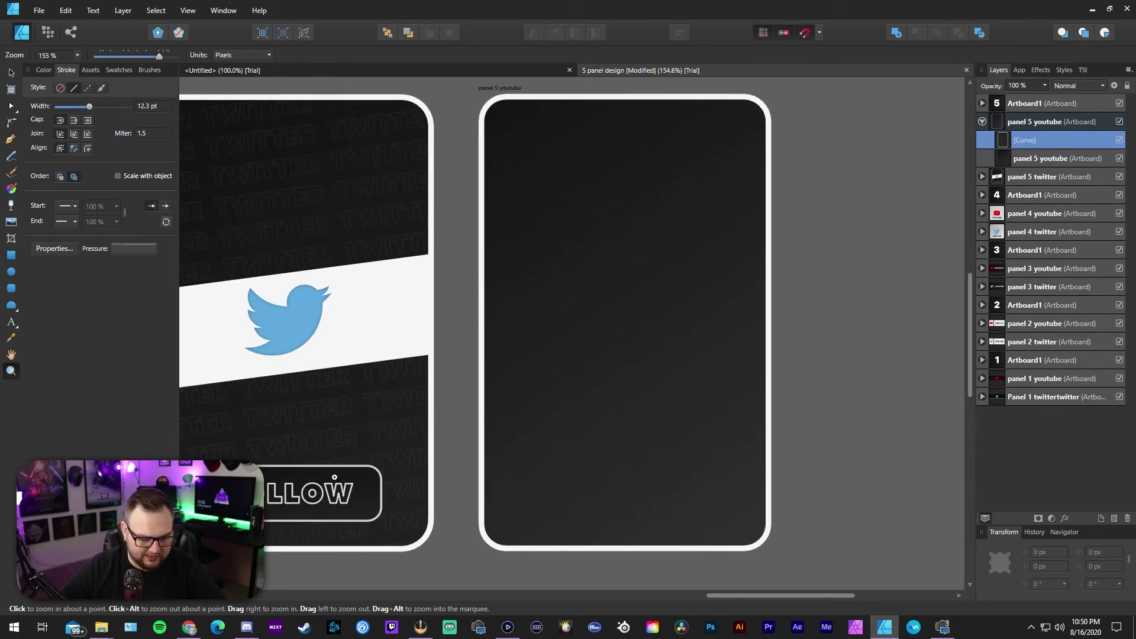
key(v)
click(301, 493)
double_click(301, 493)
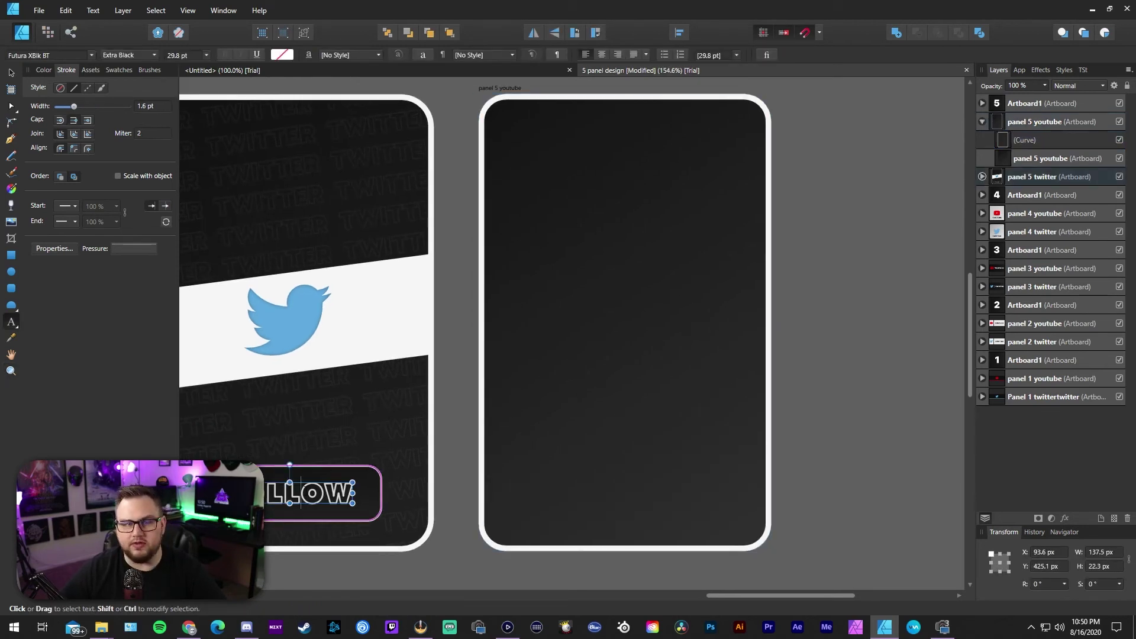
click(12, 73)
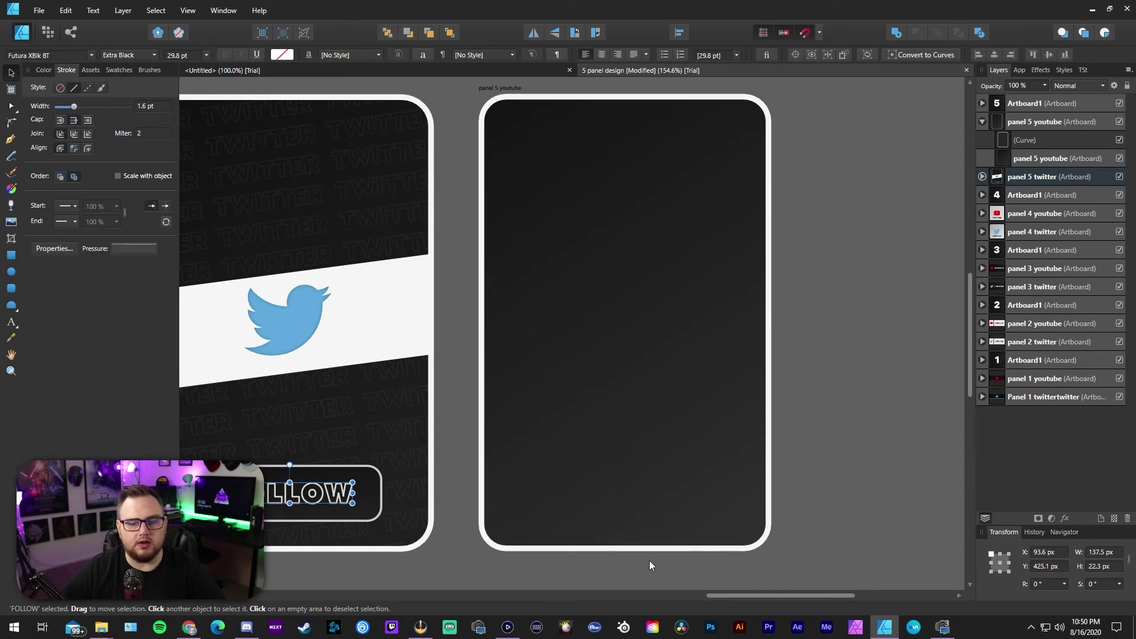
Add the art text YOUTUBE to the panel 5 youtube artboard and centre it horizontally in the lower third
click(618, 528)
key(t)
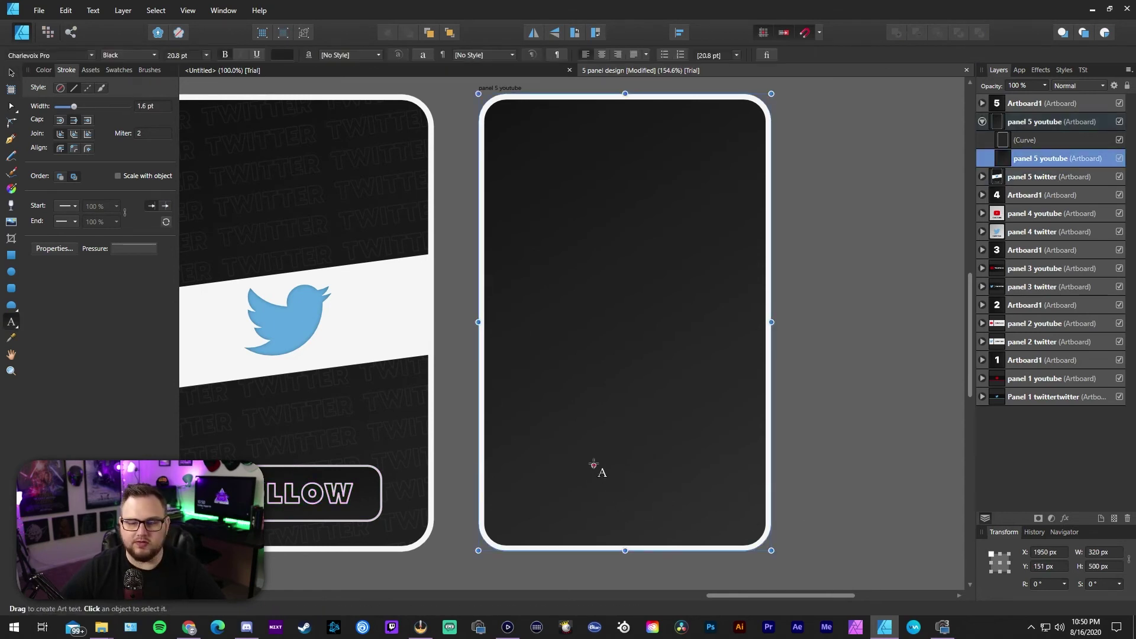
click(599, 518)
text(Y)
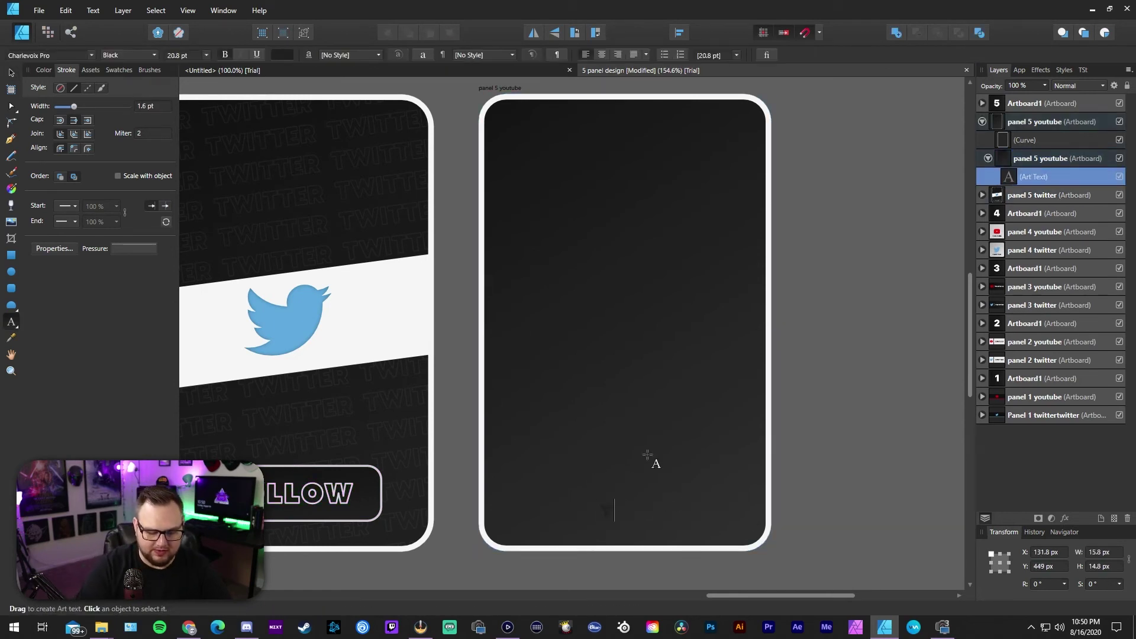
text(OUTUBE)
key(Escape)
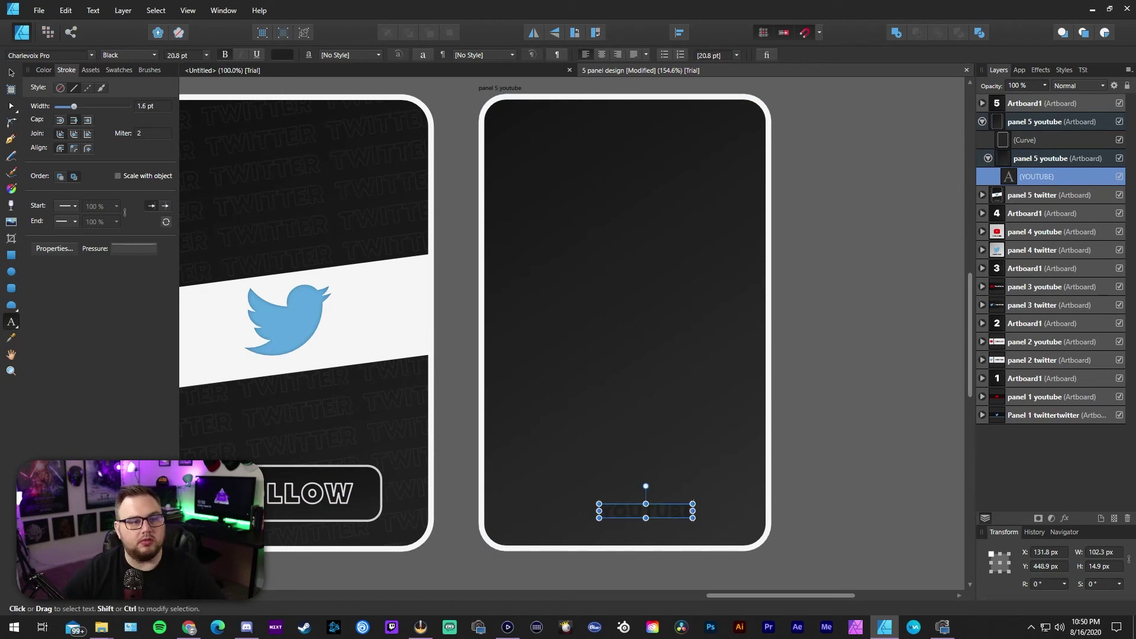
click(11, 75)
drag(665, 509, 650, 404)
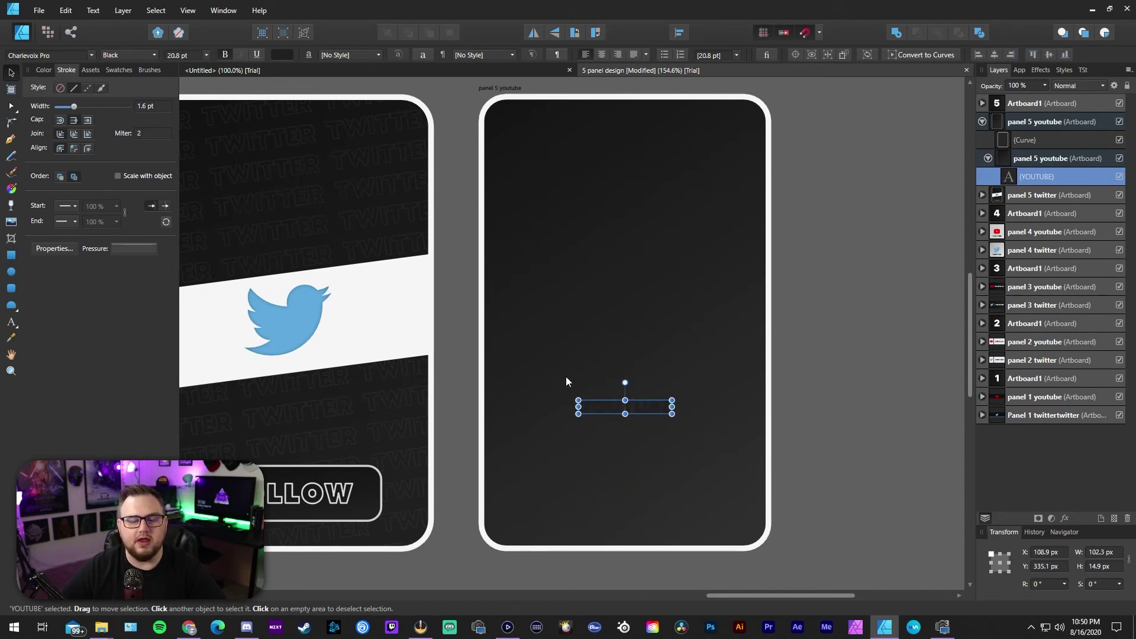
Remove the fill of the YOUTUBE text and give it a near-white outline of RGB 249, 249, 249
click(41, 70)
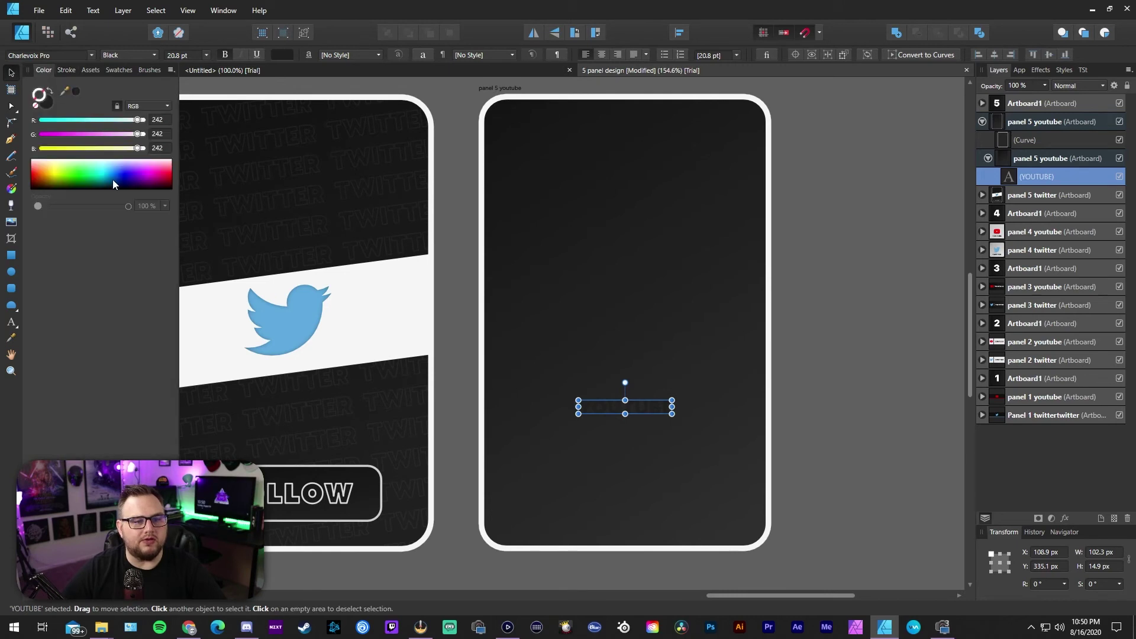
click(49, 93)
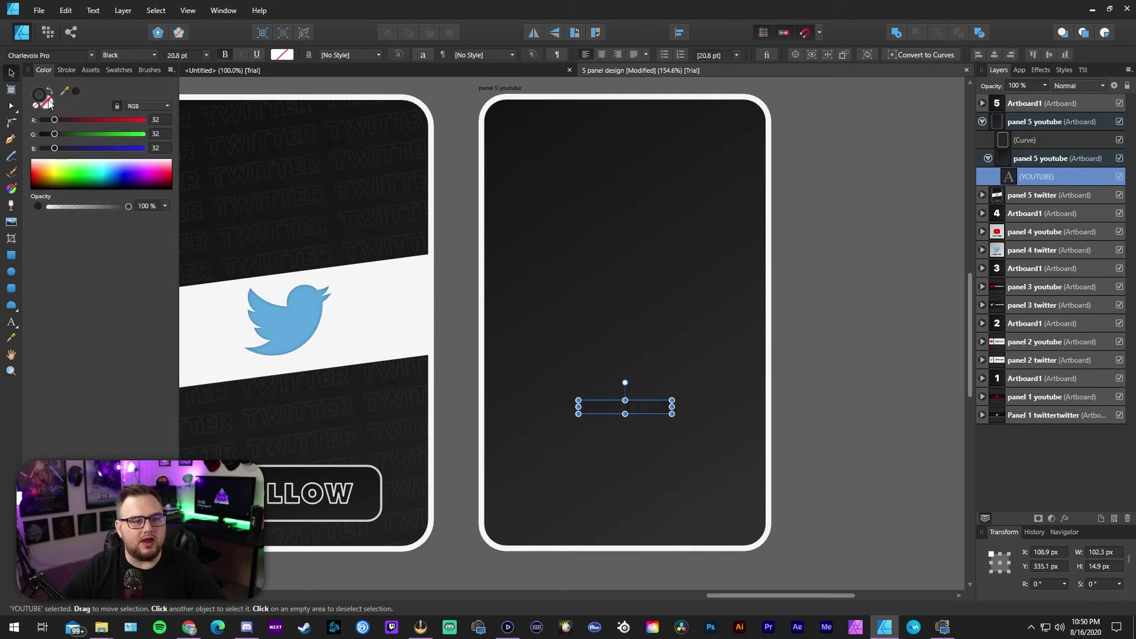
double_click(37, 87)
mouse_move(403, 224)
mouse_down()
mouse_move(363, 225)
mouse_move(327, 202)
mouse_up()
click(706, 416)
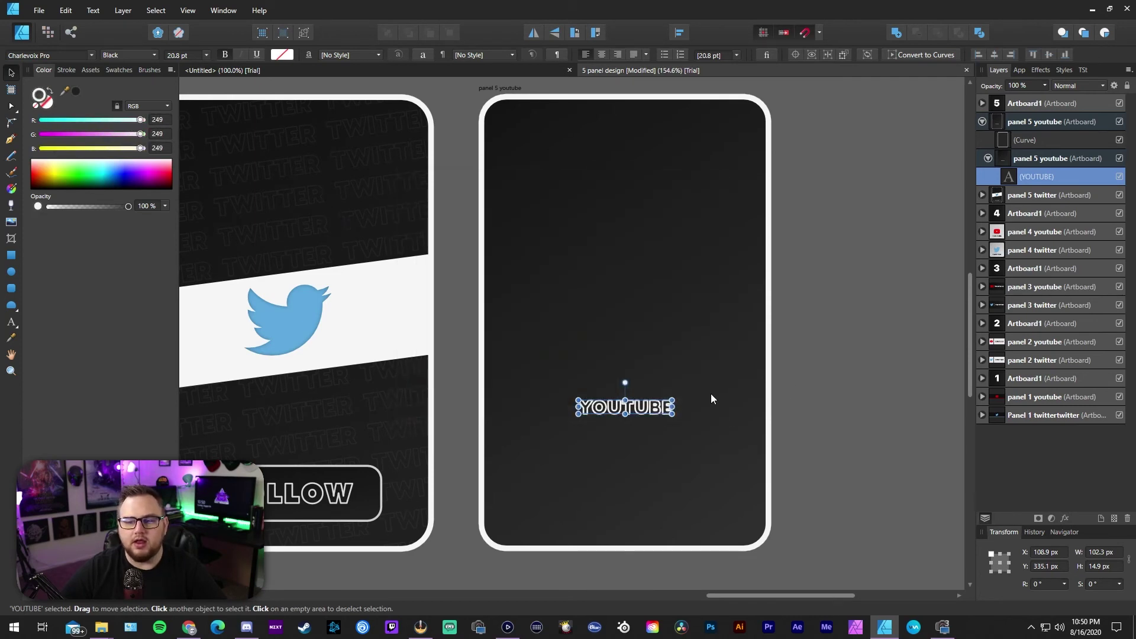
Set the YOUTUBE text's outline width to 0.8 pt and move the text straight down onto the panel's lower edge
key(z)
click(627, 423)
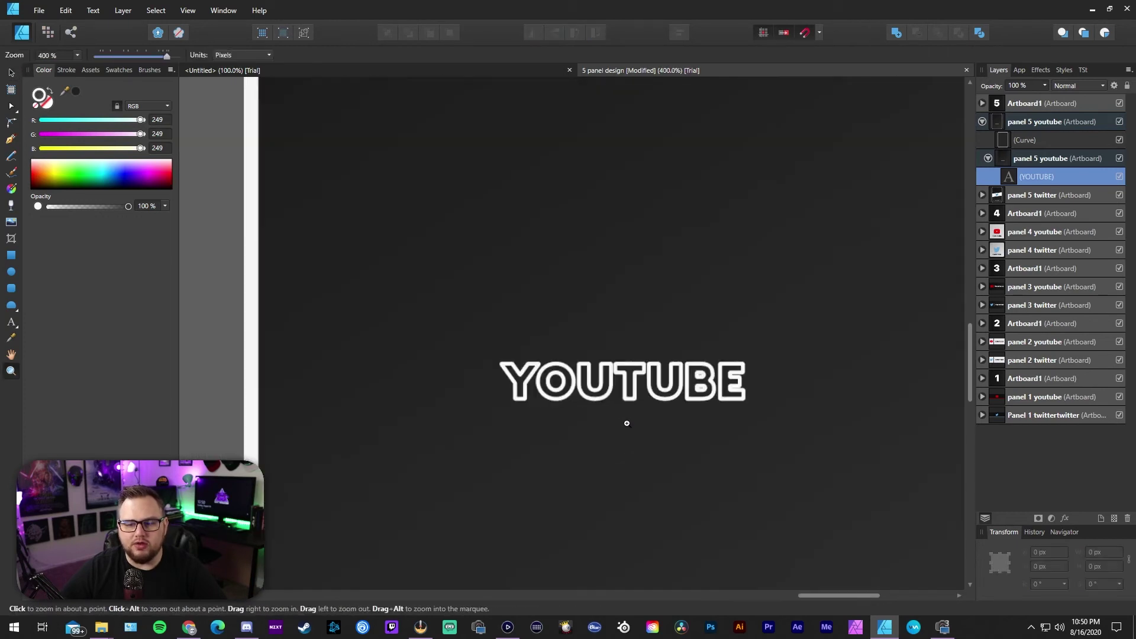
key(v)
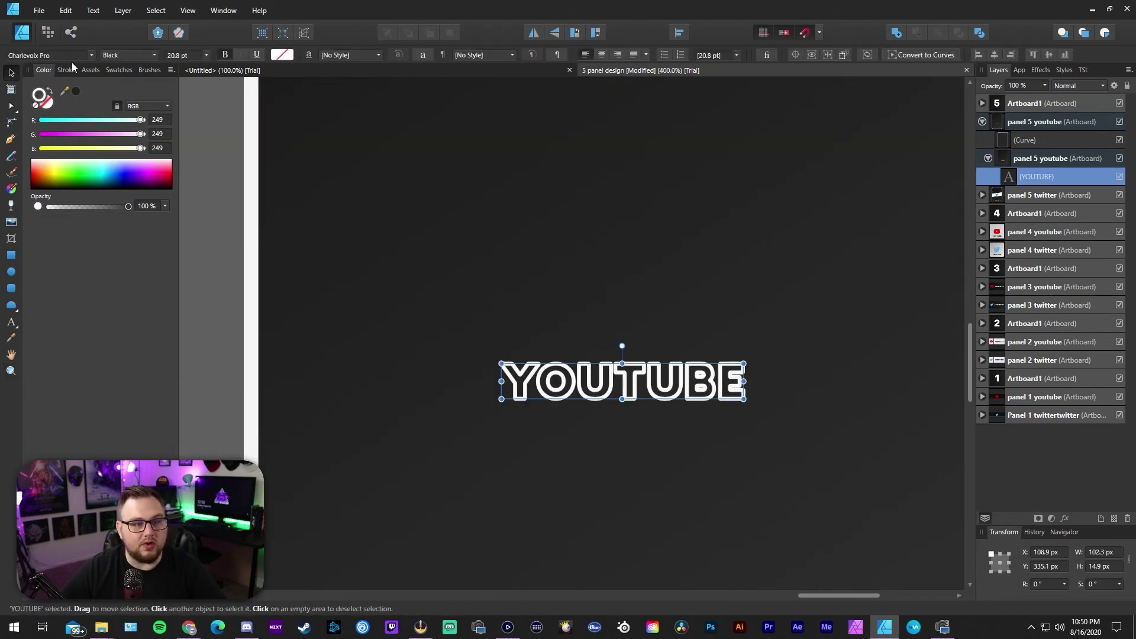
click(69, 70)
drag(74, 108, 69, 108)
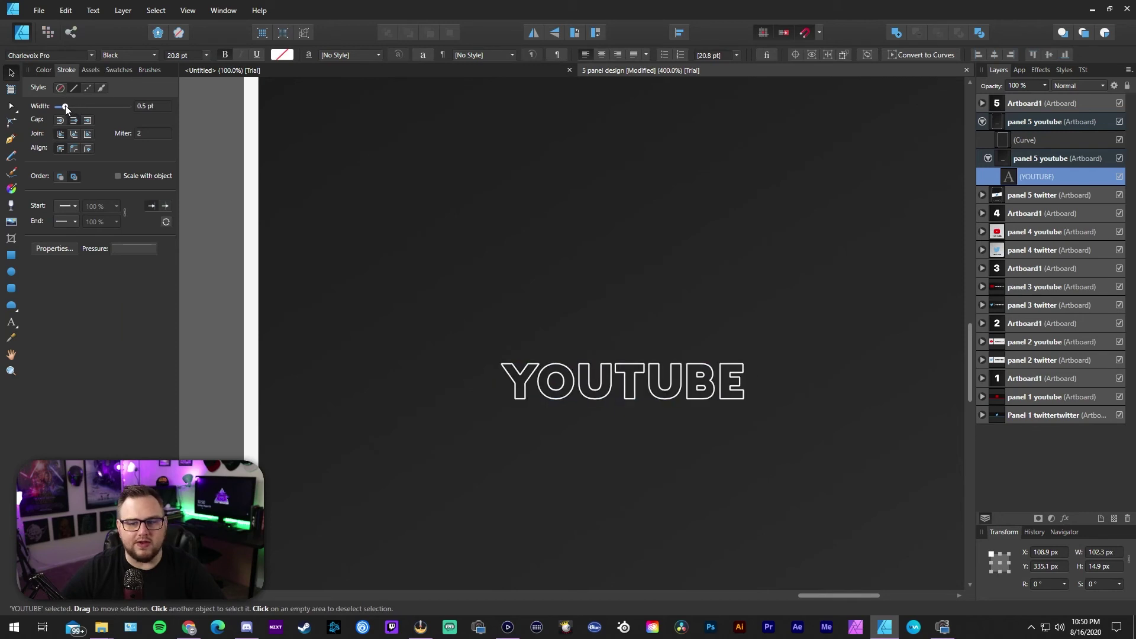
scroll(705, 357, down, 5)
drag(706, 357, 709, 502)
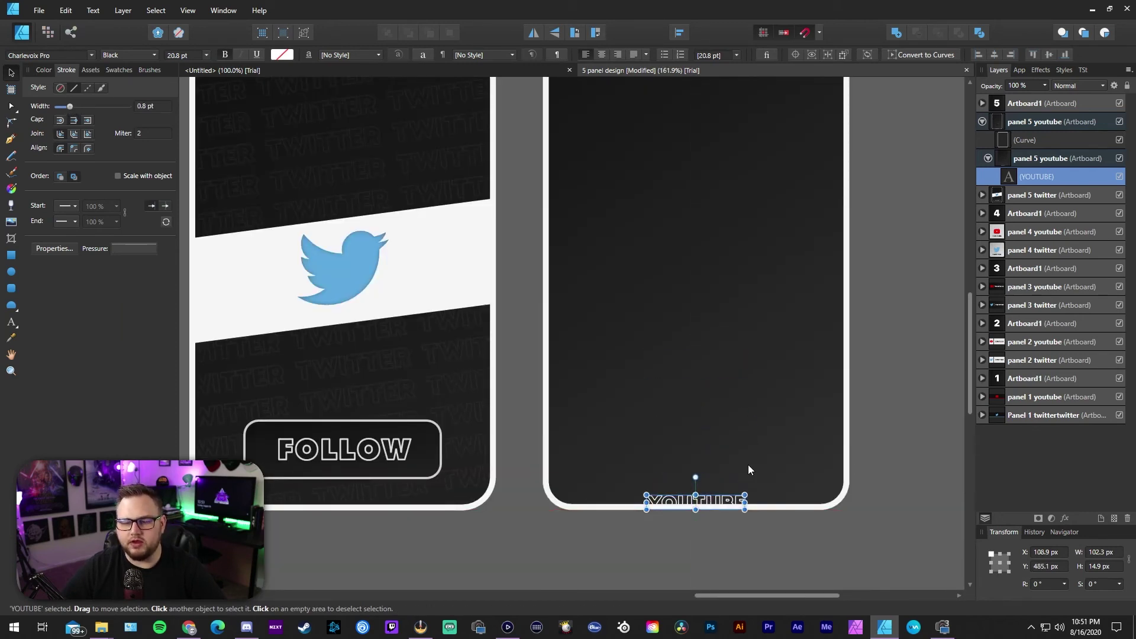
Place a copy of the YOUTUBE text about 26 px directly above the original
key(ctrl+d)
key(z)
click(747, 464)
drag(746, 465, 668, 467)
key(v)
click(608, 513)
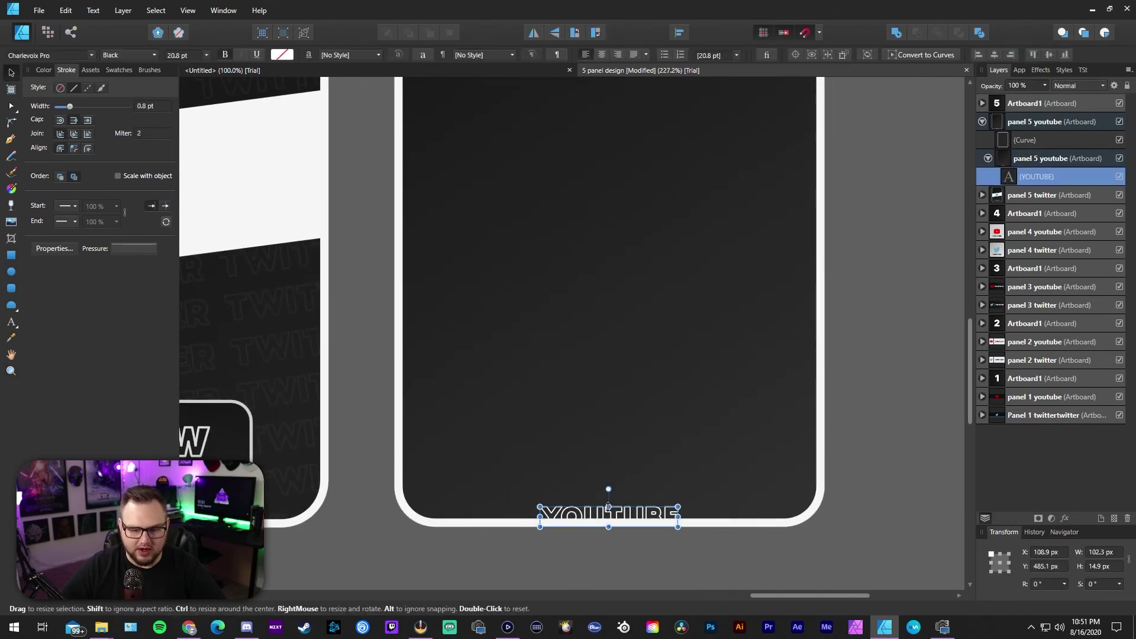
drag(622, 521, 622, 485)
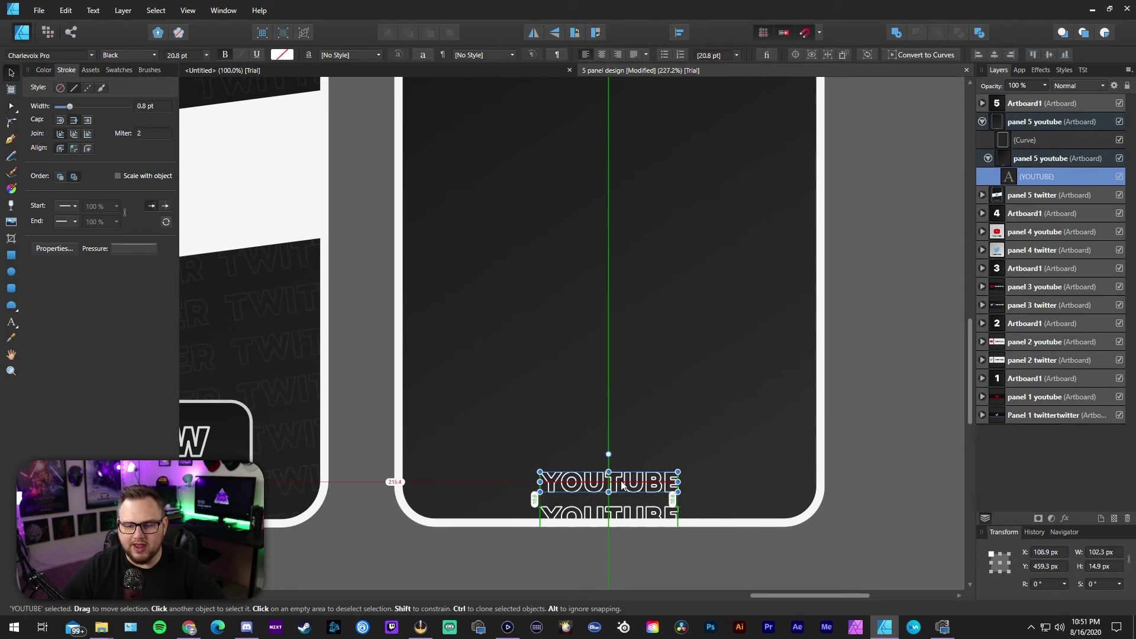
drag(622, 485, 622, 485)
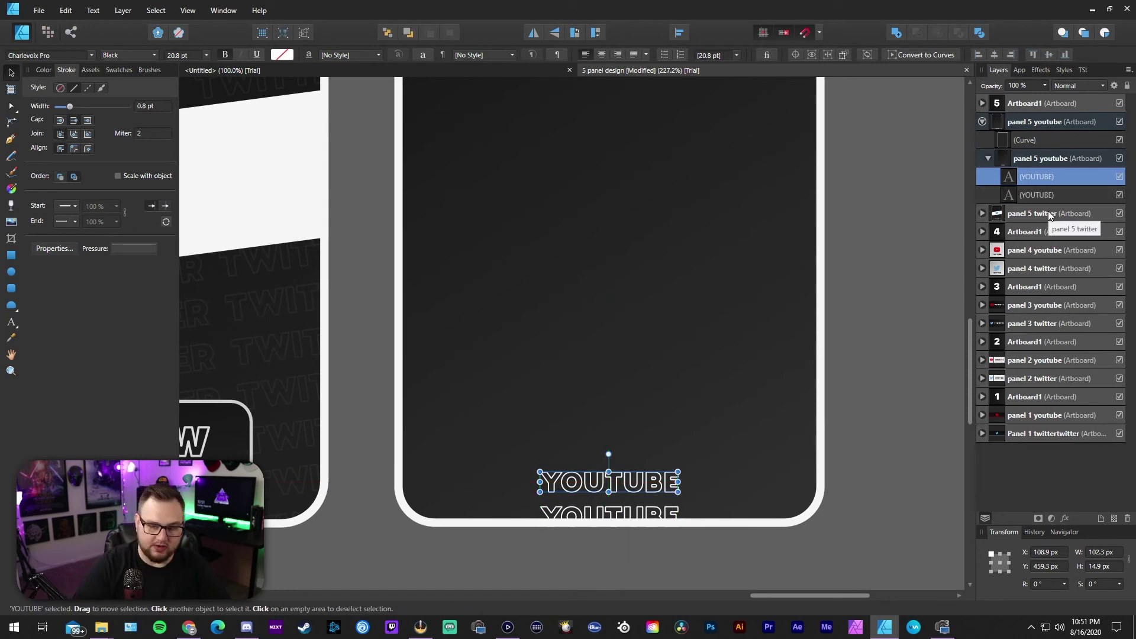
Repeat the YOUTUBE duplication at the same spacing until the column of words extends past the panel's upper edge
key(ctrl+j)
scroll(801, 318, up, 3)
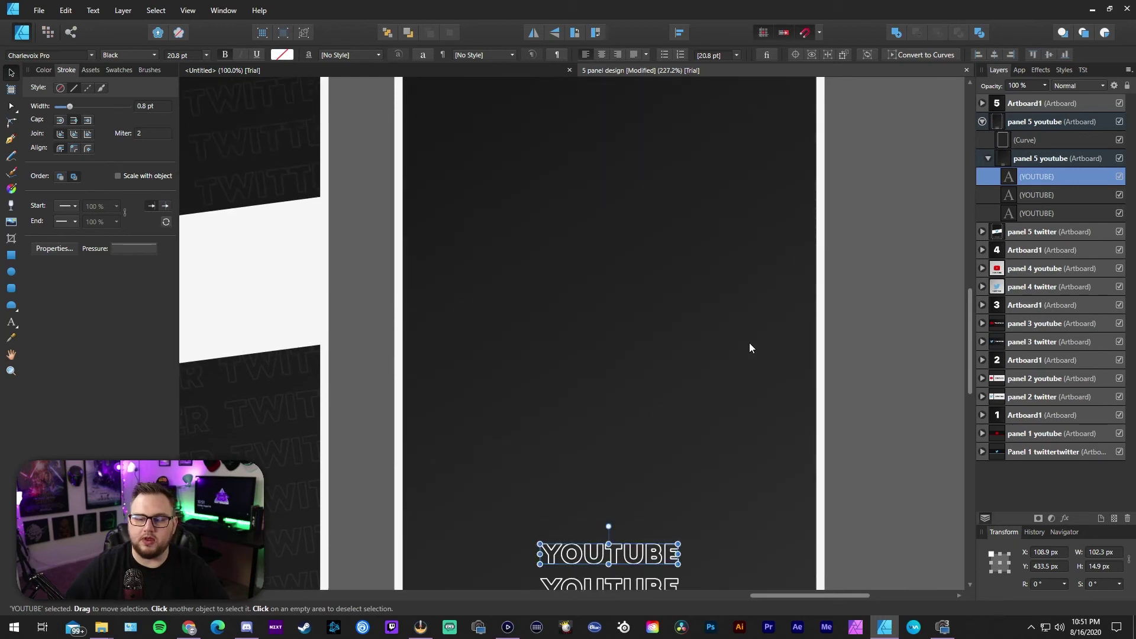
key(ctrl+j)
key(ctrl+j)
key(ctrl+j)
key(ctrl+j)
key(ctrl+j)
key(ctrl+j)
key(ctrl+j)
key(ctrl+j)
key(ctrl+j)
key(ctrl+j)
key(ctrl+j)
key(ctrl+j)
key(ctrl+j)
key(ctrl+j)
key(ctrl+j)
key(ctrl+j)
scroll(678, 365, up, 3)
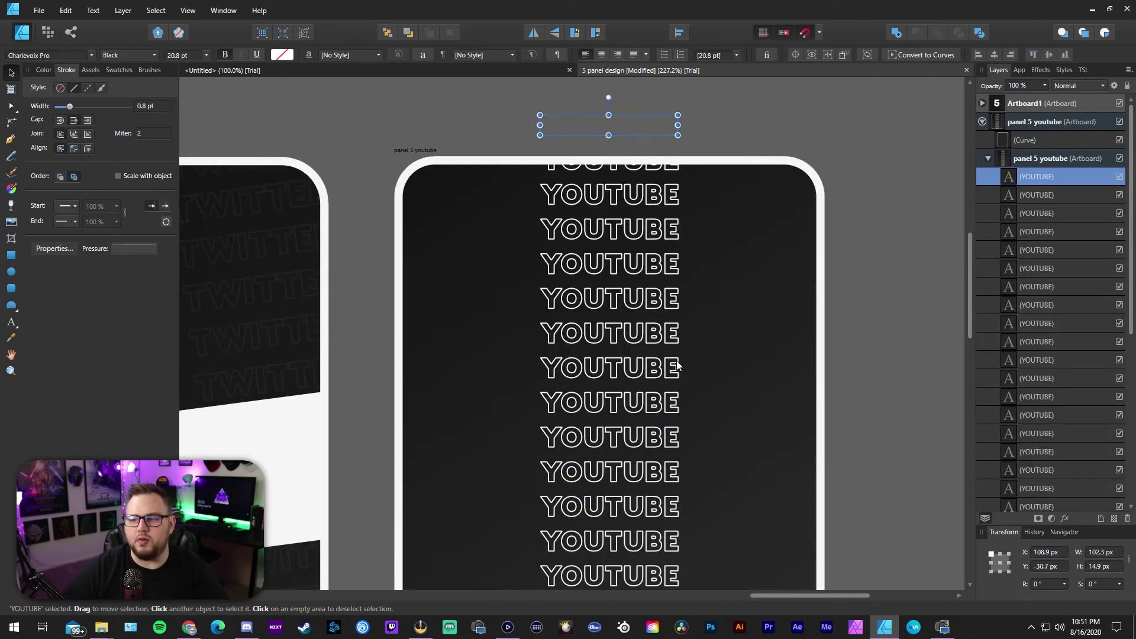
Duplicate the entire column of YOUTUBE words and place the copy to its left with a small gap between the columns
double_click(1060, 176)
click(1047, 182)
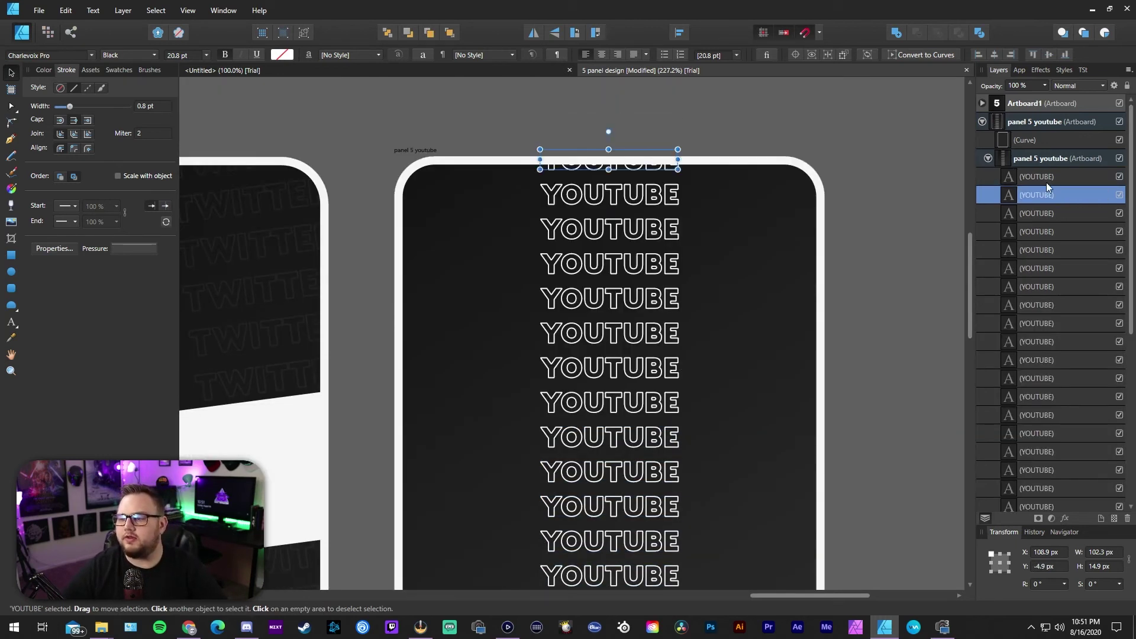
scroll(1061, 308, down, 5)
shift+click(1043, 251)
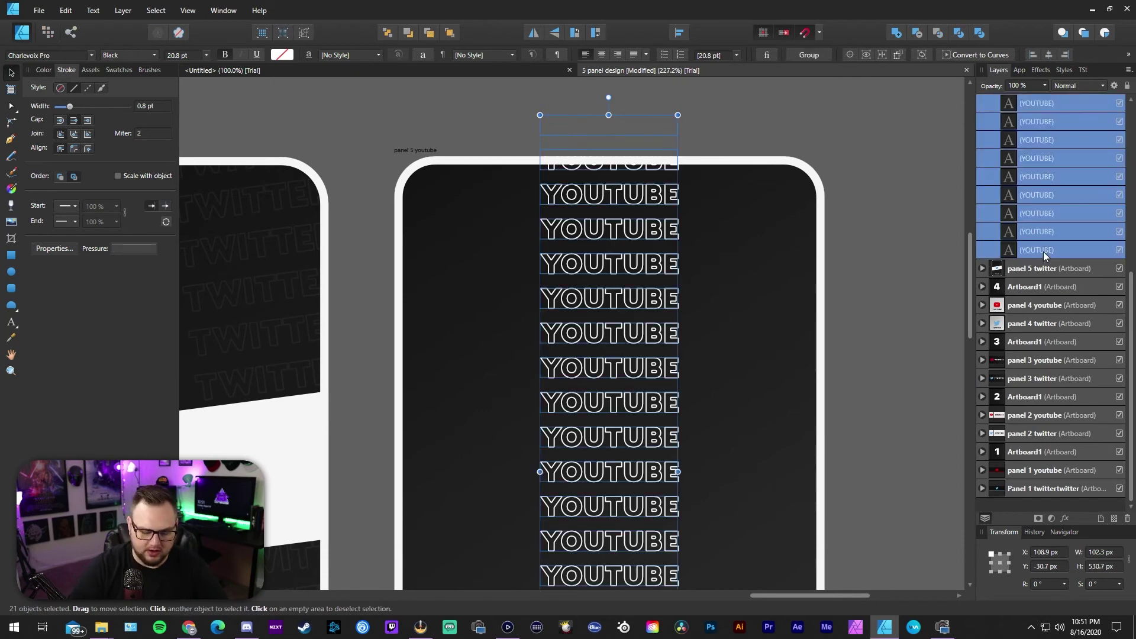
key(ctrl+j)
drag(657, 395, 497, 395)
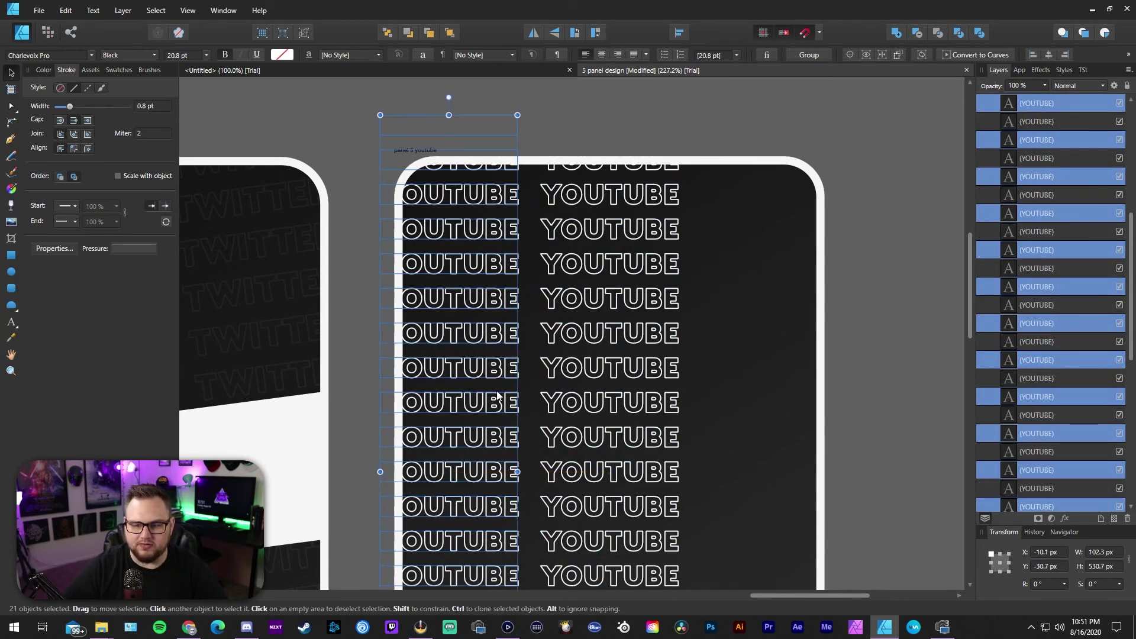
key(Right)
key(Right)
key(Right)
key(Right)
key(Right)
key(Right)
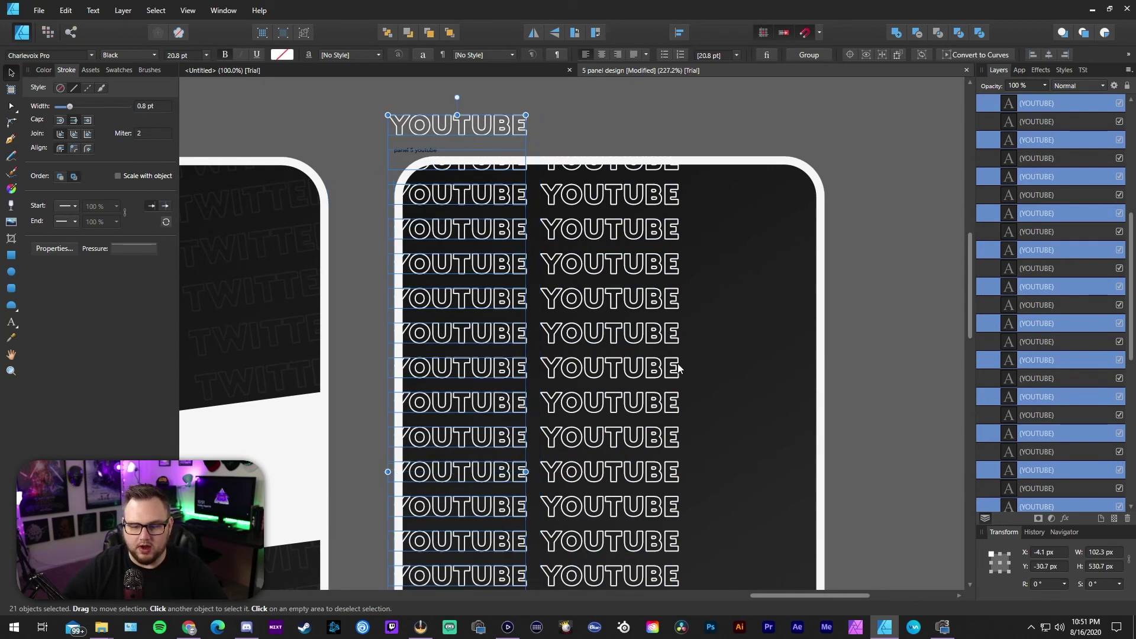
Copy the left YOUTUBE column to the other side of the middle column, leaving a matching gap
mouse_move(464, 362)
mouse_down()
mouse_move(304, 362)
mouse_move(762, 382)
mouse_up()
key(Right)
key(Right)
key(Right)
key(Right)
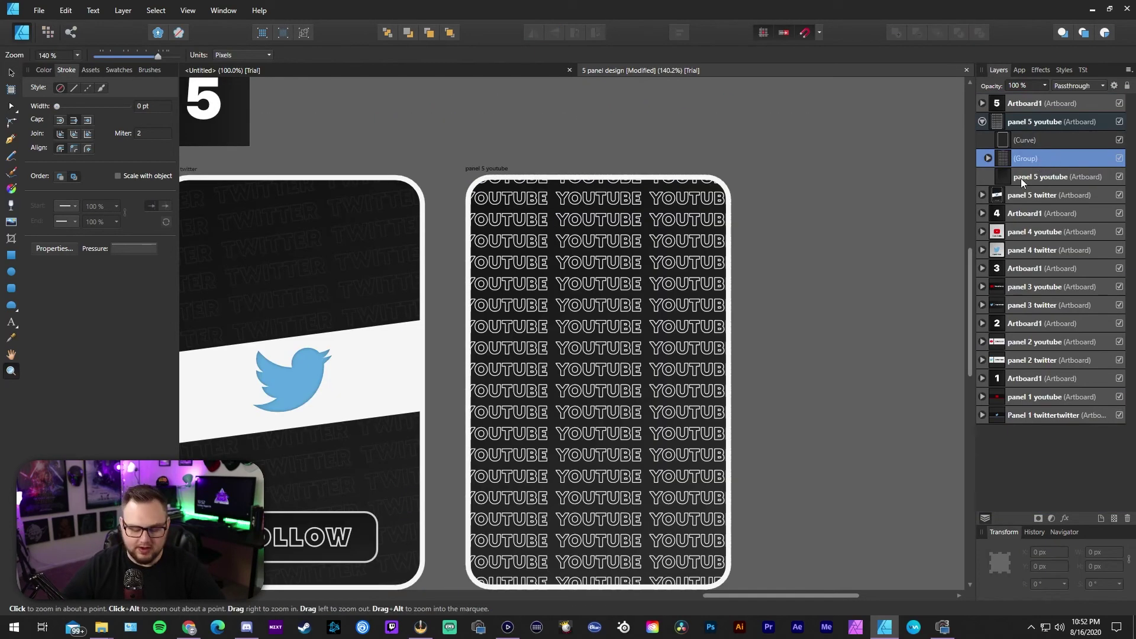
Rotate the YOUTUBE pattern group about 5.4° counter-clockwise, enlarge it to about 349 by 565 px to cover the panel, and deselect it
key(v)
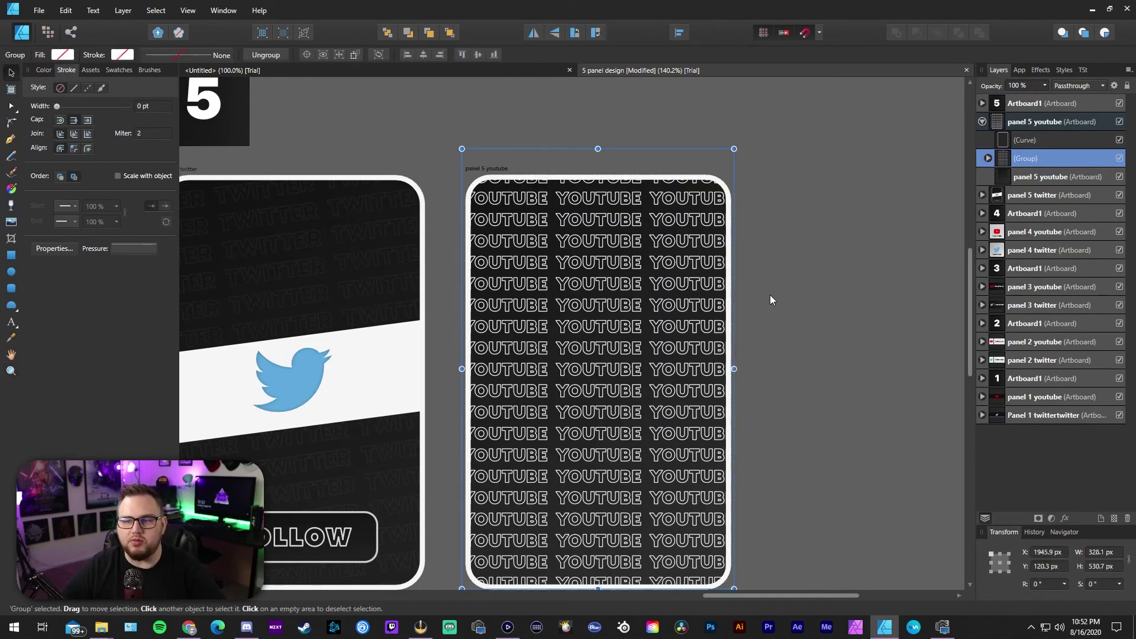
drag(734, 149, 729, 172)
scroll(753, 121, up, 1)
click(753, 284)
scroll(753, 284, down, 4)
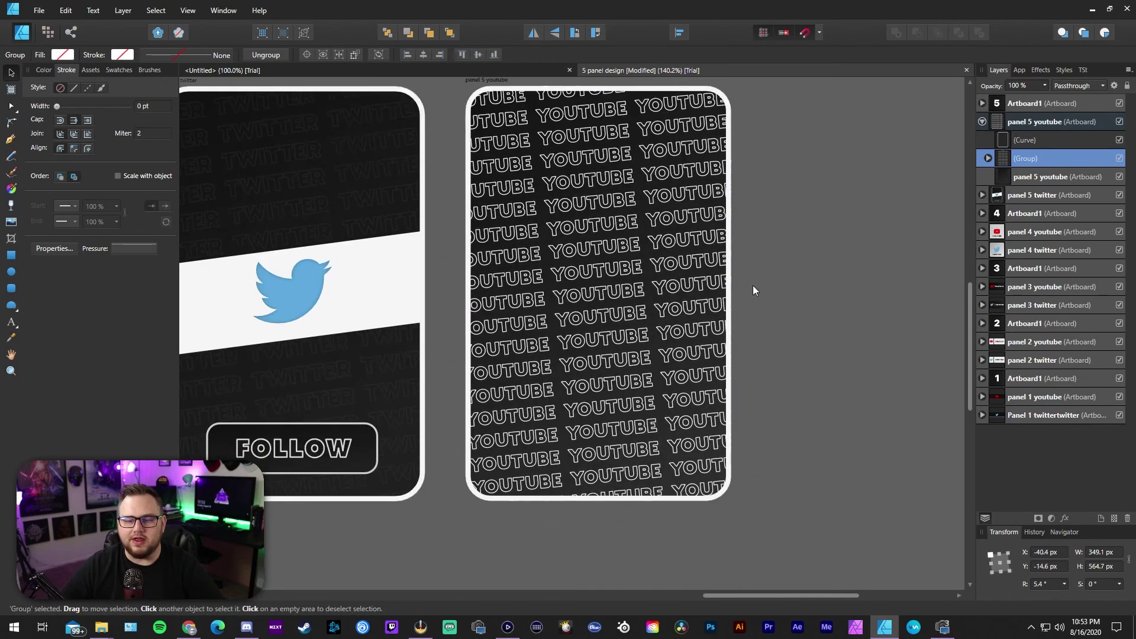
scroll(745, 370, up, 3)
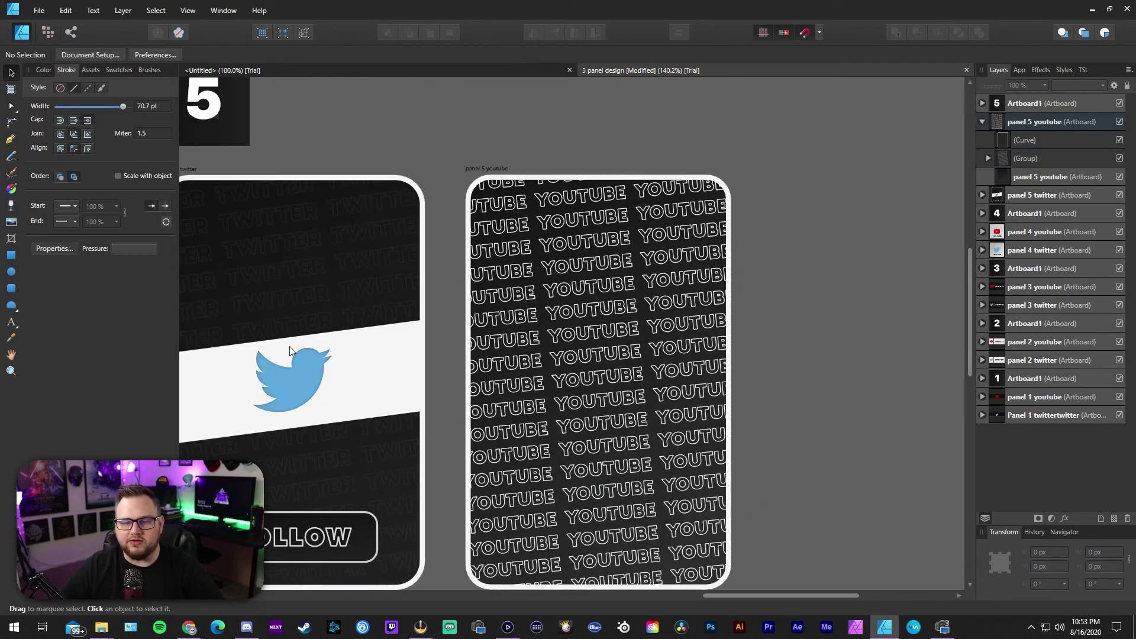
Lower the opacity of the YOUTUBE pattern group on panel 5 to 12%
scroll(416, 351, down, 4)
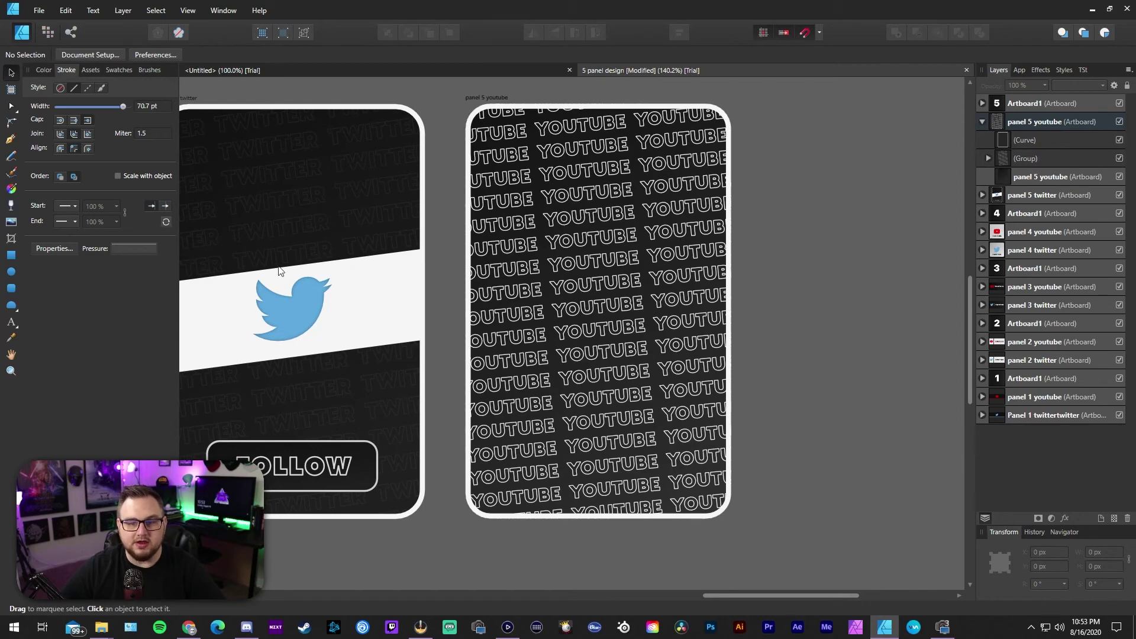
scroll(753, 244, up, 2)
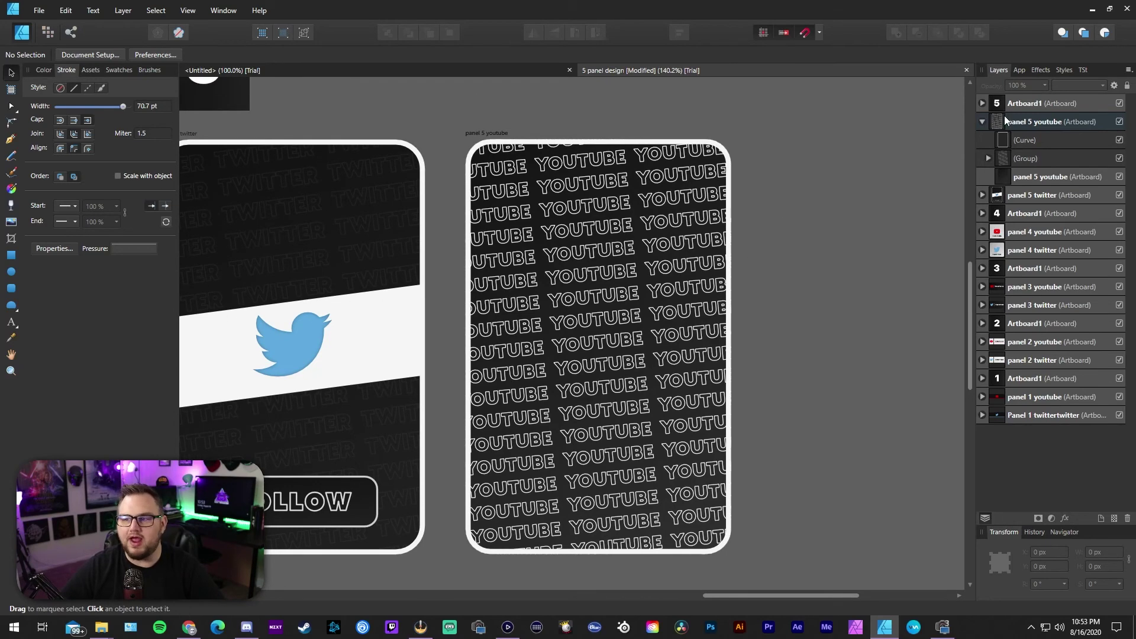
click(1036, 158)
click(1045, 87)
drag(1008, 96, 983, 98)
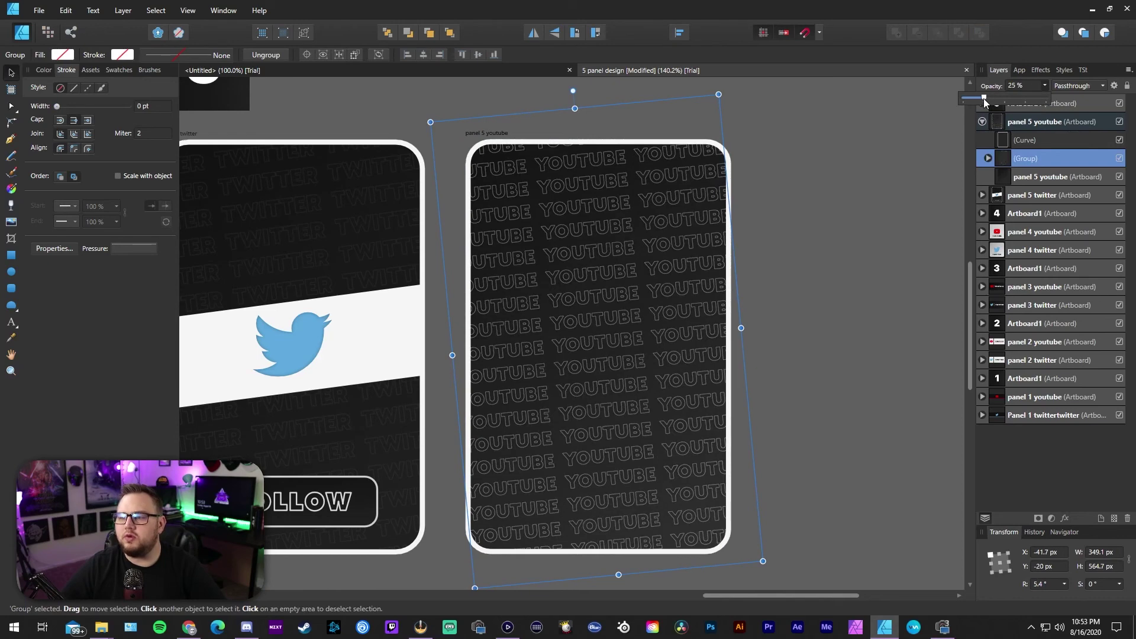
click(837, 202)
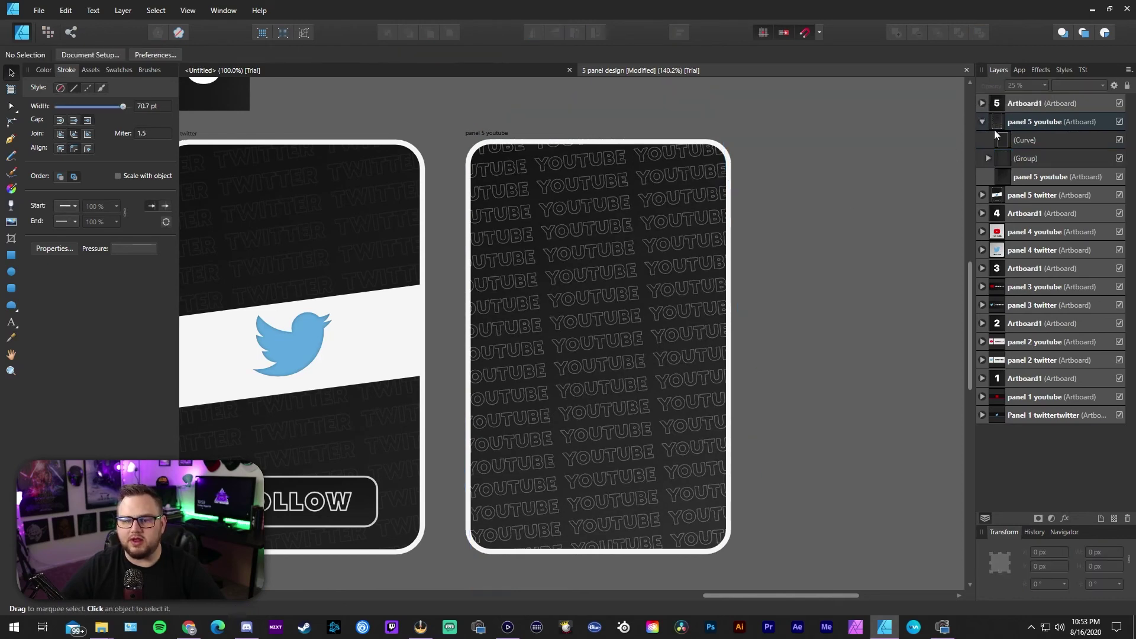
click(1029, 157)
click(1044, 86)
drag(1046, 99, 1036, 101)
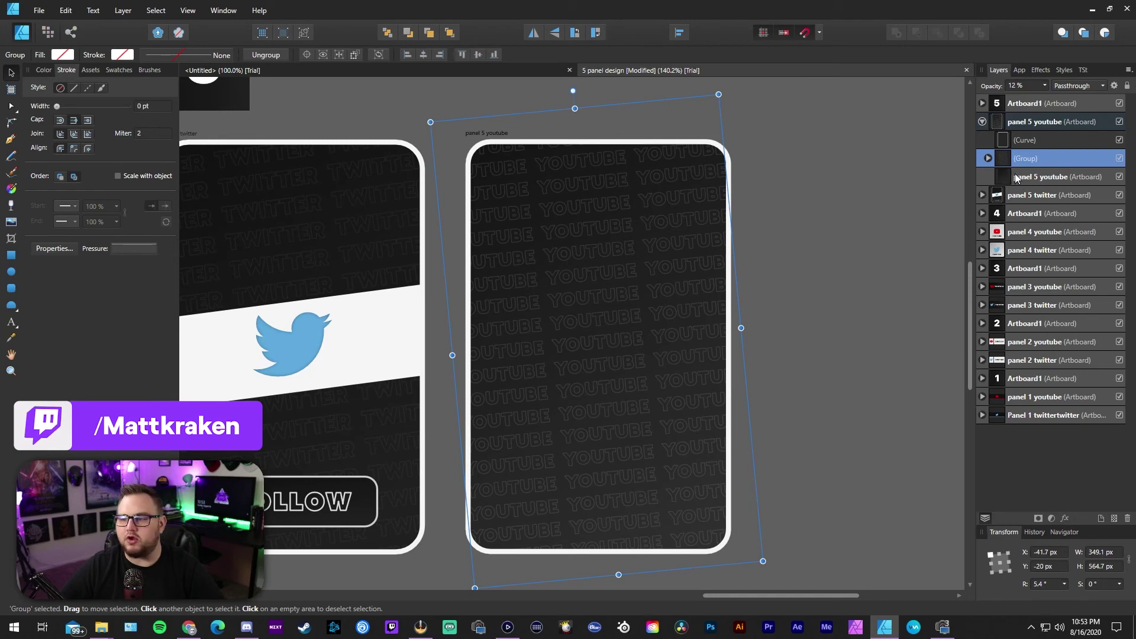
Recolour the outlines of all YOUTUBE words inside the pattern group dark grey, then collapse the group
click(987, 158)
scroll(1046, 332, down, 15)
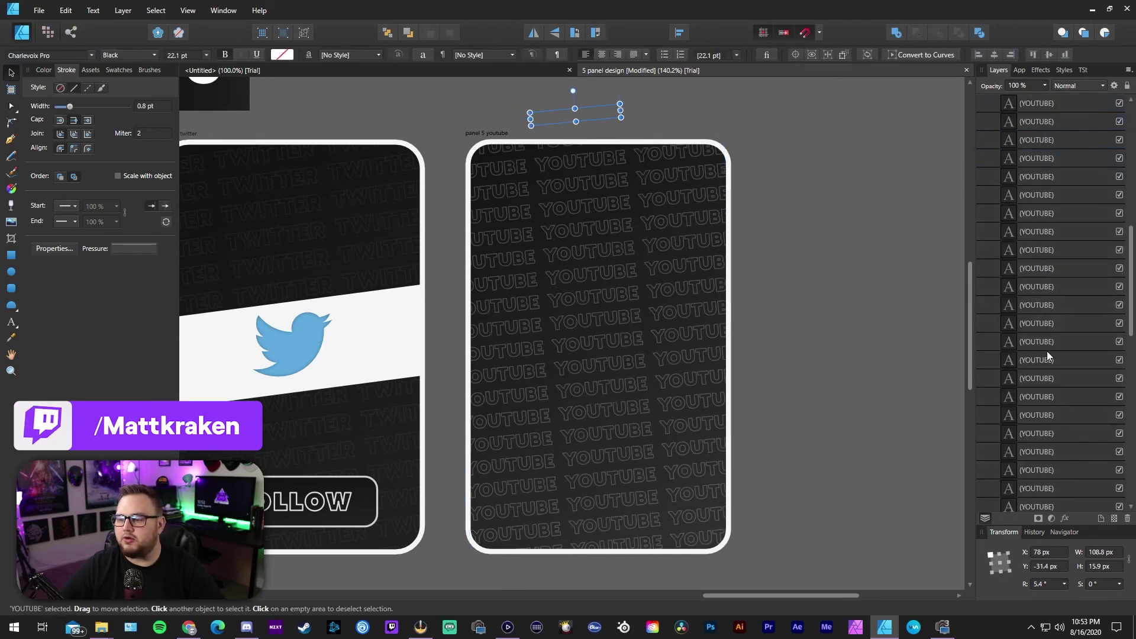
shift+click(1043, 287)
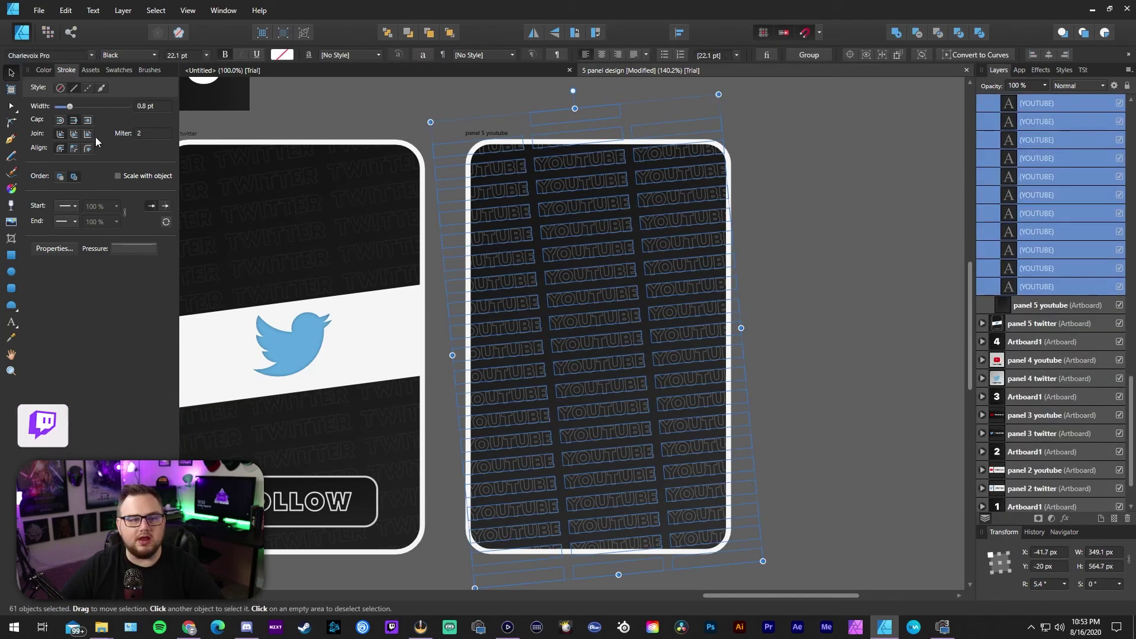
click(45, 71)
click(44, 102)
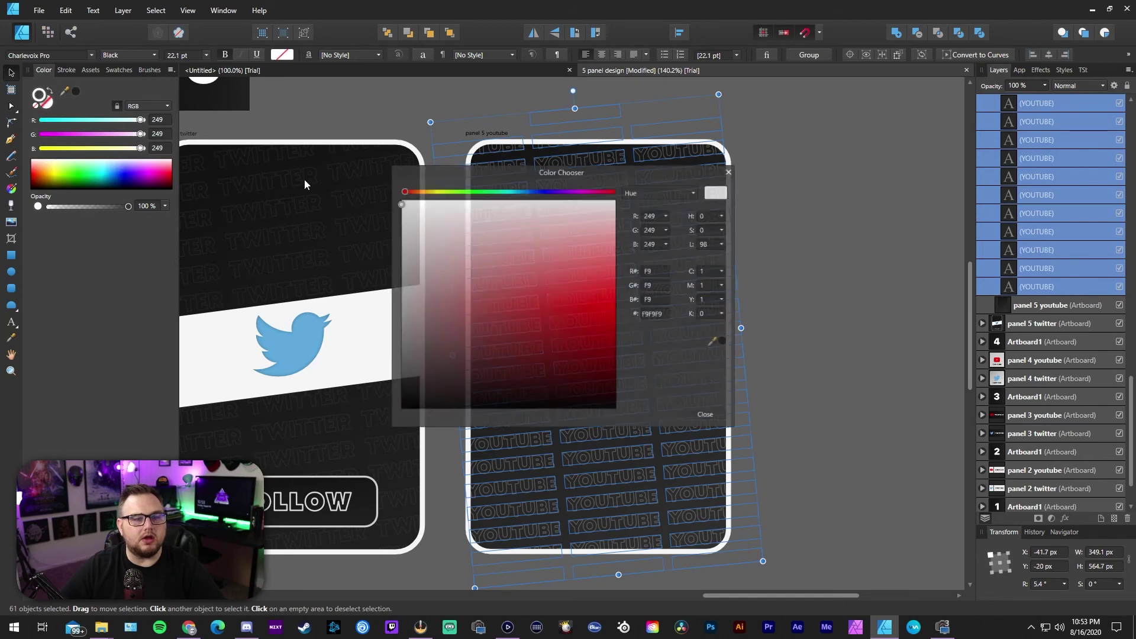
drag(421, 221, 347, 308)
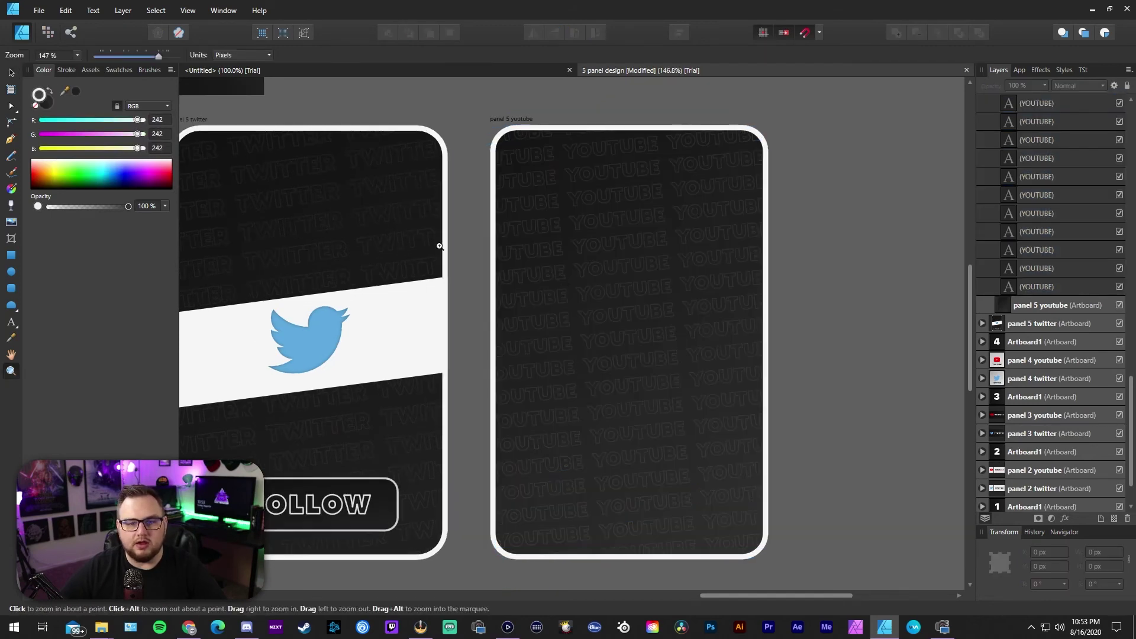
drag(474, 254, 450, 269)
scroll(1043, 218, up, 5)
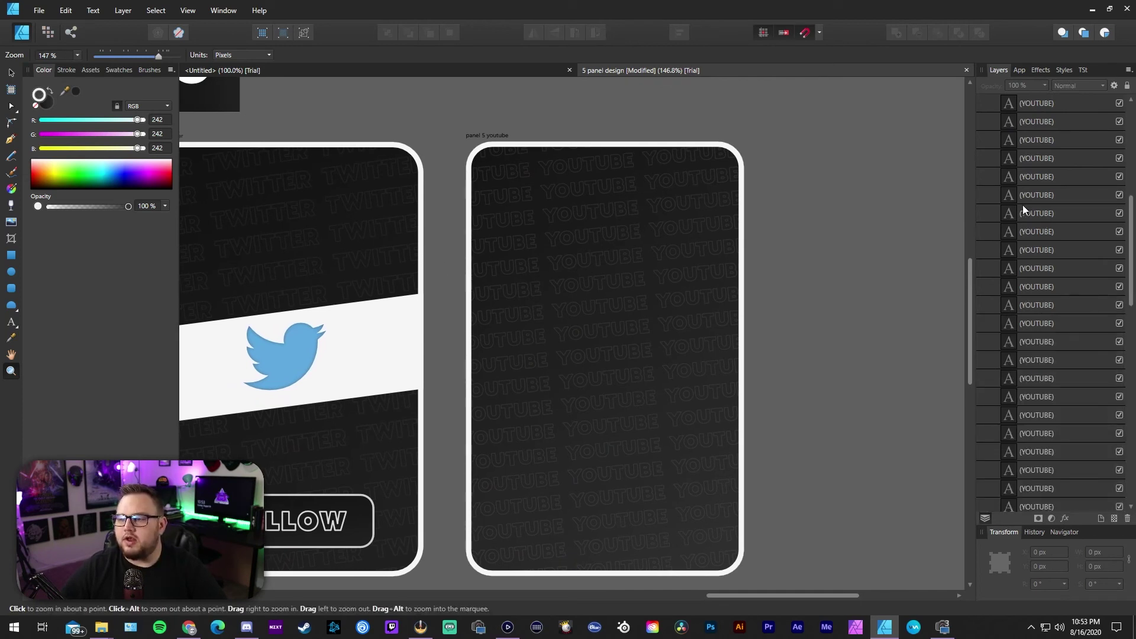
click(987, 158)
drag(275, 576, 393, 493)
drag(666, 356, 550, 414)
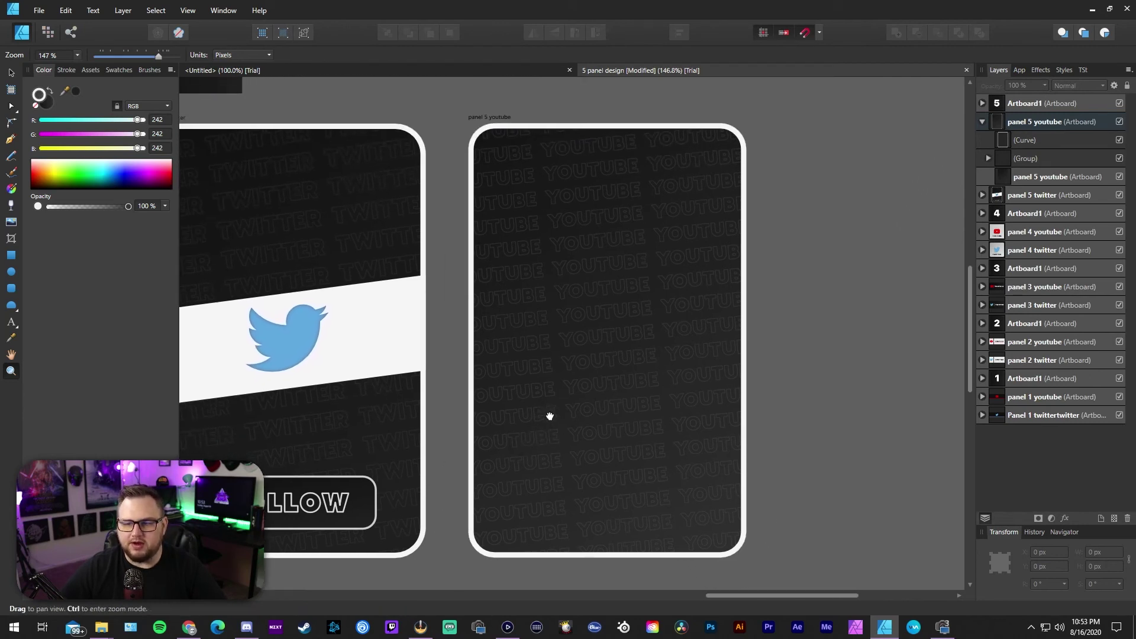
Add a rounded rectangle about 195 by 51 px, centred near the lower edge of panel 5, and hide the pattern group
click(1024, 140)
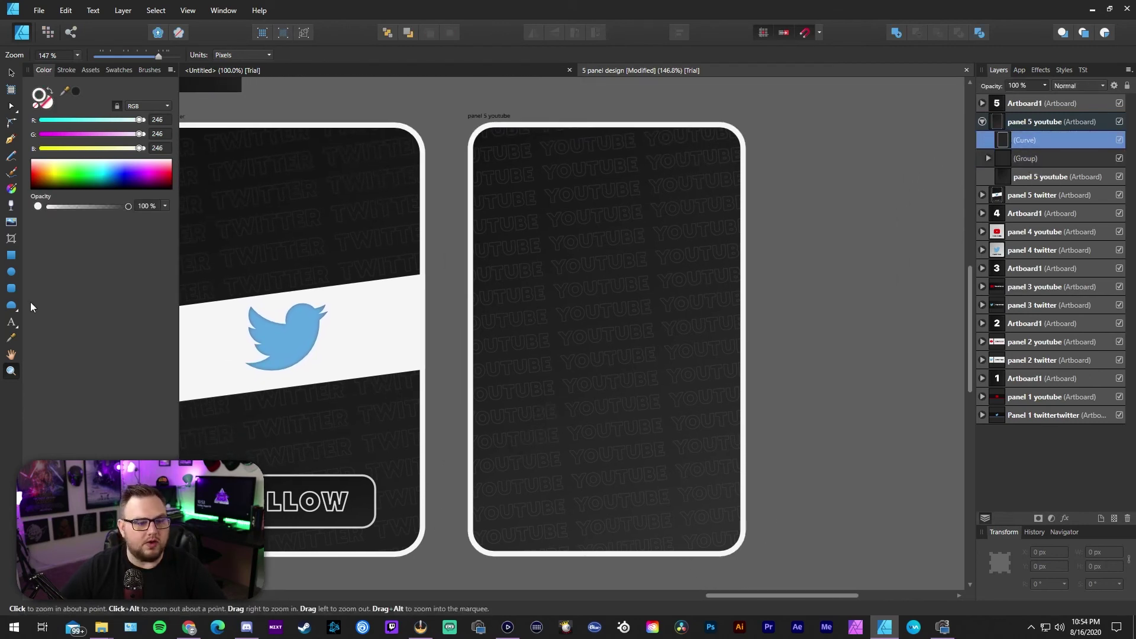
click(11, 288)
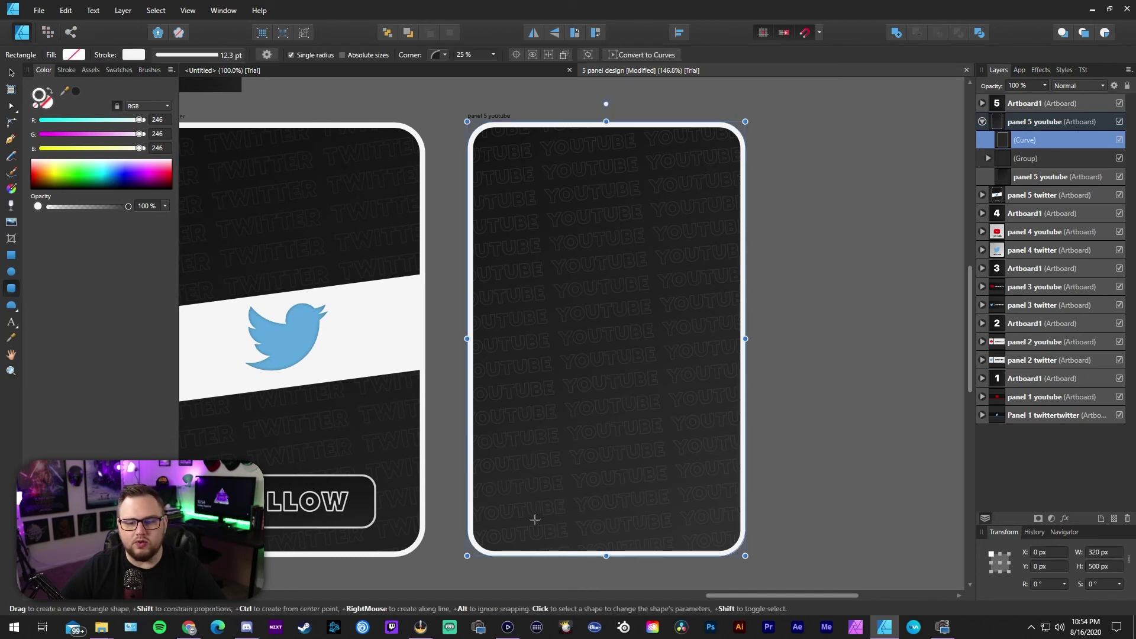
drag(538, 481, 692, 533)
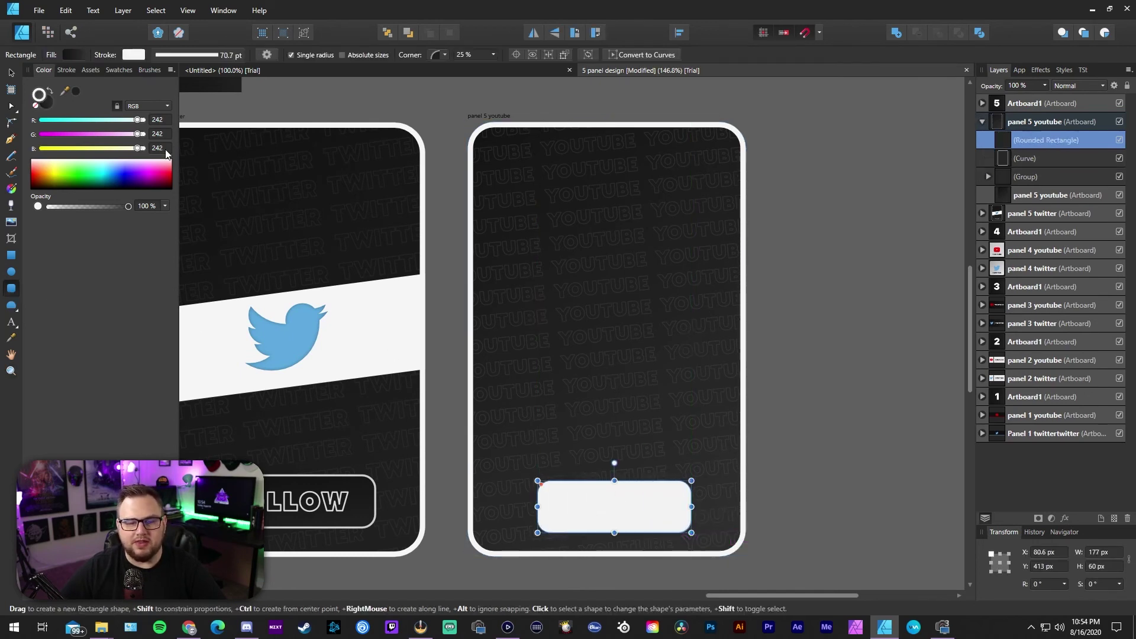
click(11, 73)
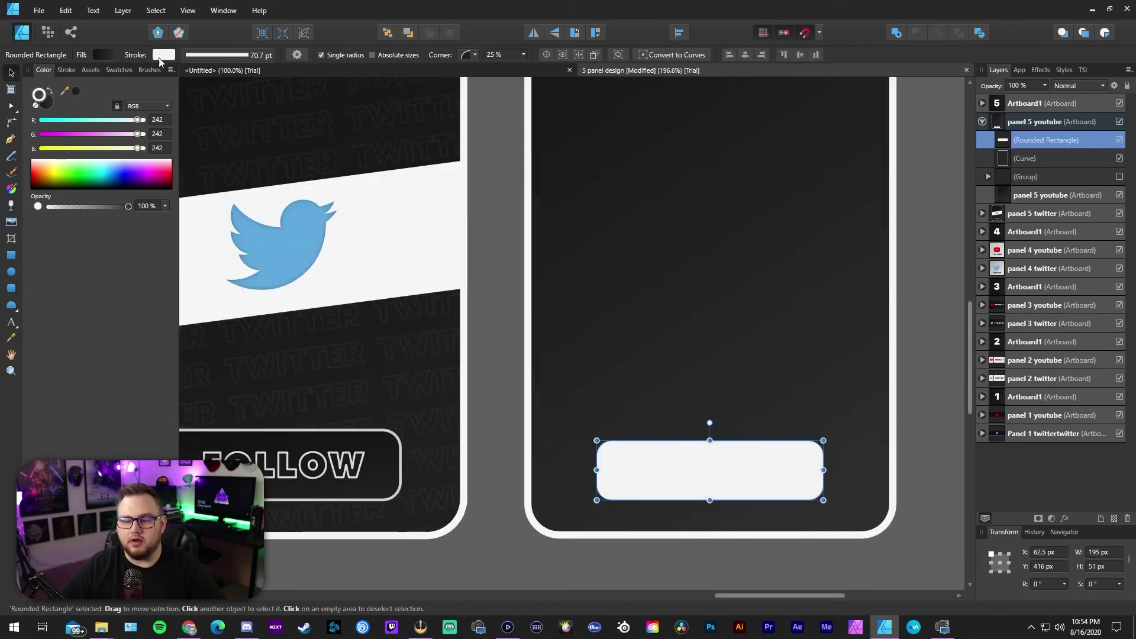
Set the rounded rectangle's stroke colour to near-white F6F6F6, keeping the dark gradient fill
click(45, 94)
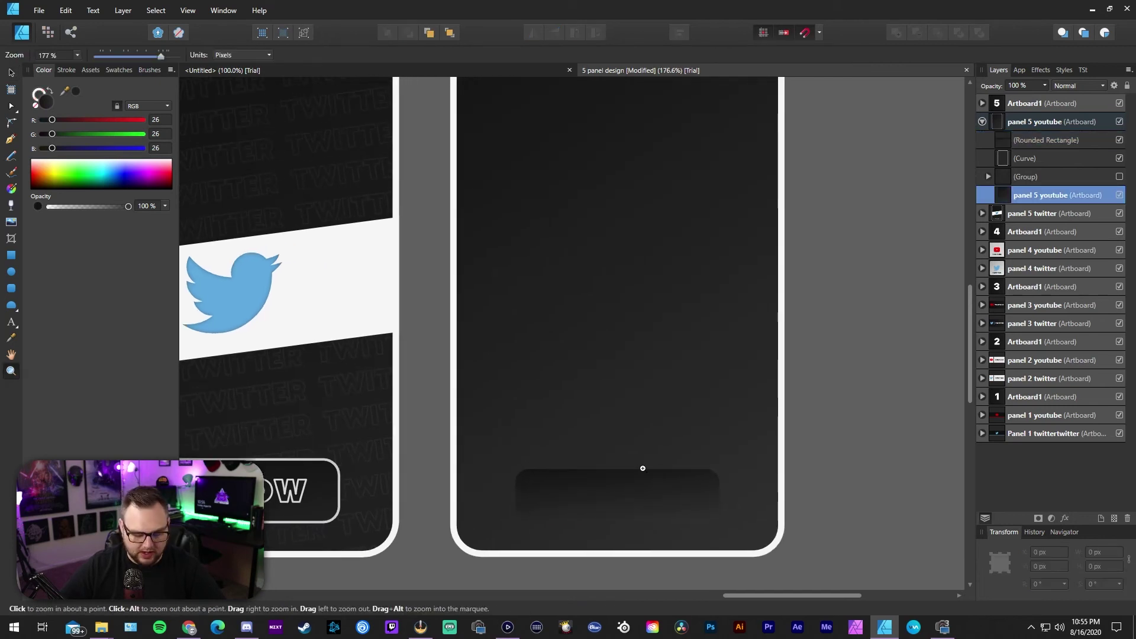
key(v)
click(631, 482)
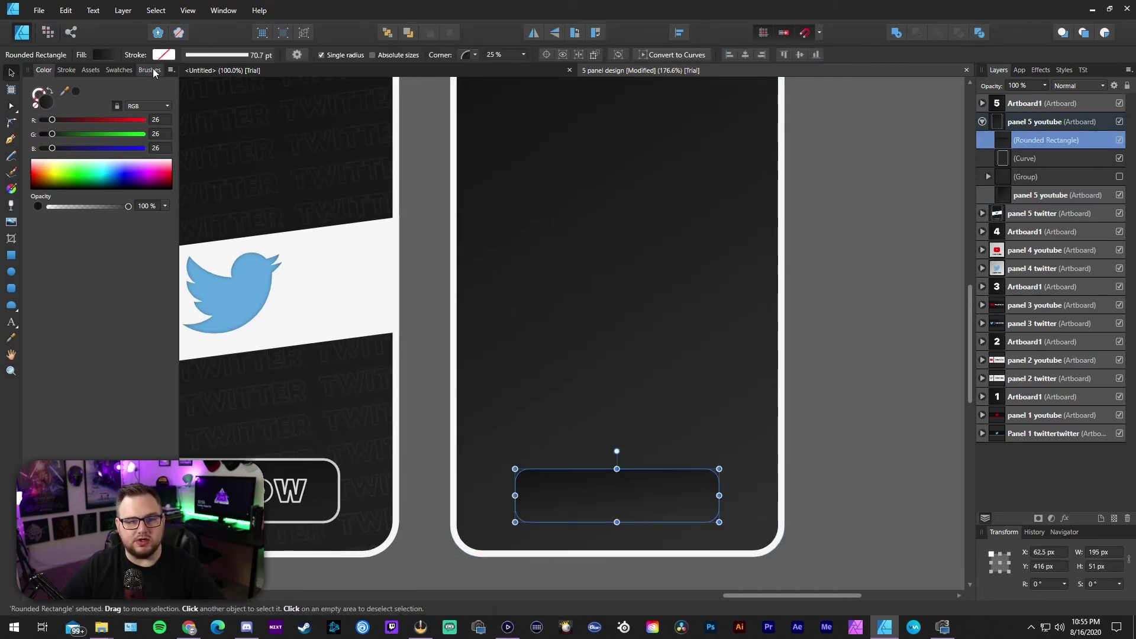
scroll(690, 294, down, 1)
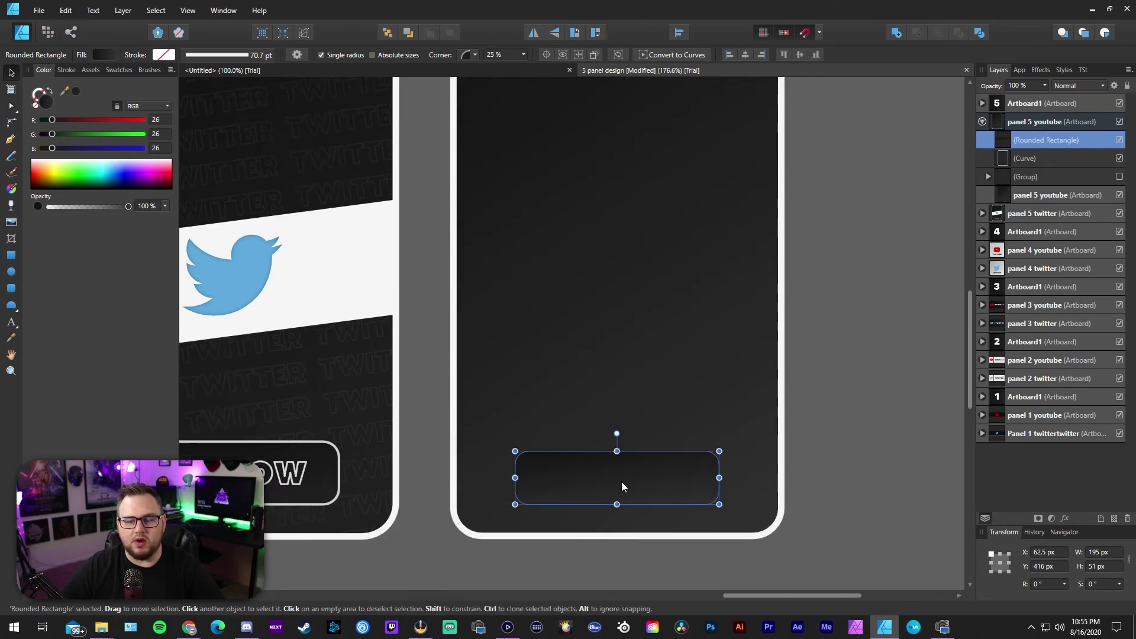
double_click(38, 92)
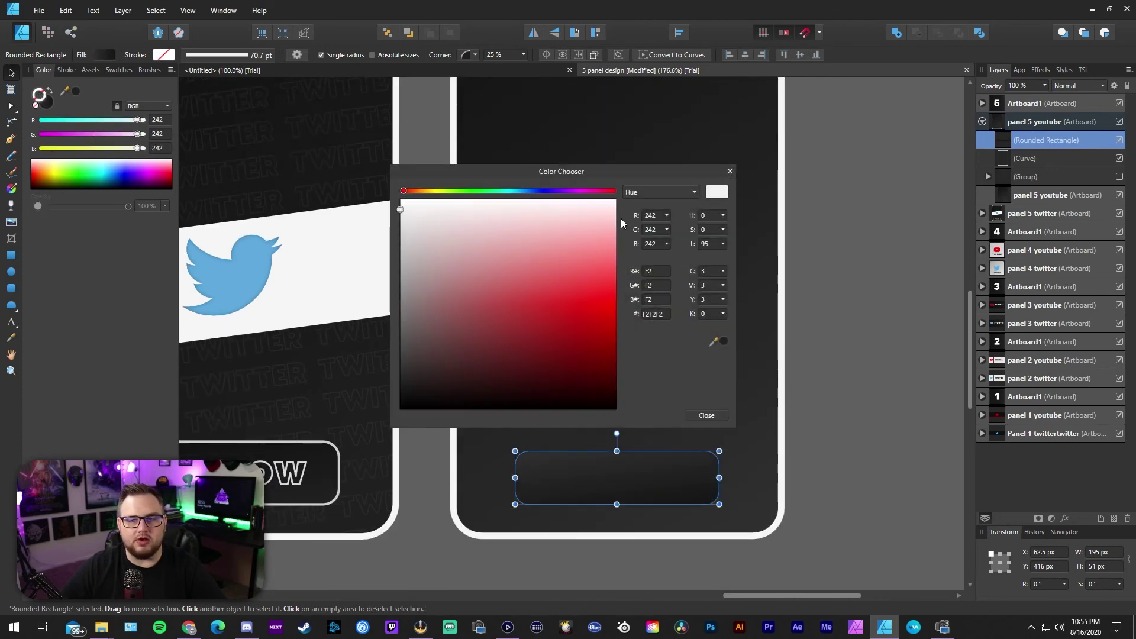
drag(402, 214, 385, 207)
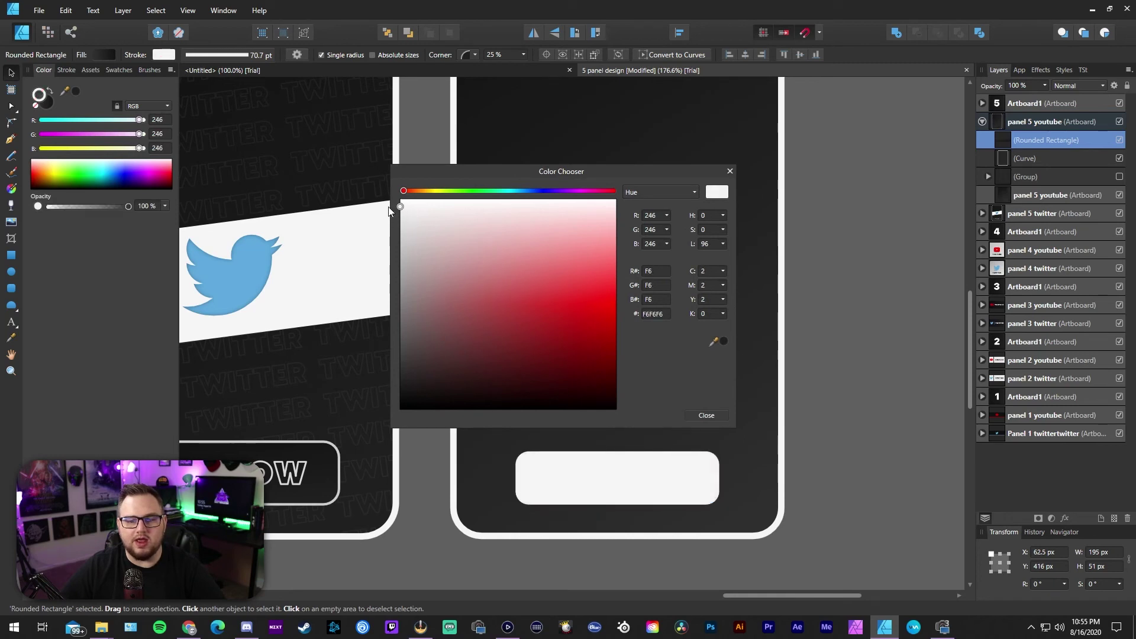
click(730, 171)
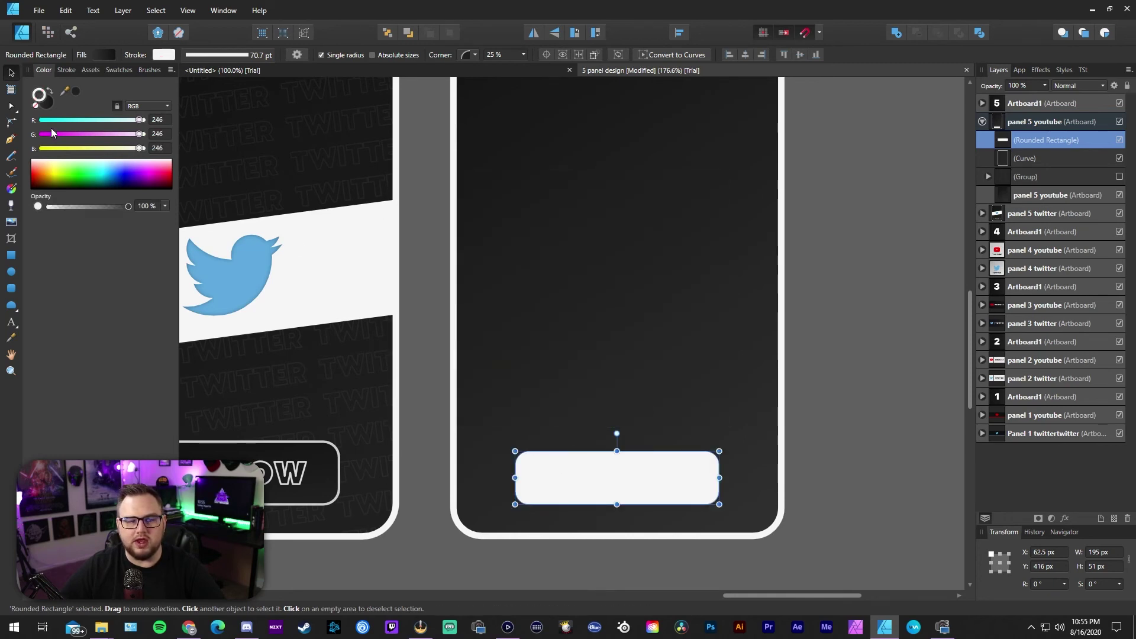
Reduce the rounded rectangle's stroke to 2.7 pt, extend its height upward to about 61 px, and deselect it
click(66, 69)
drag(116, 109, 76, 107)
drag(616, 445, 627, 468)
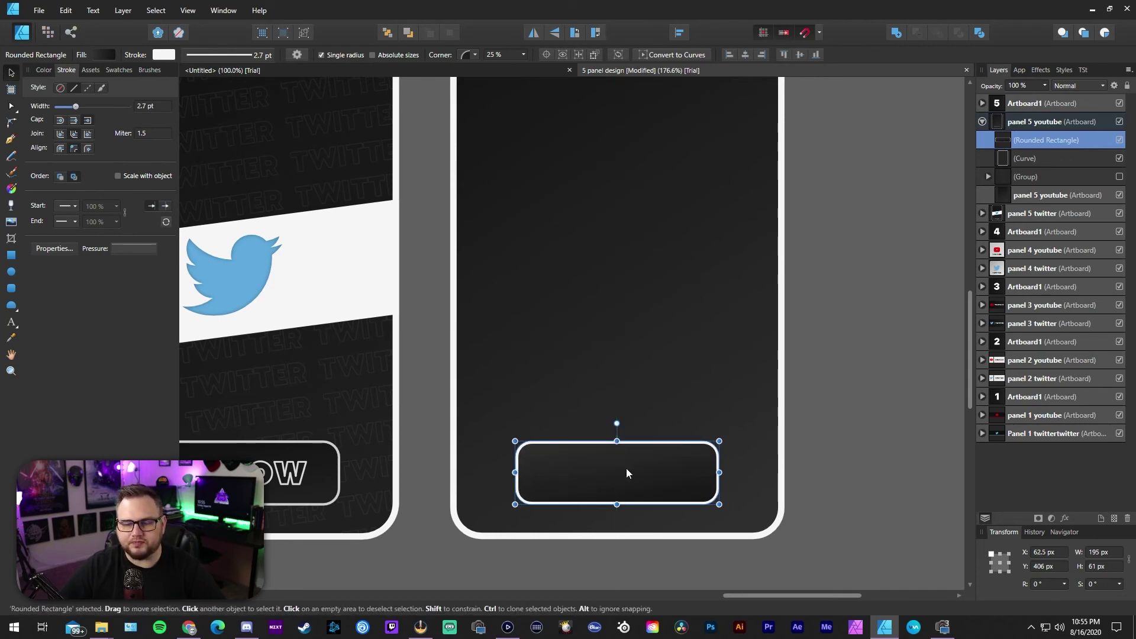
click(815, 442)
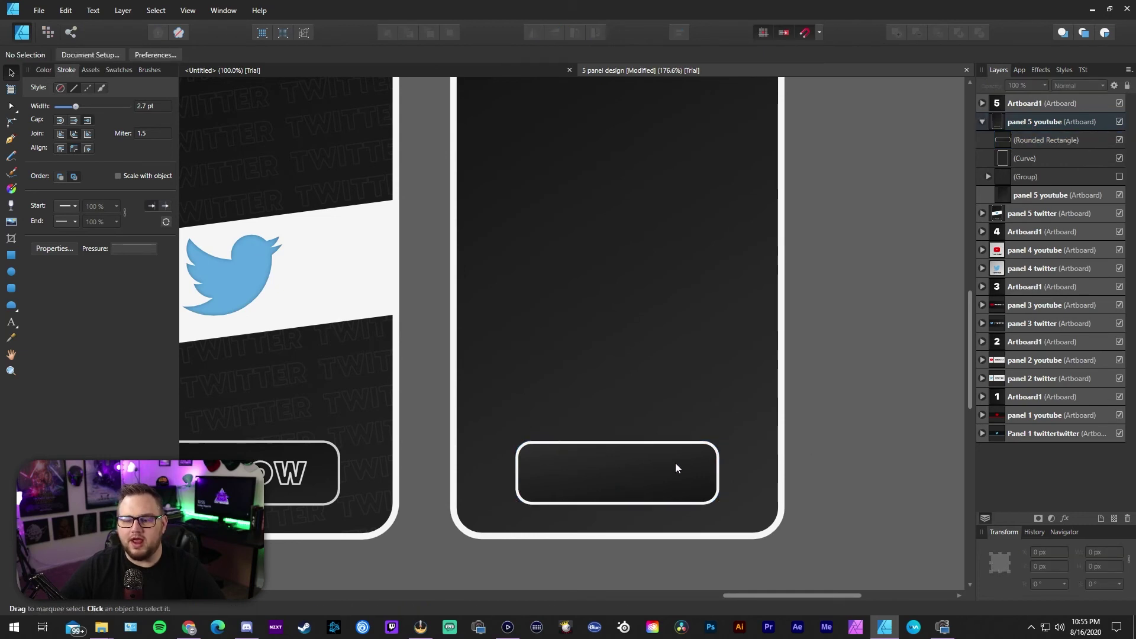
Add the text YOUTUBE inside the rounded button and enlarge it to about 160 by 23 px, centred in the button
scroll(652, 450, down, 2)
key(t)
click(546, 405)
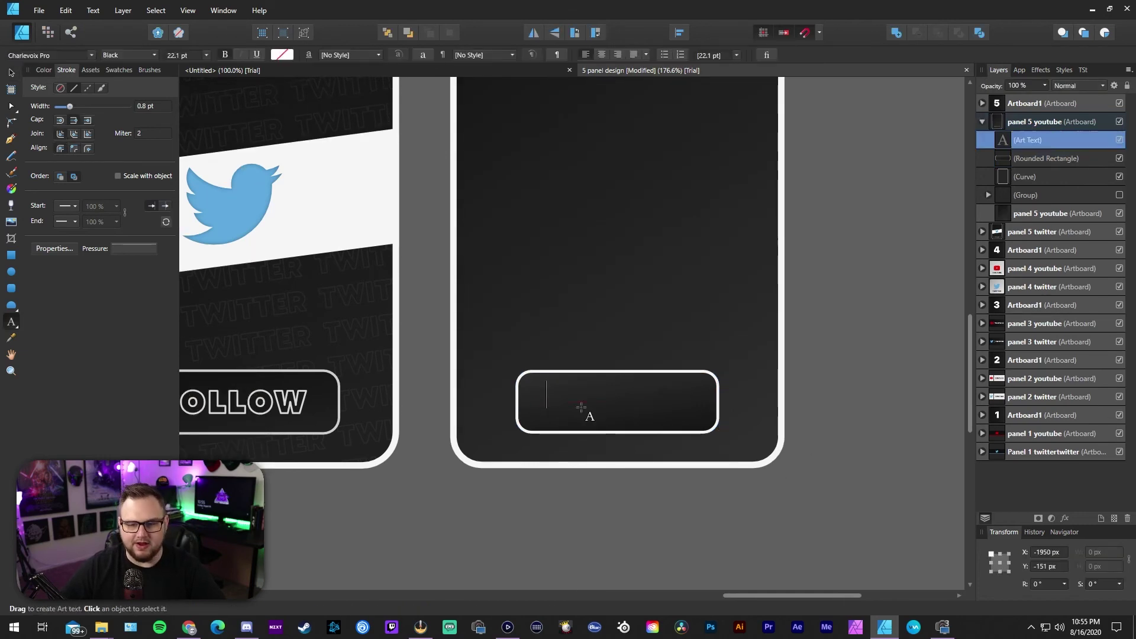
text(YOUTUBE)
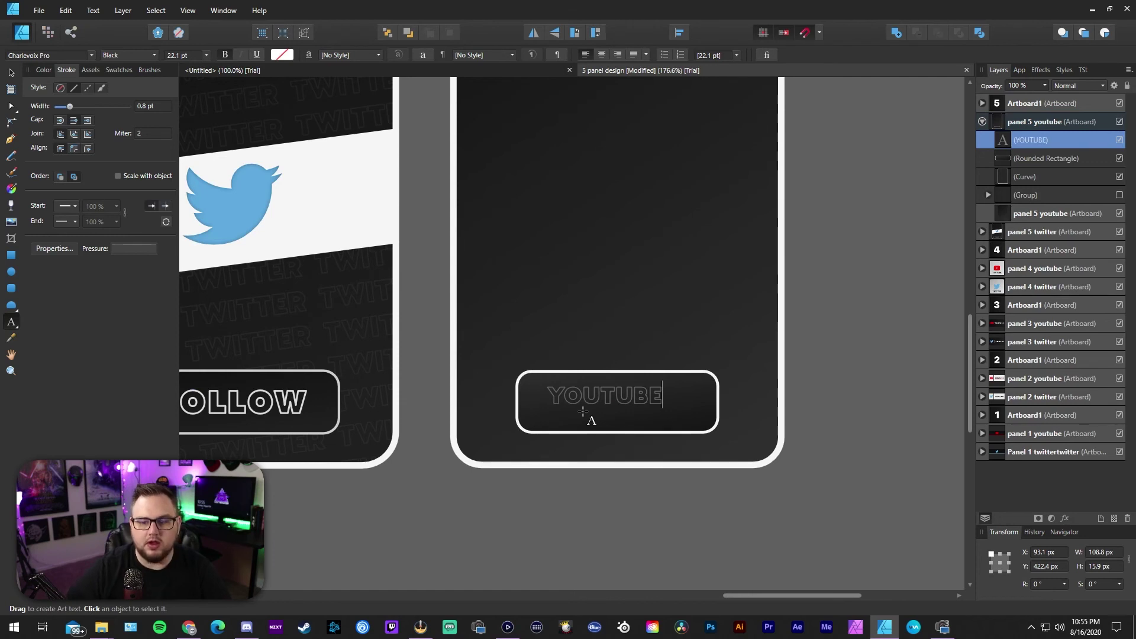
key(Escape)
click(11, 73)
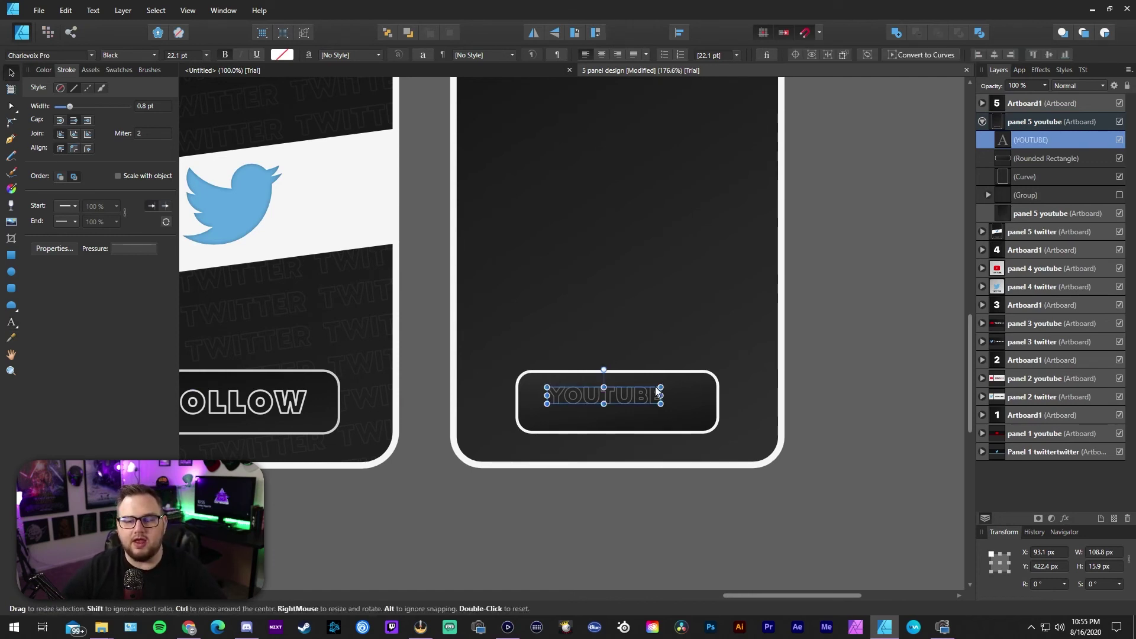
mouse_move(661, 387)
mouse_down()
mouse_move(707, 380)
mouse_move(641, 398)
mouse_up()
click(857, 392)
click(620, 402)
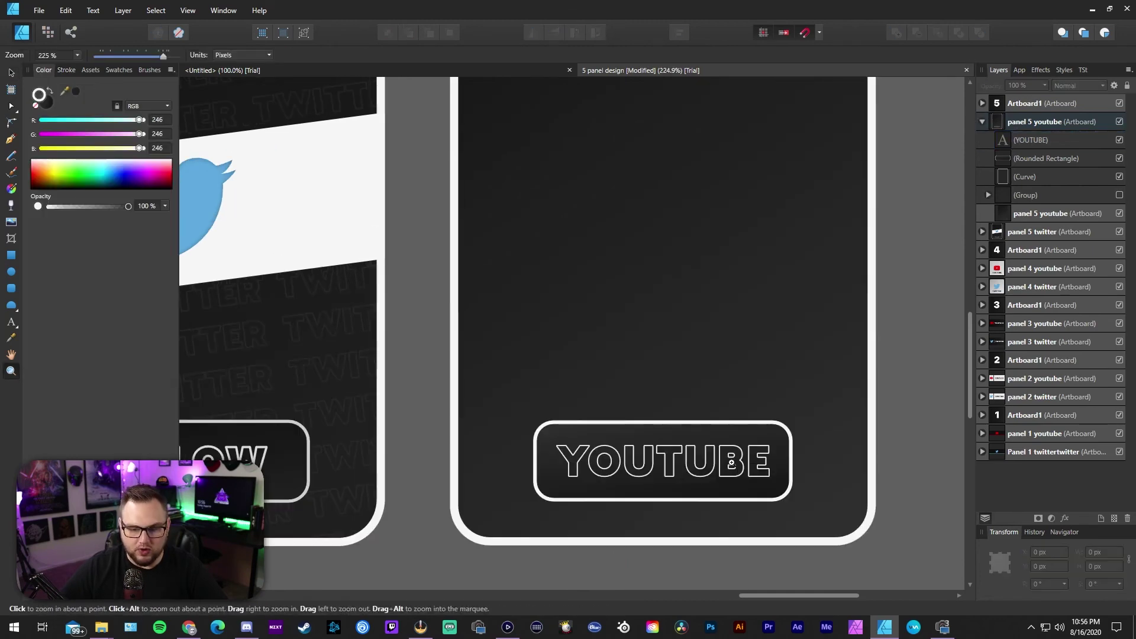
Match the YOUTUBE button text's outline to the near-white colour (RGB 246) and set its stroke width to 1.2 pt
key(v)
click(706, 463)
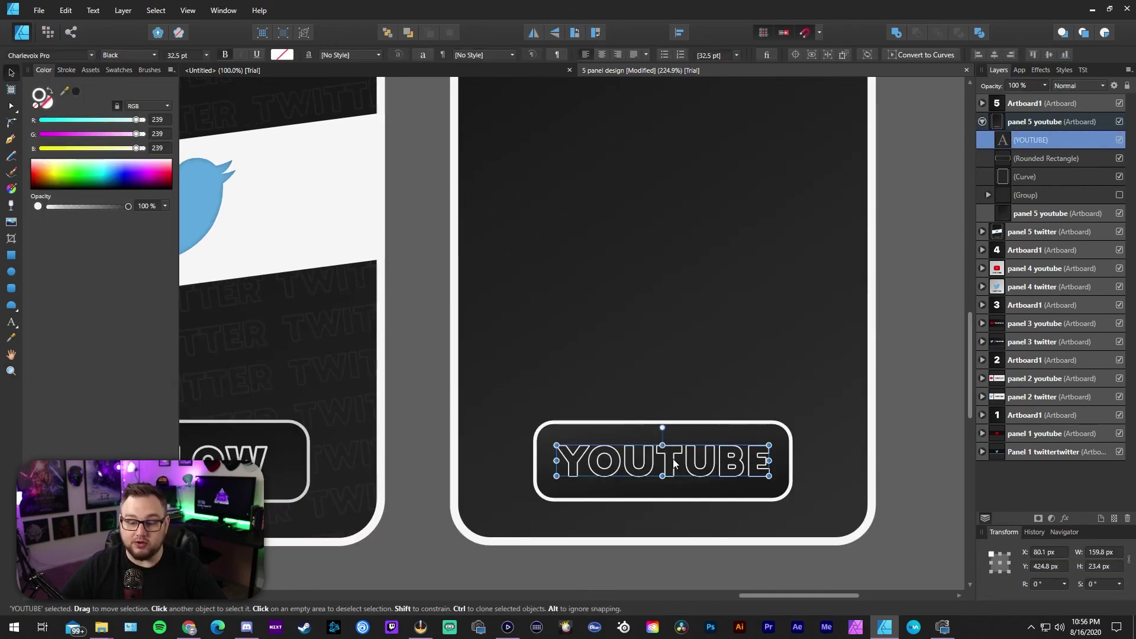
key(i)
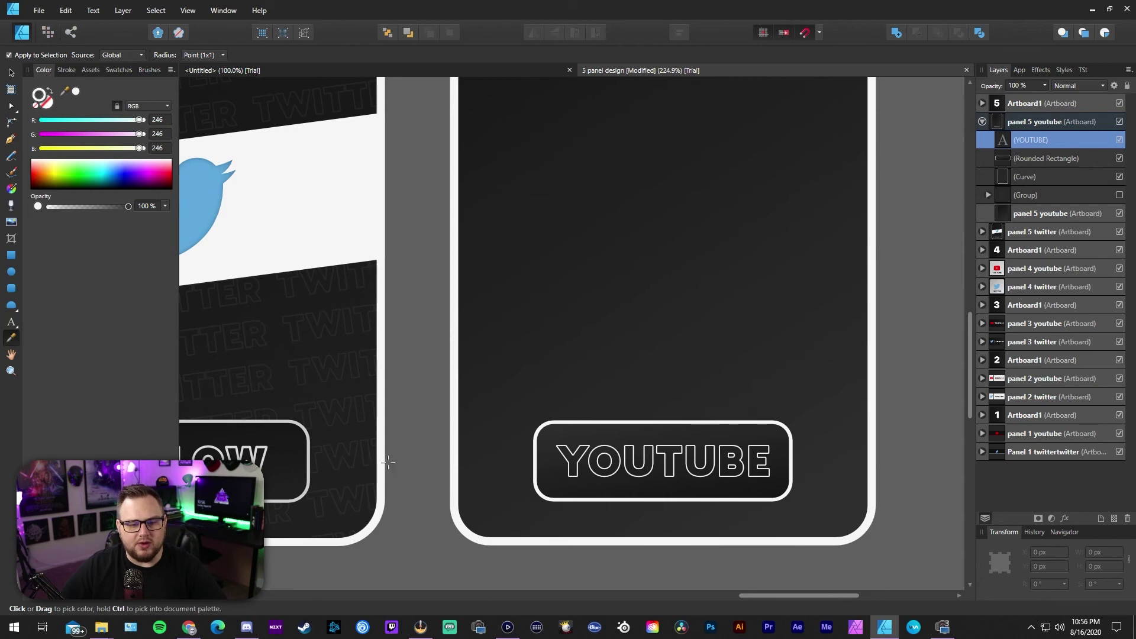
key(v)
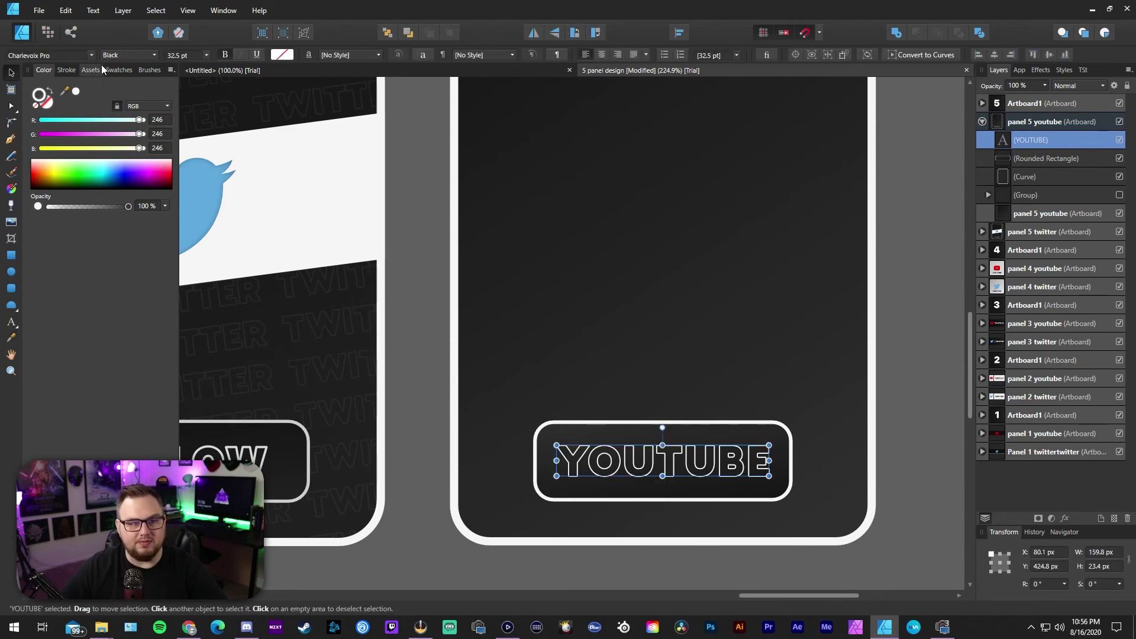
click(67, 70)
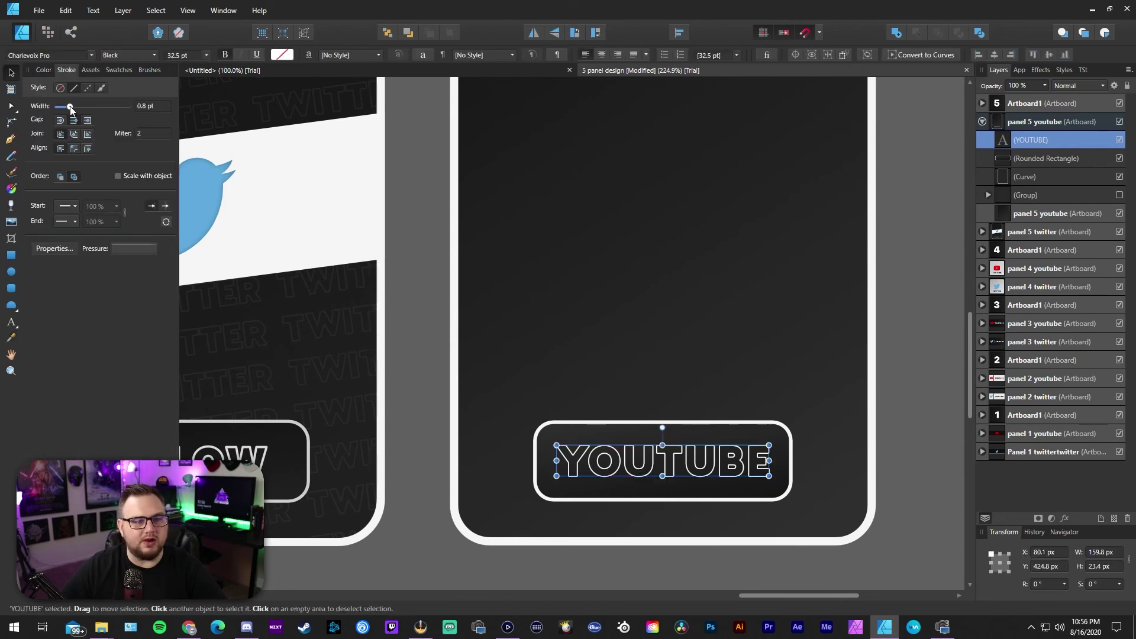
text(1.2)
key(Return)
Draw a horizontal rectangle across the middle of panel 5, spanning its full width
key(z)
drag(719, 447, 491, 359)
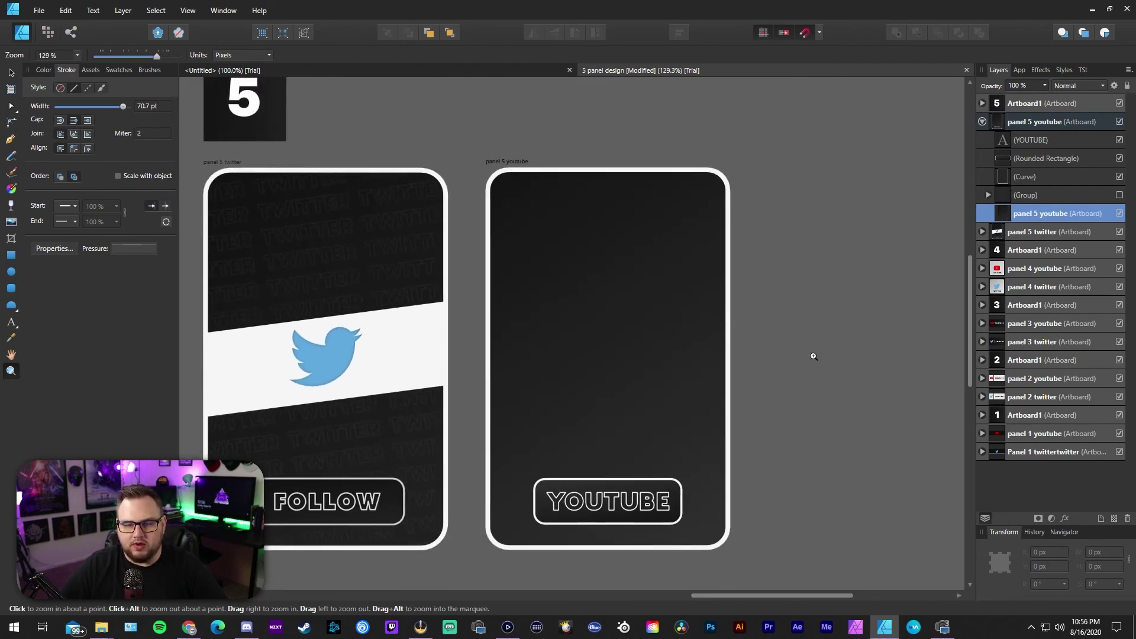
click(10, 255)
drag(478, 314, 731, 391)
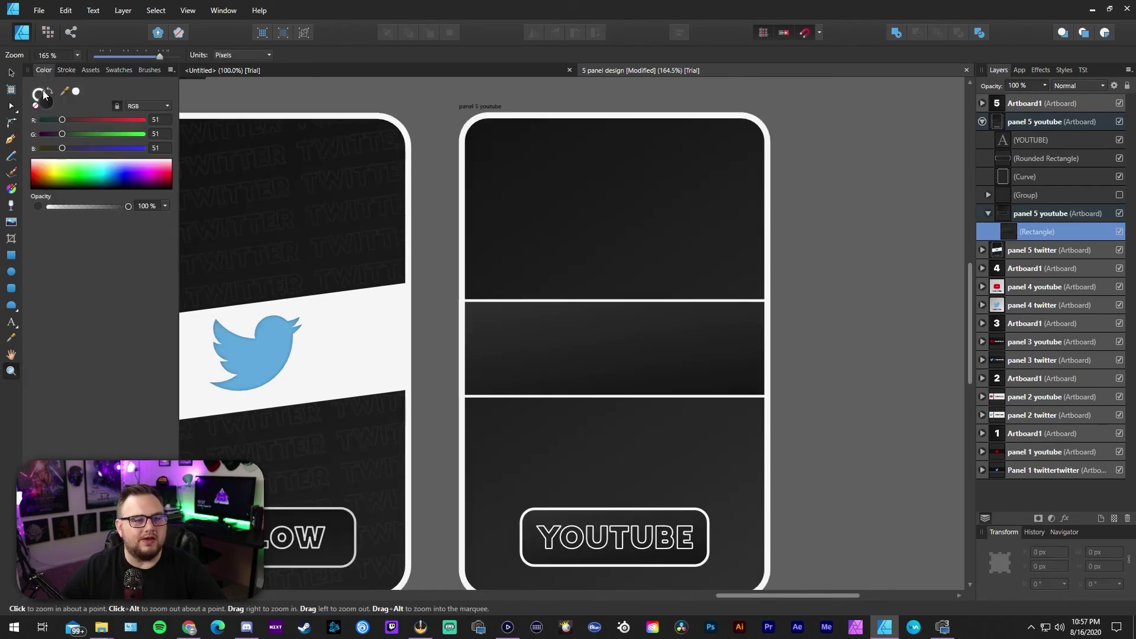
Swap the band's fill and stroke colours so its fill is near-white, and remove its stroke
click(49, 90)
click(39, 92)
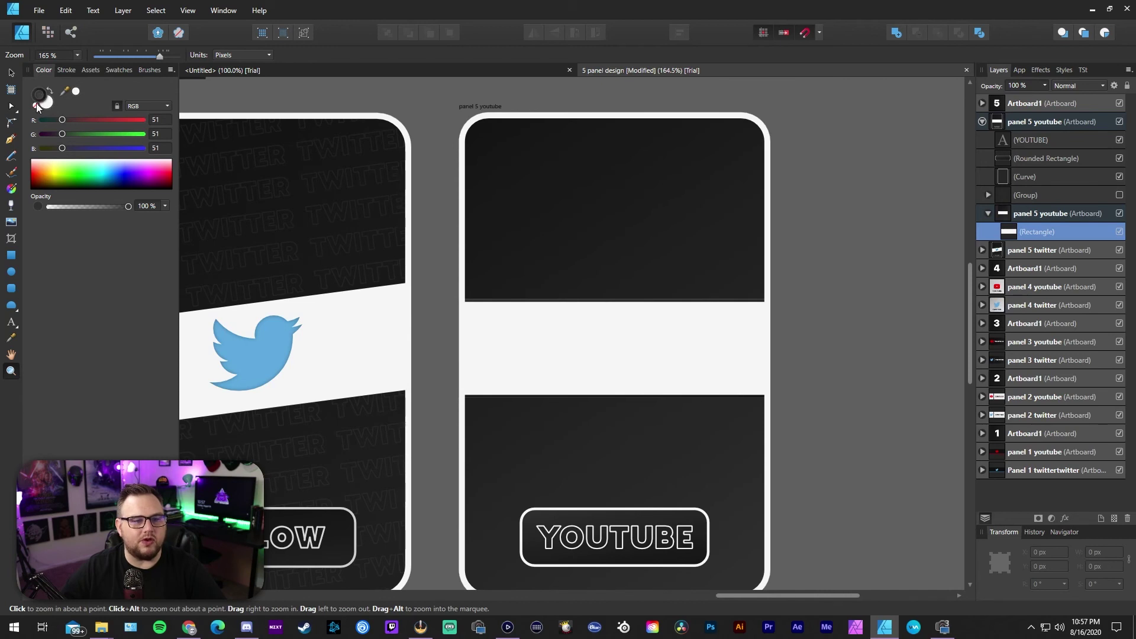
click(37, 105)
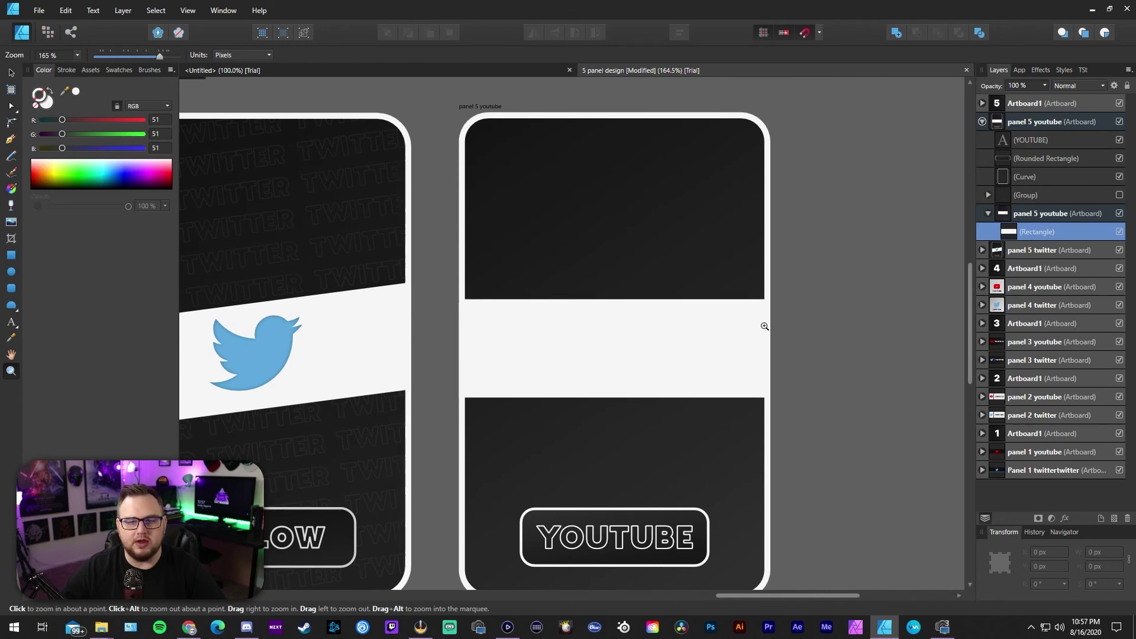
Move the white band slightly down across the middle of the YouTube panel 5, keeping it spanning the full width
click(465, 299)
scroll(466, 299, up, 1)
scroll(584, 368, down, 6)
drag(735, 400, 622, 357)
key(v)
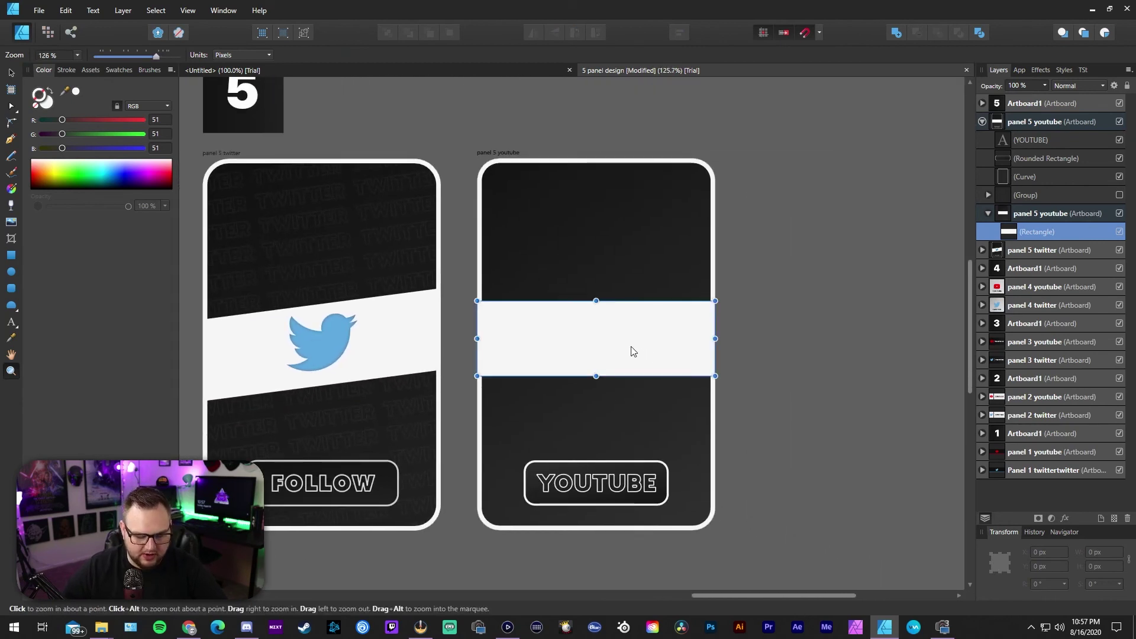
drag(618, 342, 620, 343)
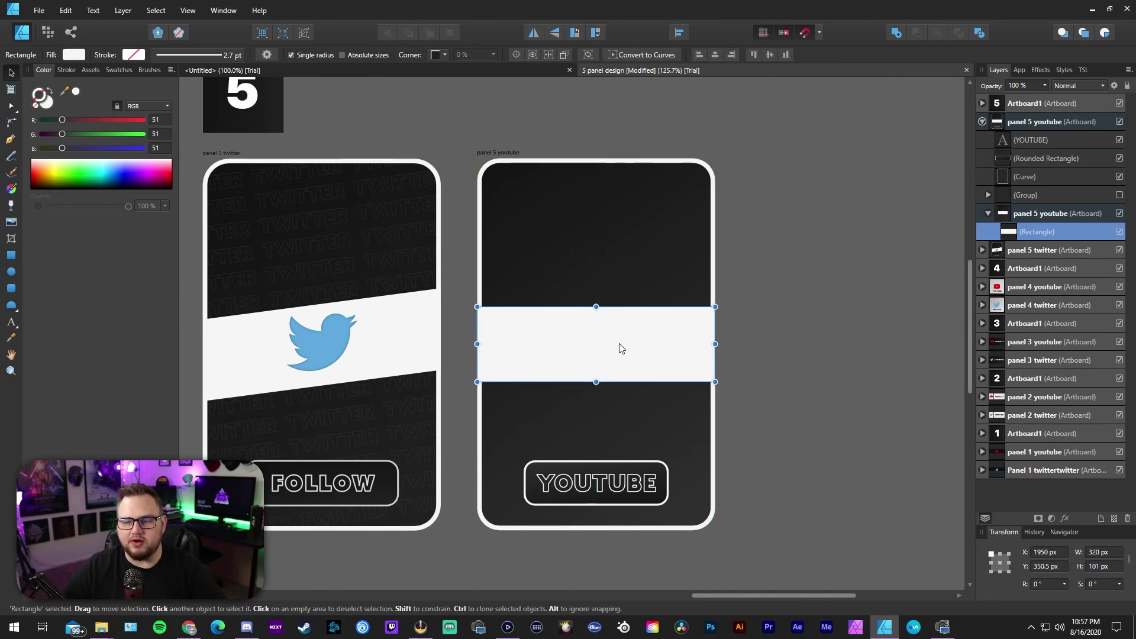
click(773, 357)
Stretch the white band's upper edge upward to make it 108 px high
key(z)
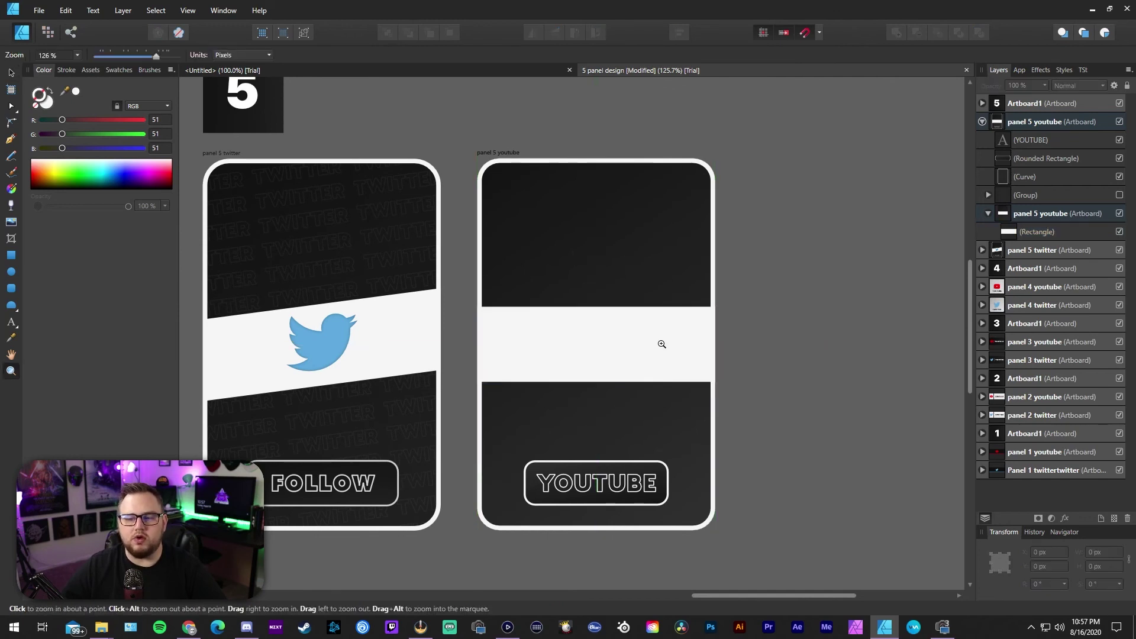
click(661, 343)
drag(662, 344, 629, 354)
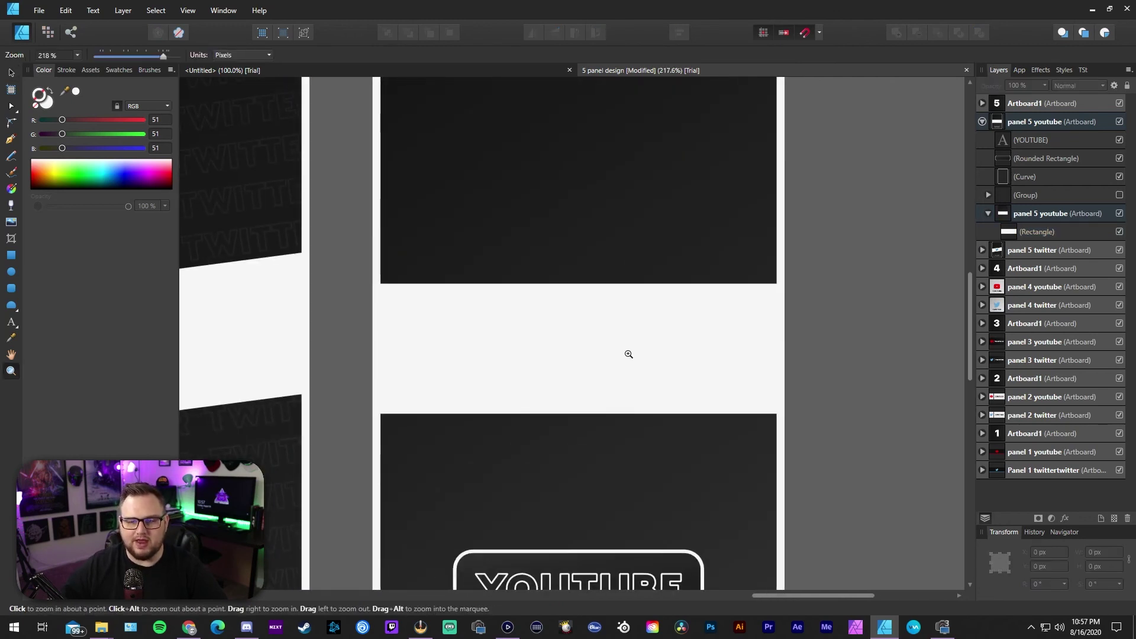
key(v)
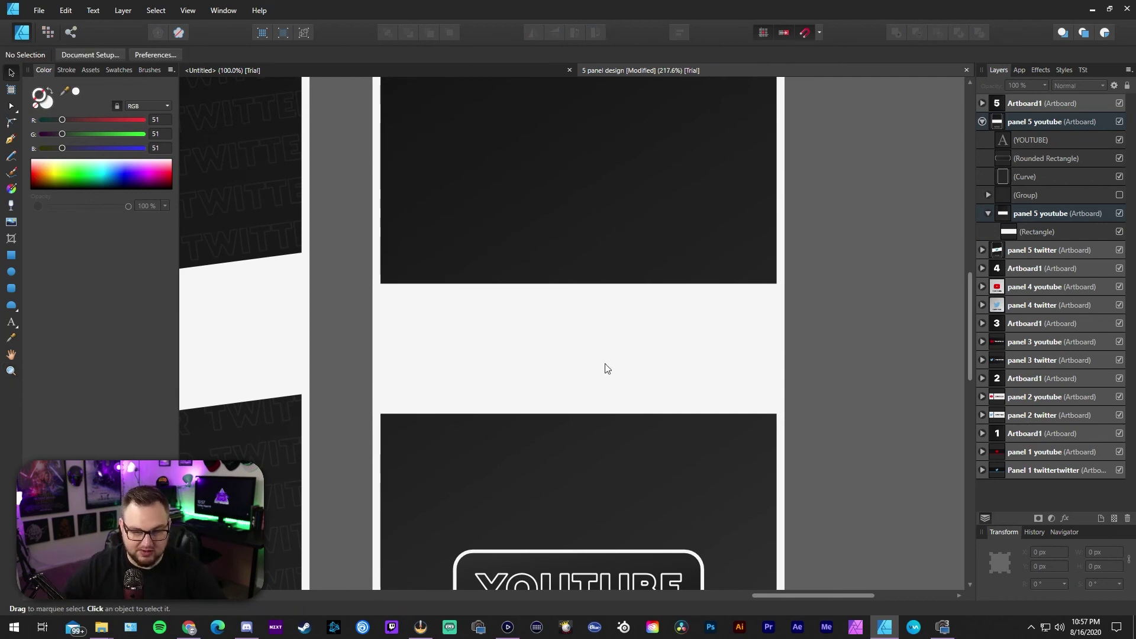
click(605, 363)
drag(579, 284, 579, 274)
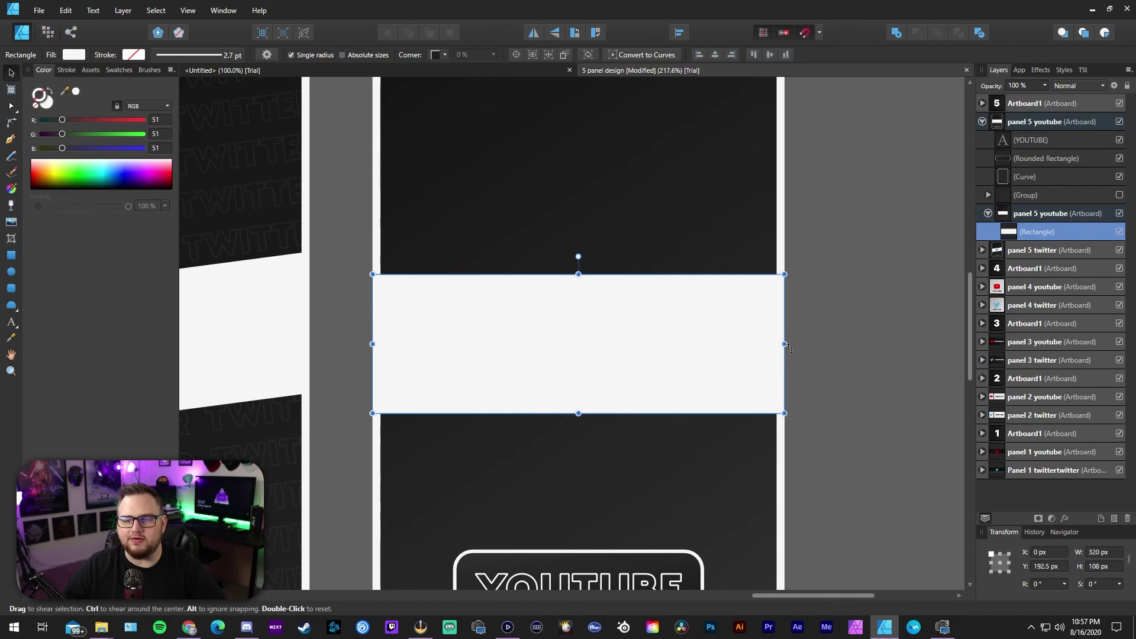
Shear the white band vertically by -5° so its right end slants upward
drag(791, 346, 791, 310)
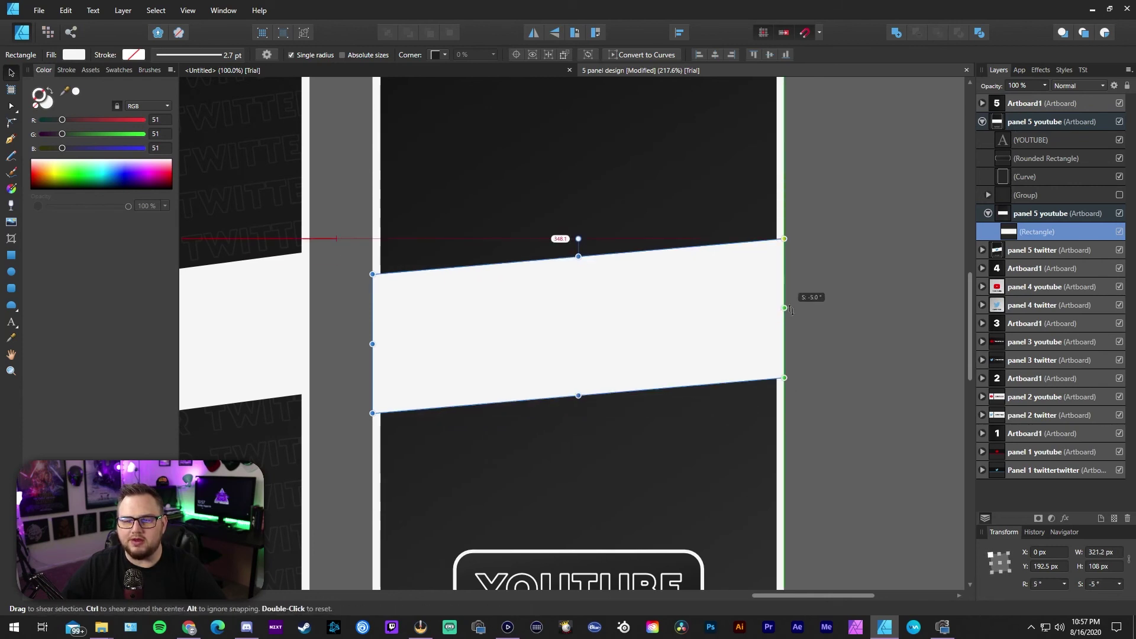
click(810, 297)
key(z)
drag(849, 329, 550, 348)
drag(696, 343, 644, 341)
key(space)
mouse_move(547, 328)
mouse_down()
mouse_move(639, 325)
mouse_move(533, 327)
mouse_up()
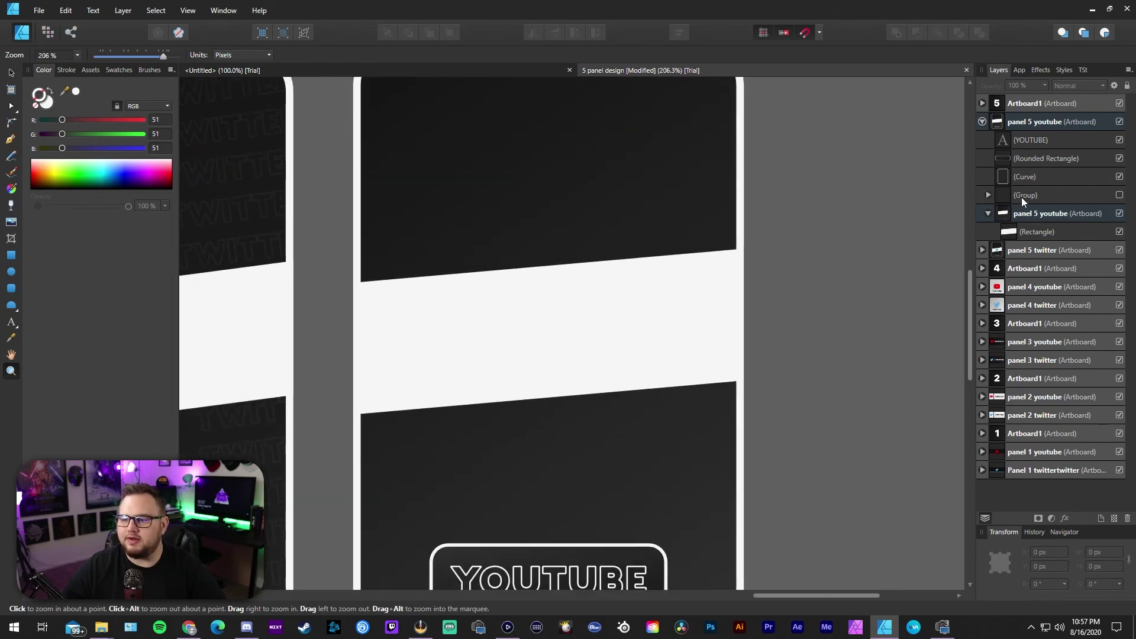
Show the hidden YOUTUBE pattern group and bring the white band to the front of panel 5's layers
click(1120, 195)
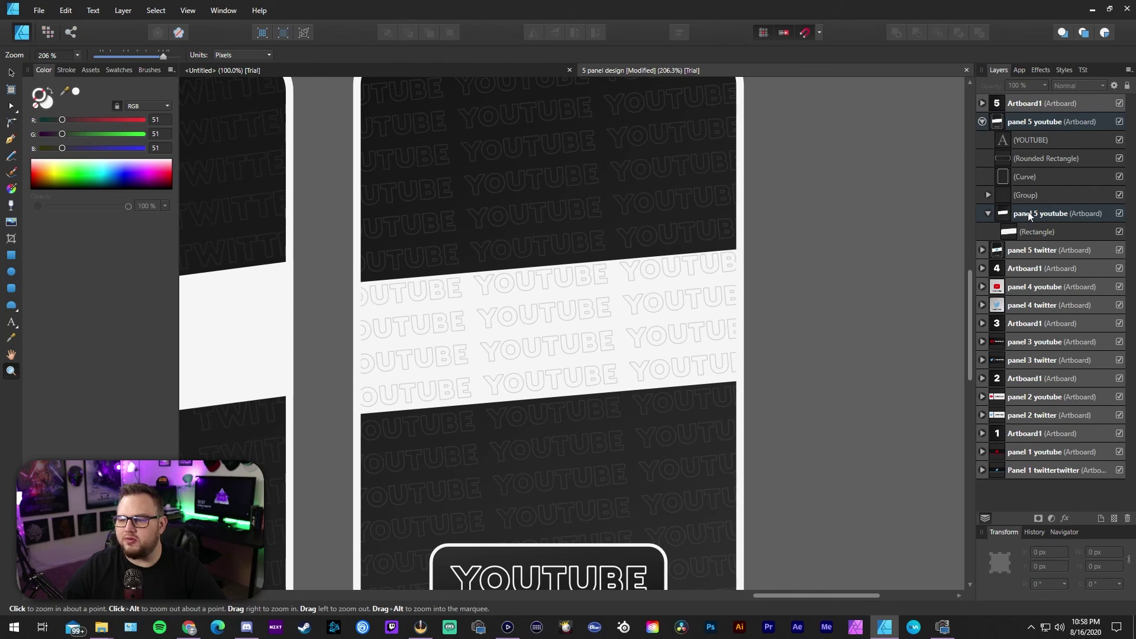
drag(1046, 216, 1042, 140)
drag(821, 284, 658, 299)
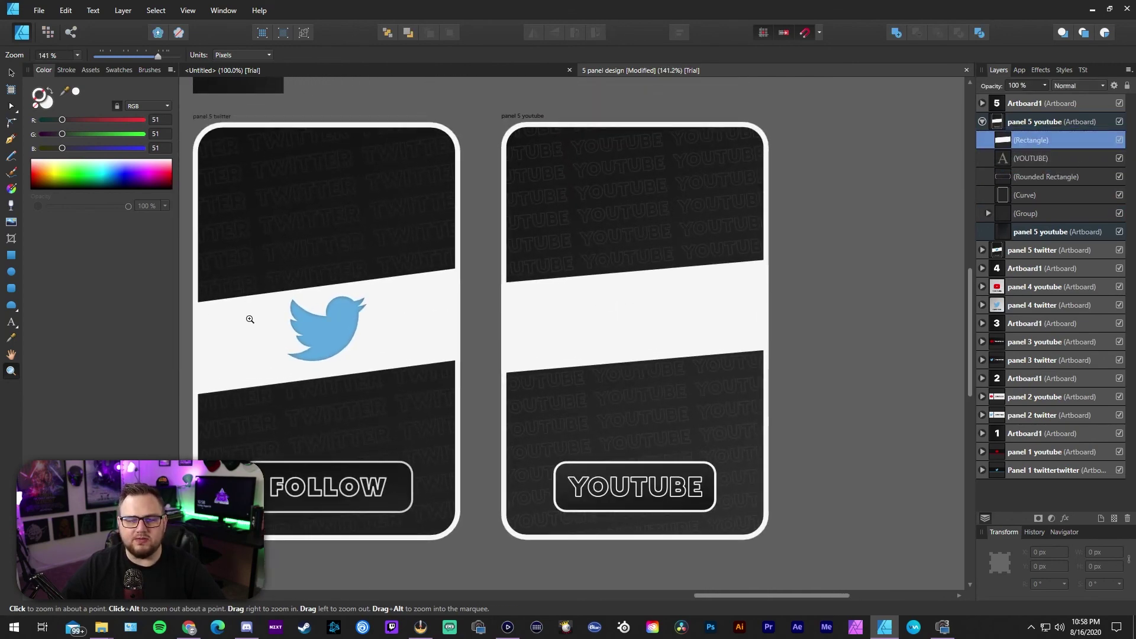
Increase the white band's shear to -7.9° to match the slant of the Twitter panel's band
key(v)
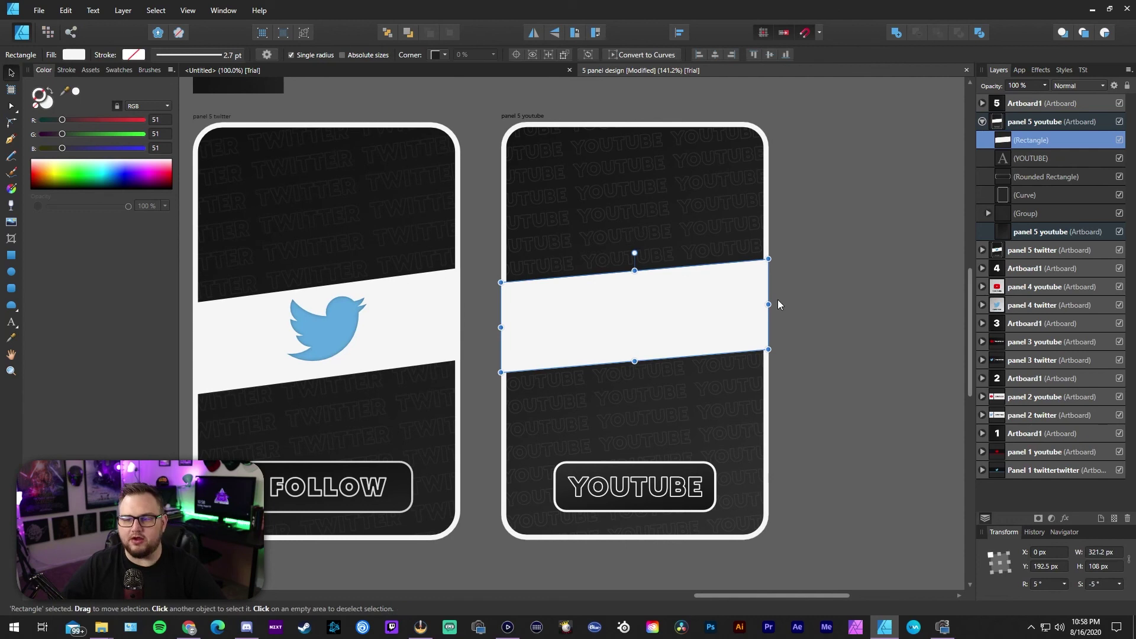
drag(774, 304, 776, 293)
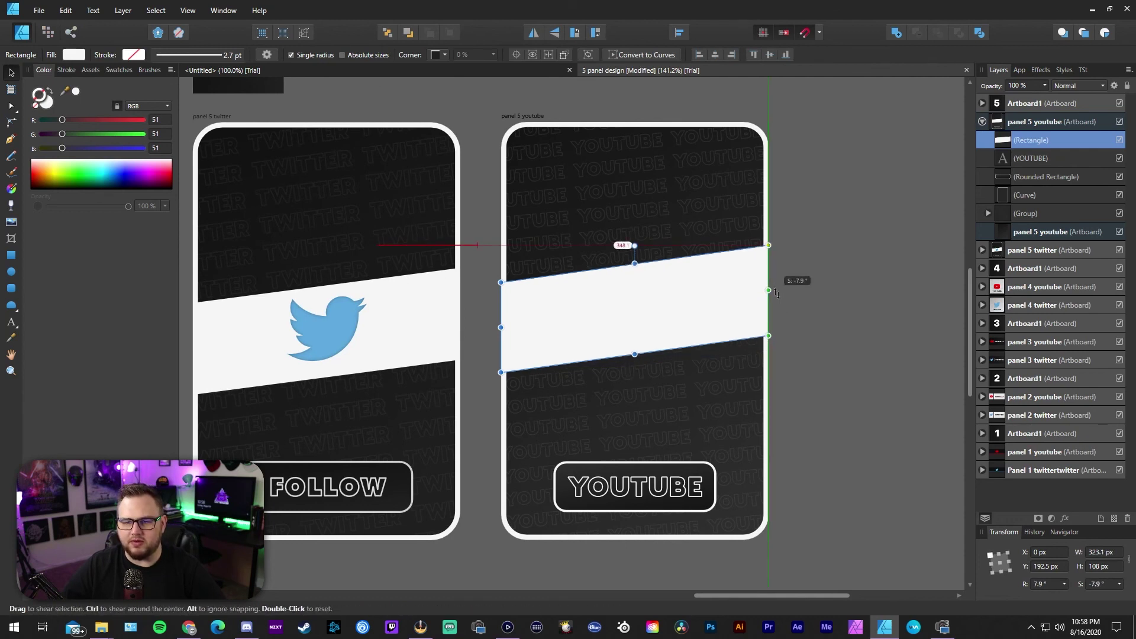
click(791, 282)
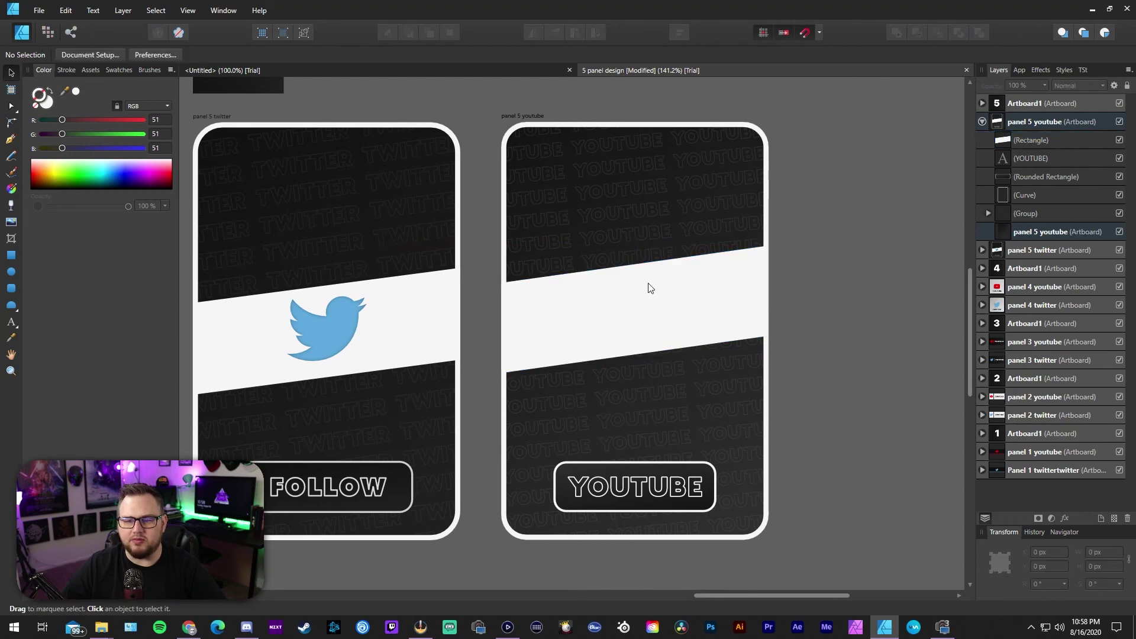
key(z)
drag(628, 273, 629, 273)
scroll(755, 257, down, 5)
drag(756, 256, 682, 302)
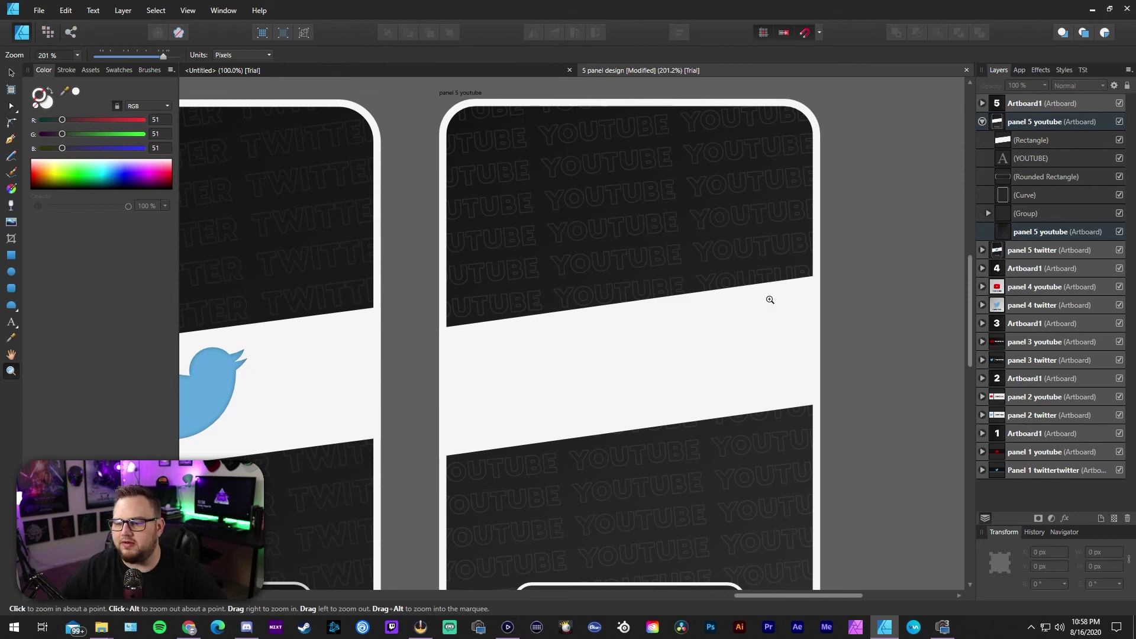
scroll(740, 301, down, 3)
scroll(765, 326, up, 3)
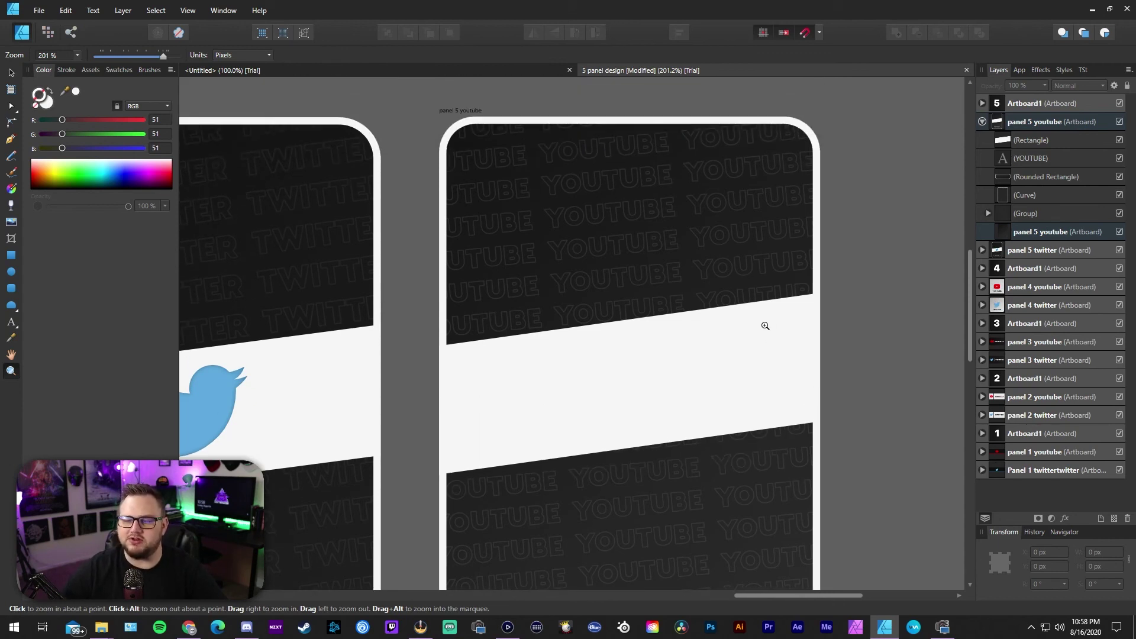
Rotate the YOUTUBE pattern group to 7.9° so its rows run parallel to the white band
click(1042, 213)
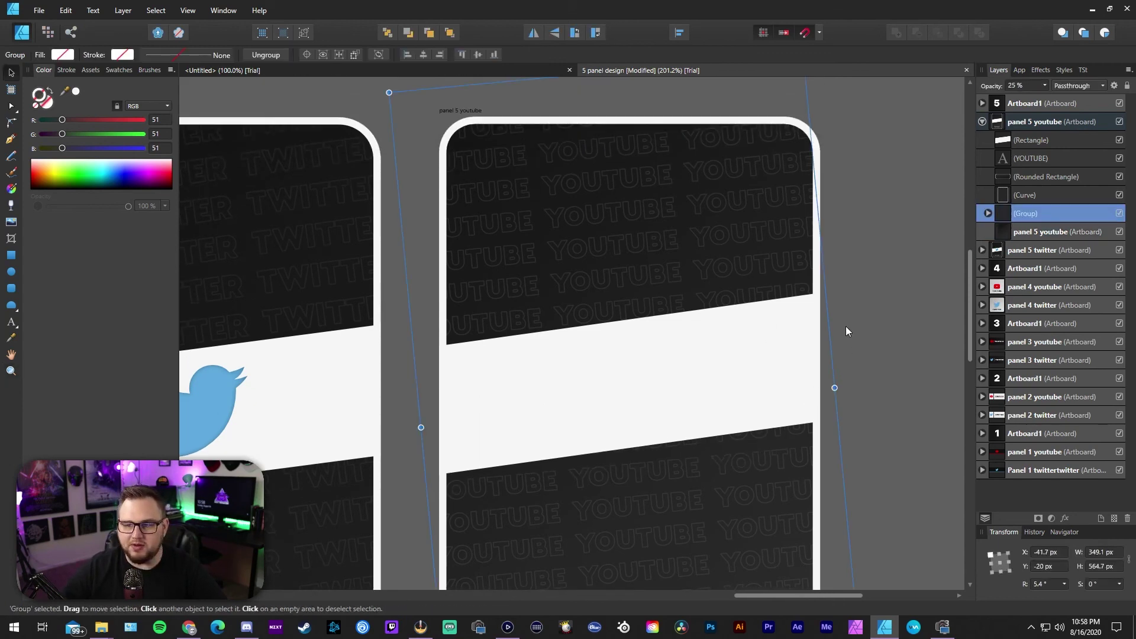
scroll(847, 331, up, 3)
drag(803, 134, 791, 126)
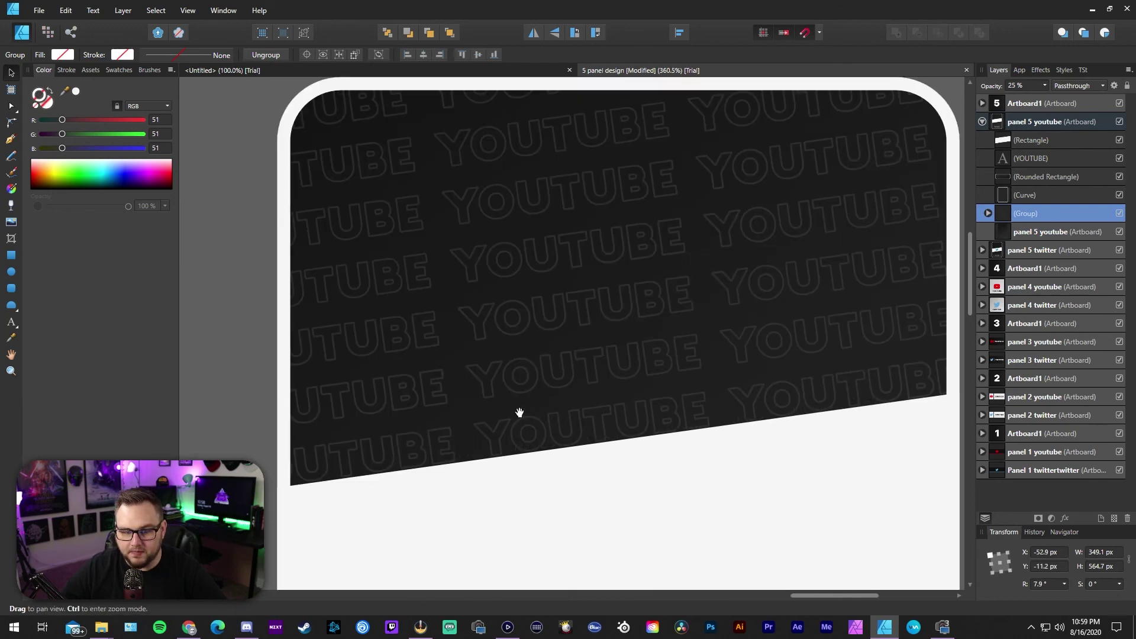
key(ctrl+space)
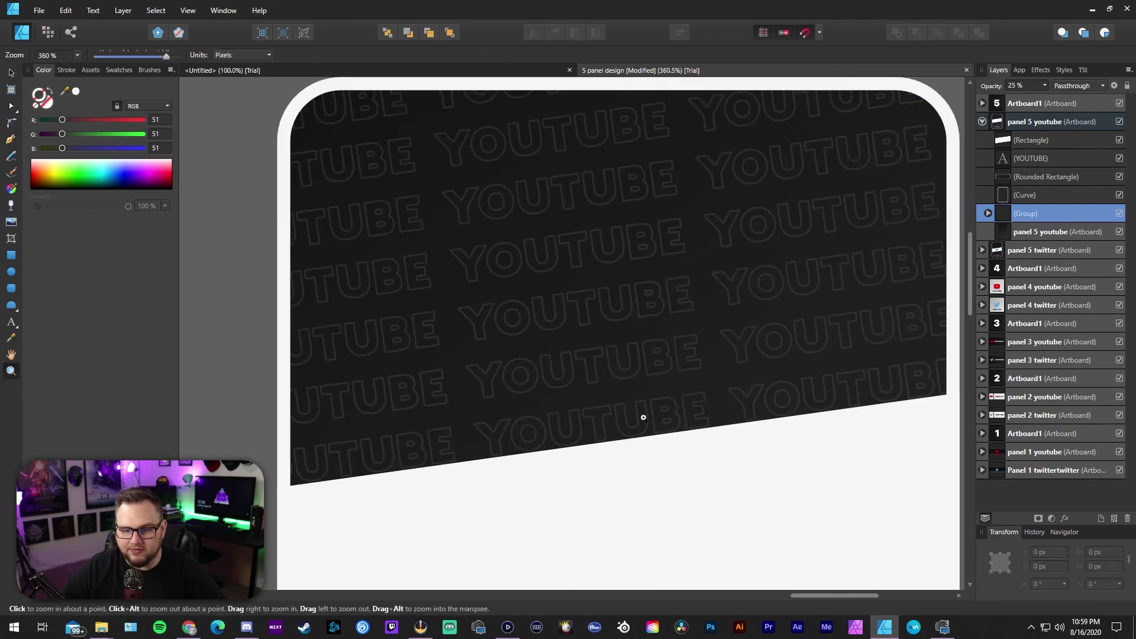
Enlarge the YOUTUBE pattern group to about 366 by 593 px and shift it slightly down over the panel
scroll(656, 417, down, 6)
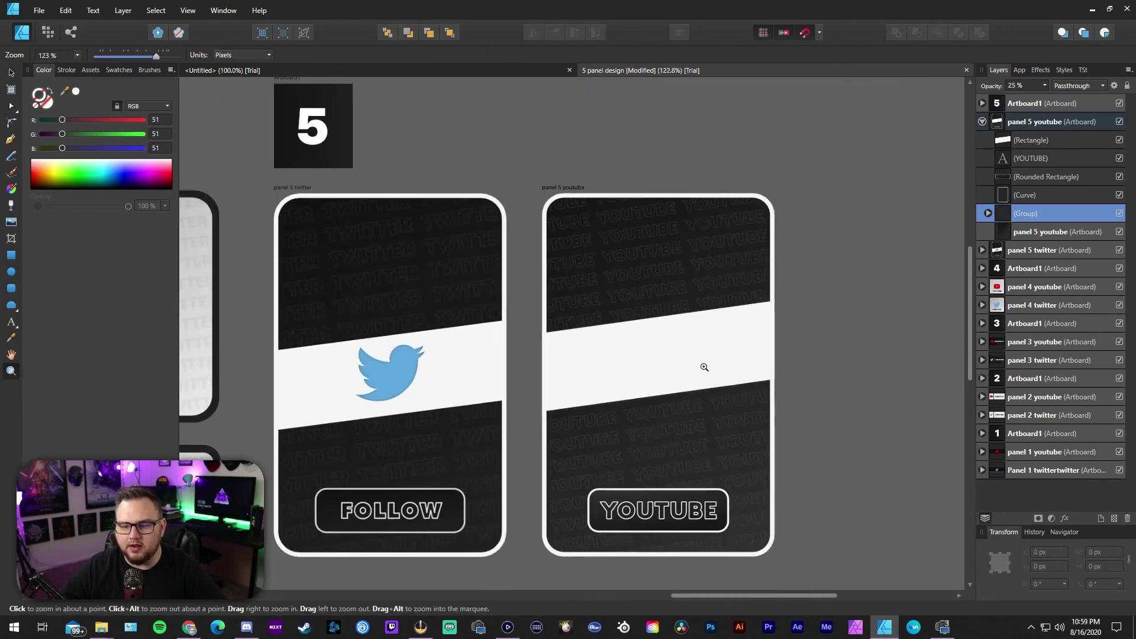
drag(684, 398, 697, 395)
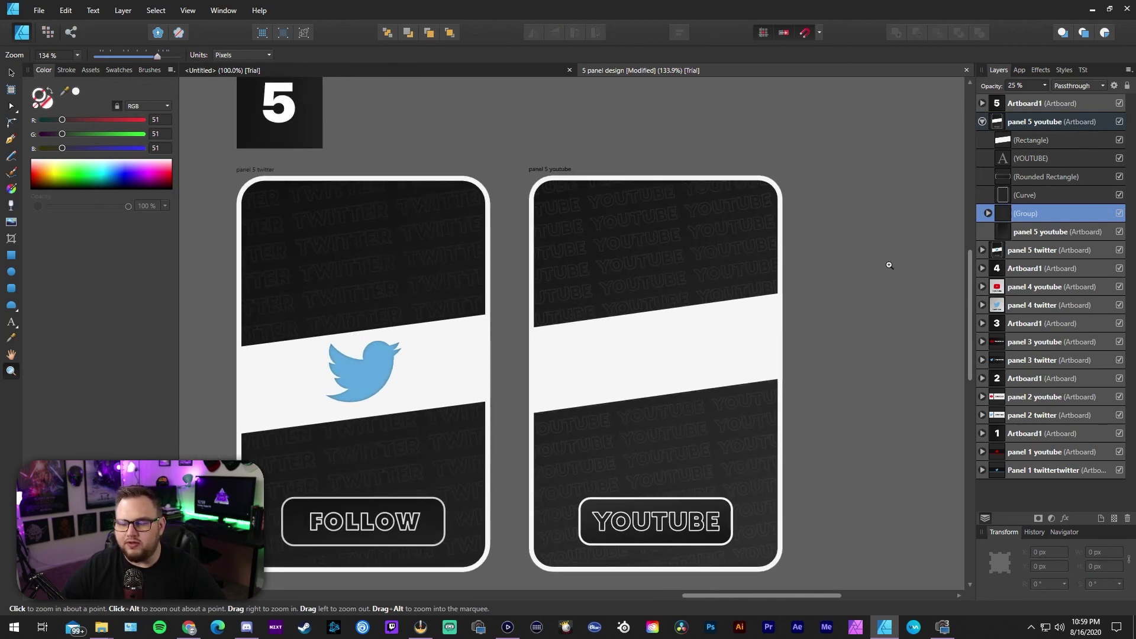
drag(764, 124, 775, 105)
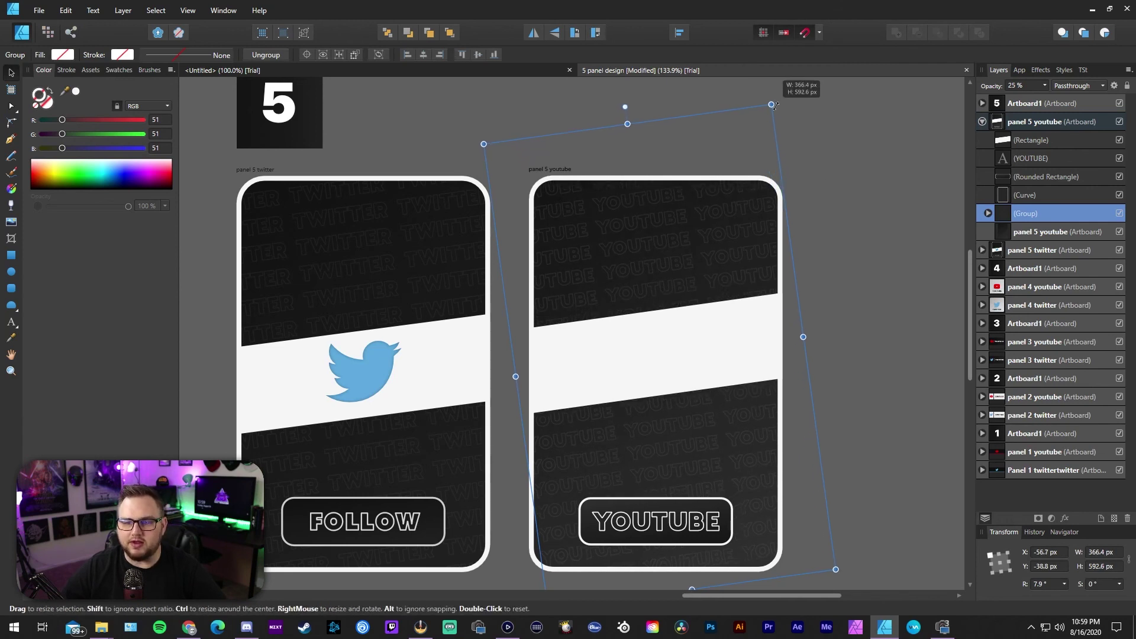
drag(681, 247, 681, 261)
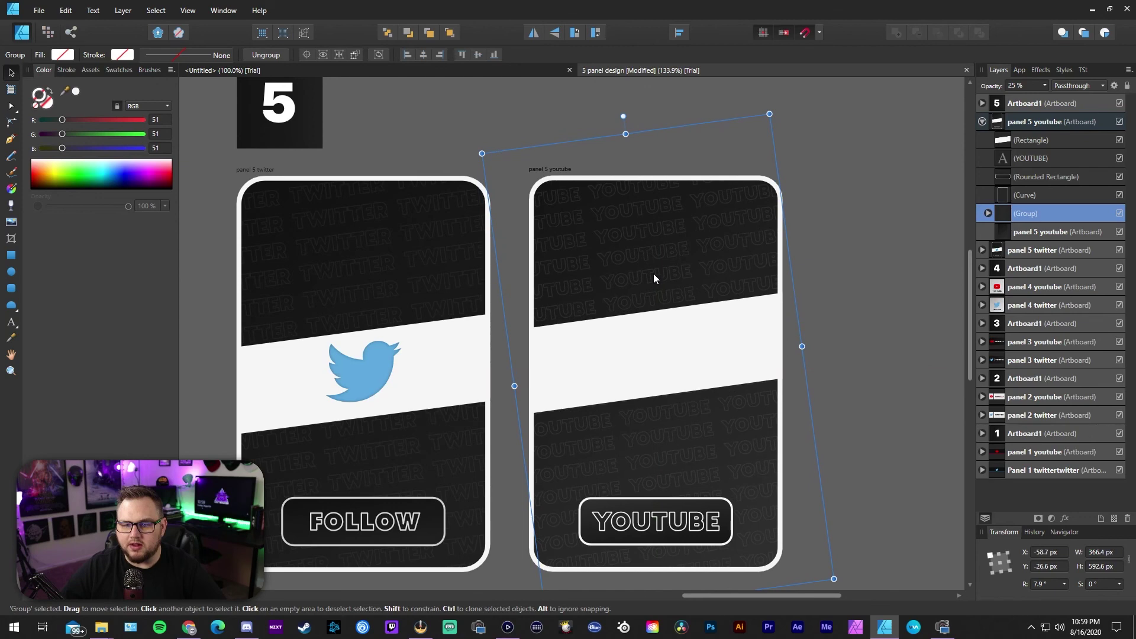
Lower the YOUTUBE pattern group's opacity to 14 %
key(z)
click(627, 303)
drag(691, 303, 447, 331)
key(space)
drag(770, 334, 794, 340)
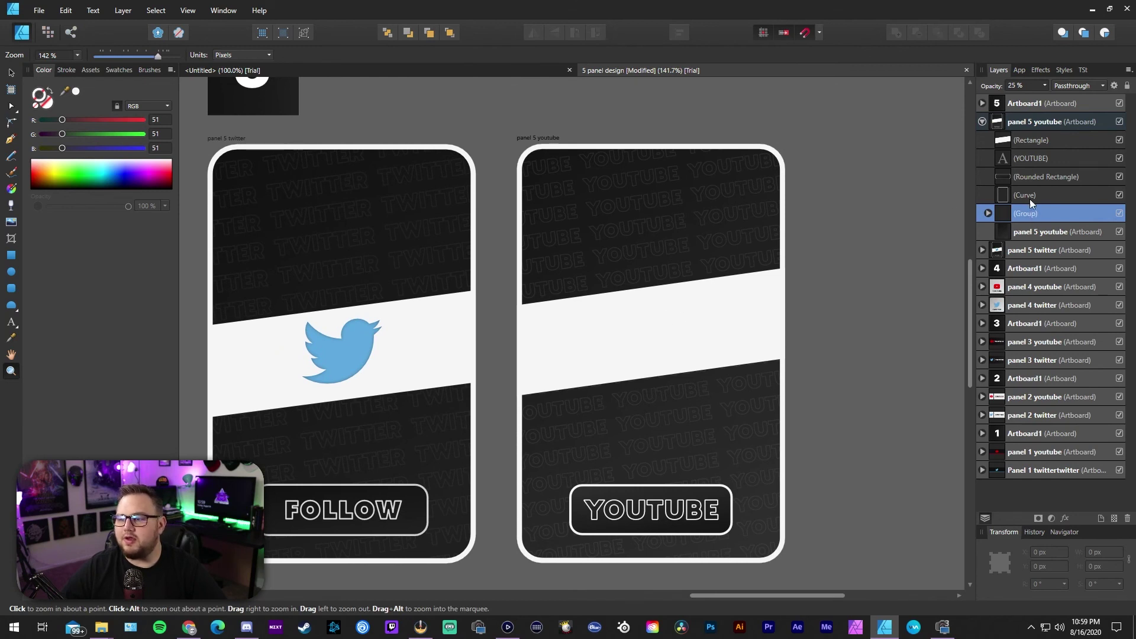
click(1045, 85)
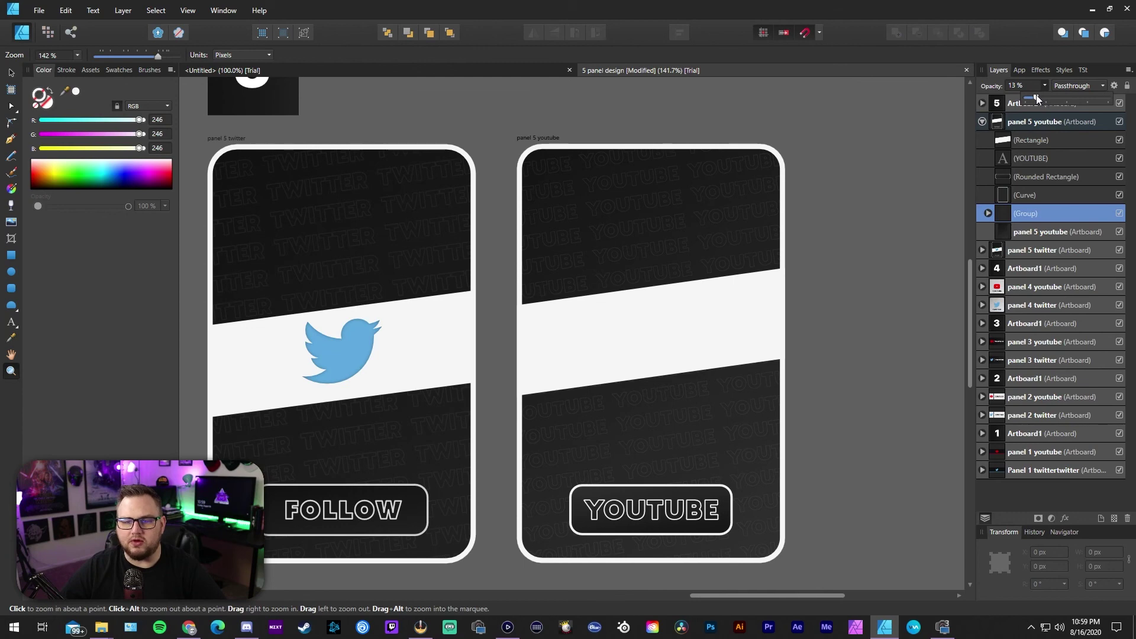
drag(787, 296, 649, 327)
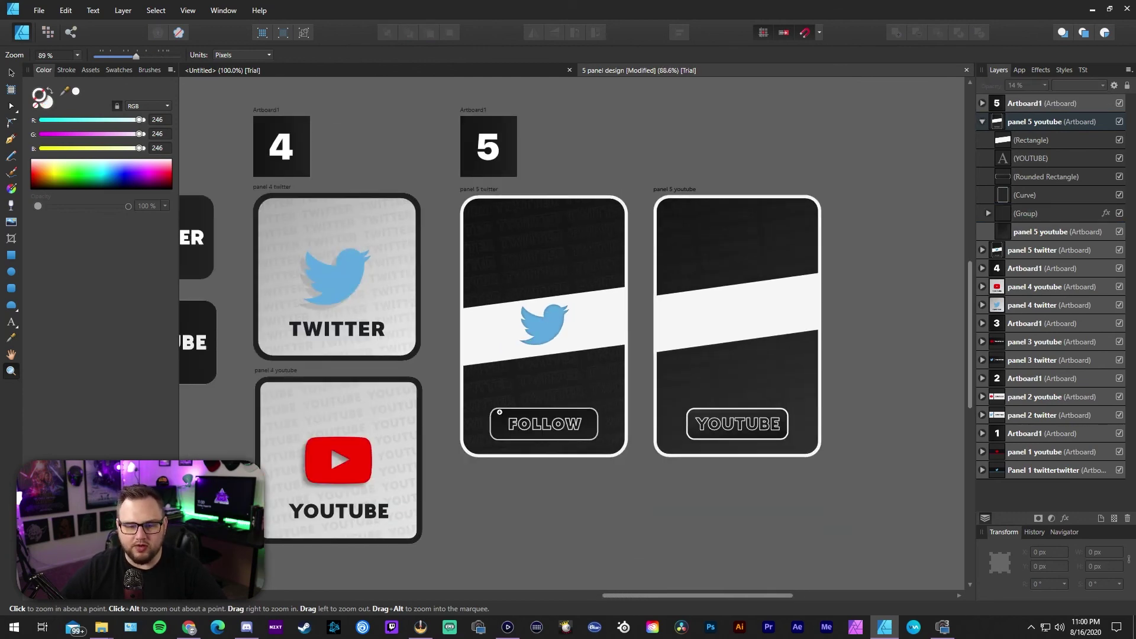
Copy the red YouTube play icon from panel 4 into the YouTube panel 5 and centre it on the white band
key(c)
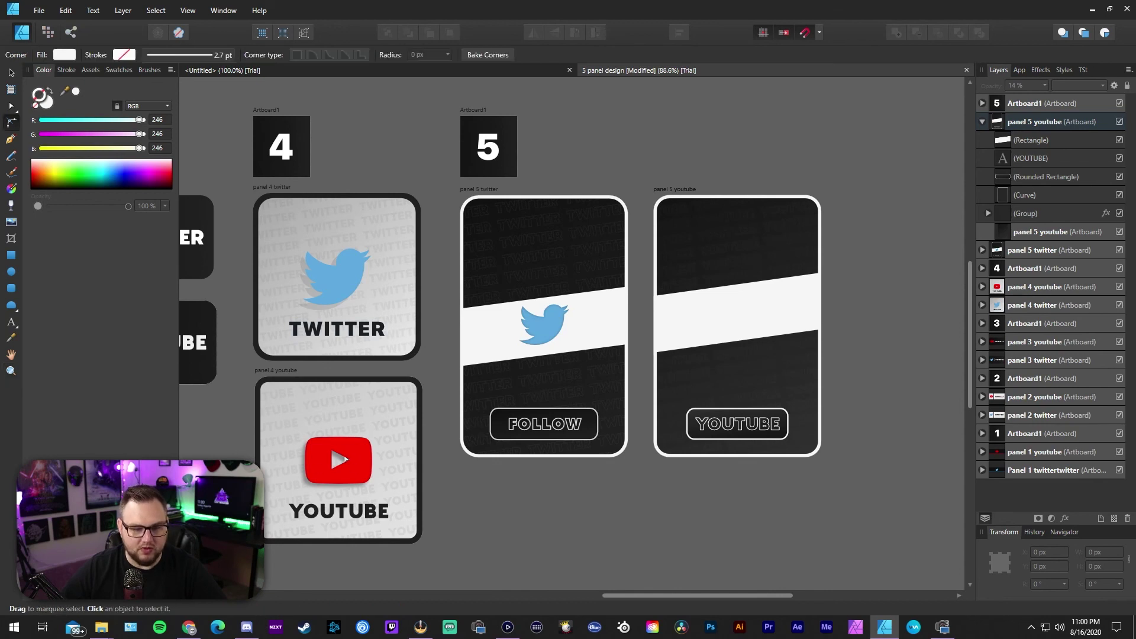
click(356, 457)
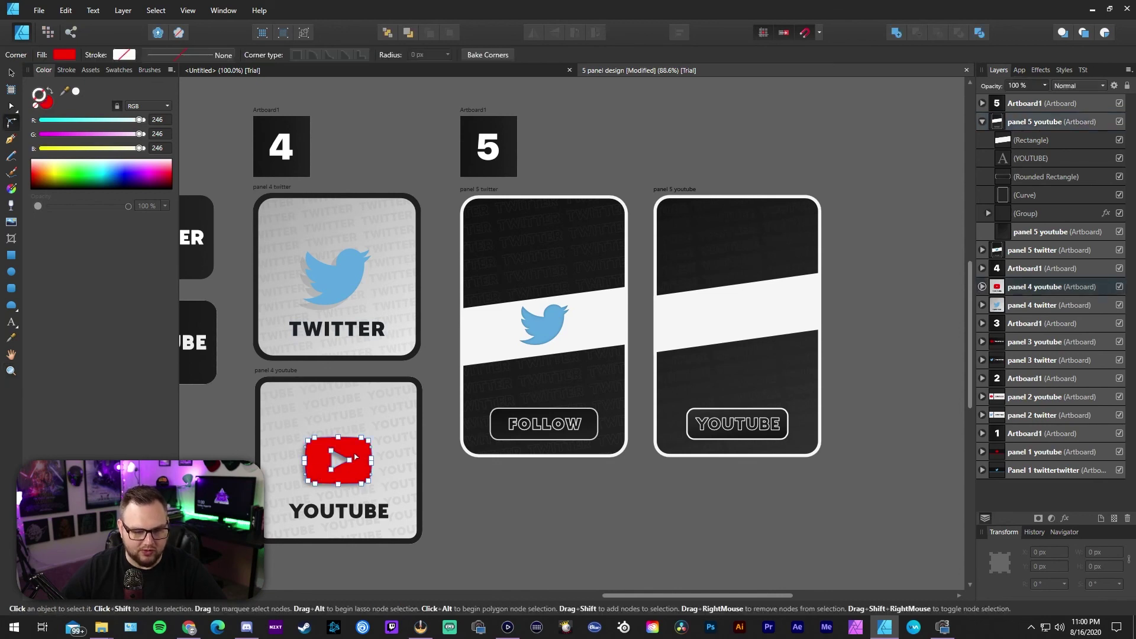
click(737, 323)
key(ctrl+v)
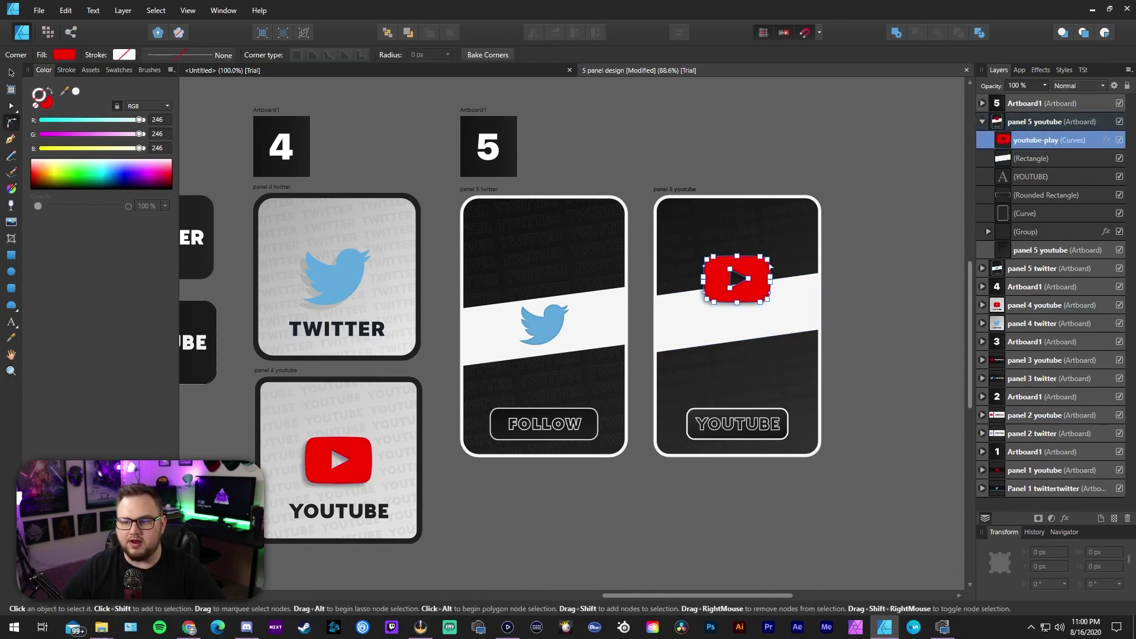
key(z)
drag(719, 254, 770, 255)
Set the inner shadow radius of panel 5's YouTube icon to 8.7 px
click(1105, 141)
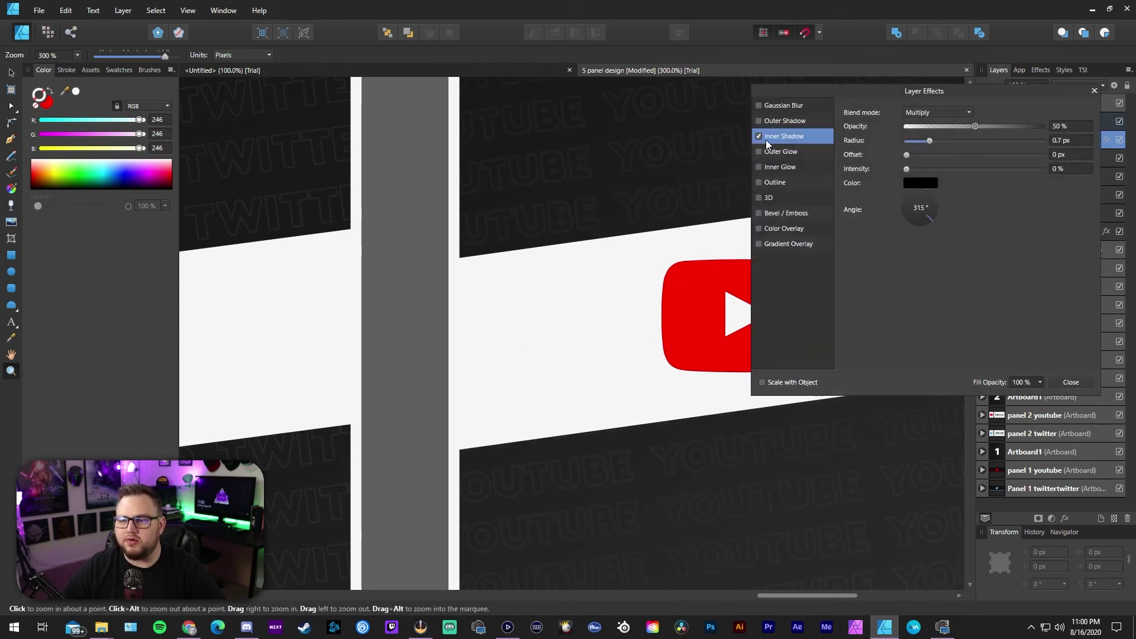
drag(908, 88, 382, 168)
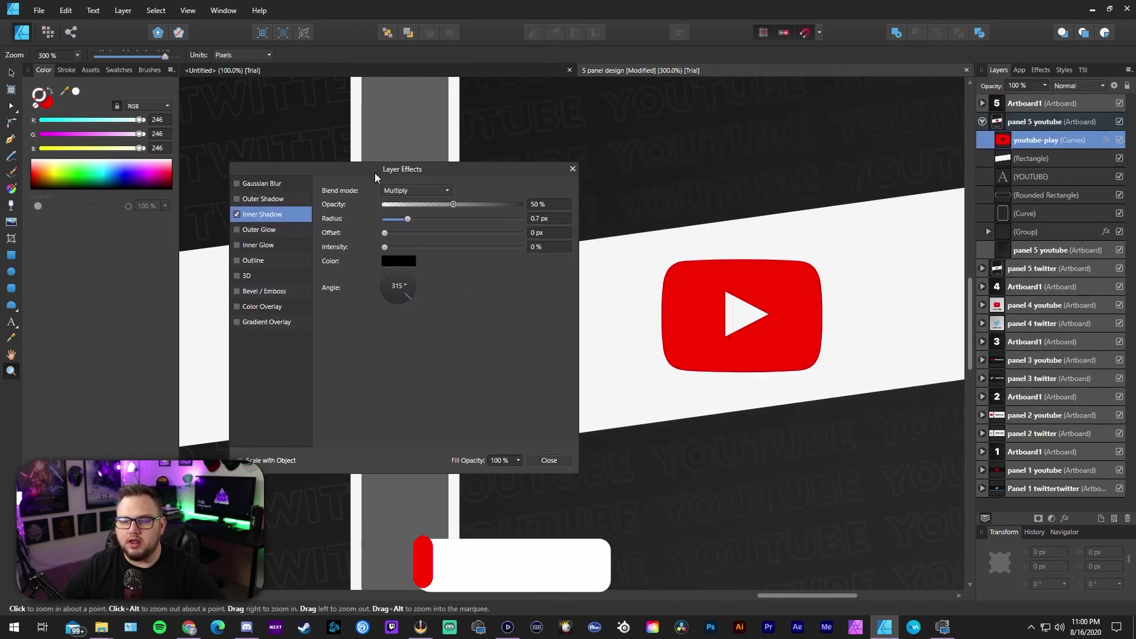
click(405, 219)
drag(405, 219, 439, 219)
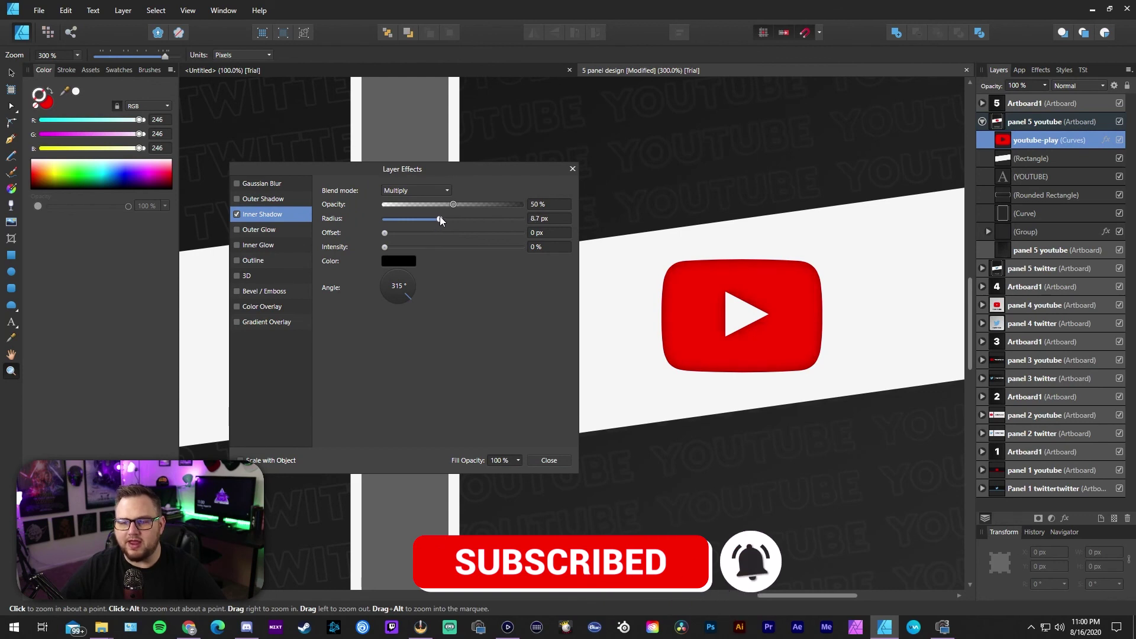
click(539, 460)
key(v)
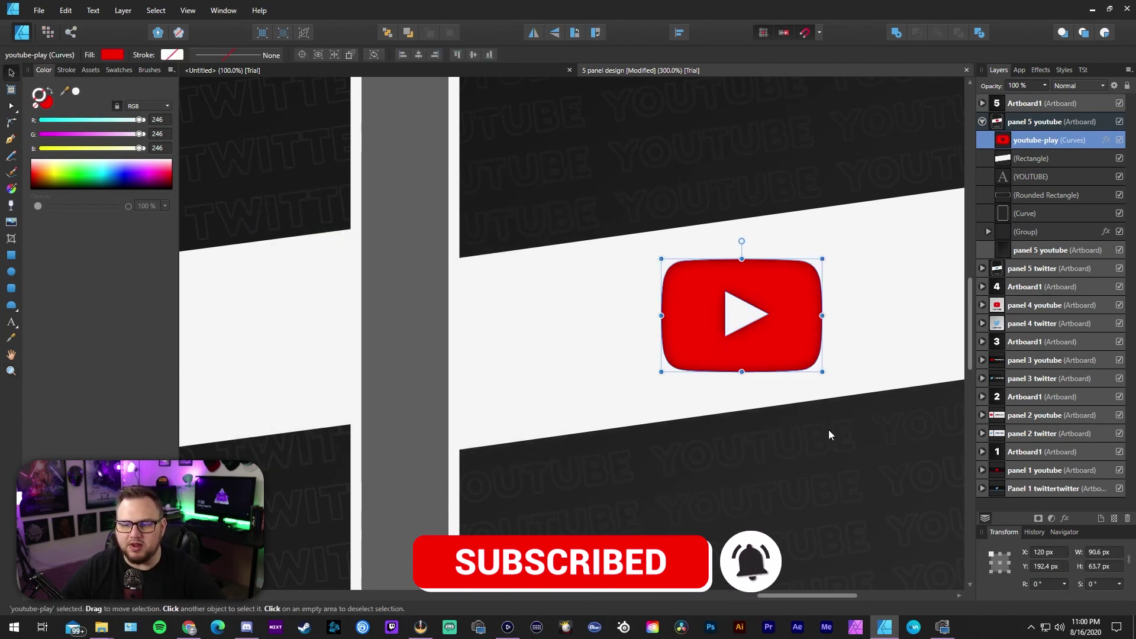
Review the YouTube panel 5 beside its Twitter version, and look over all five panel designs together
click(807, 432)
key(z)
drag(808, 431, 741, 435)
drag(795, 399, 566, 333)
drag(669, 350, 504, 360)
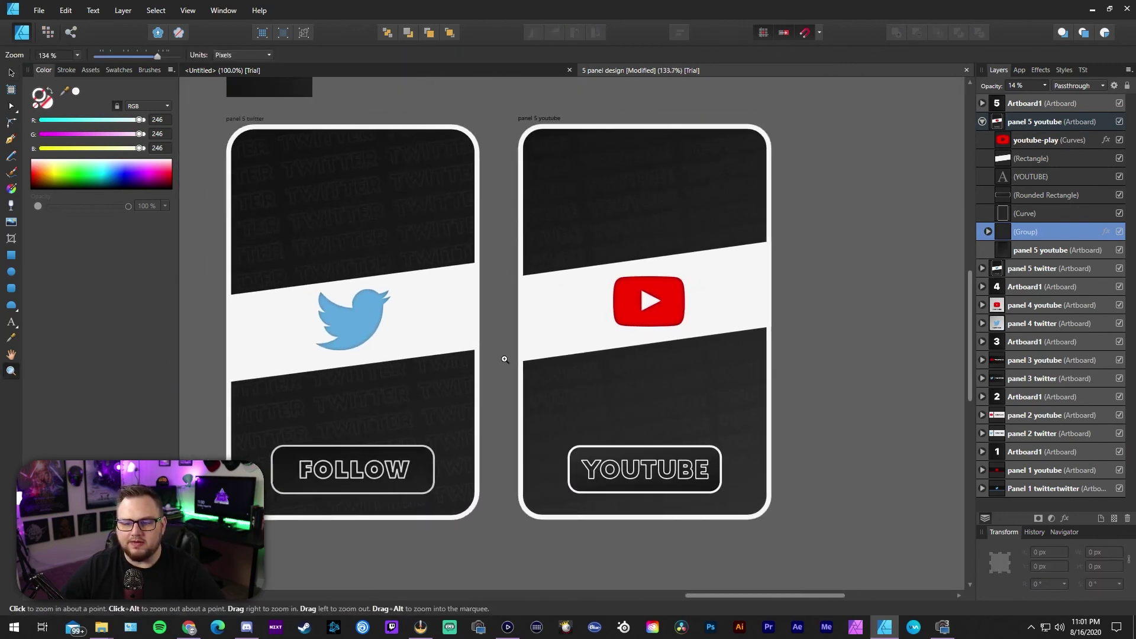
mouse_move(596, 377)
mouse_down()
mouse_move(561, 373)
mouse_move(606, 392)
mouse_up()
scroll(607, 392, down, 6)
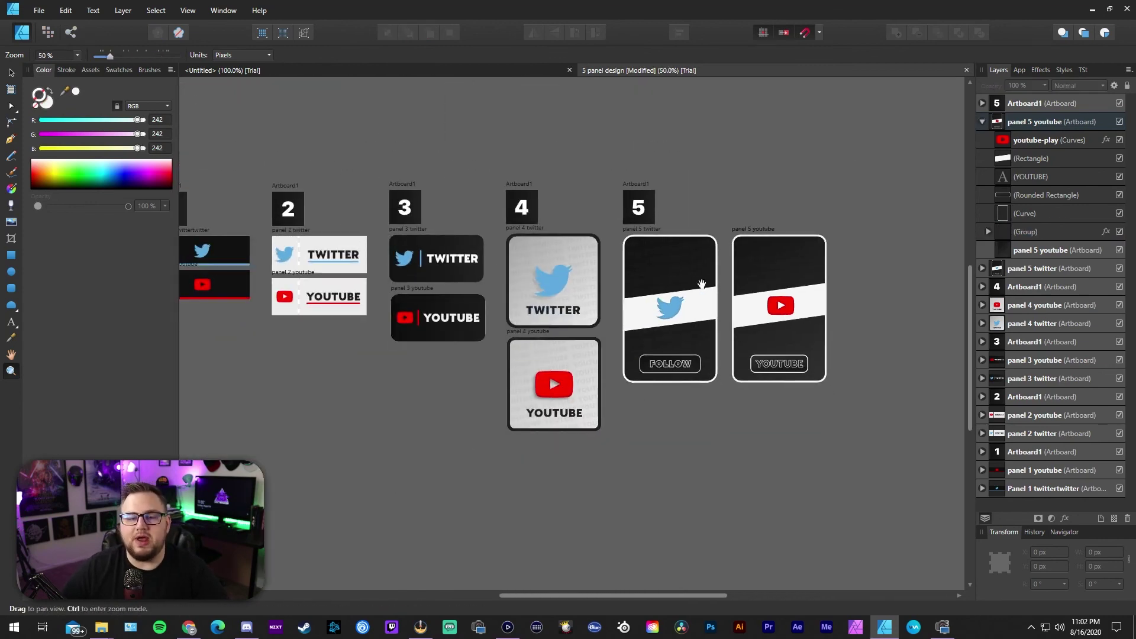
drag(767, 295, 748, 262)
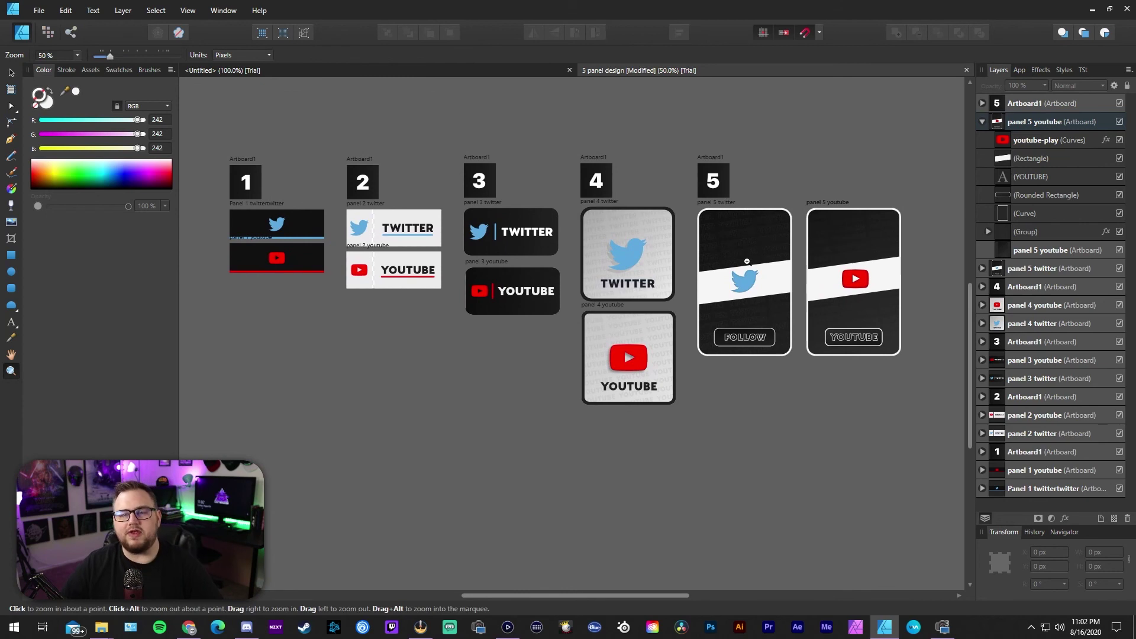